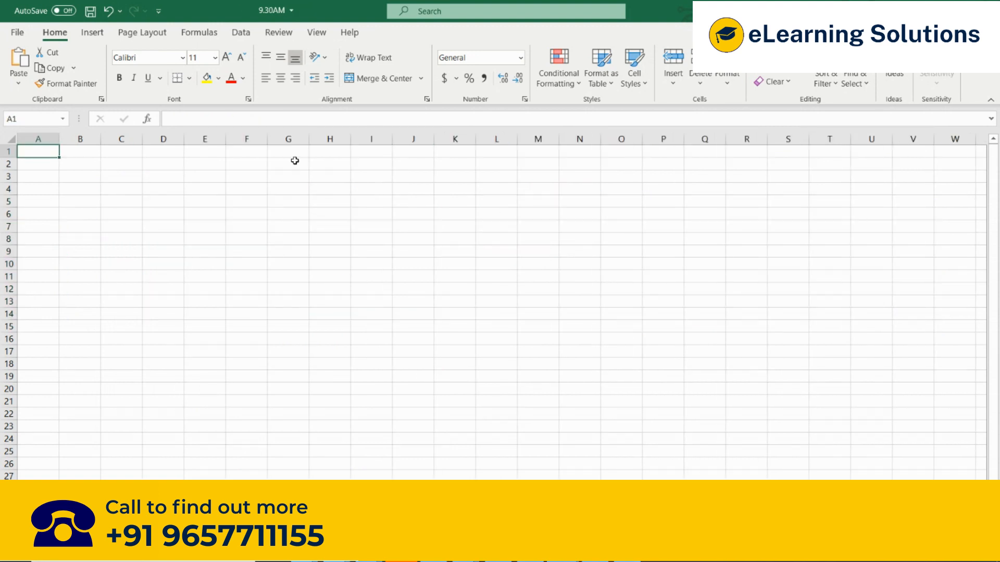
Type the heading 'Material master' on the blank sheet
left_click(295, 172)
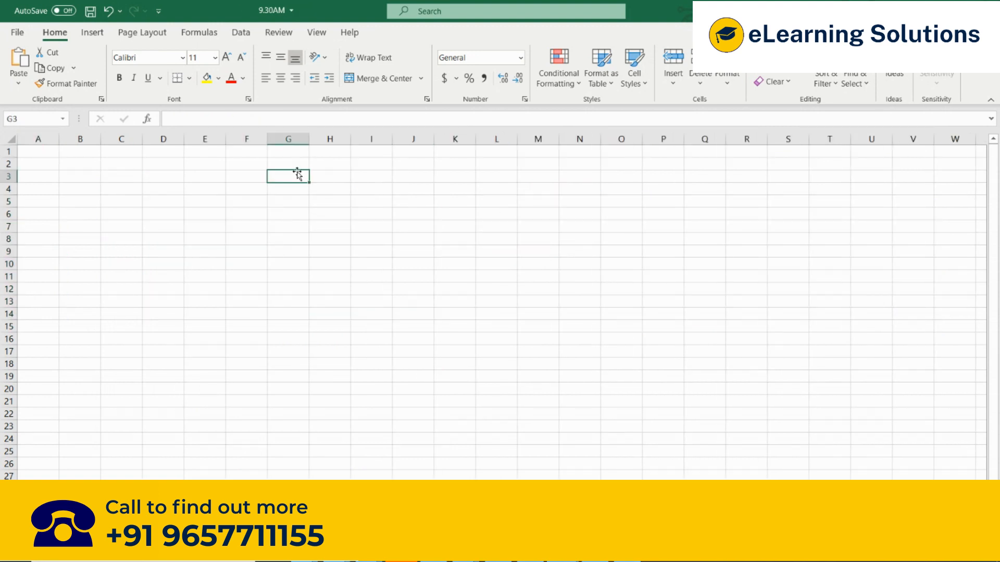
type("MAterial master")
key("Return")
key("Left")
key("Down")
Add the numbered rows '1) MM01 Creation' and '2) MM02 change' below the heading
type("1)")
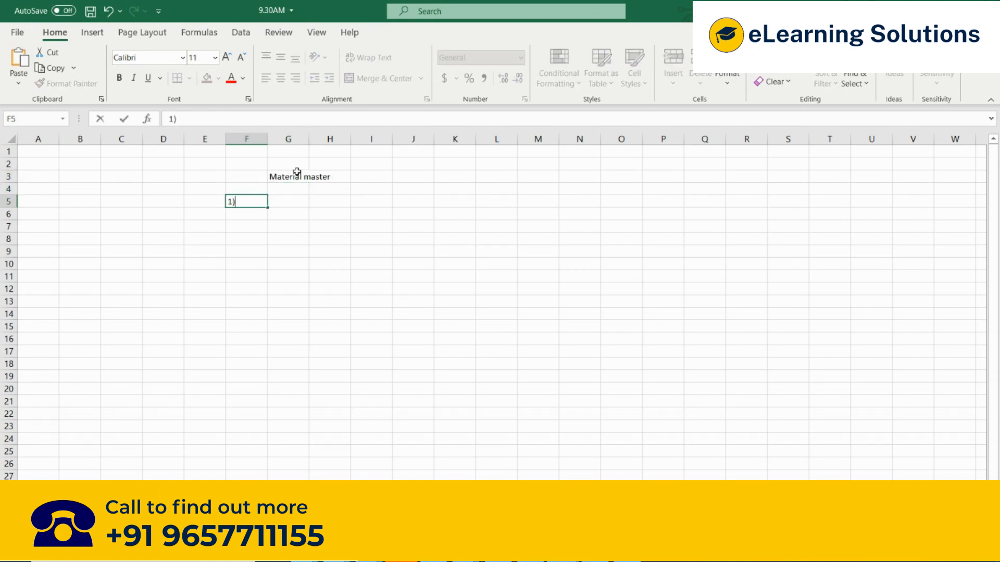
key("Tab")
type("MM01")
key("Tab")
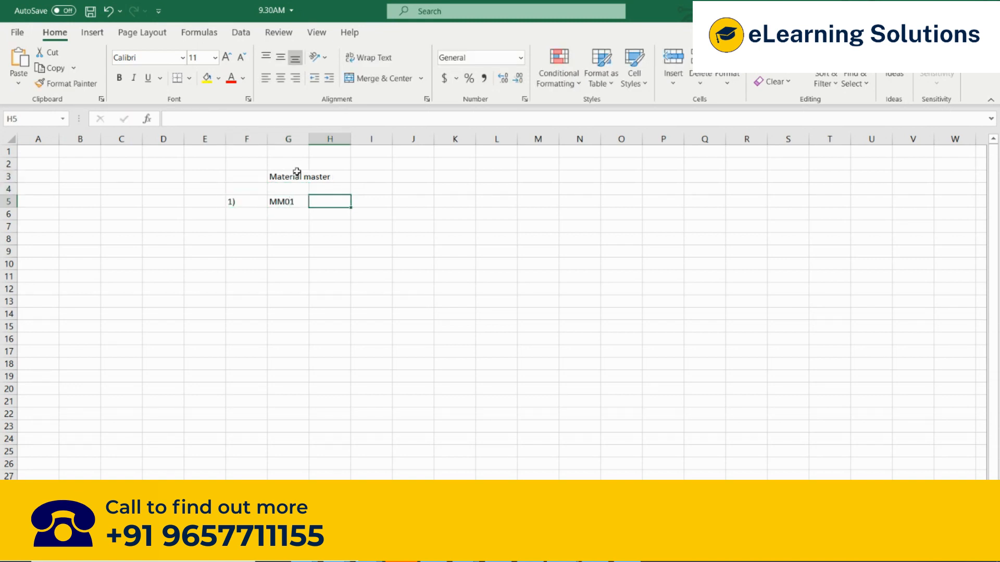
type("Creation")
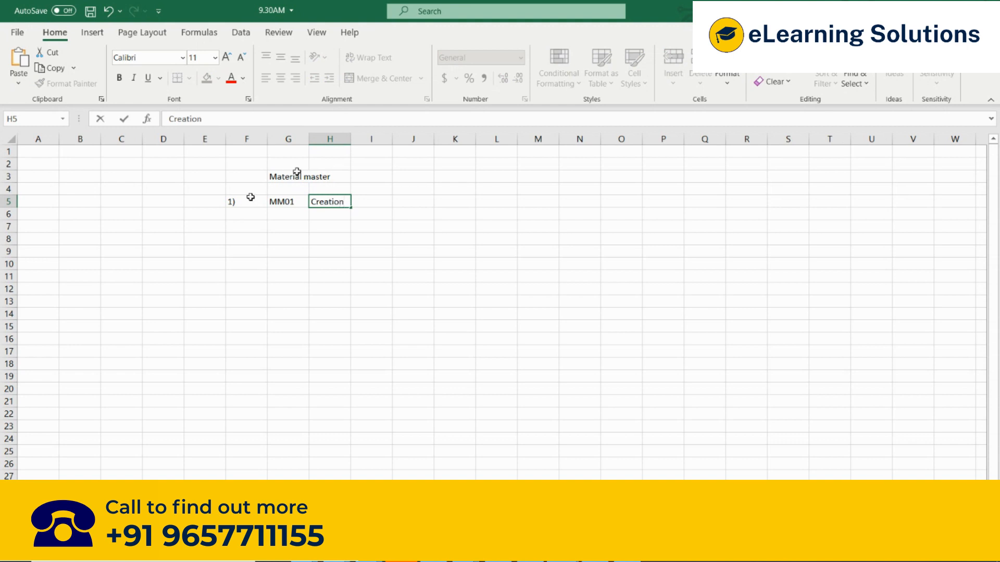
key("Return")
type("2)")
key("Tab")
type("MM02")
key("Tab")
type("change")
key("Return")
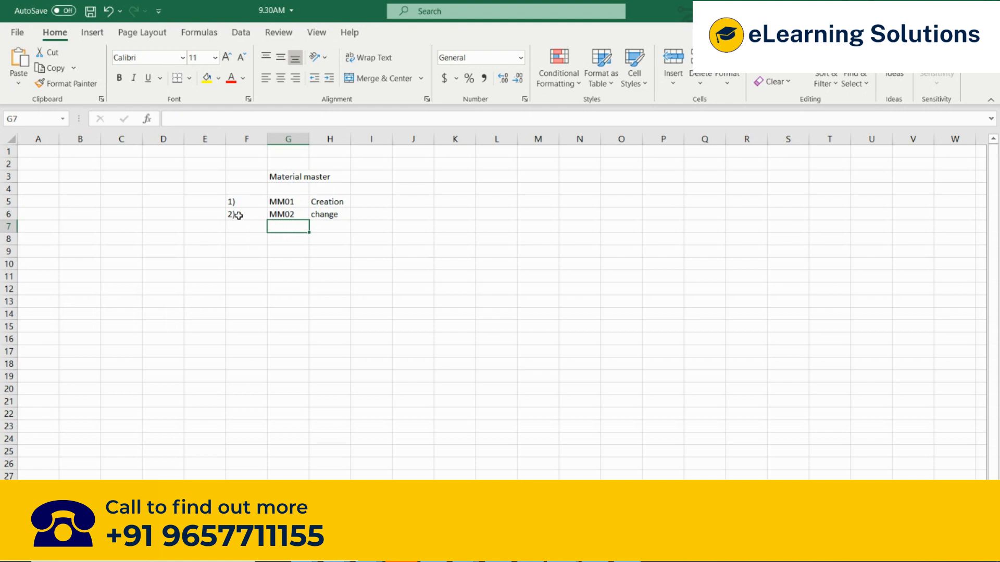
Add the third row '3) MM03 Display'
type("3)")
key("Tab")
type("MM03")
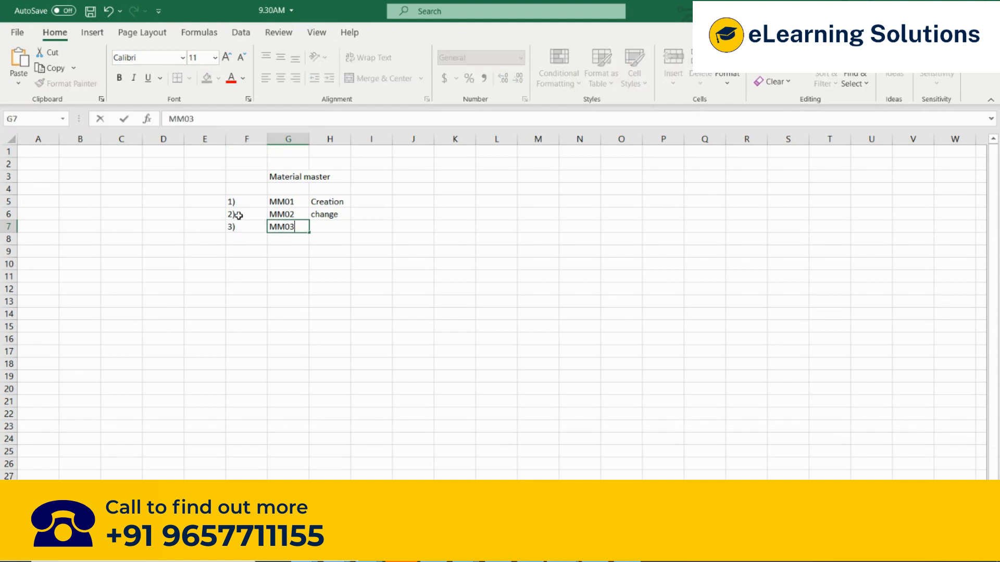
key("Tab")
type("Displa")
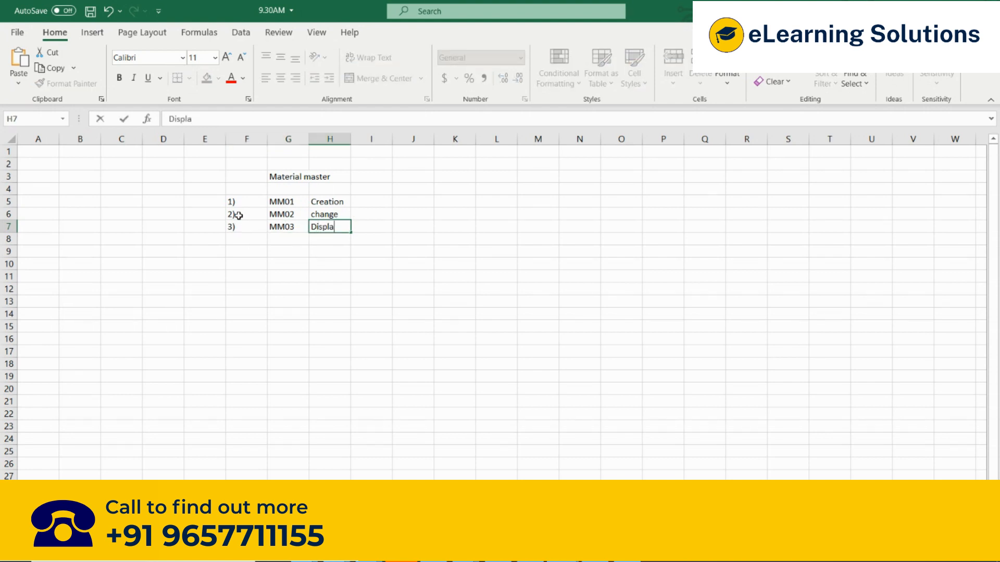
type("y")
Add a 'Tcode' label and a 'Material types' heading in a new column group
left_click(276, 192)
type("Tco")
type("ode")
key("Right")
key("Right")
key("Right")
key("Up")
key("Right")
type("Material types")
key("Return")
Enter the first material type row '1) FERT Finished product', fixing typos
key("Down")
key("Left")
type("1")
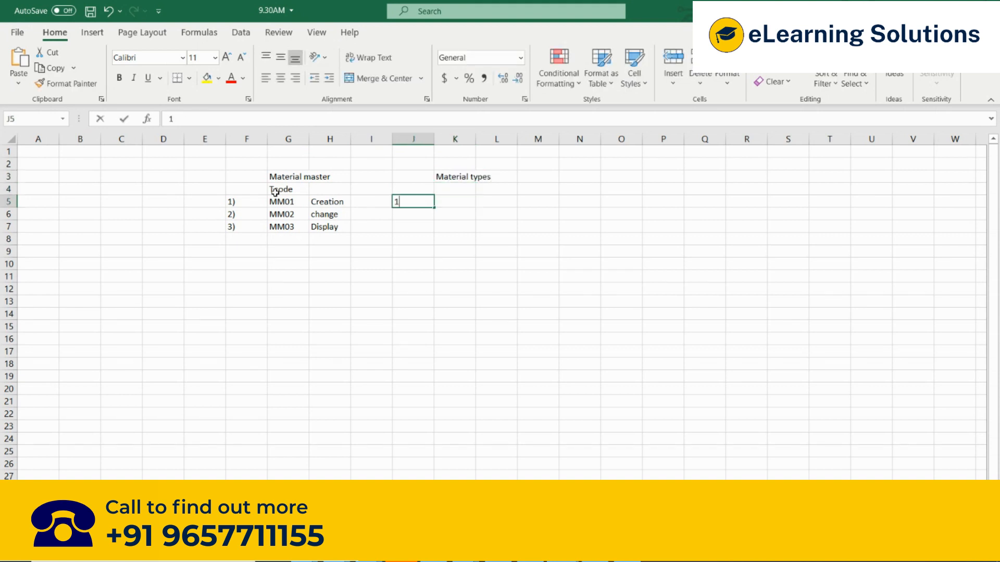
type(")")
key("Tab")
type("FERT")
key("Tab")
type("Finished proe")
key("BackSpace")
key("BackSpace")
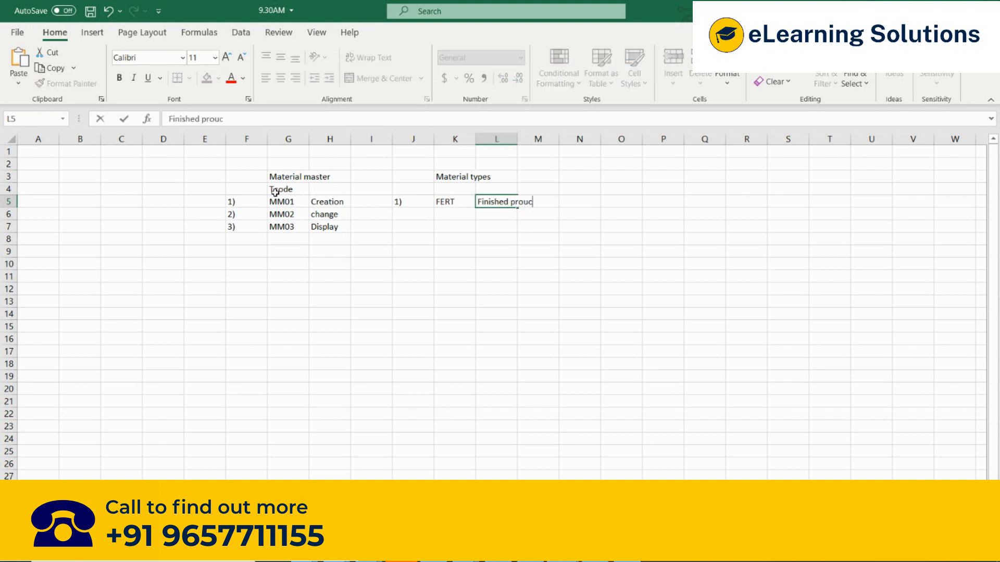
type("ouc")
key("BackSpace")
key("BackSpace")
type("duct")
key("Return")
Enter the second row '2) DIEN Service'
type("2)")
key("Tab")
type("DE")
type("EN")
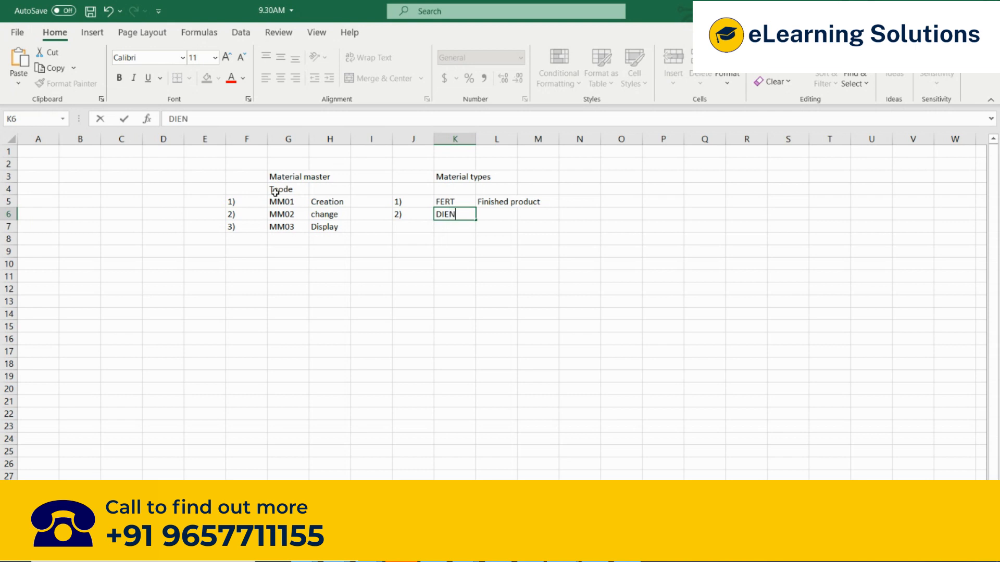
key("Tab")
type("Service")
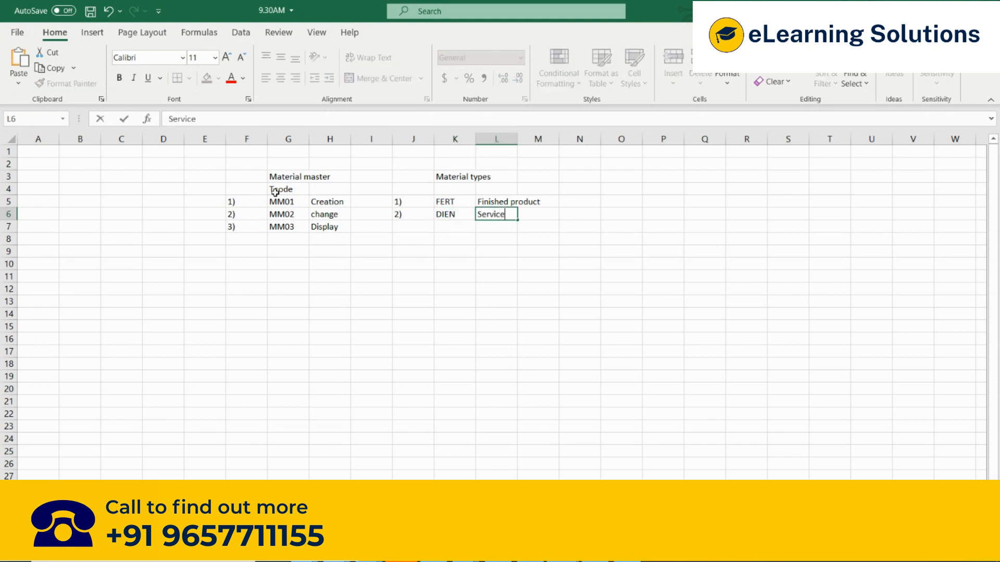
key("Left")
key("Down")
key("Left")
Enter rows '3) BANS Third party item' and '4) HAWA Trading goods'
type("3)")
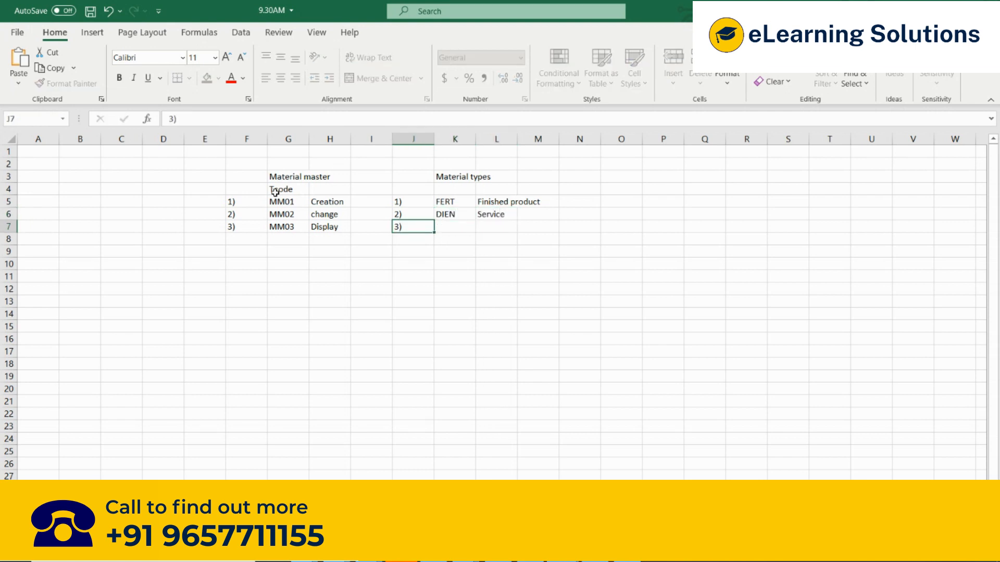
key("Tab")
type("BANS")
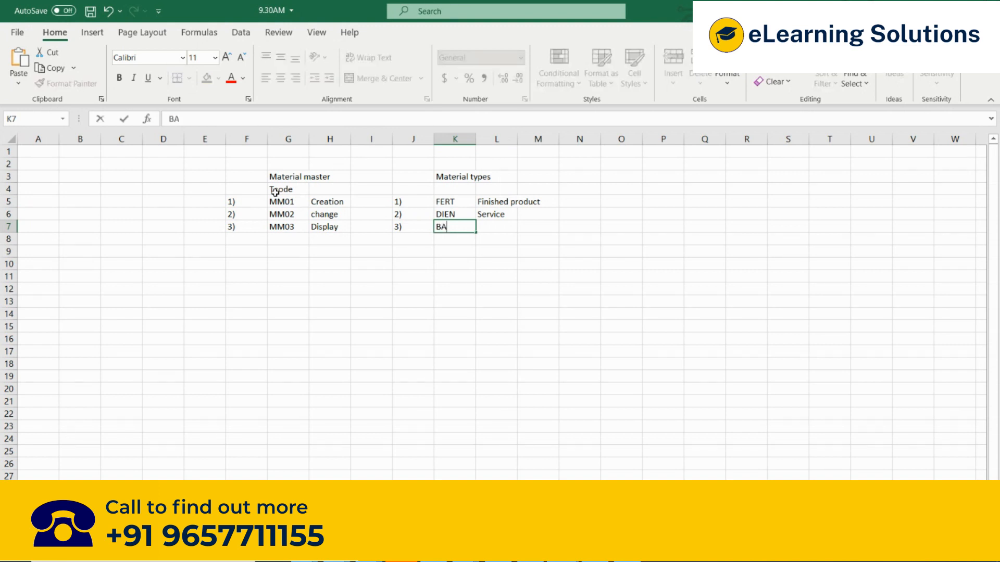
key("Tab")
type("Third party item")
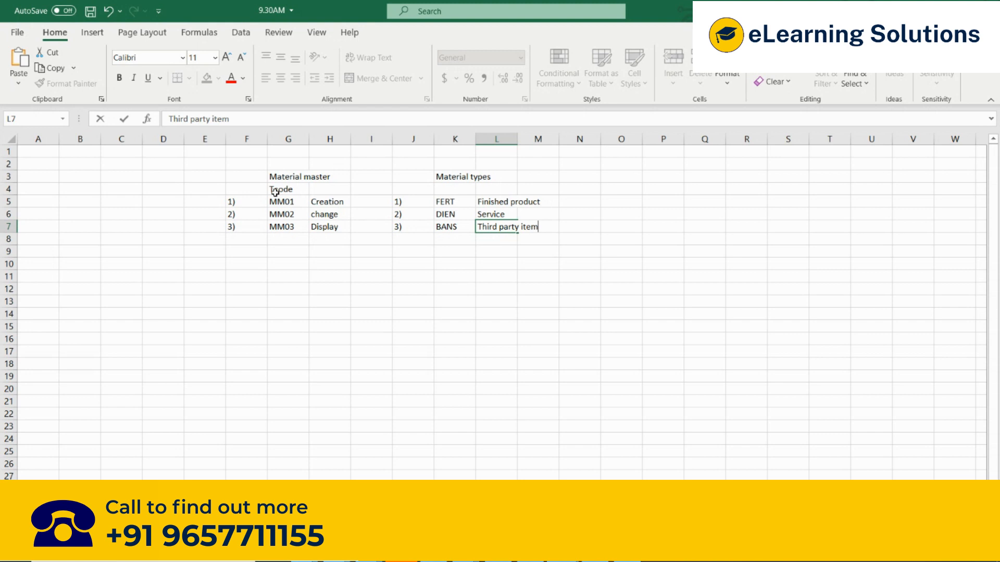
key("Return")
type("4)")
key("Tab")
type("HAWA")
key("Tab")
type("Tr")
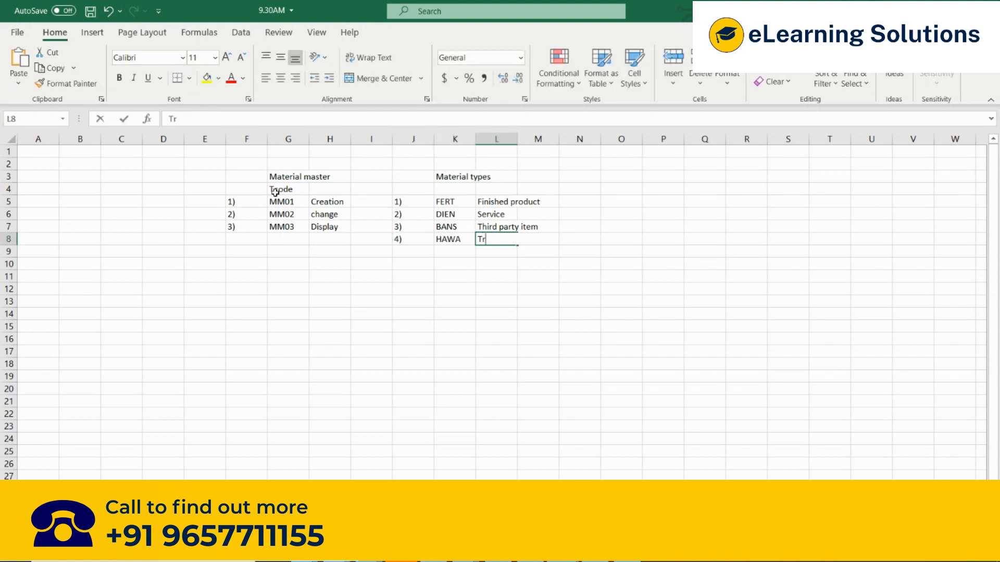
type("ading good")
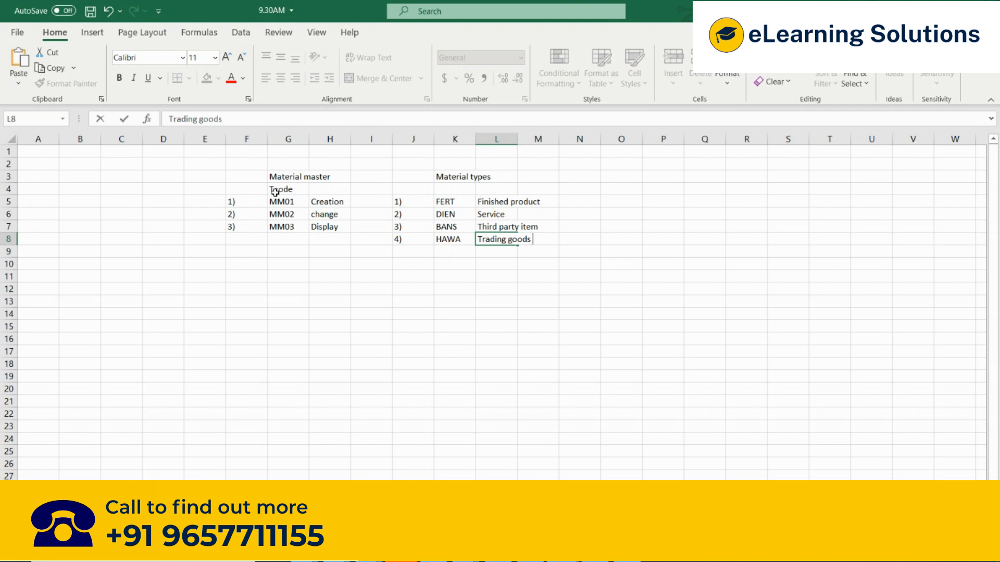
type("s")
key("Return")
Enter row '5) VERP Packing material' and select the whole material types table
type("5)")
key("Tab")
type("VERP")
key("Tab")
type("Packing")
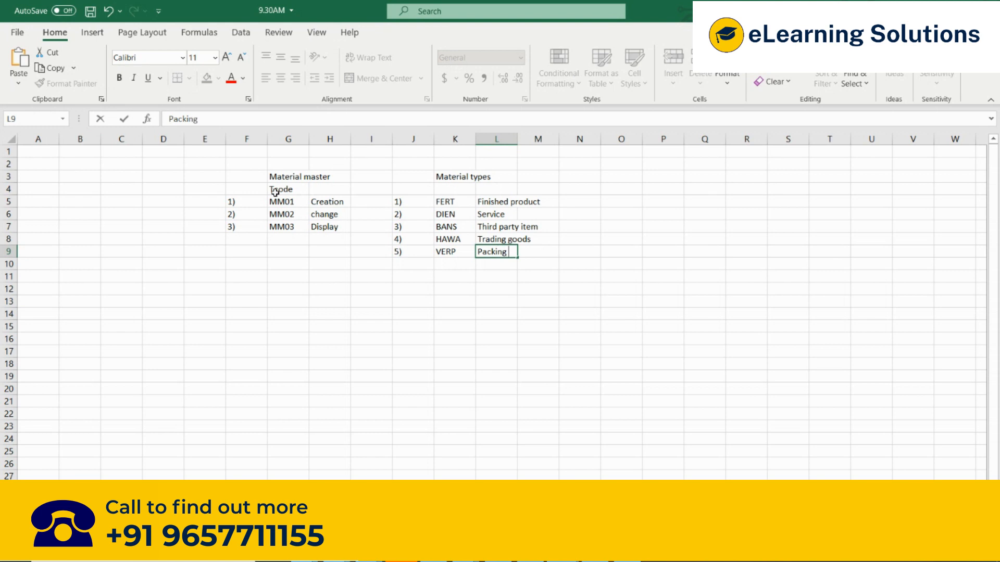
type(" material")
left_click_drag(506, 276, 504, 268)
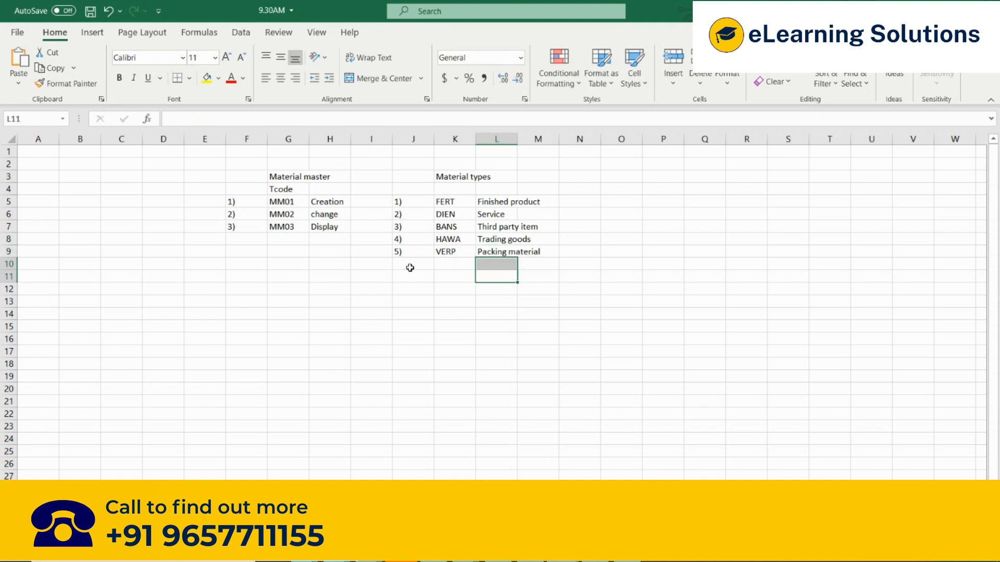
left_click_drag(446, 202, 518, 266)
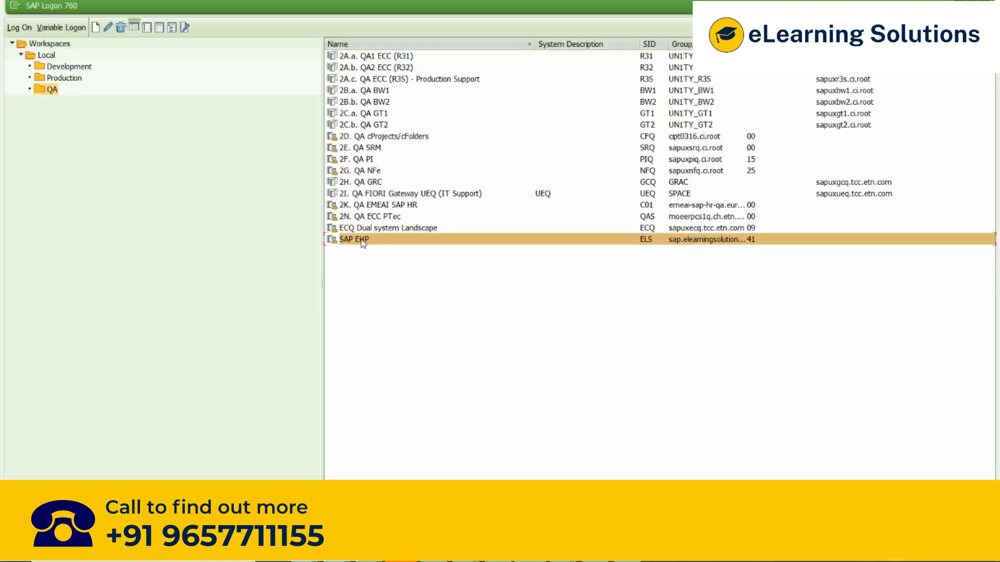
Open a session on the SAP system from SAP Logon, then return to Excel
double_click(363, 243)
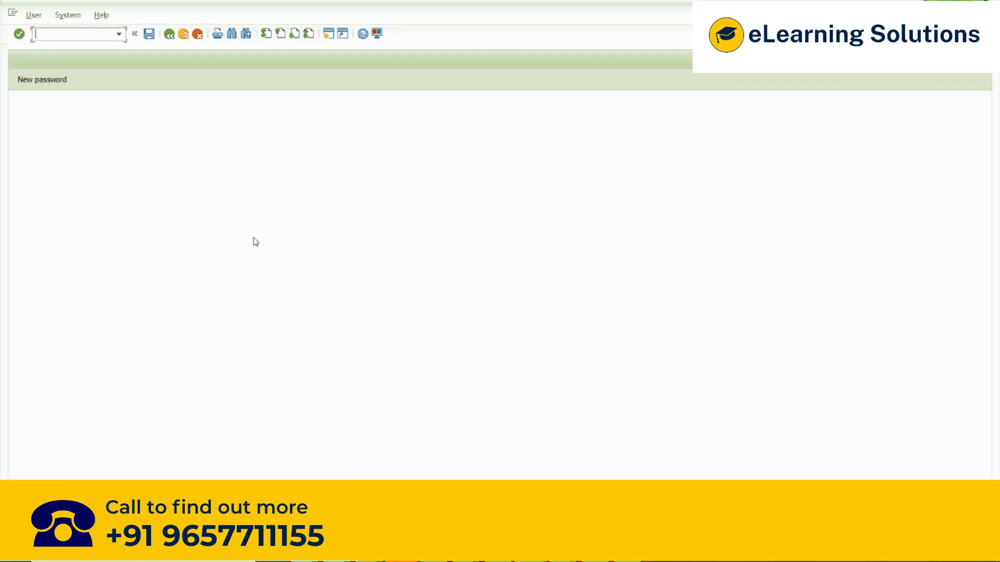
key("alt+Tab")
key("Tab")
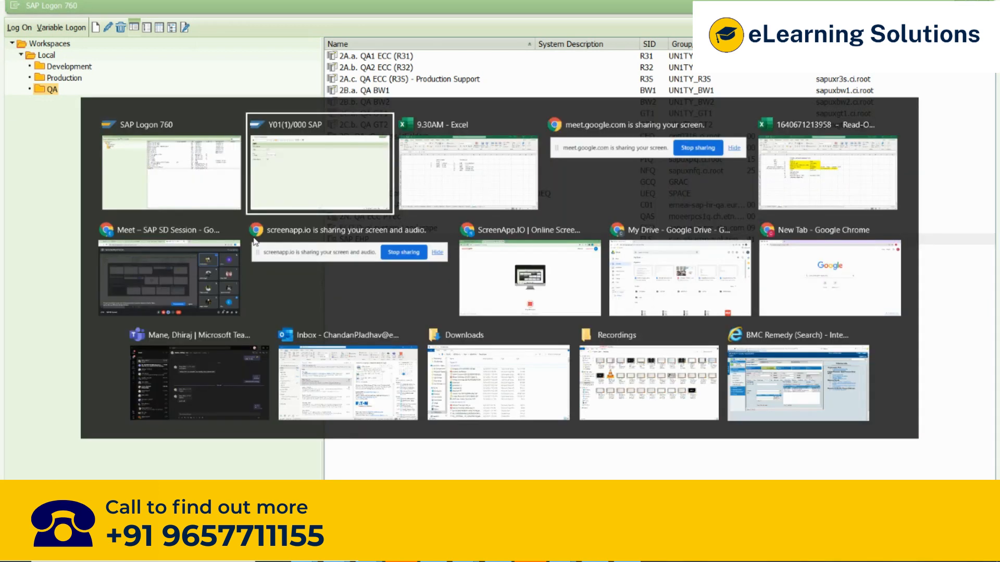
left_click(404, 266)
type("6)")
key("Tab")
type("HALB")
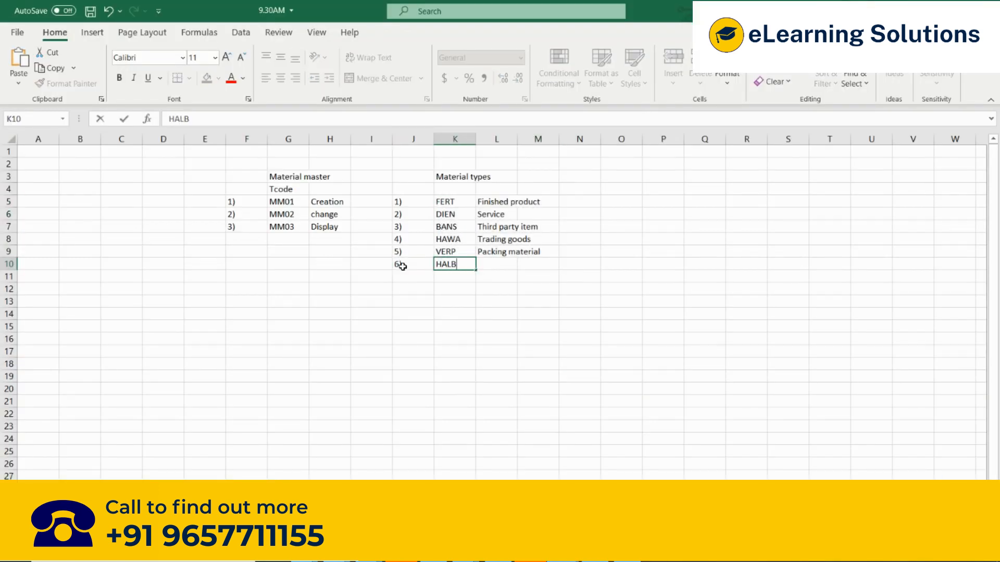
key("Tab")
type("Sem")
type("i finishedp roudc")
key("BackSpace")
key("BackSpace")
key("BackSpace")
type("product")
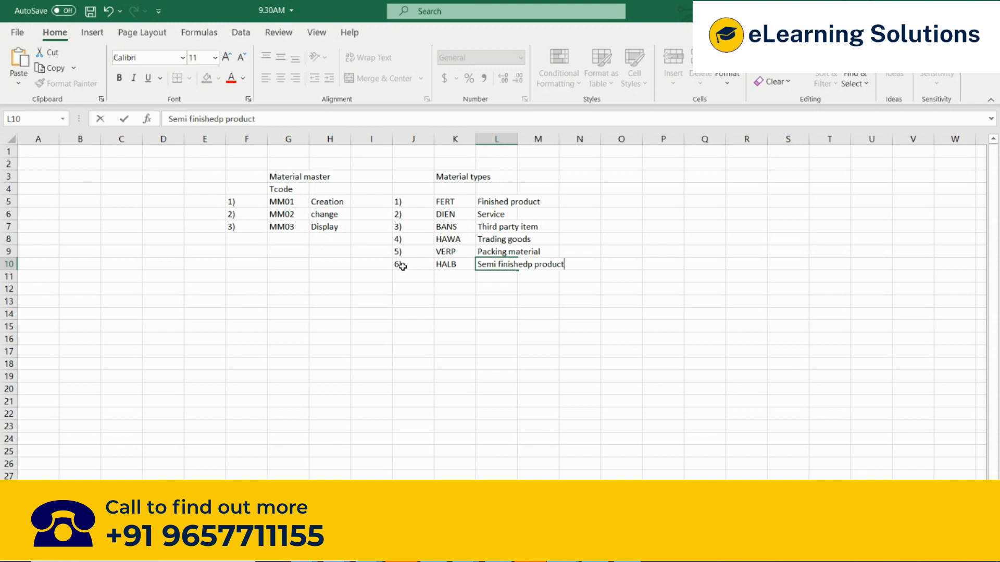
left_click_drag(453, 200, 459, 264)
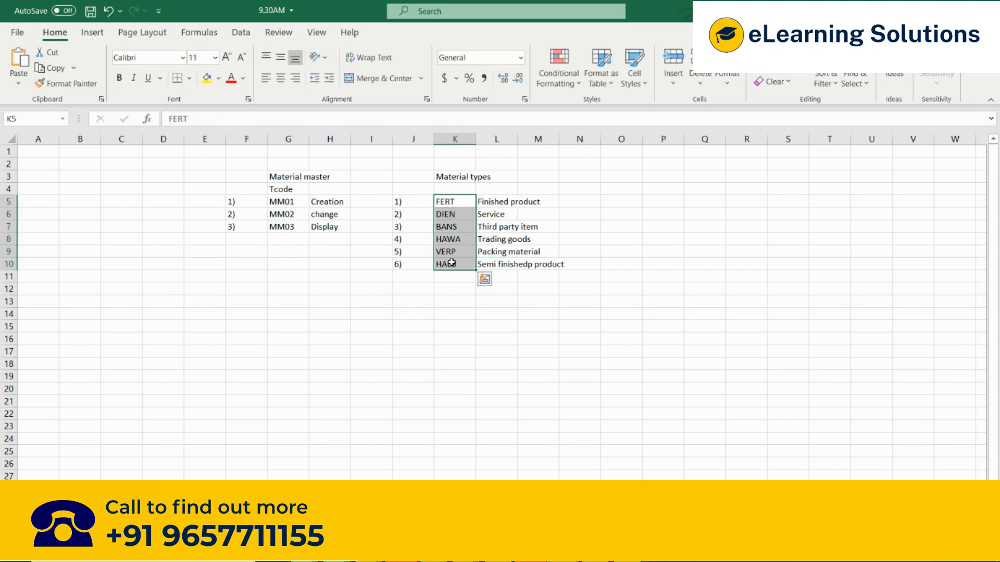
left_click(539, 289)
left_click_drag(448, 201, 507, 230)
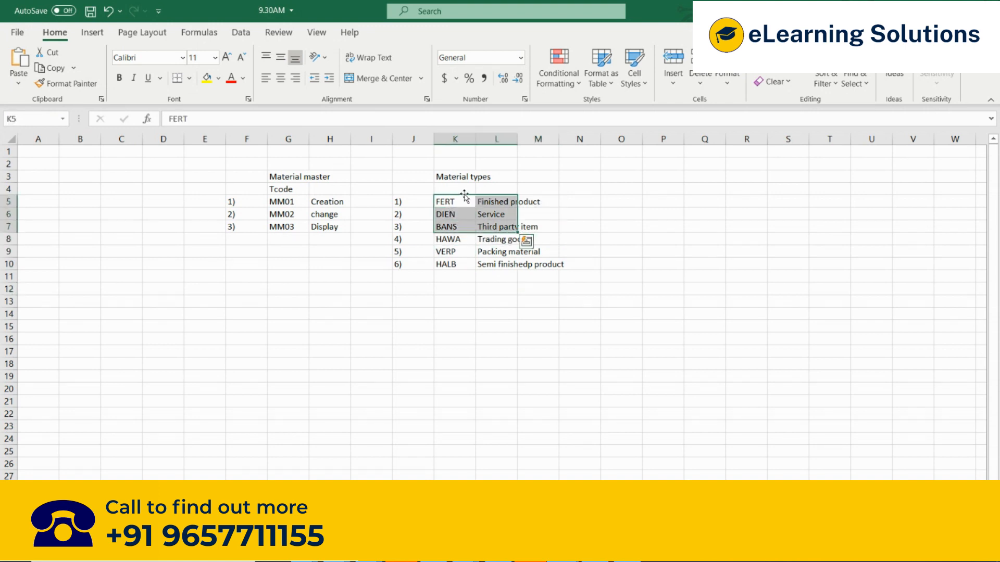
left_click(456, 177)
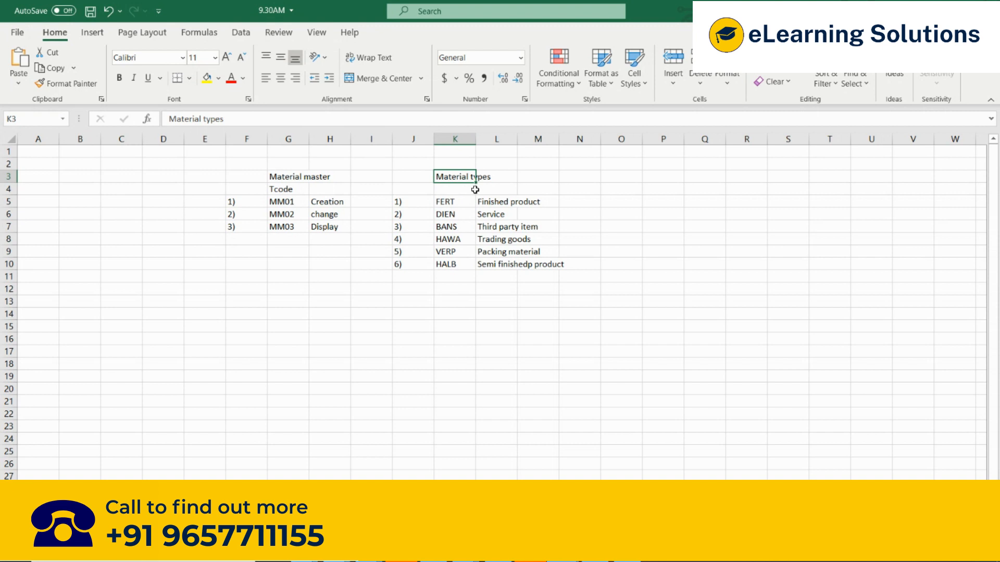
left_click(453, 202)
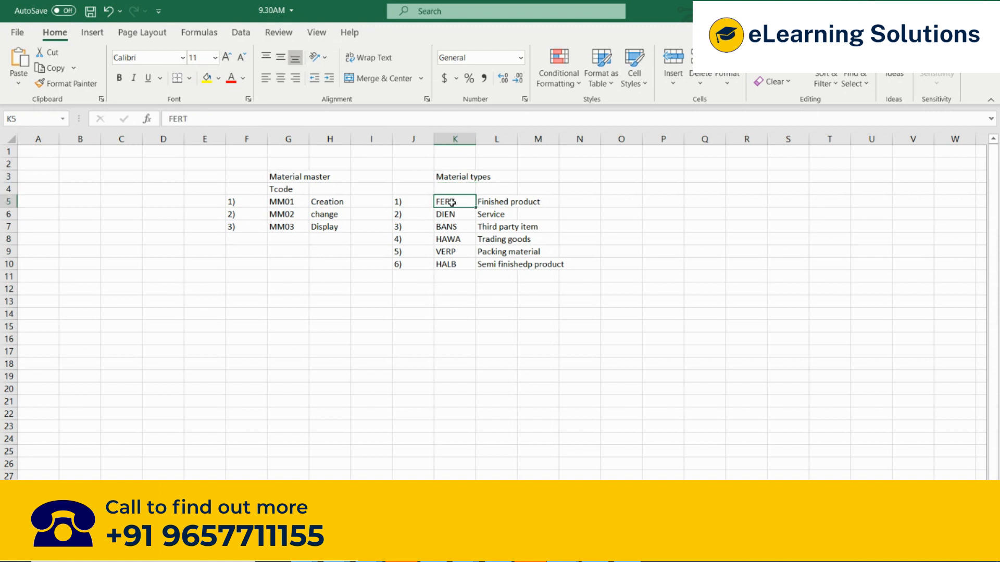
left_click(447, 215)
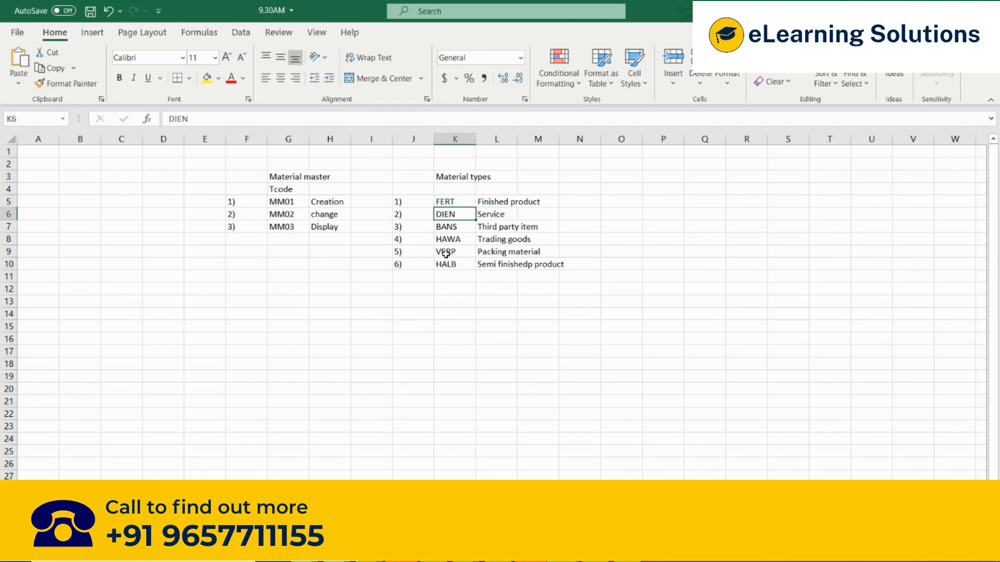
left_click_drag(446, 255, 516, 256)
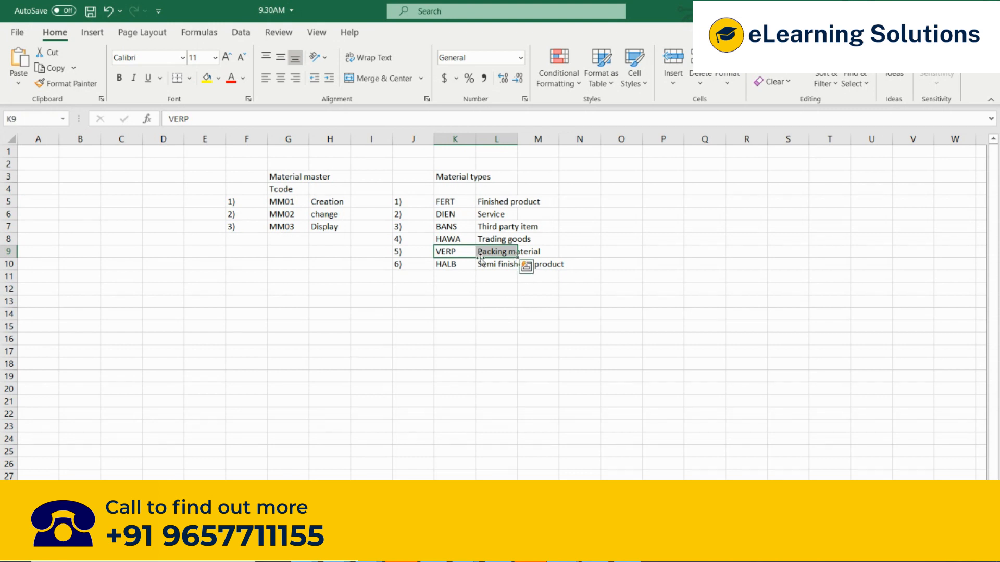
left_click(453, 204)
left_click_drag(453, 205, 514, 216)
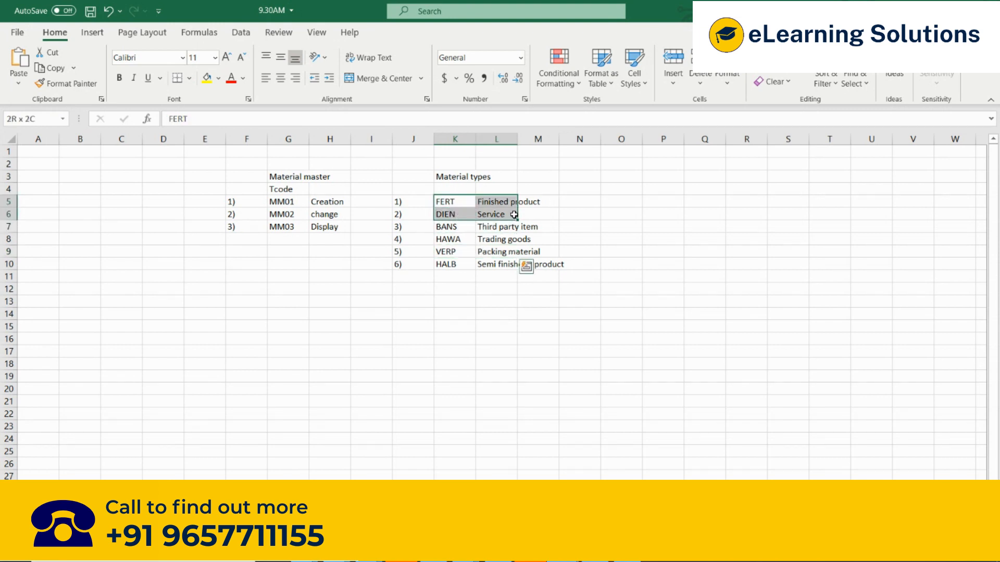
left_click(589, 225)
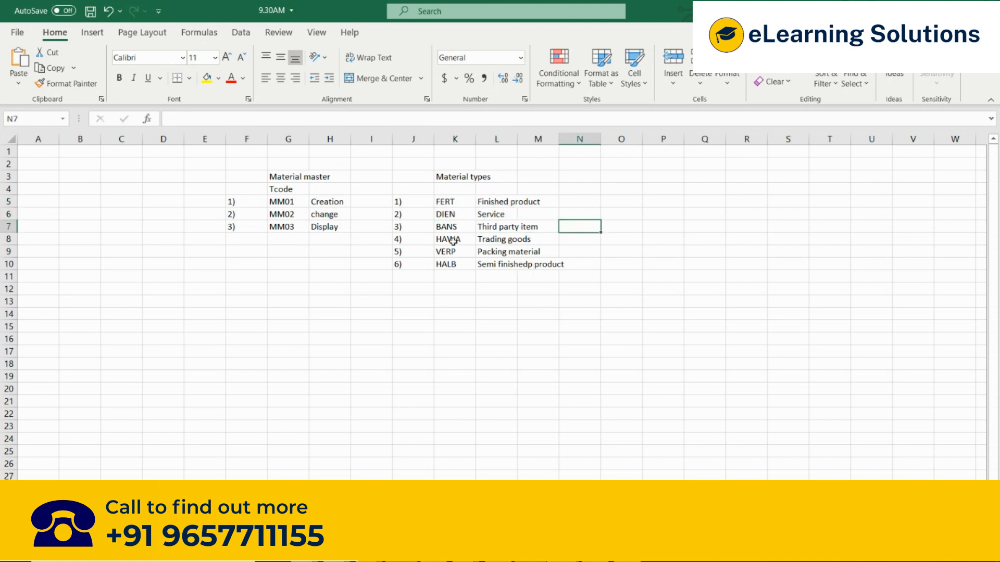
left_click_drag(445, 230, 499, 233)
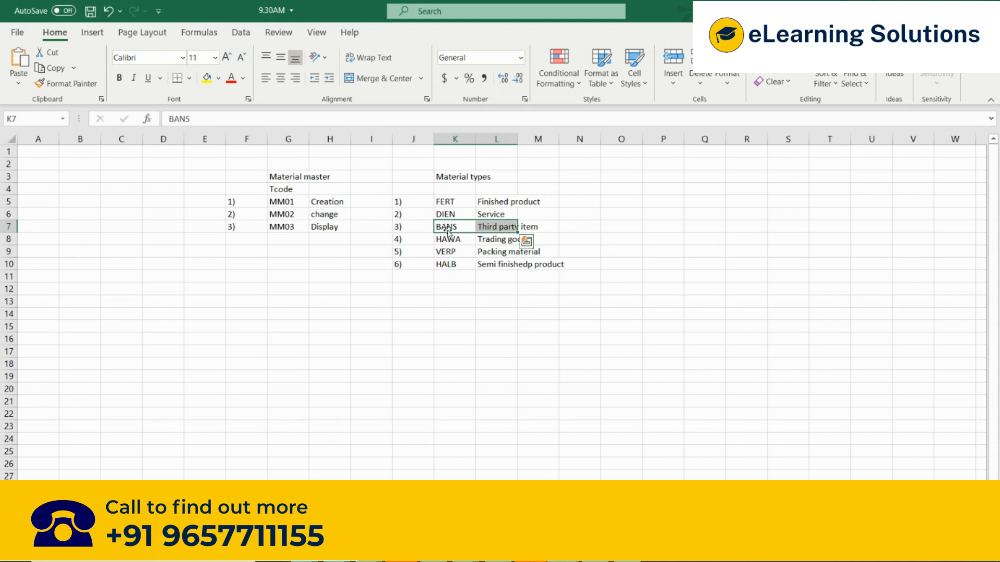
left_click_drag(446, 203, 508, 214)
left_click_drag(452, 253, 494, 252)
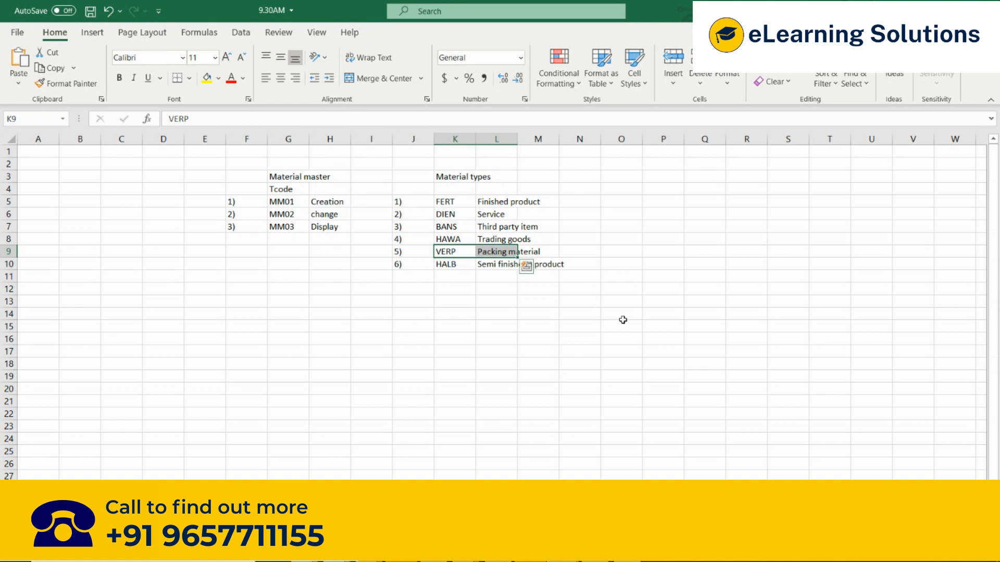
left_click_drag(442, 201, 482, 214)
Log on with the user name and password, ending other logons, and start transaction MM01
key("alt+Tab")
type("rahul")
key("Tab")
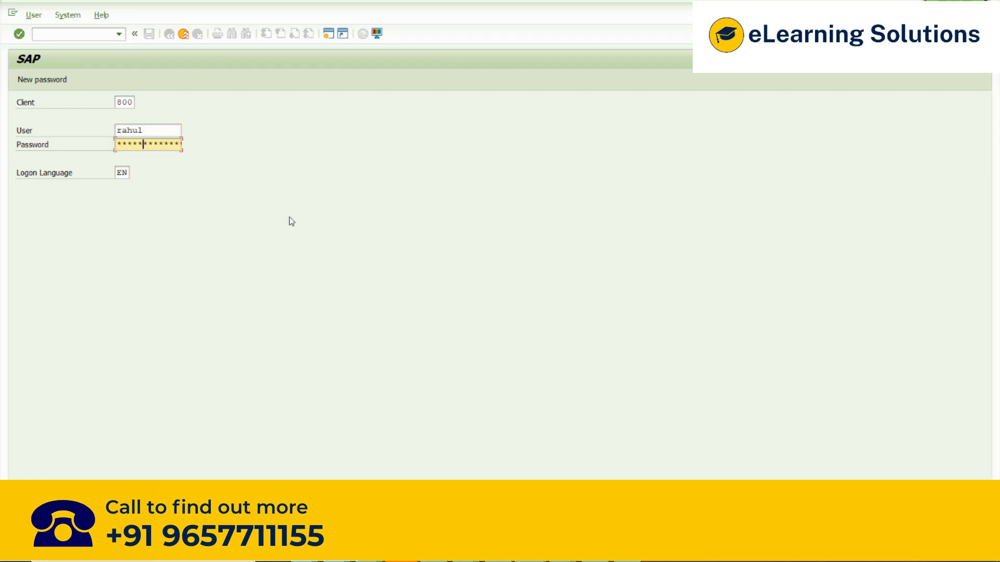
key("Return")
left_click(15, 163)
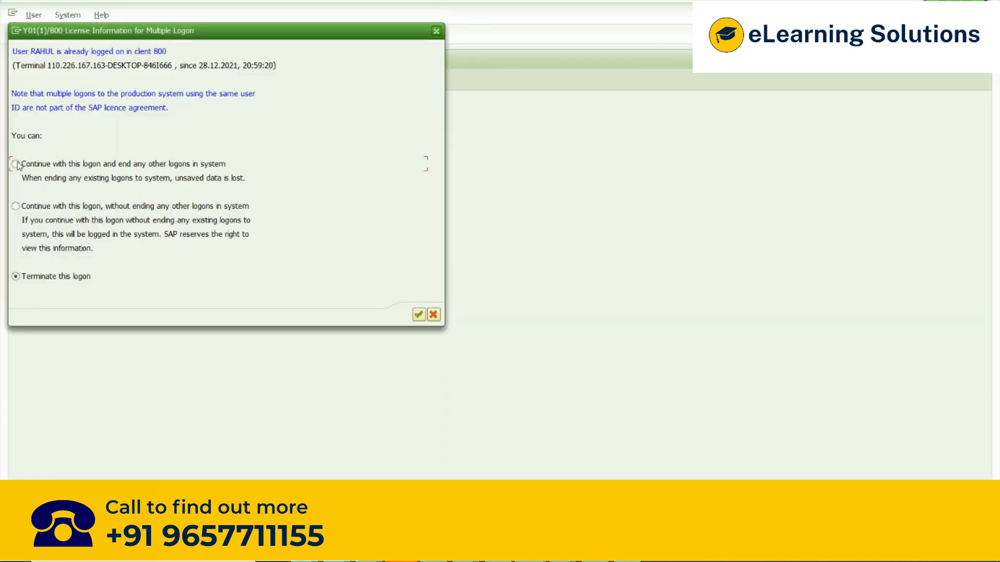
left_click(419, 316)
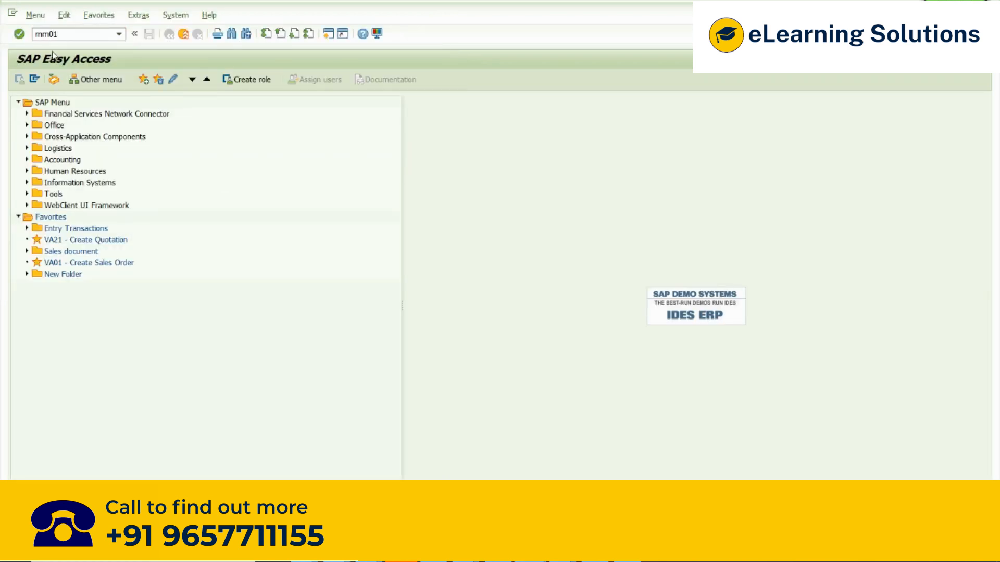
key("Return")
left_click(139, 116)
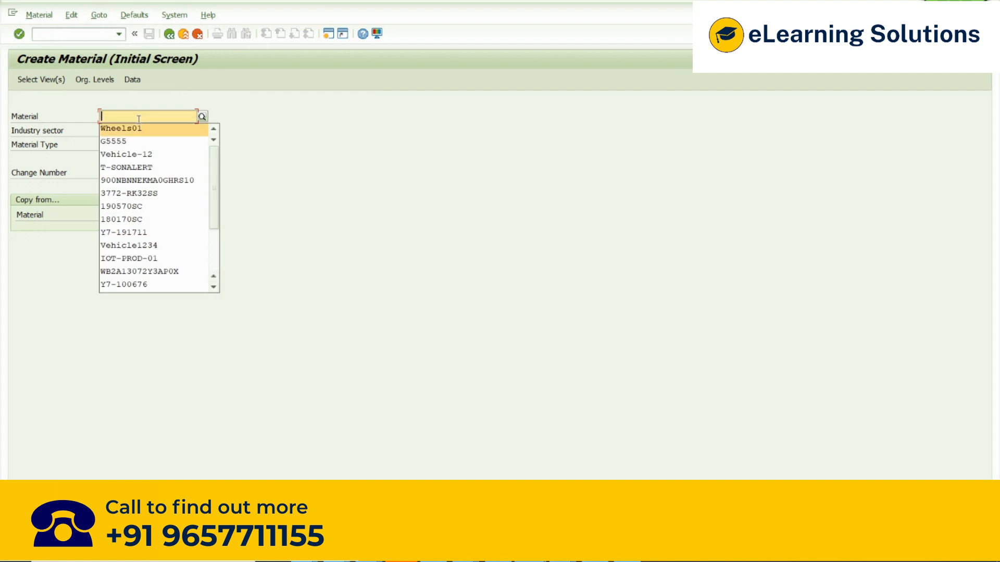
Enter material Wheels01 with industry sector D Mechanical Engg and material type FERT Finished product
key("Return")
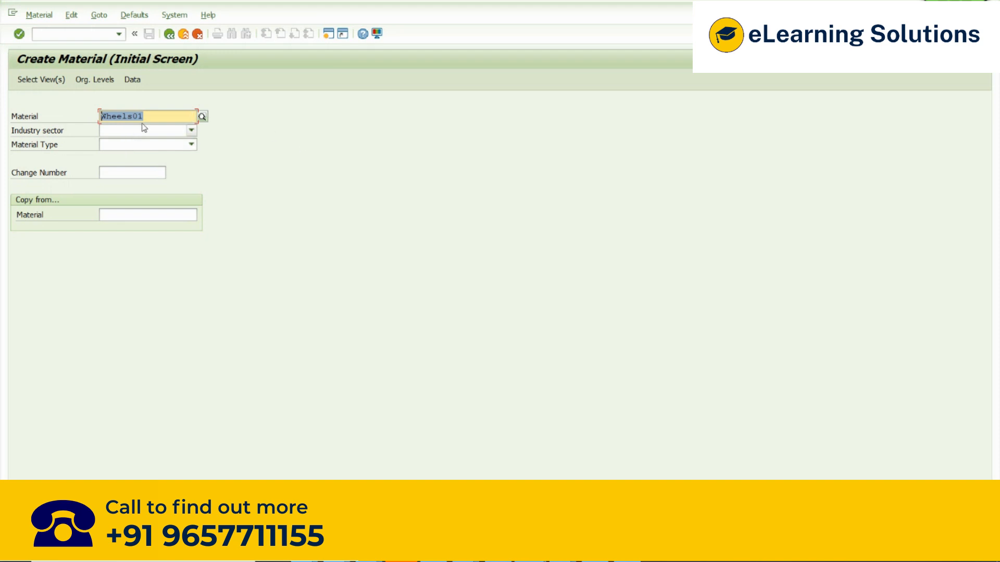
left_click(161, 130)
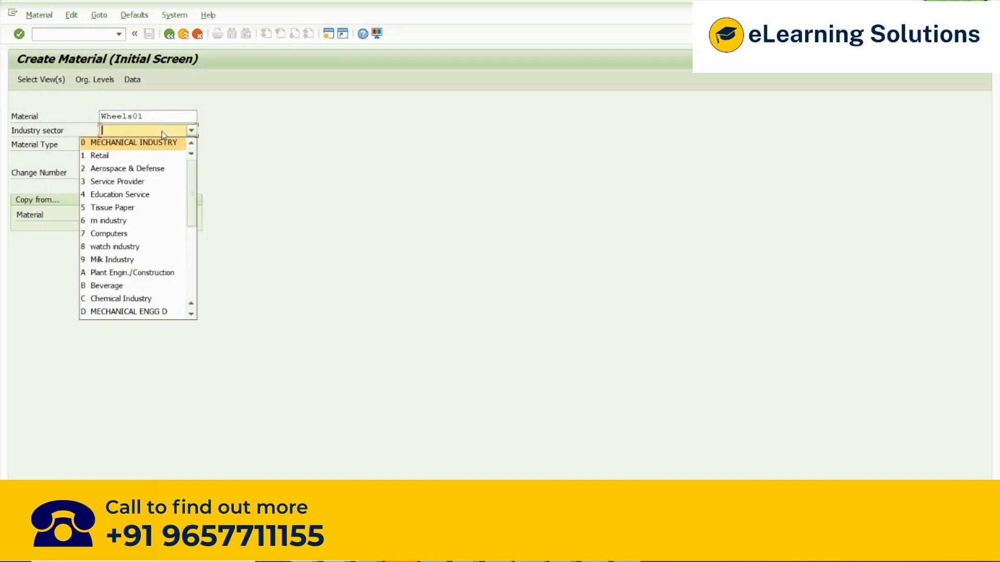
left_click(144, 311)
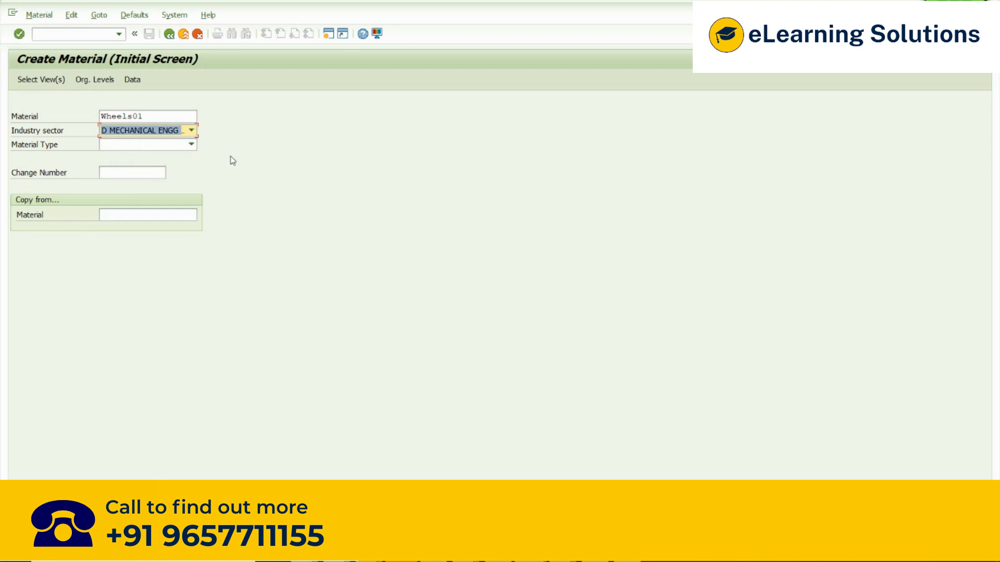
left_click(133, 147)
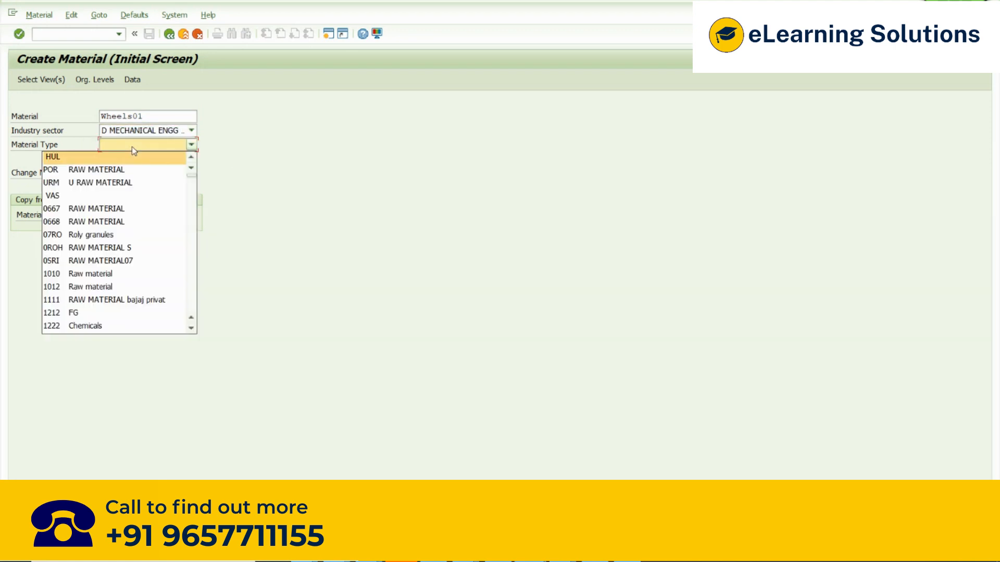
scroll(191, 286, "down", 8)
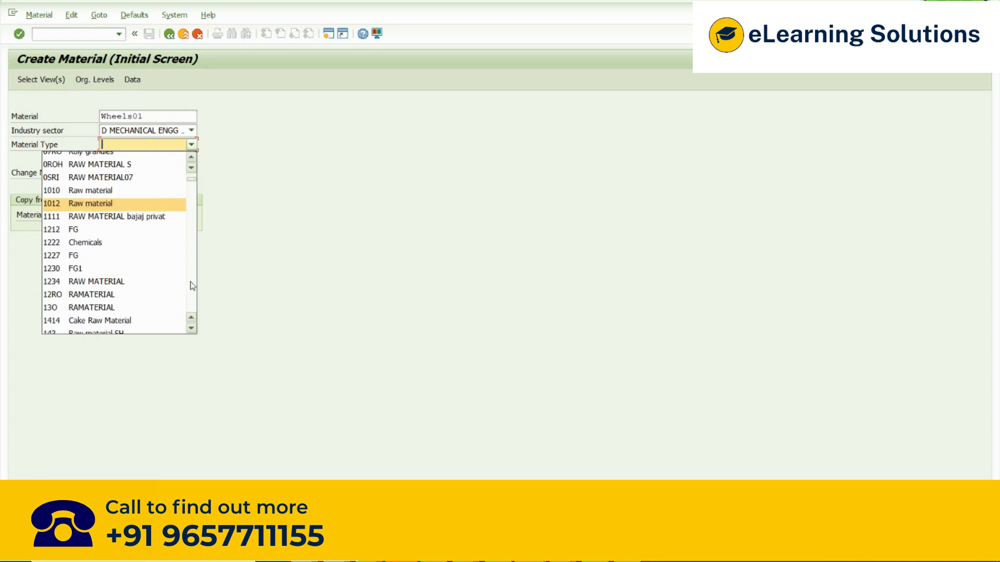
scroll(191, 287, "down", 18)
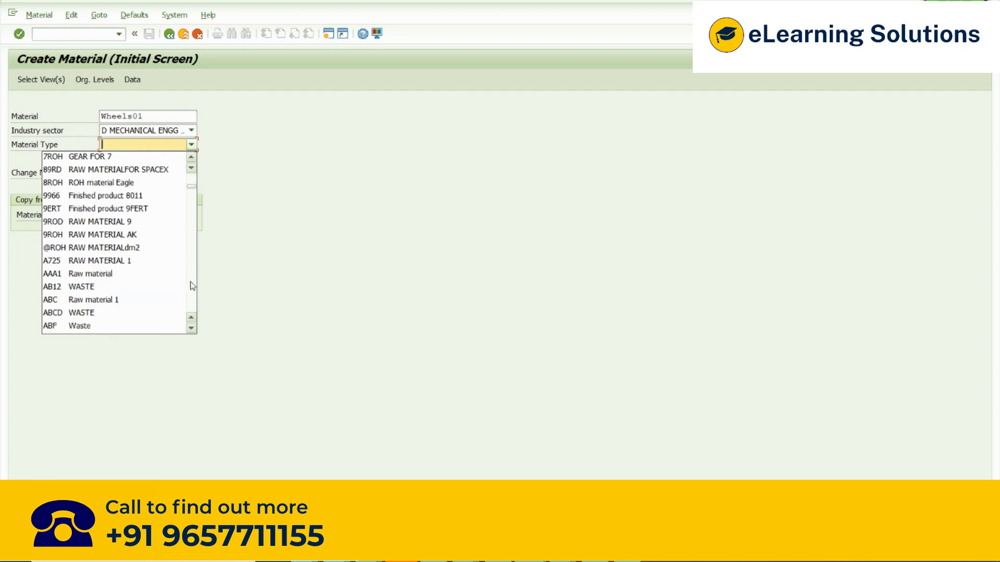
scroll(192, 286, "down", 20)
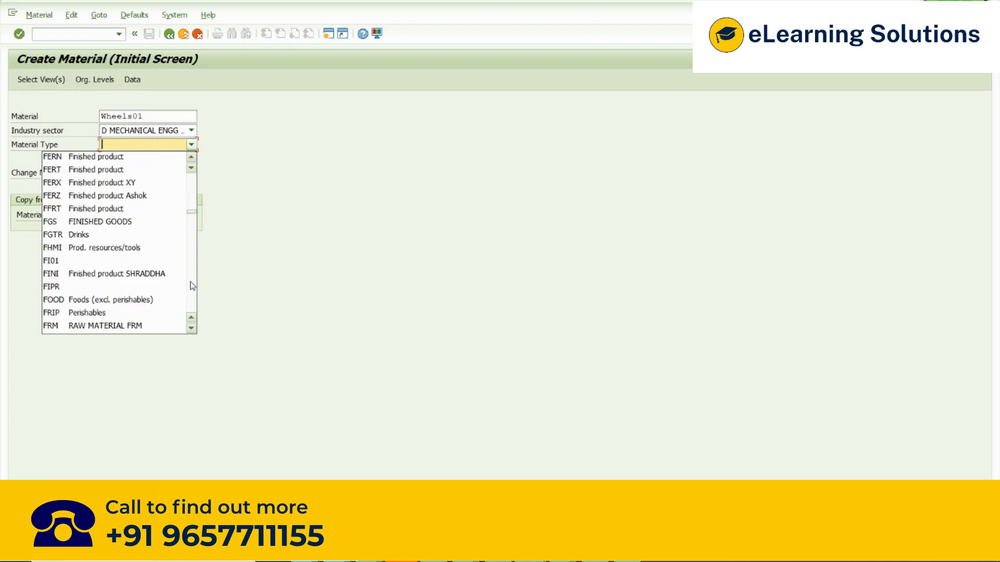
scroll(192, 286, "down", 4)
left_click(192, 188)
left_click(89, 170)
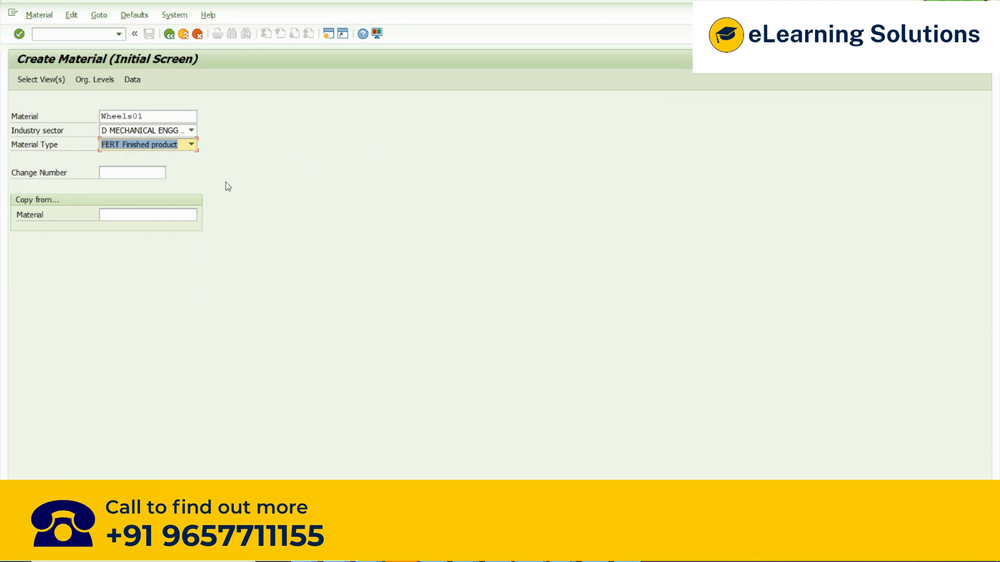
key("Return")
left_click_drag(284, 130, 469, 85)
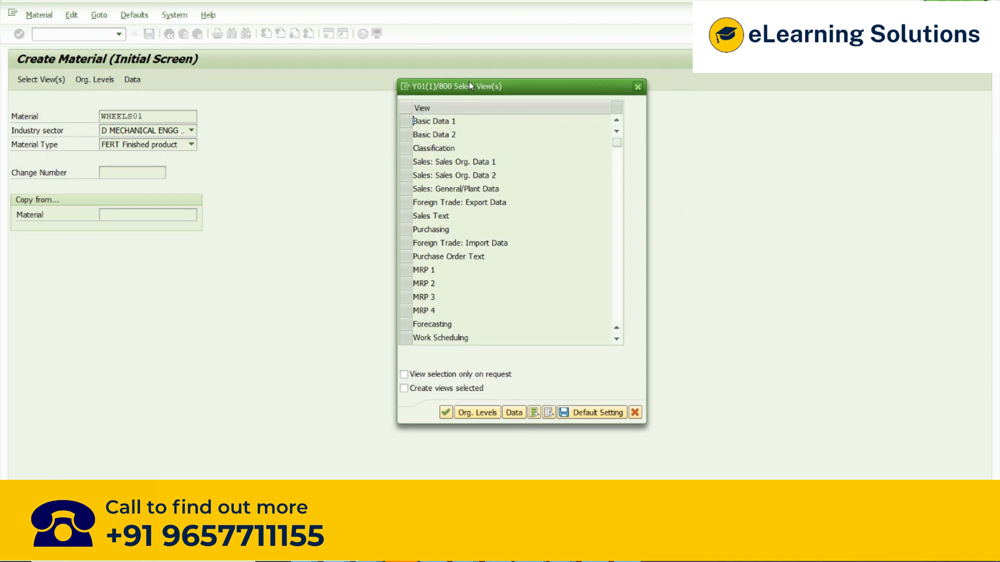
Tick Sales Org. Data 1 and 2, Sales: General/Plant Data, Sales Text and Basic Data 1
left_click(406, 161)
left_click(406, 174)
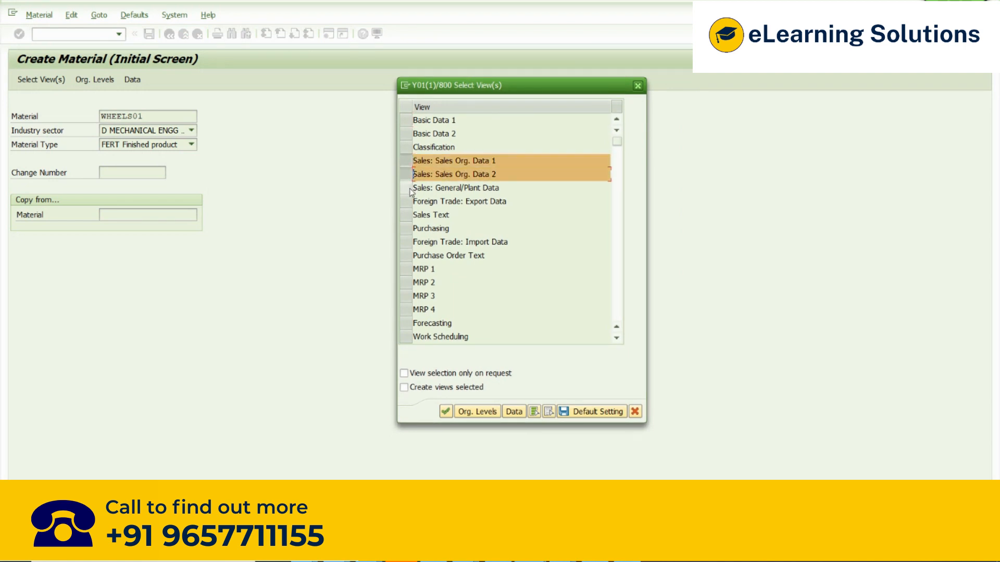
left_click(408, 188)
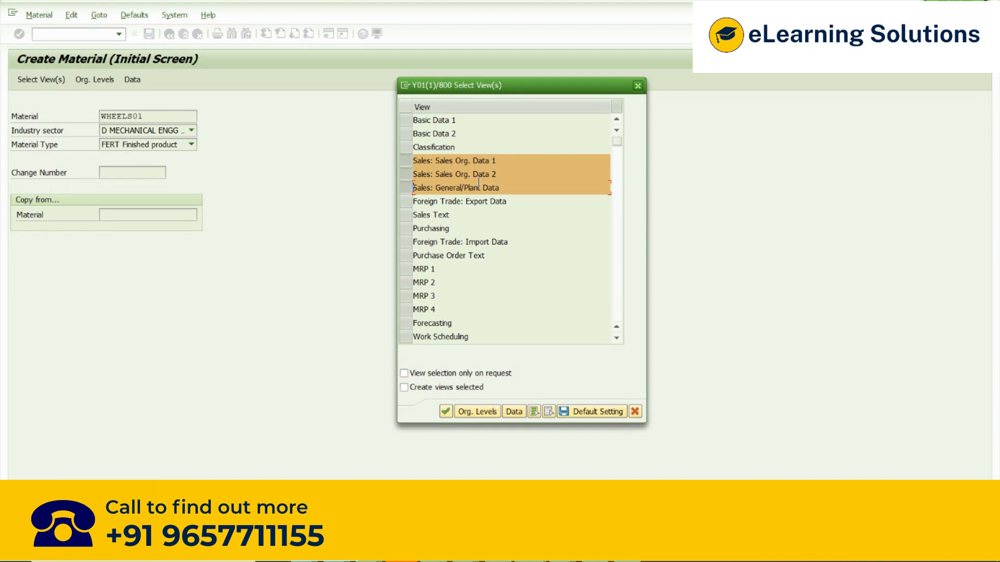
left_click(406, 217)
left_click(407, 123)
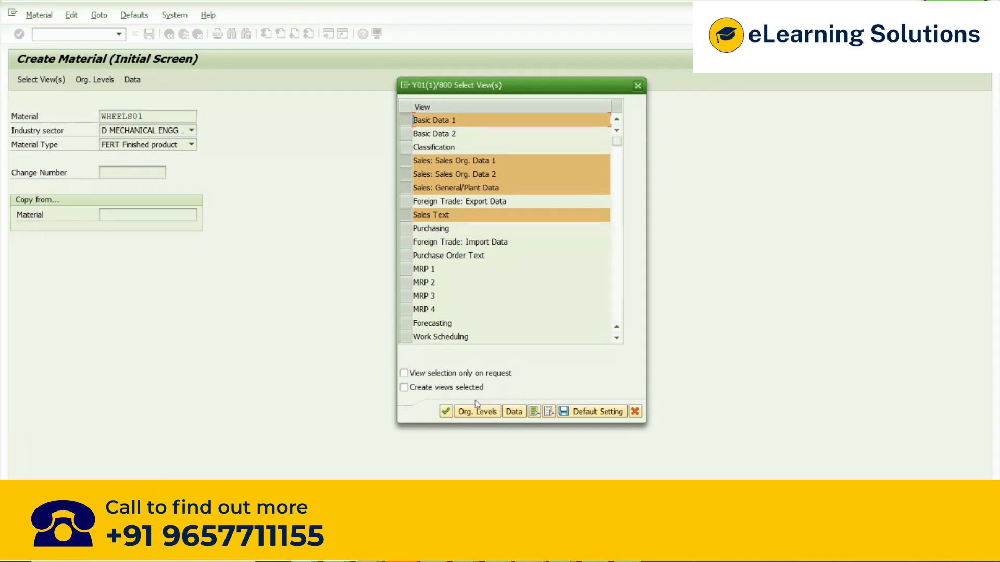
In the Organizational Levels dialog, enter Plant 3000, Sales Org. 3000 and Distr. Channel 10
left_click(446, 411)
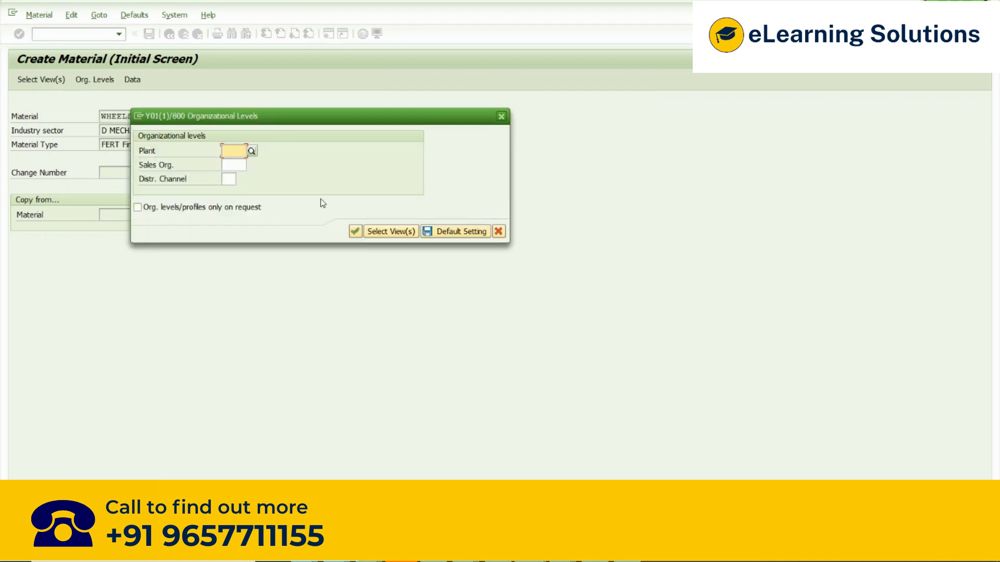
left_click_drag(273, 119, 485, 104)
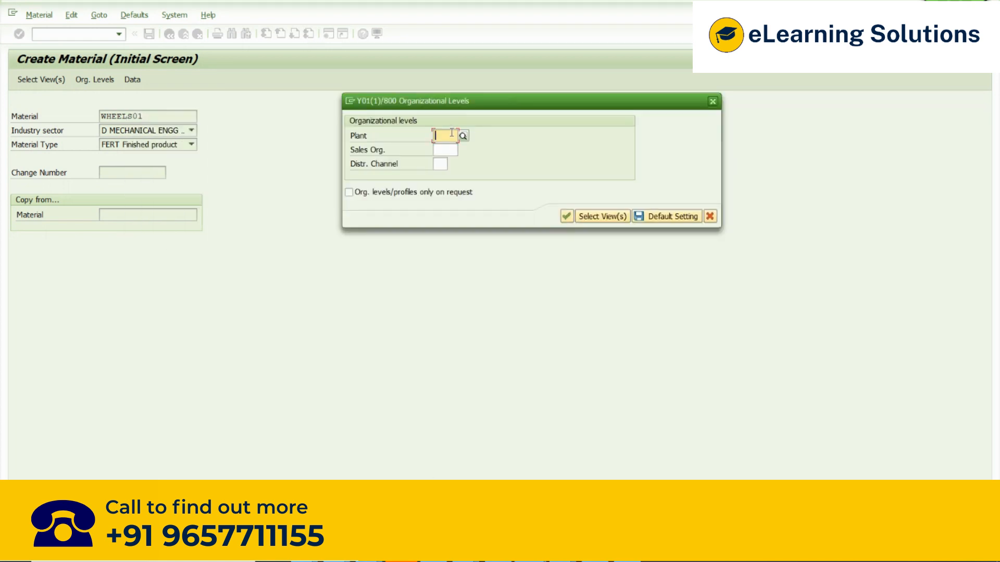
left_click(442, 152)
left_click(442, 164)
left_click(442, 151)
left_click(441, 164)
left_click(448, 135)
type("30")
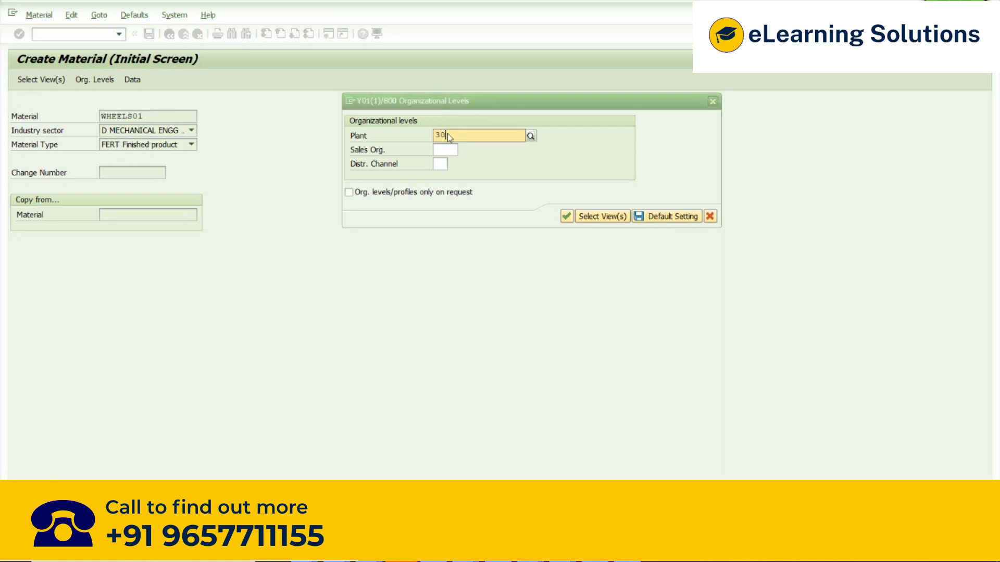
type("00")
key("Tab")
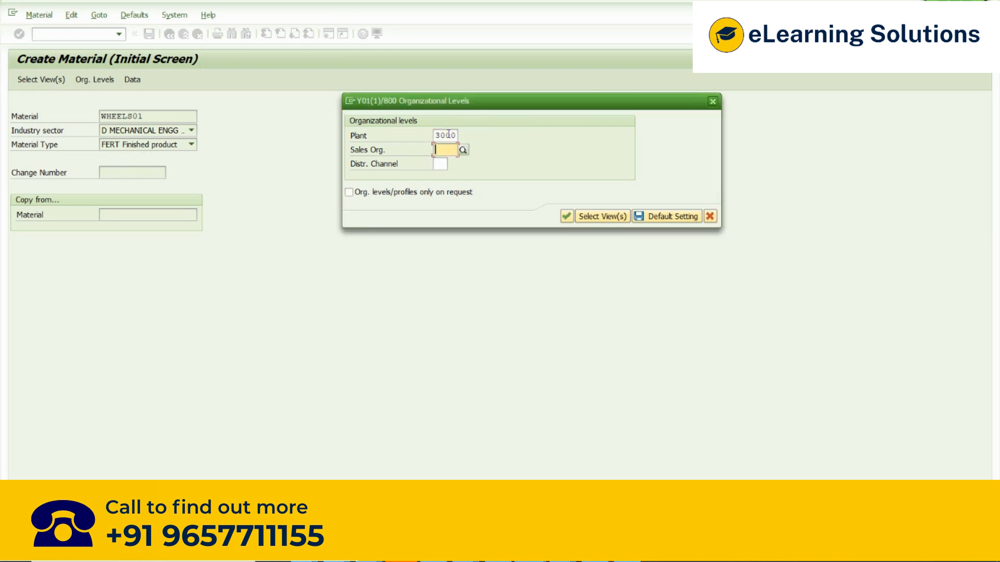
type("3000")
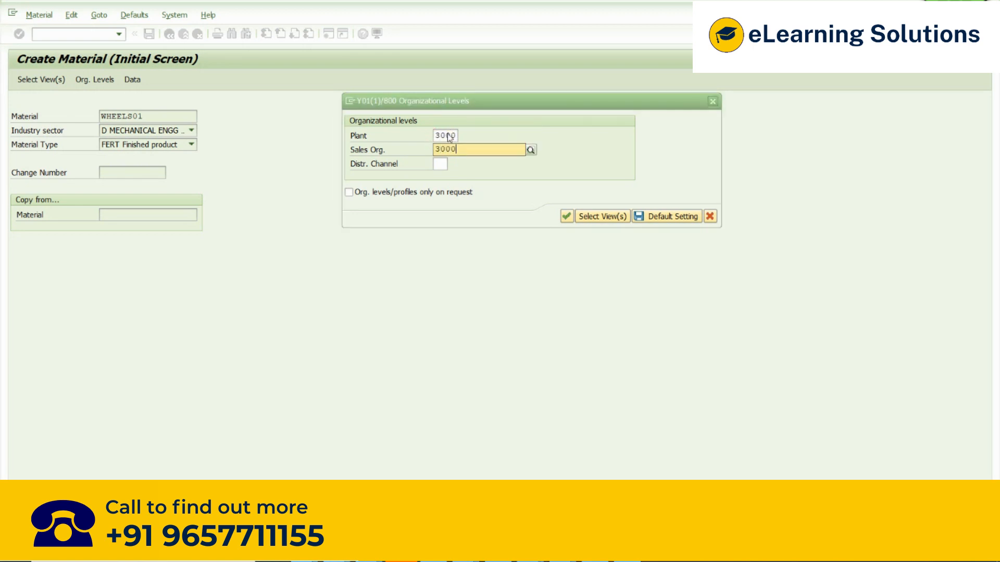
key("Tab")
type("10")
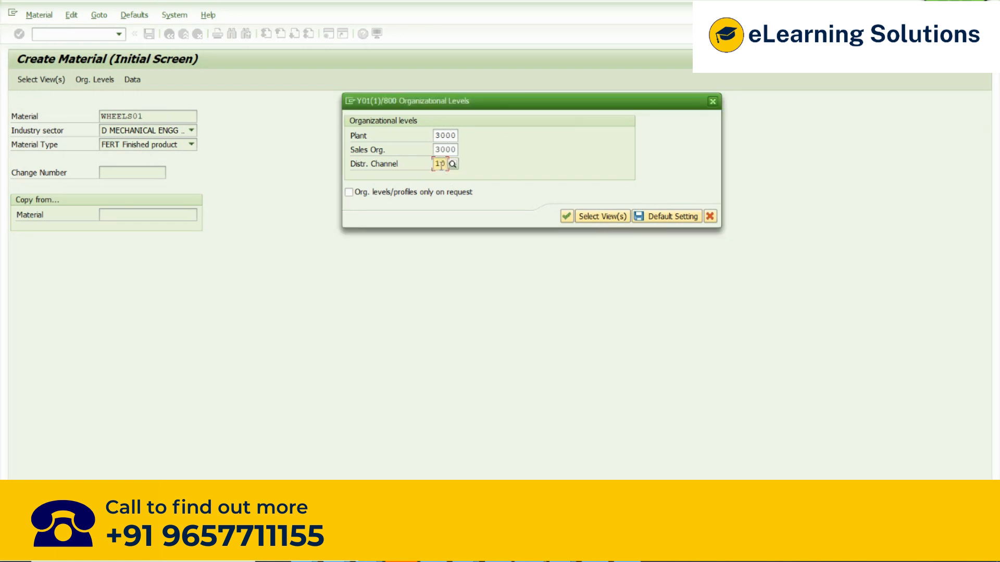
left_click_drag(447, 165, 424, 168)
left_click_drag(447, 164, 442, 164)
On Basic data 1, fill in description '4 Wheels' and base unit EA from input history
left_click(566, 216)
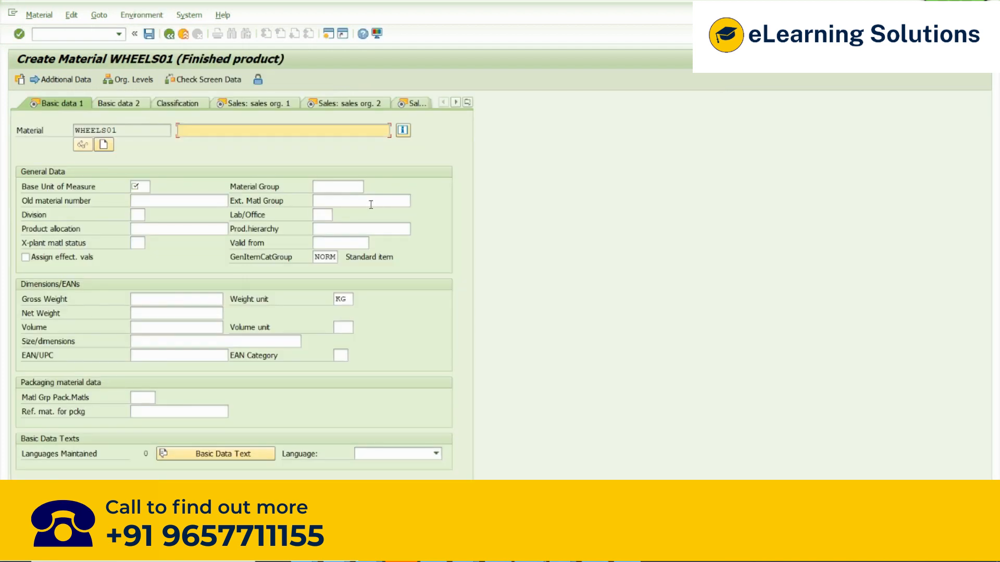
key("BackSpace")
key("Down")
key("Return")
key("Tab")
key("Tab")
key("Tab")
key("BackSpace")
key("Down")
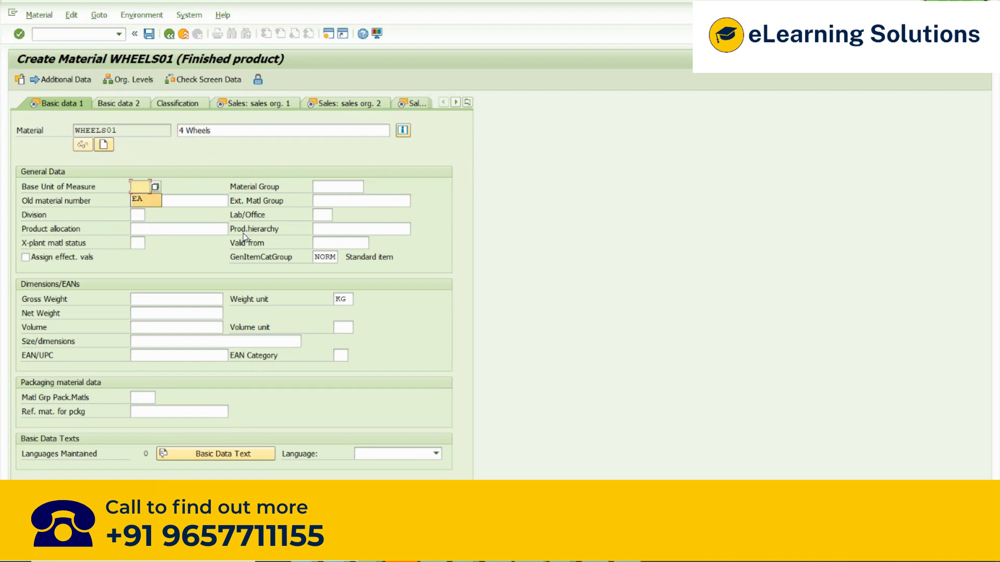
key("Return")
key("Tab")
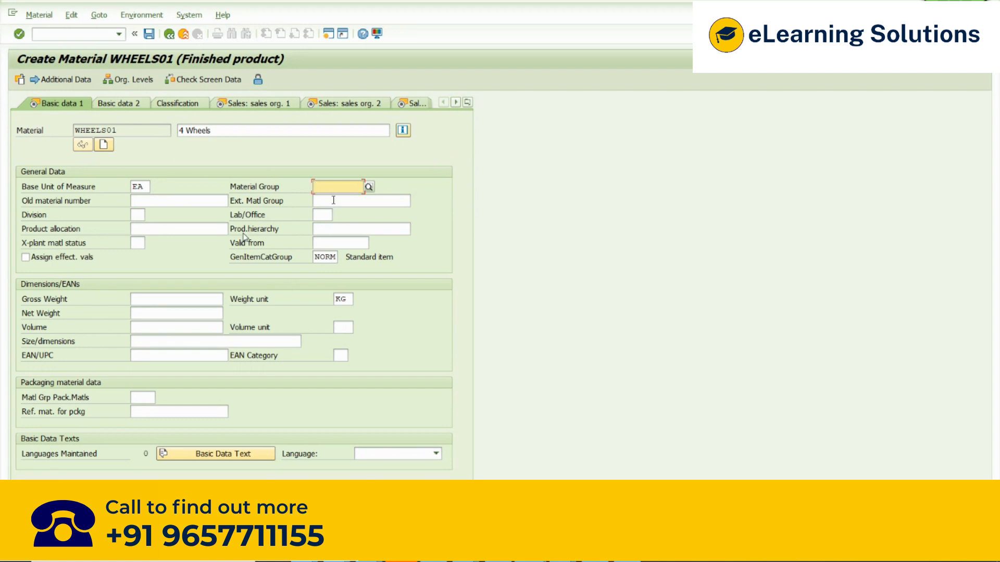
Fill in material group 02003 and division 00 from the earlier entries
key("BackSpace")
key("Down")
key("Return")
key("Tab")
key("Tab")
key("Tab")
key("BackSpace")
key("Down")
key("Return")
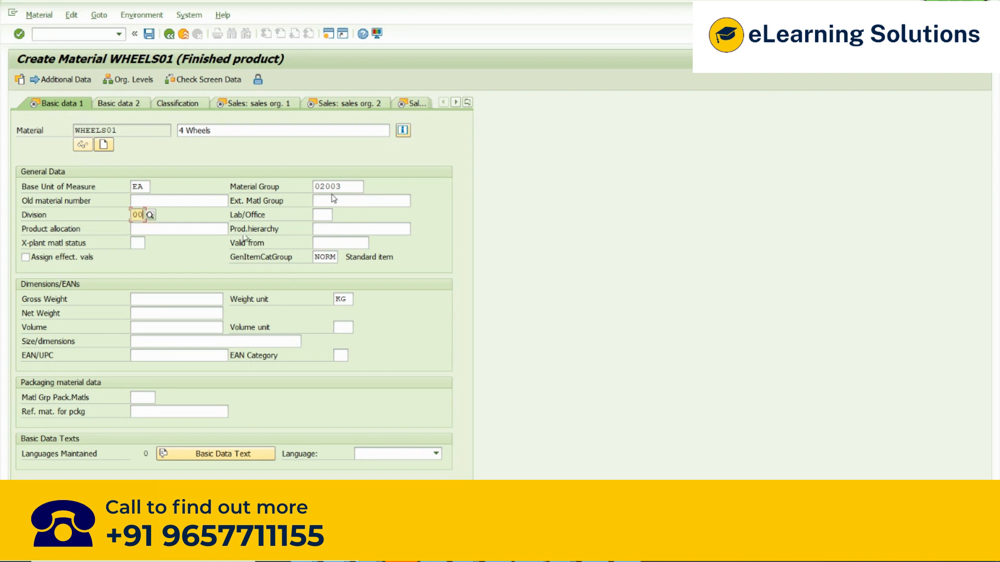
Go to the X-plant material status field and list all available views of WHEELS01
left_click(136, 243)
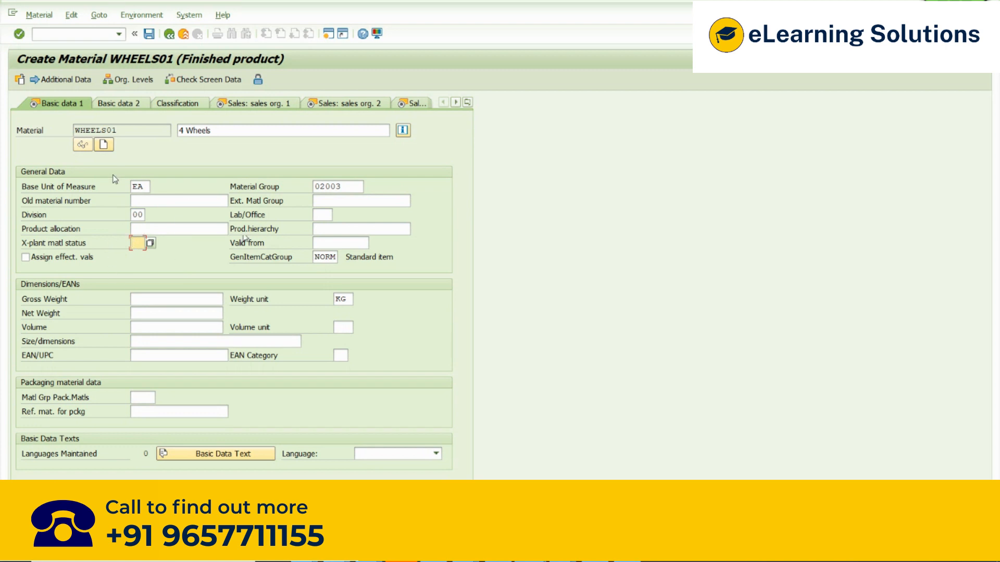
left_click_drag(118, 130, 39, 135)
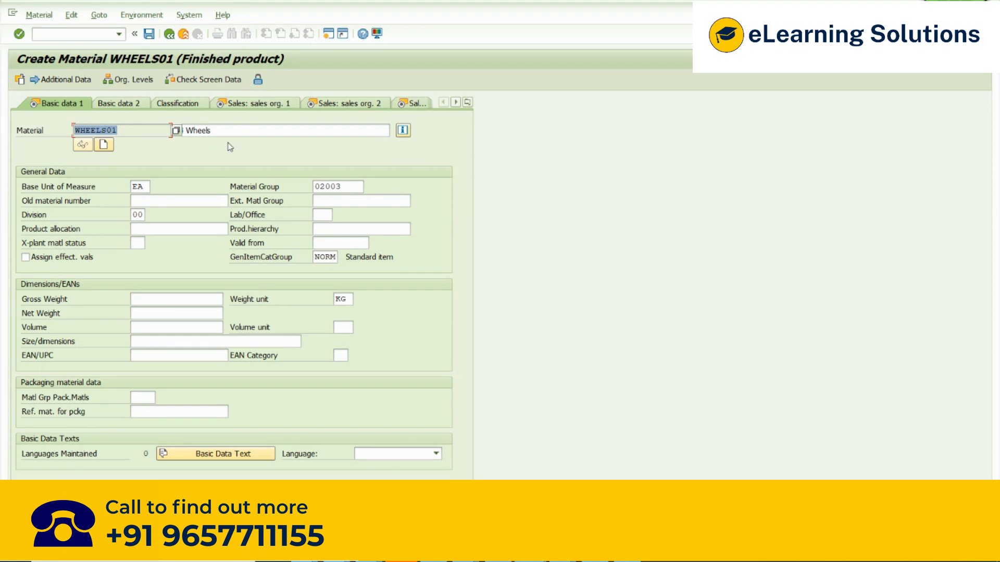
left_click(148, 243)
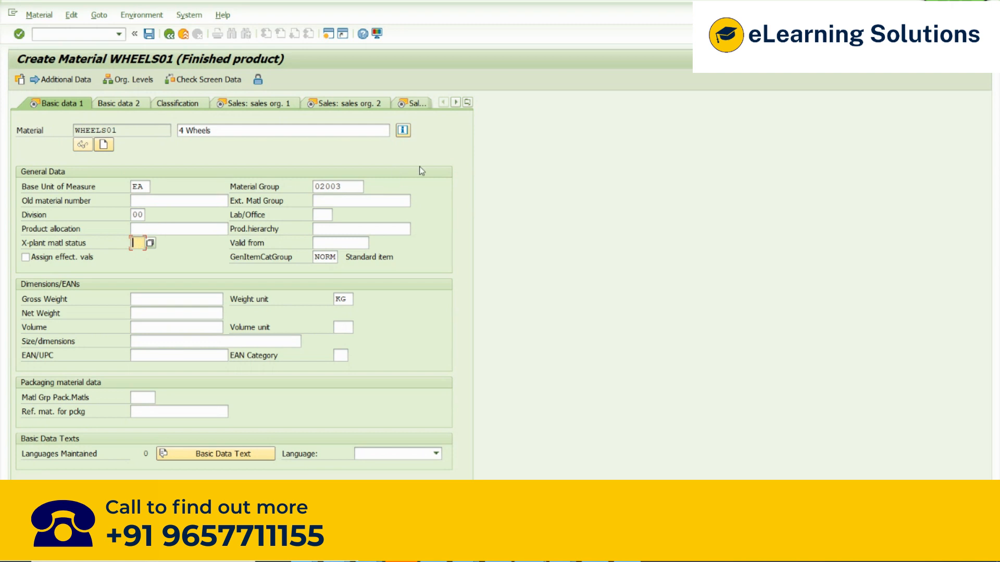
left_click(468, 103)
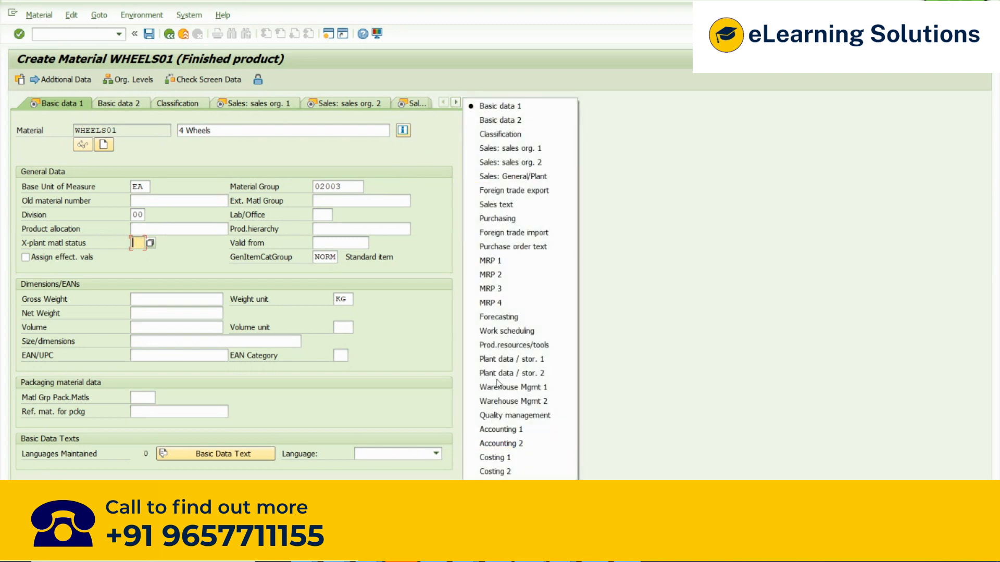
left_click(136, 244)
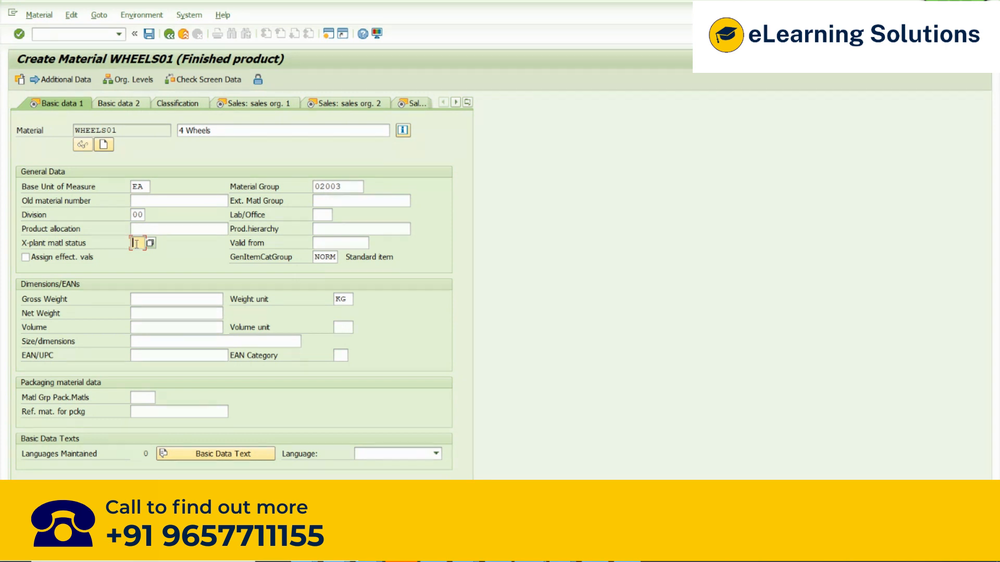
left_click(467, 103)
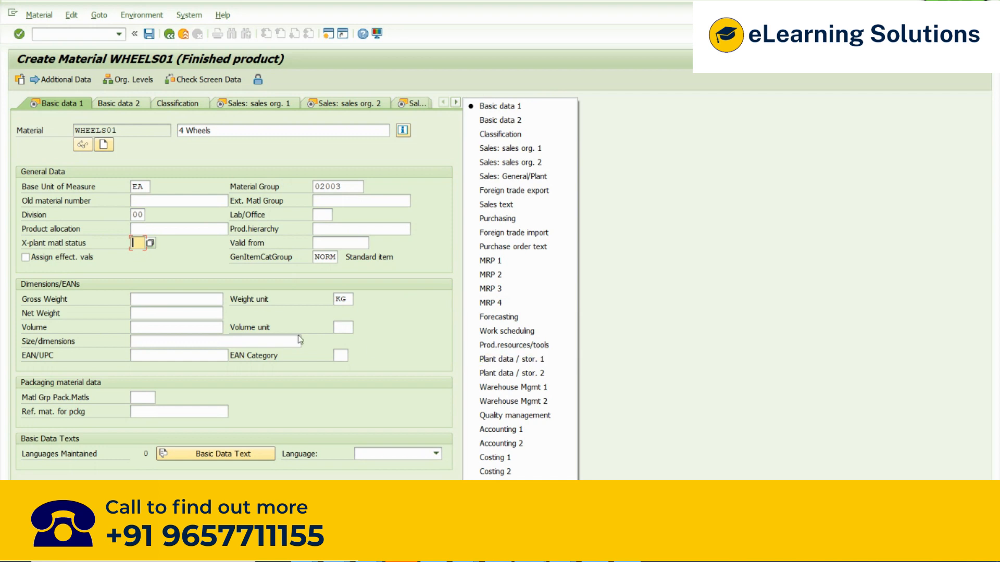
left_click(207, 154)
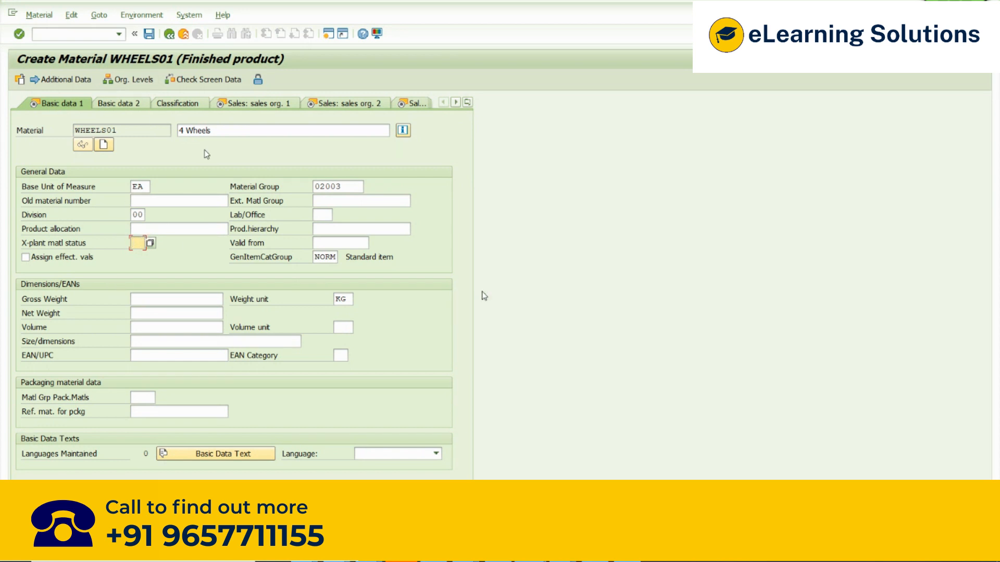
left_click(330, 257)
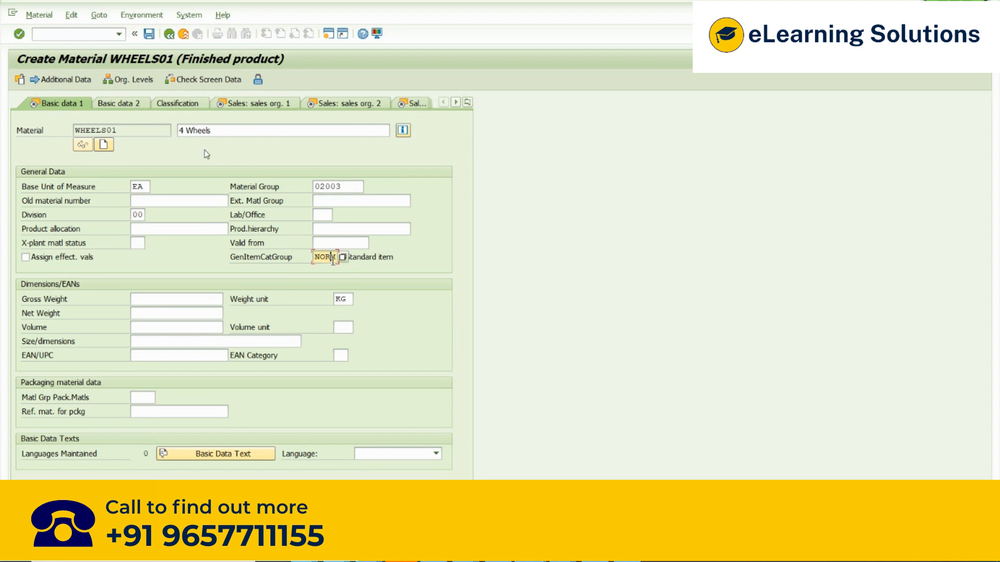
left_click_drag(336, 256, 311, 260)
key("Return")
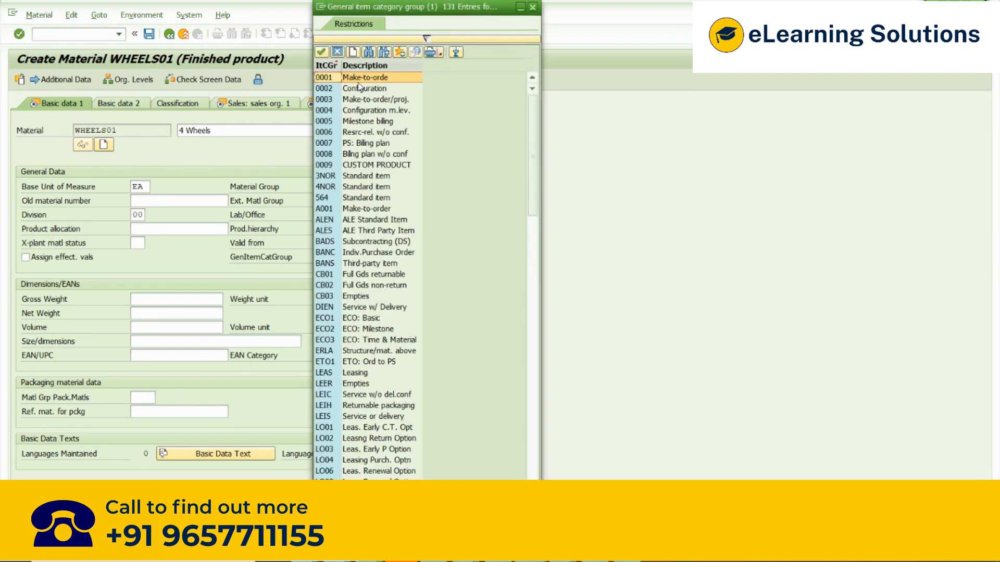
left_click_drag(368, 13, 624, 34)
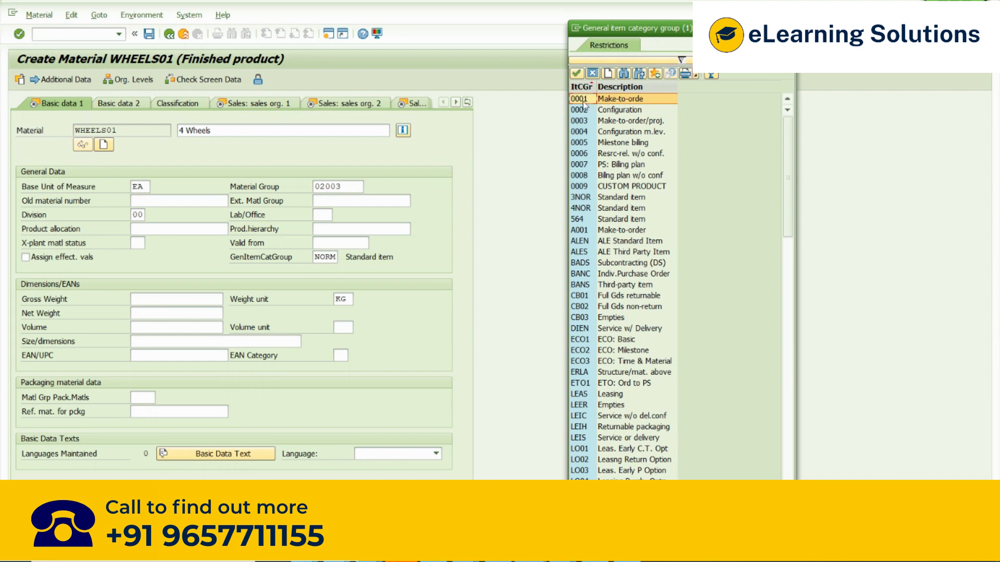
left_click(628, 99)
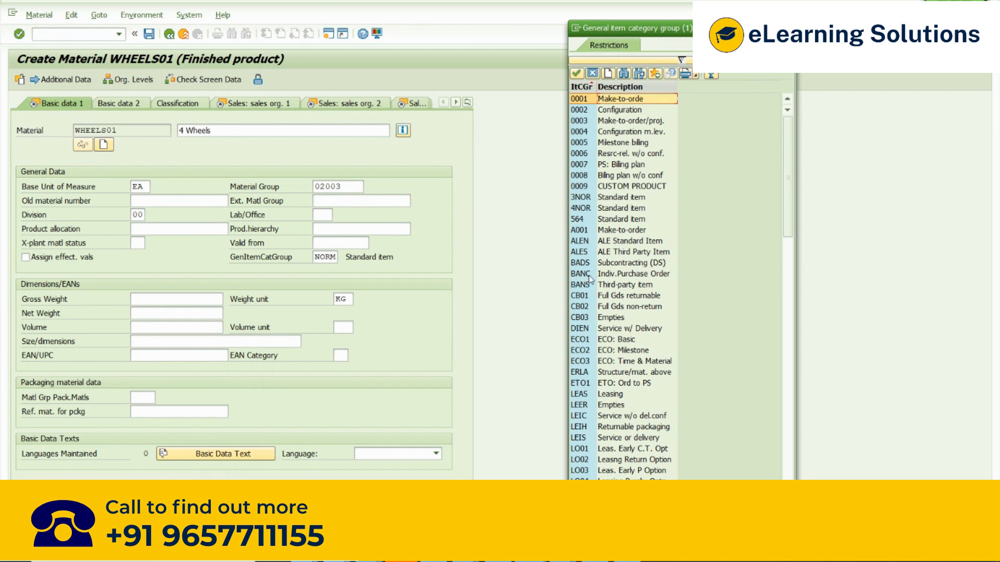
left_click(611, 286)
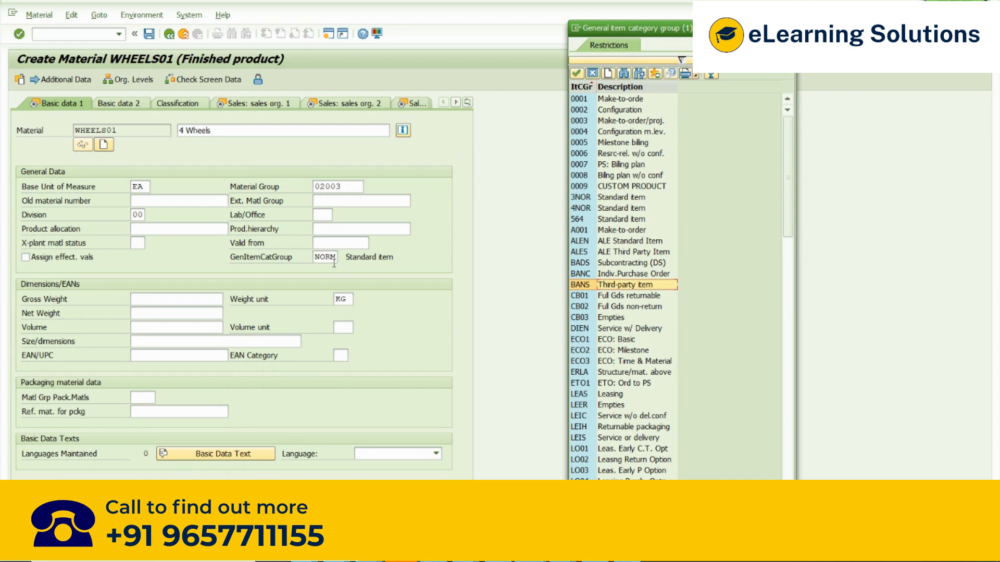
left_click(583, 289)
left_click(585, 334)
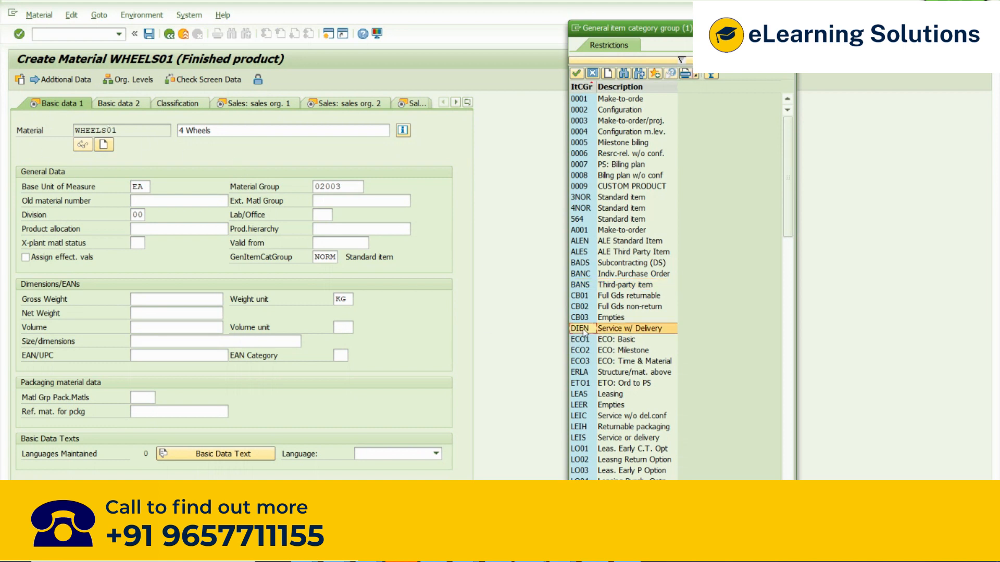
left_click_drag(788, 211, 791, 298)
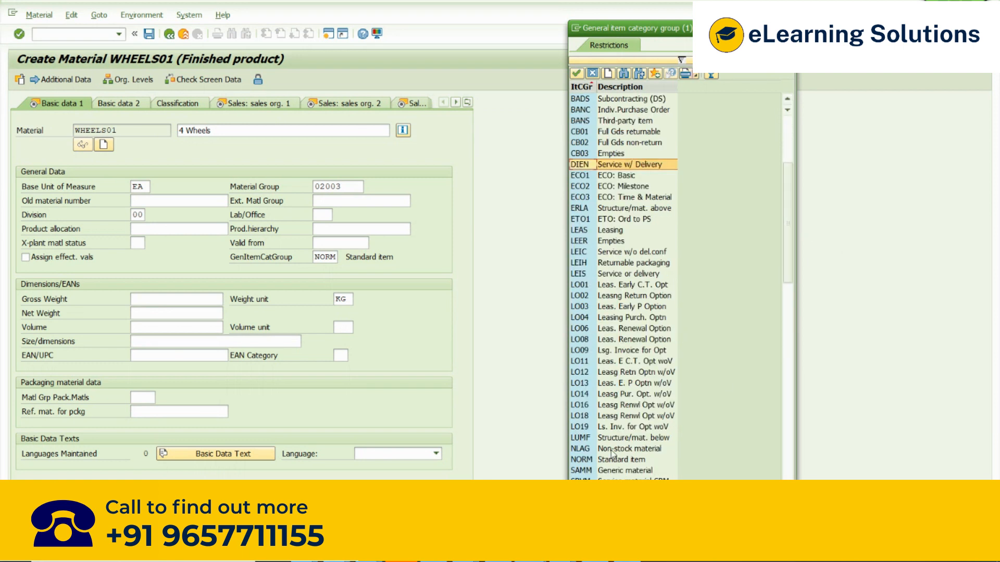
left_click(586, 461)
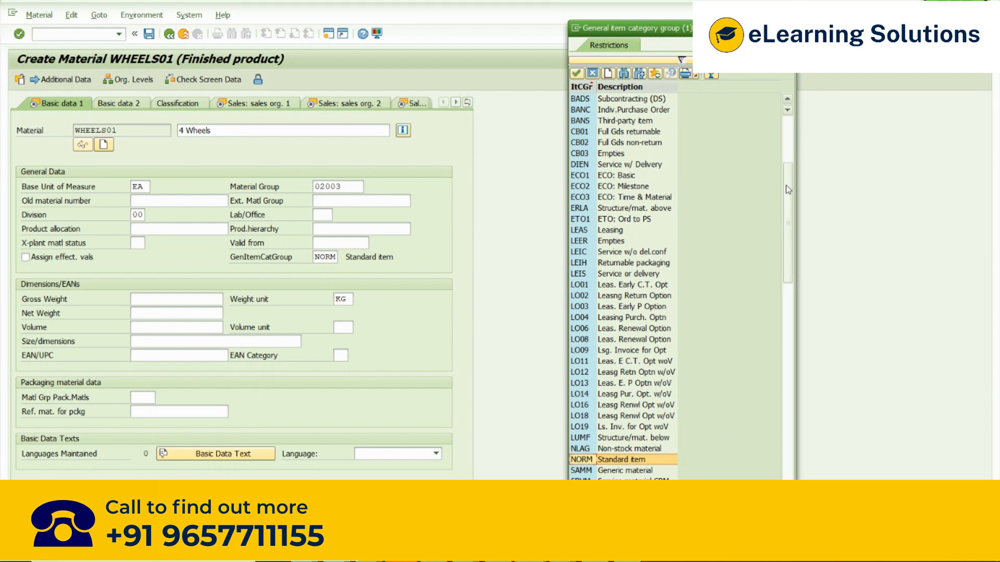
left_click(787, 390)
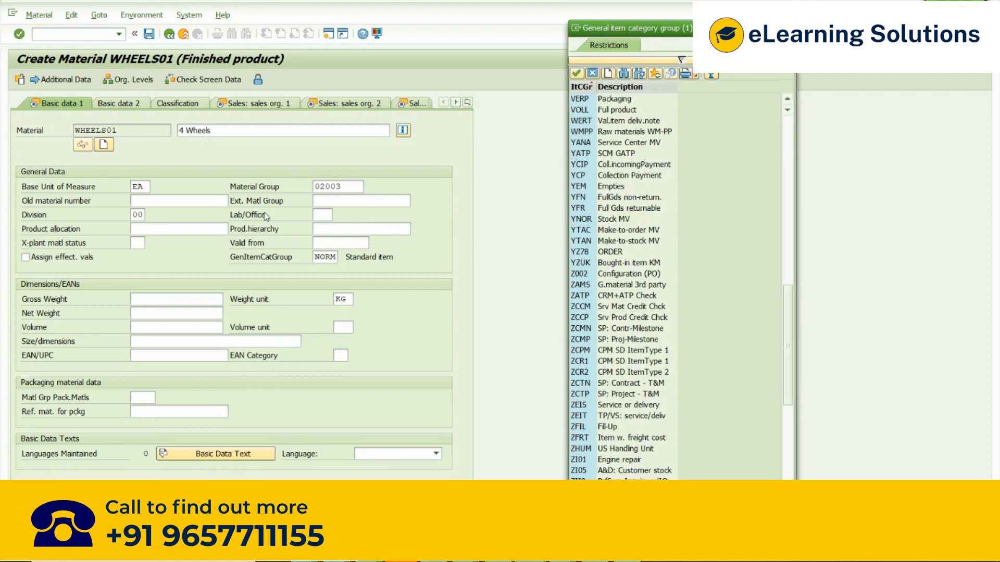
left_click_drag(129, 131, 56, 132)
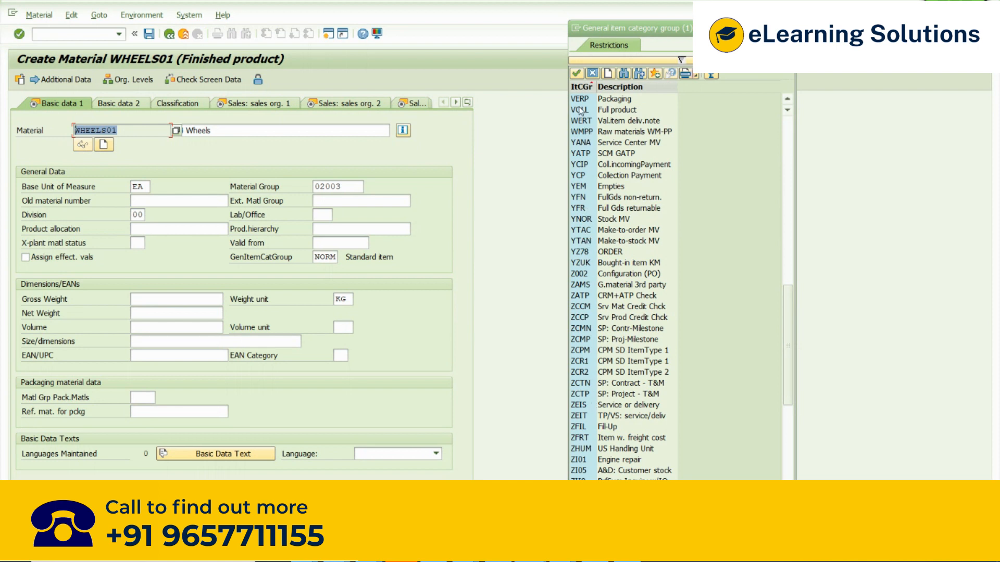
left_click(600, 102)
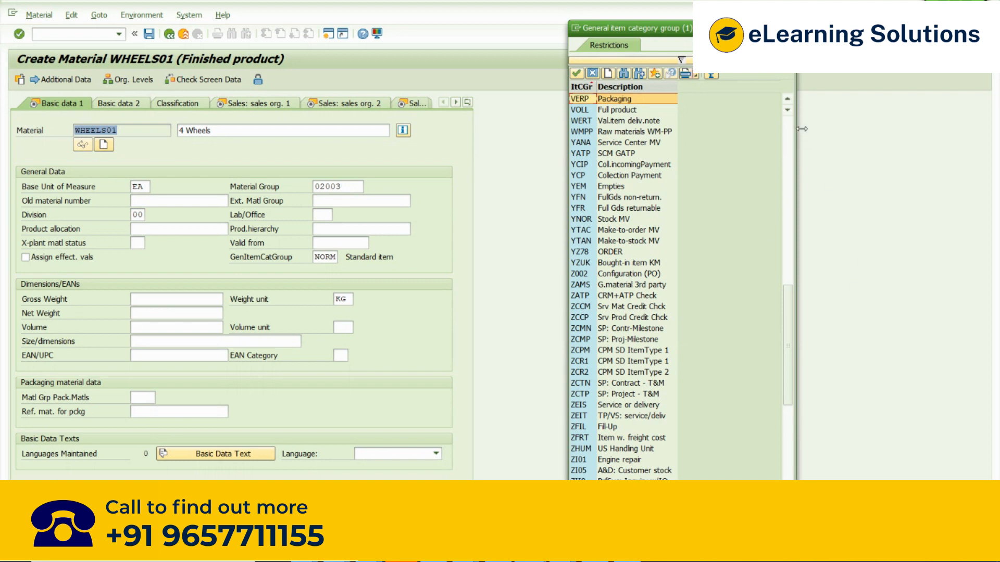
left_click(786, 129)
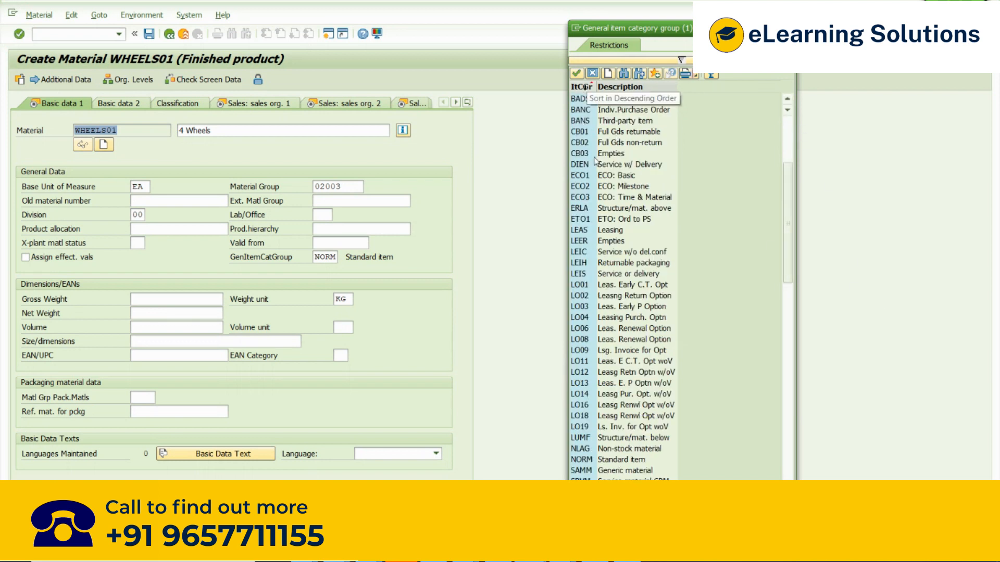
left_click(791, 131)
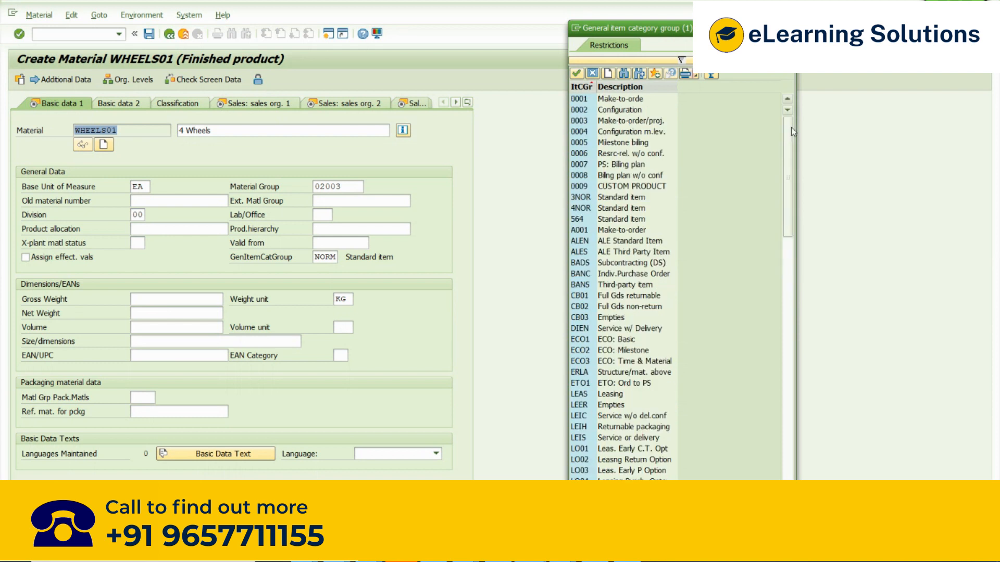
left_click(582, 100)
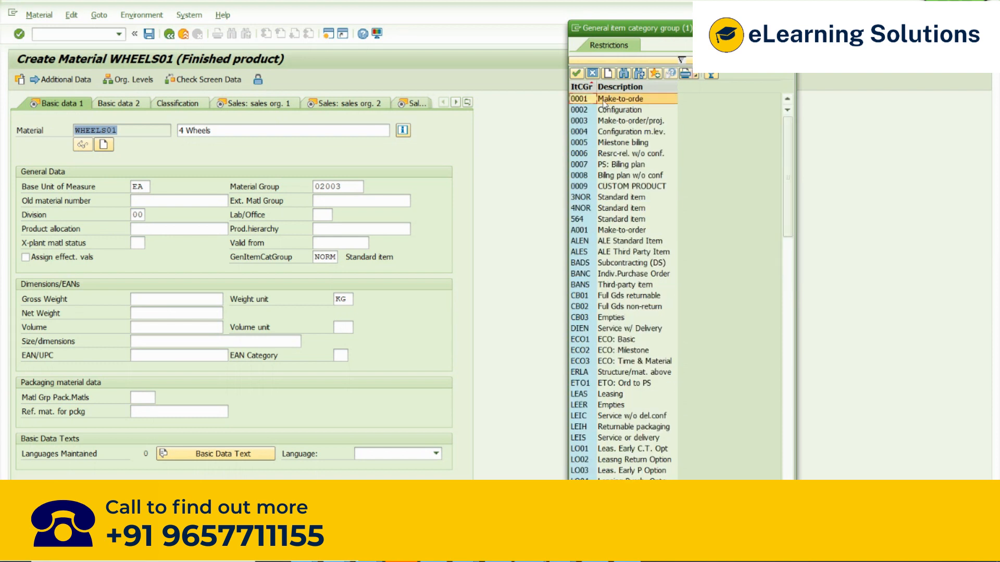
left_click(629, 285)
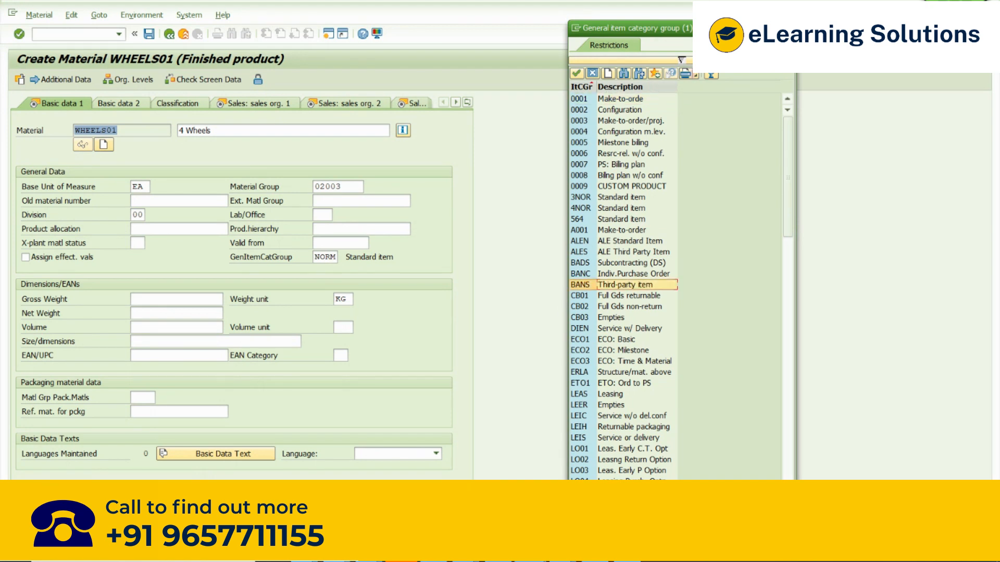
key("Escape")
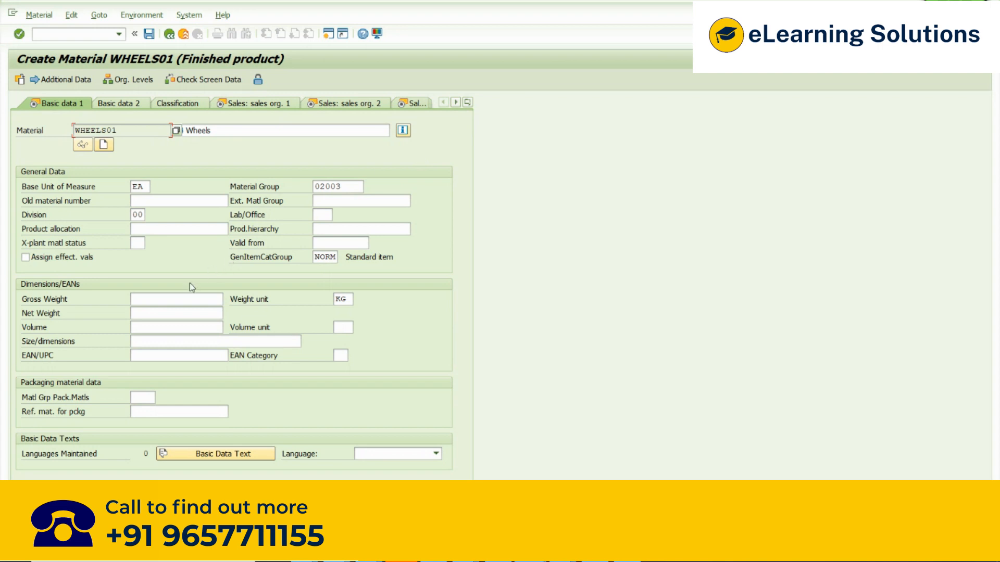
Enter gross weight 5 and net weight 6 from the field history
left_click(163, 300)
key("Down")
key("Down")
key("Up")
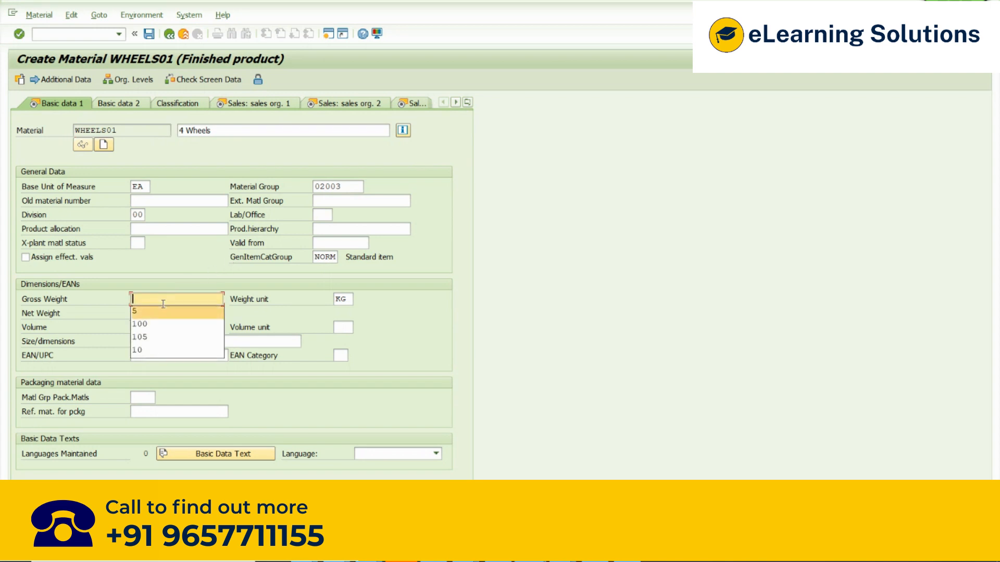
key("Down")
key("Down")
key("Down")
key("Up")
key("Up")
key("Up")
key("Return")
key("Tab")
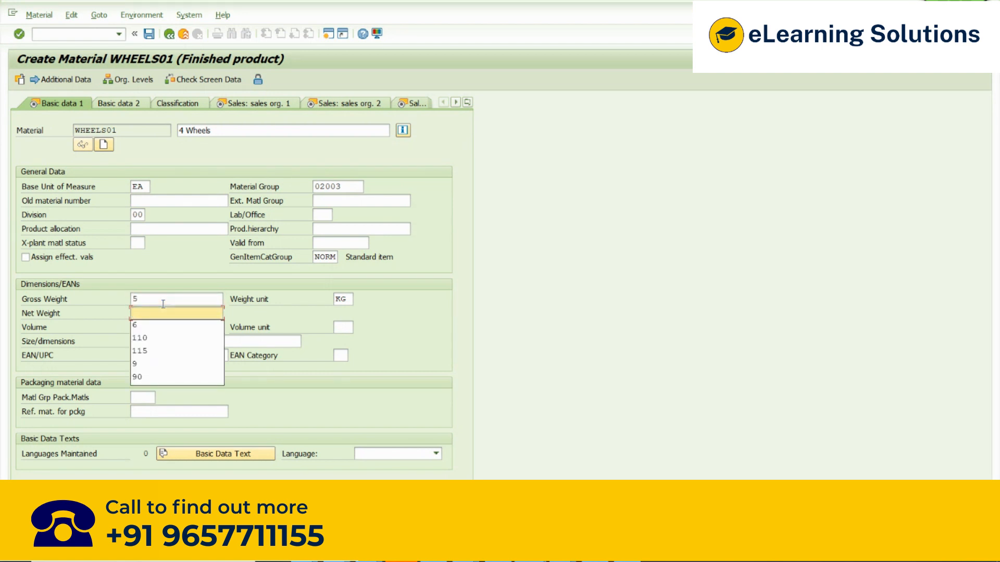
key("Down")
key("Return")
key("Return")
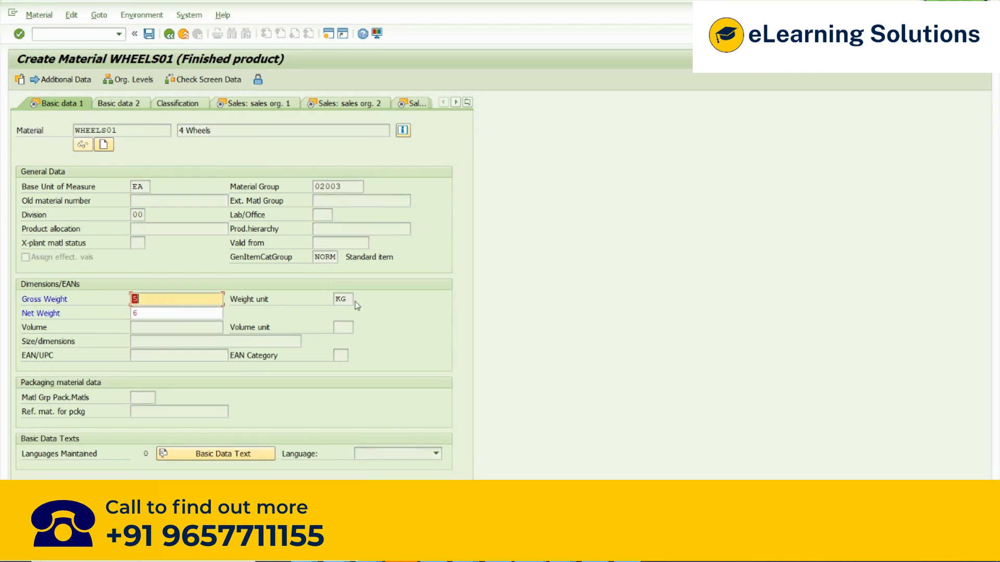
key("Return")
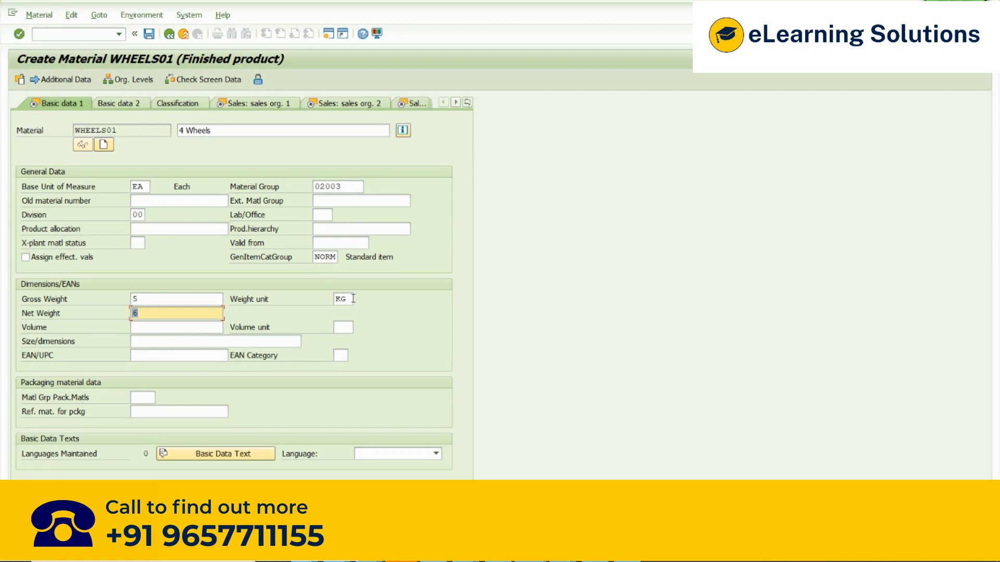
Highlight the KG weight unit and the gross weight 5 on Basic data 1
left_click_drag(353, 299, 330, 300)
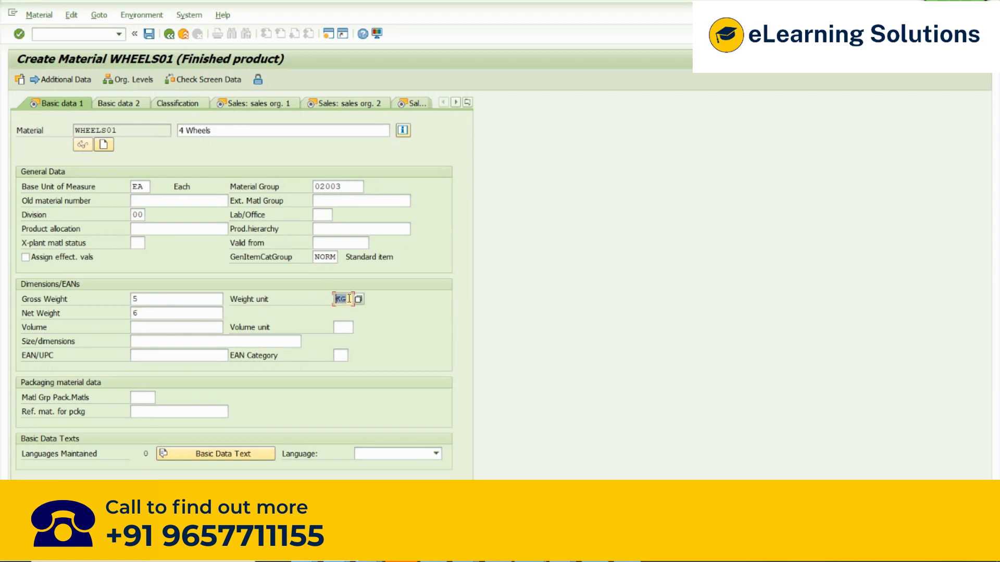
left_click_drag(145, 300, 123, 302)
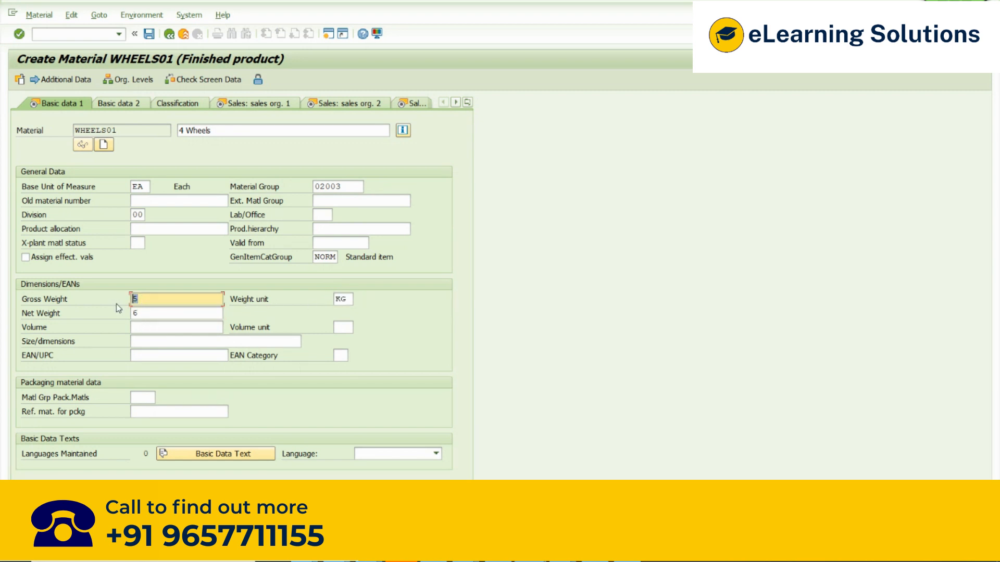
left_click(137, 312)
left_click_drag(154, 299, 120, 301)
left_click(157, 314)
Fill Matl Grp Pack.Matls with K010 Carton (middle) from the value-help list
left_click(144, 398)
left_click(161, 398)
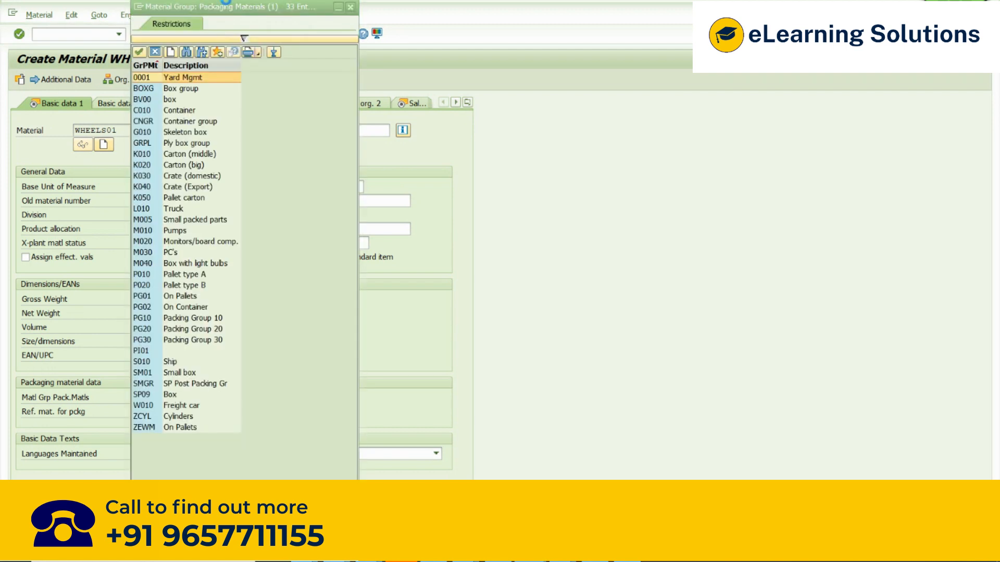
left_click_drag(211, 13, 531, 31)
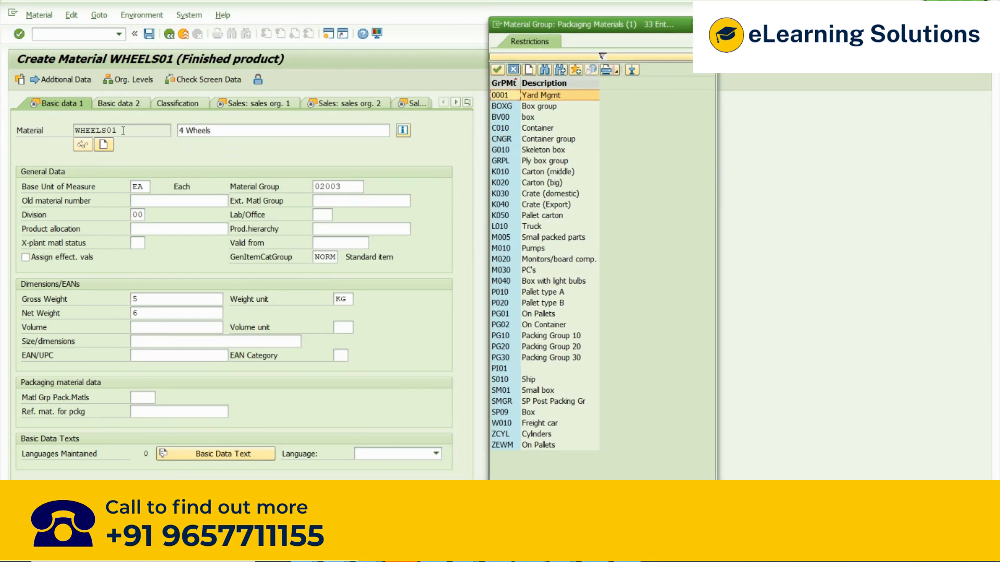
left_click_drag(122, 131, 52, 129)
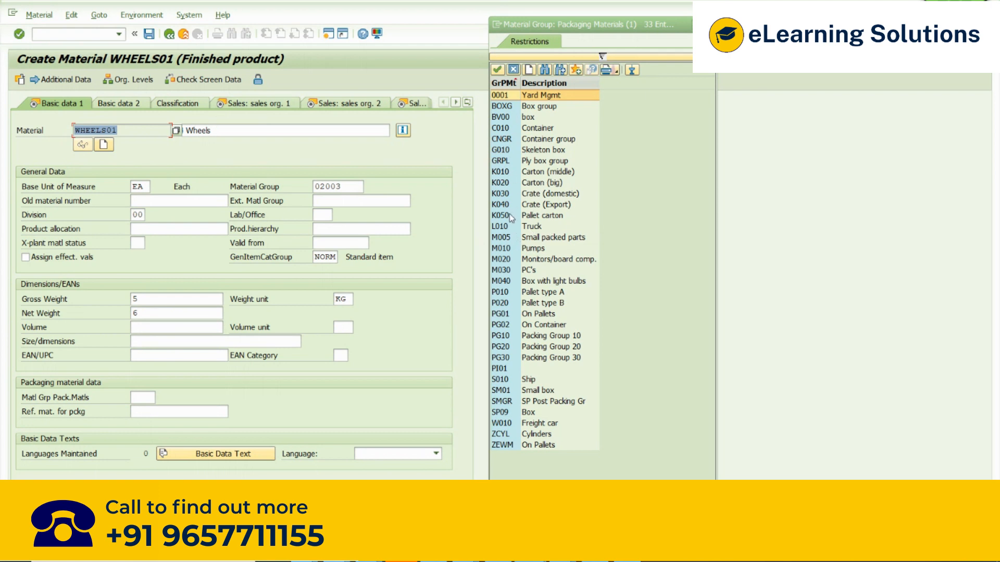
left_click(537, 173)
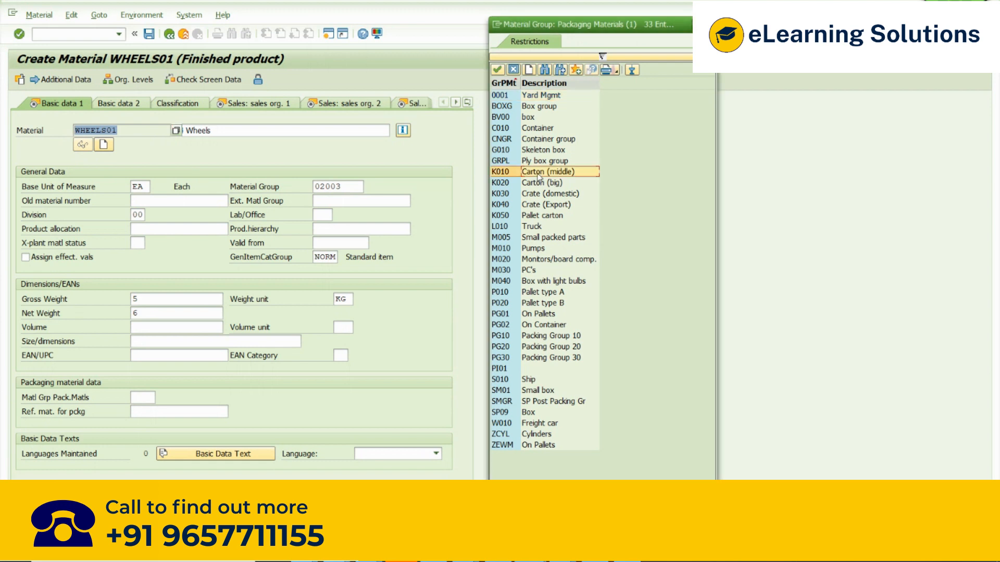
double_click(537, 174)
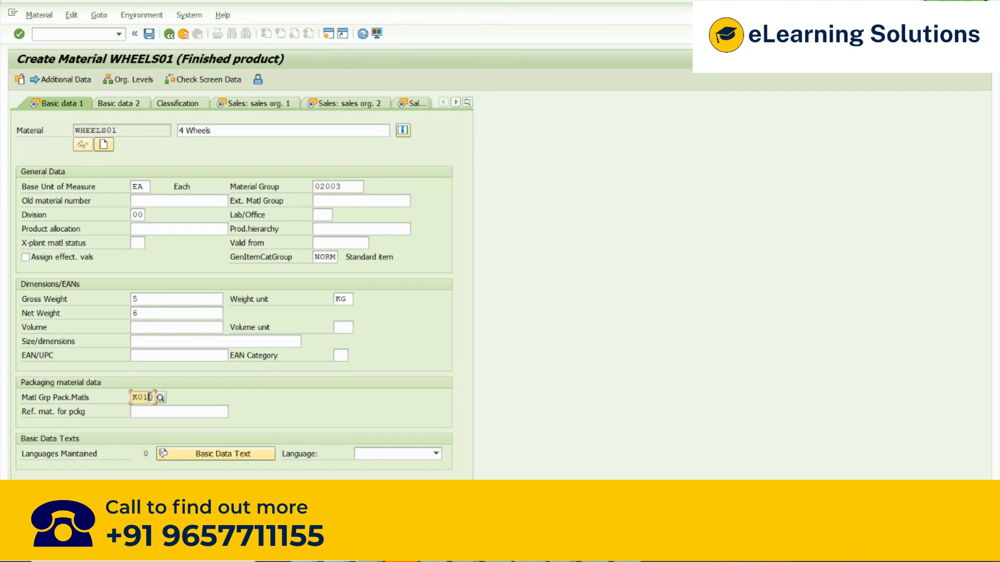
left_click(155, 396)
Confirm the K010 entry and move to the Sales: sales org. 1 view, noting base unit EA
key("Return")
left_click(250, 106)
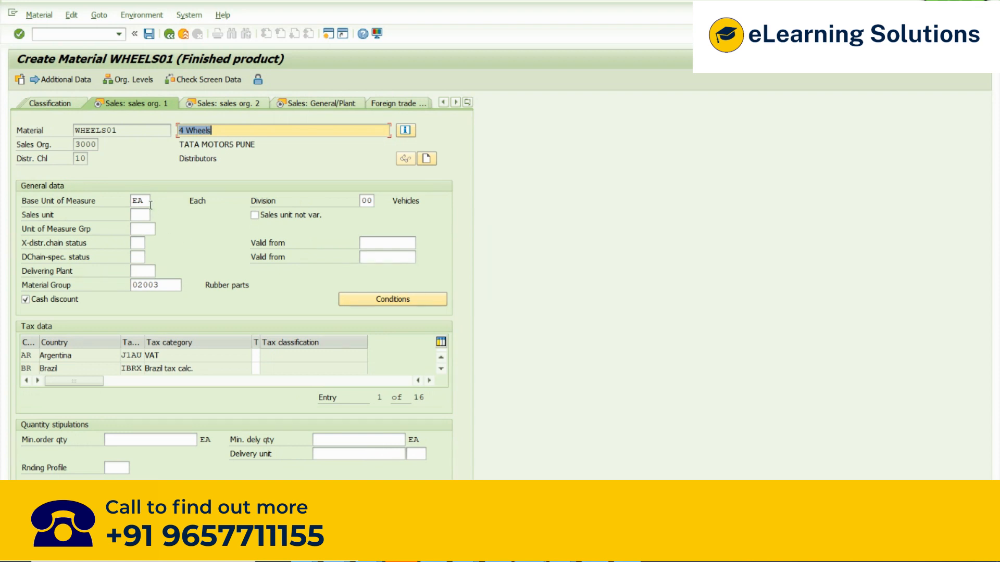
left_click_drag(150, 202, 123, 202)
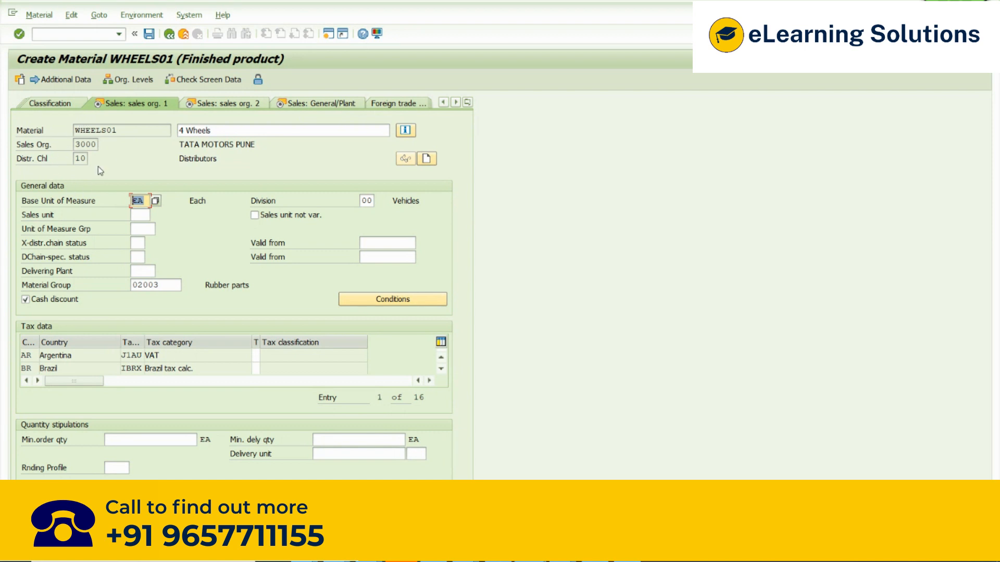
Set Argentina's tax classification to 1, bringing up the full tax data list
left_click(255, 356)
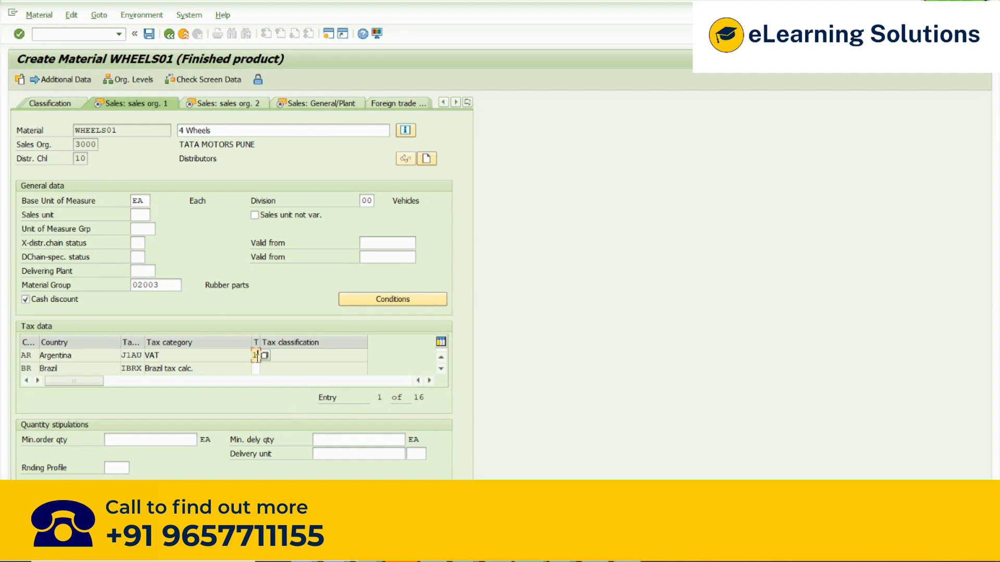
type("1")
key("Return")
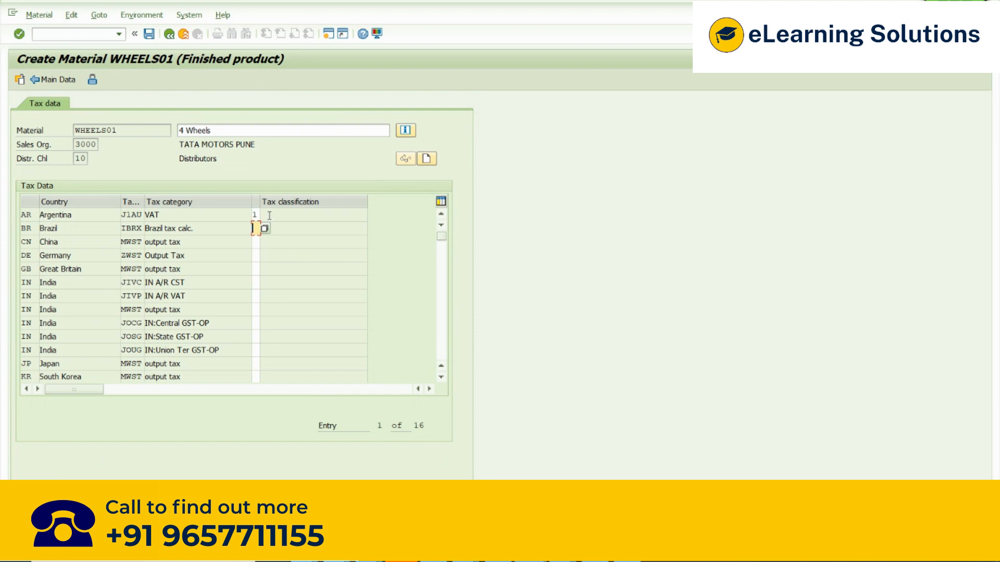
Enter classification 1 for all 16 countries, including the Netherlands, and return to sales org 1
type("11111")
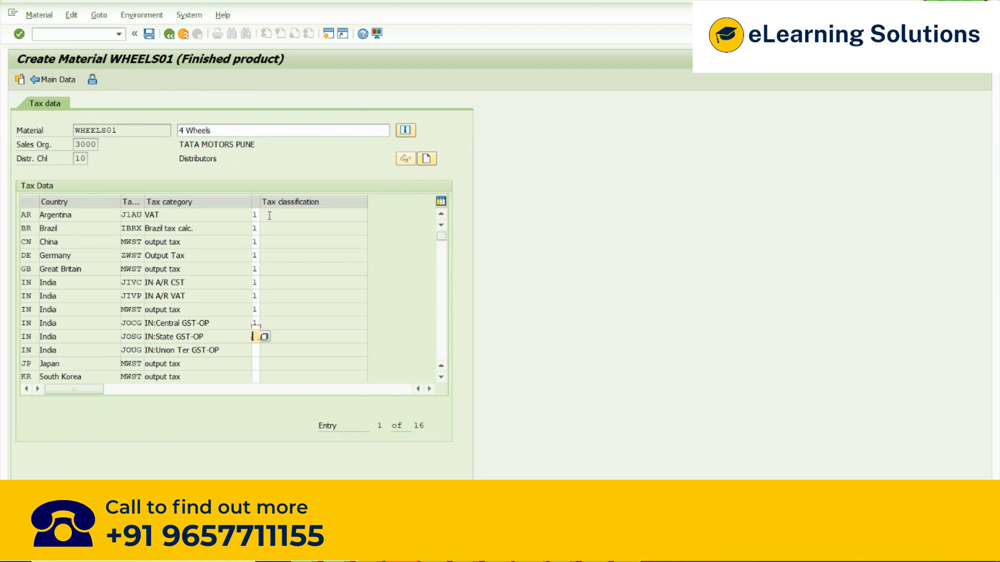
type("1111111")
key("Return")
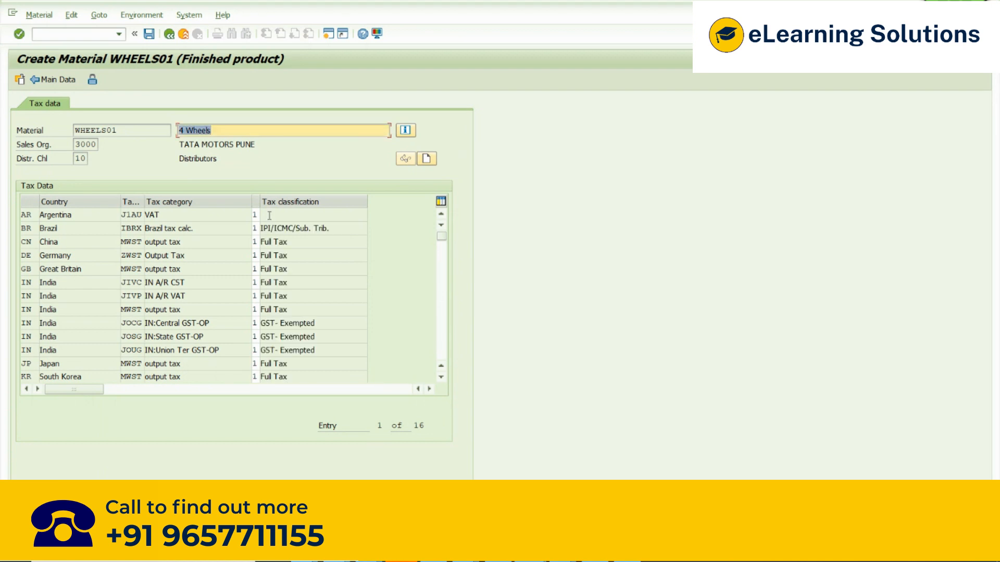
left_click(337, 243)
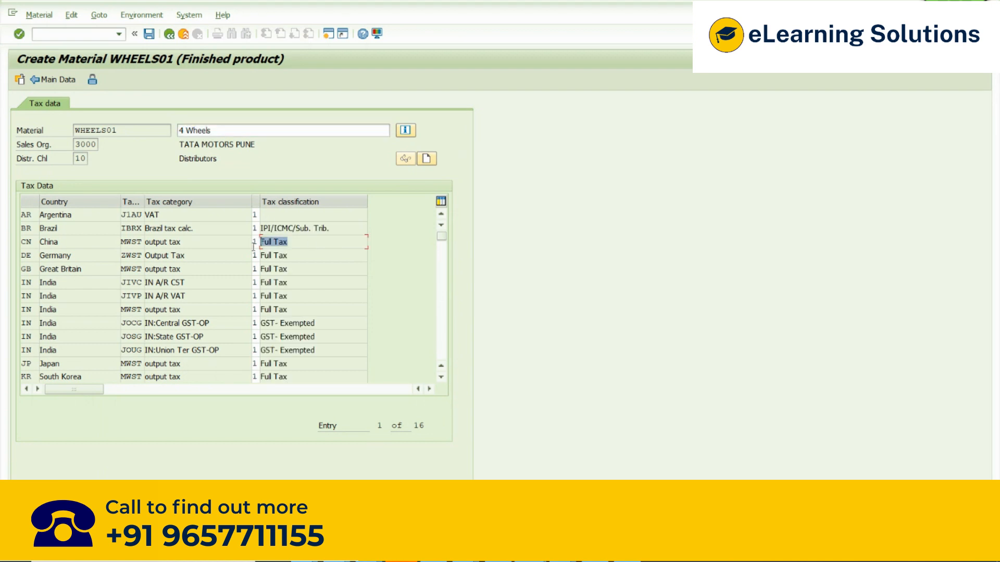
left_click(442, 345)
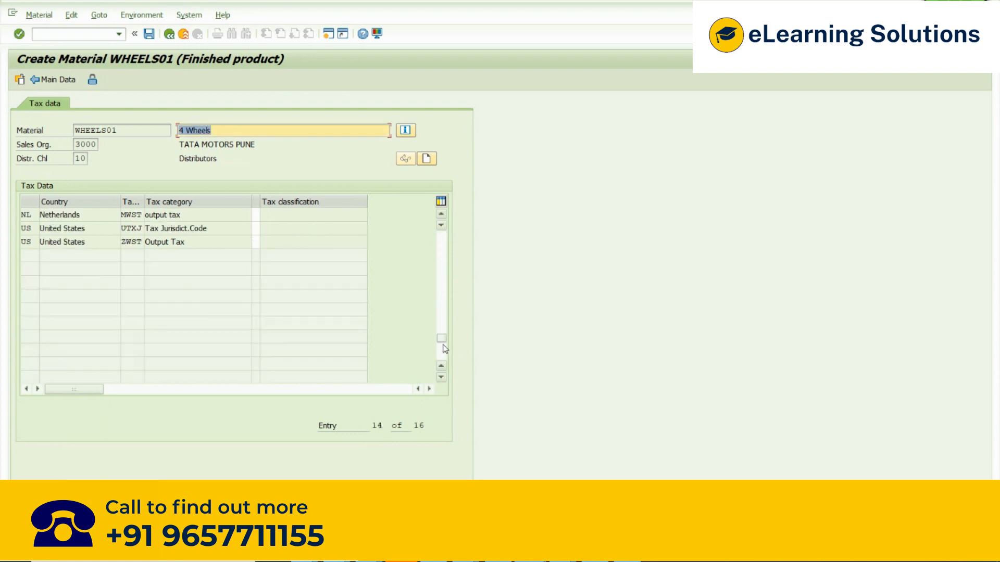
left_click(255, 215)
type("11")
key("Return")
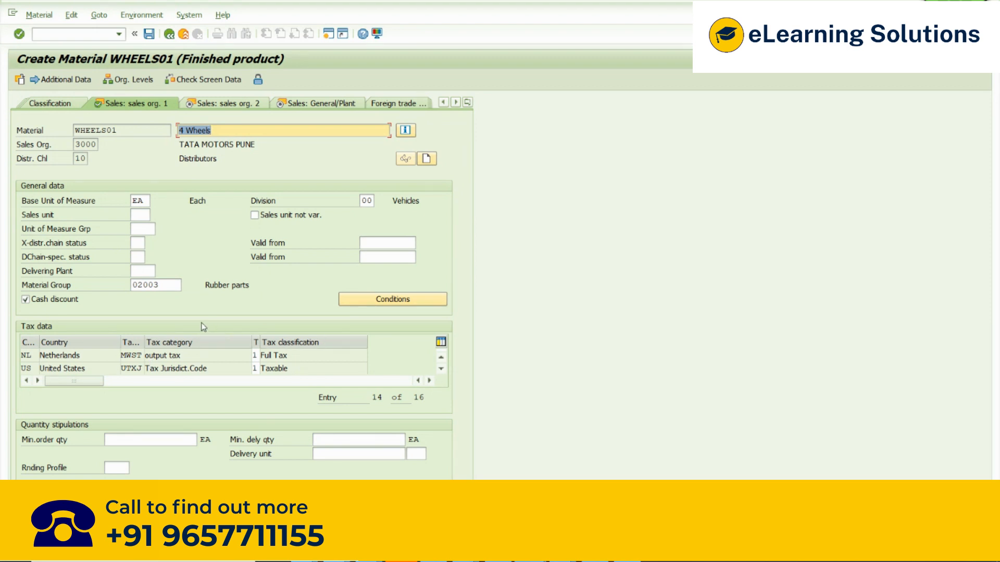
Open the PR00 base price conditions and enter scale quantity 1 with amount 100
left_click(391, 300)
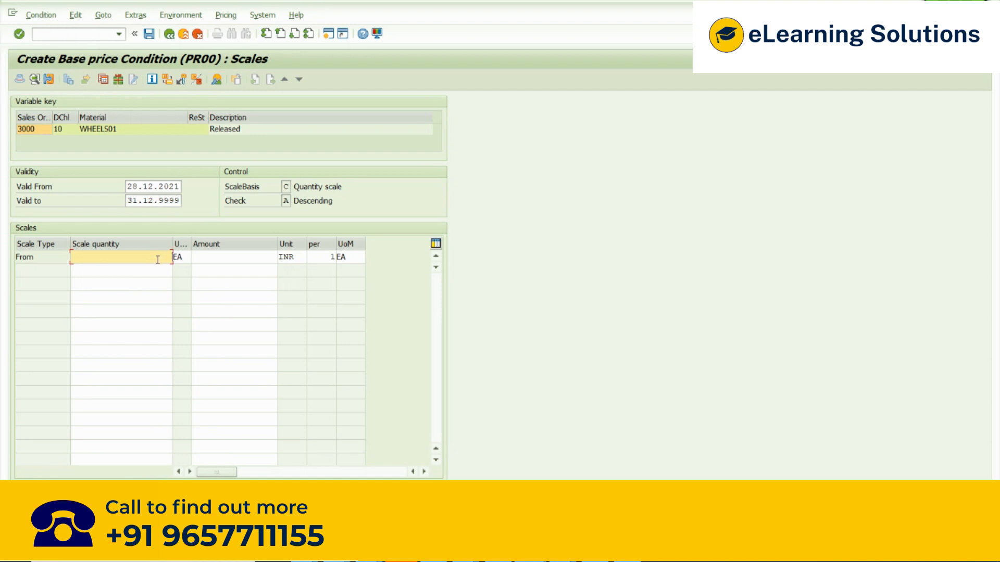
type("1")
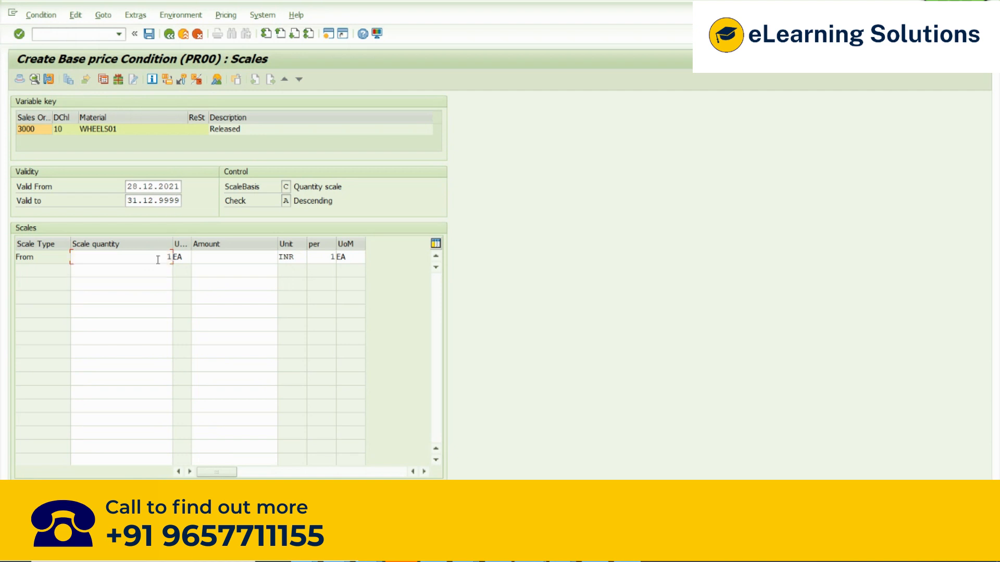
key("Tab")
type("100")
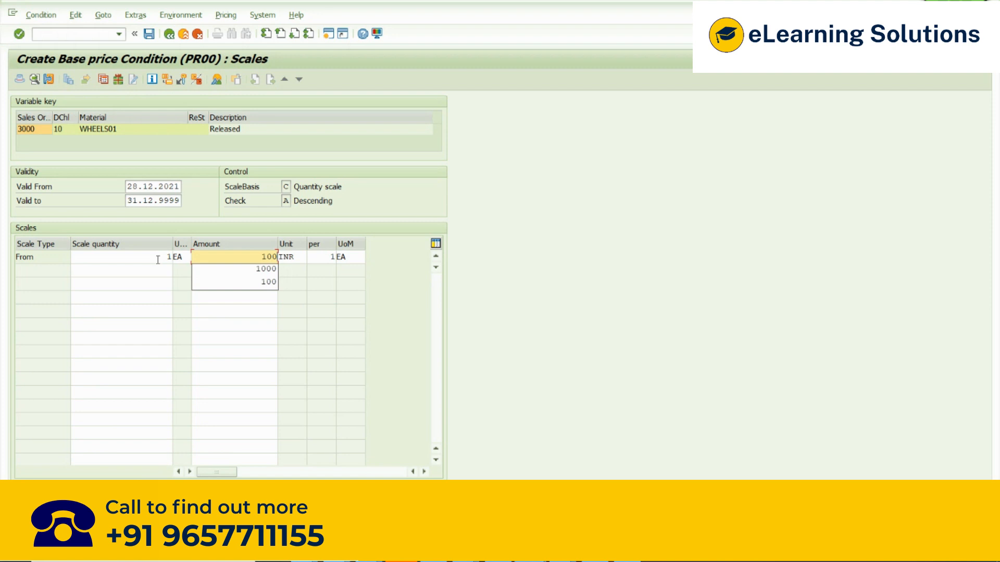
left_click(157, 270)
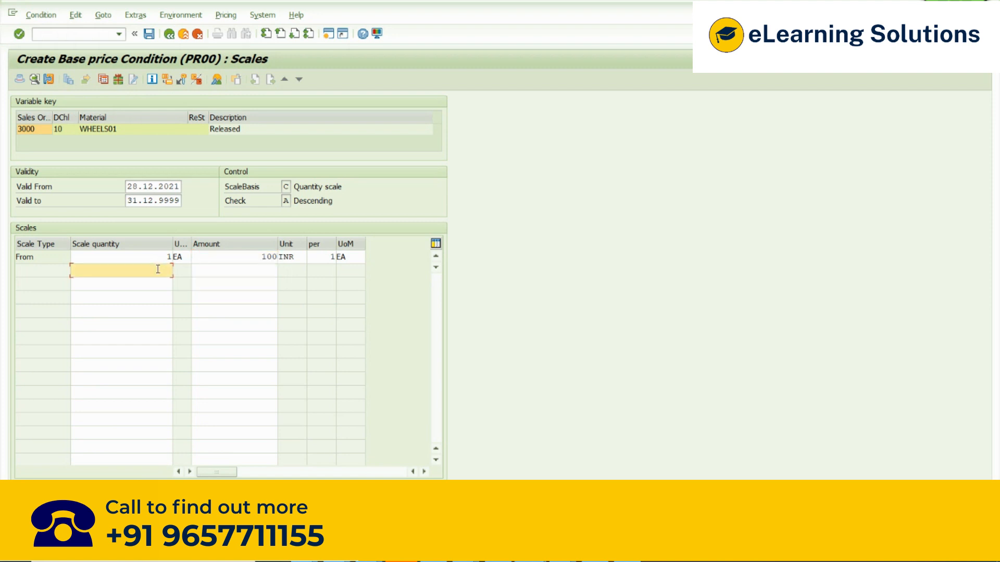
left_click(270, 273)
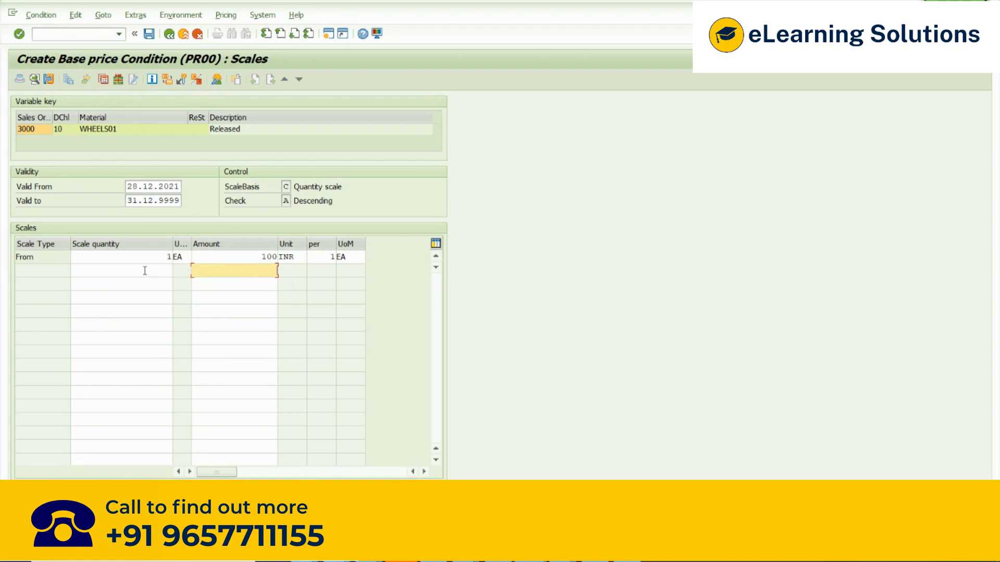
Delete scale quantity 1 and amount 100, then go back to the material
double_click(154, 257)
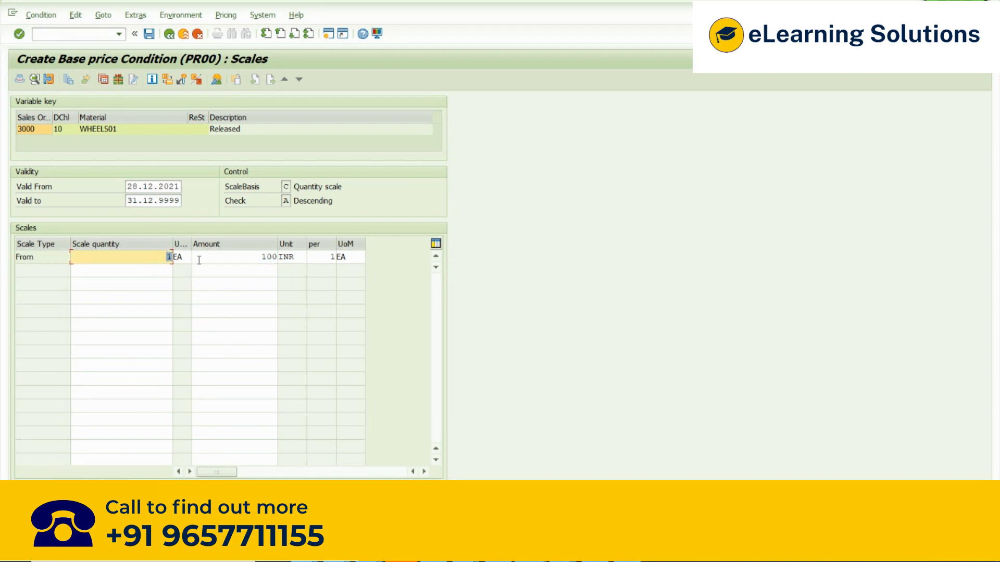
key("Delete")
double_click(203, 257)
key("Delete")
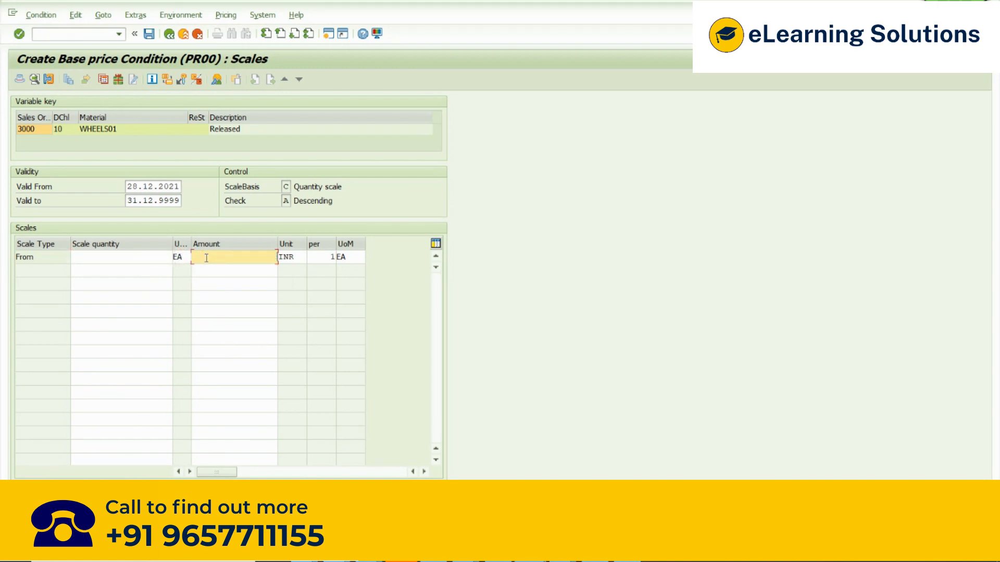
key("shift+Tab")
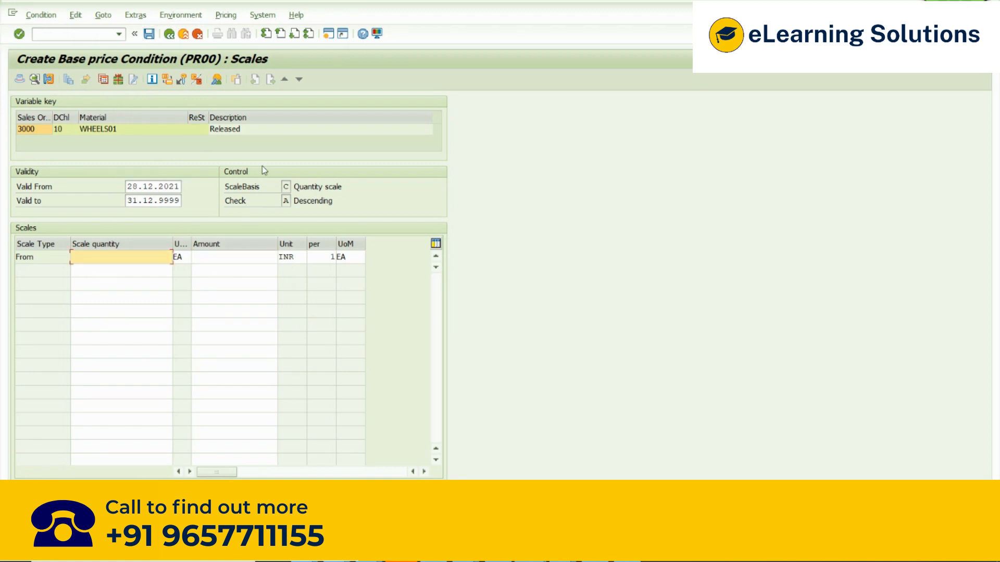
left_click(169, 34)
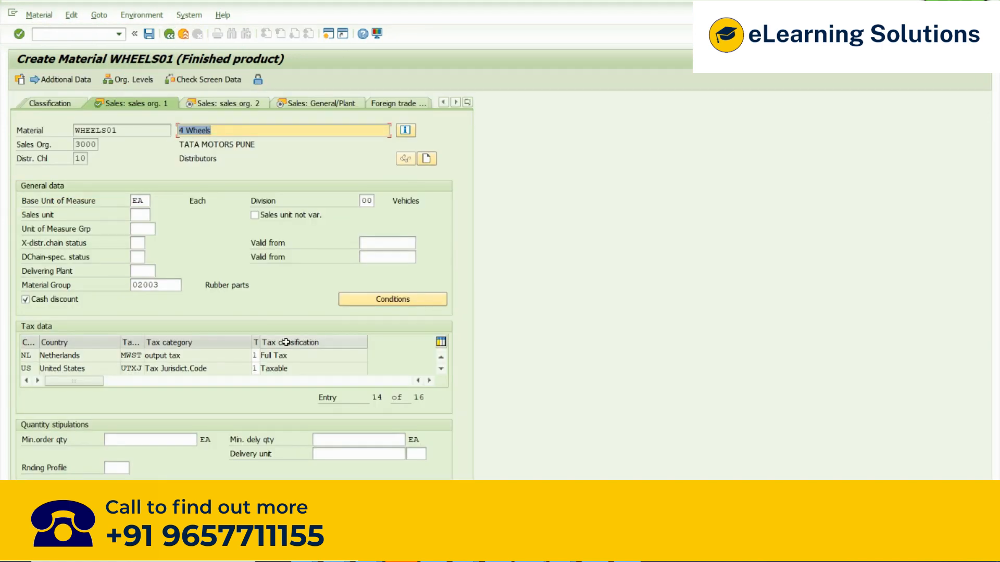
Enter delivering plant 3000, picking it from the input history
left_click(137, 274)
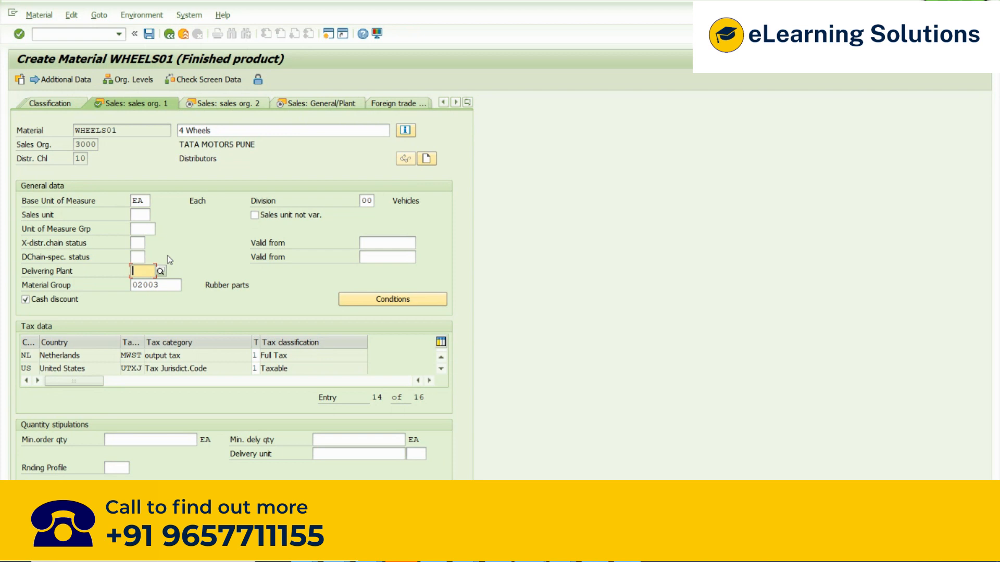
type("3000")
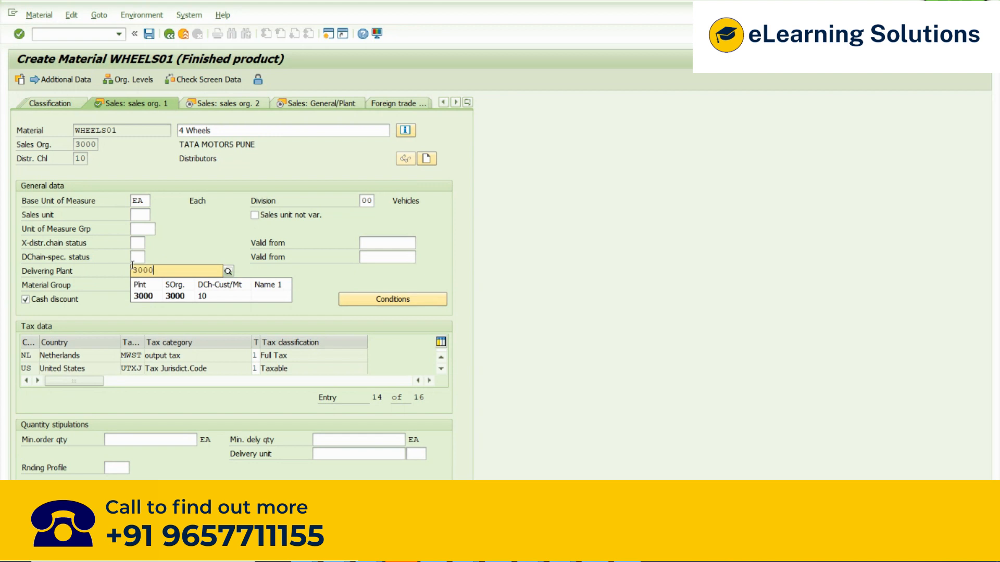
left_click(142, 293)
left_click_drag(155, 271, 115, 274)
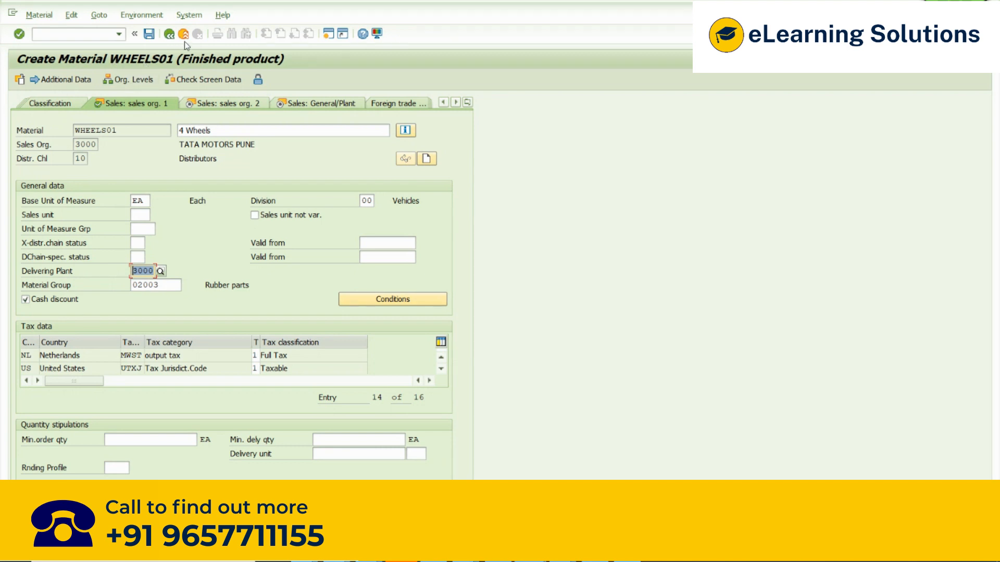
mouse_move(153, 271)
left_mouse_down()
mouse_move(123, 273)
mouse_move(155, 271)
left_mouse_up()
left_click(133, 271)
left_click_drag(133, 270, 156, 271)
left_click(138, 243)
left_click(137, 257)
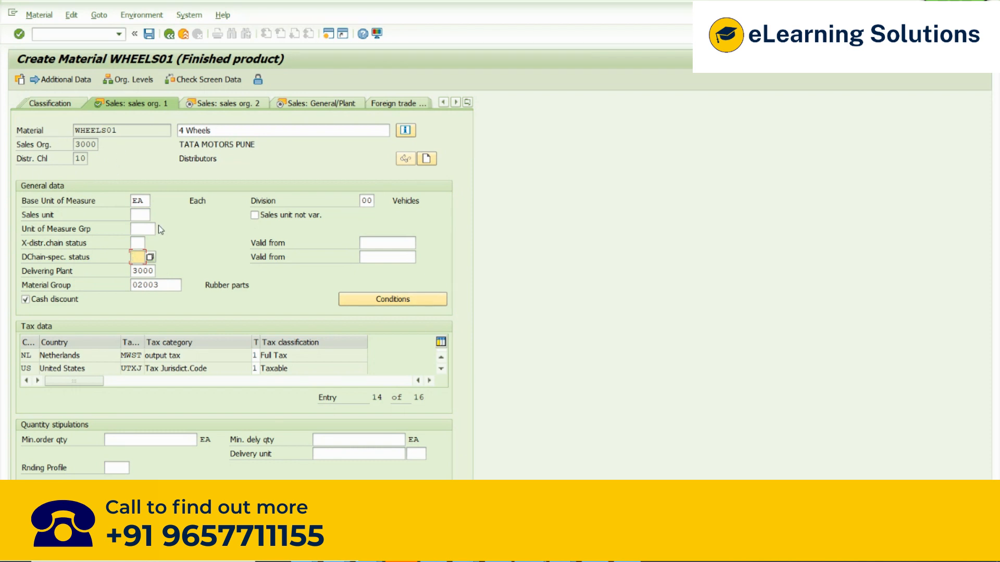
left_click(86, 158)
left_click_drag(97, 145, 124, 157)
left_click(138, 257)
left_click(140, 242)
left_click_drag(92, 144, 26, 136)
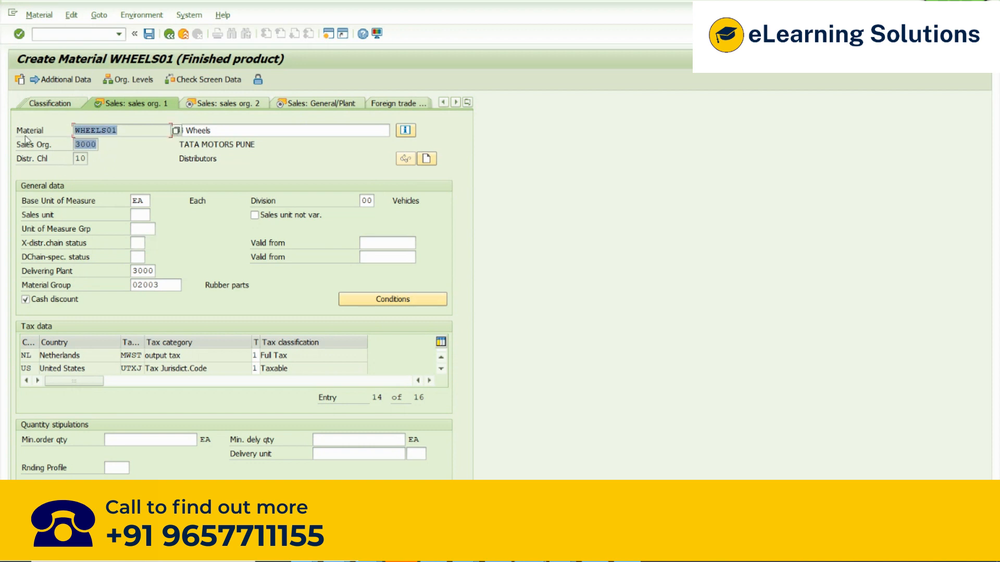
left_click(138, 256)
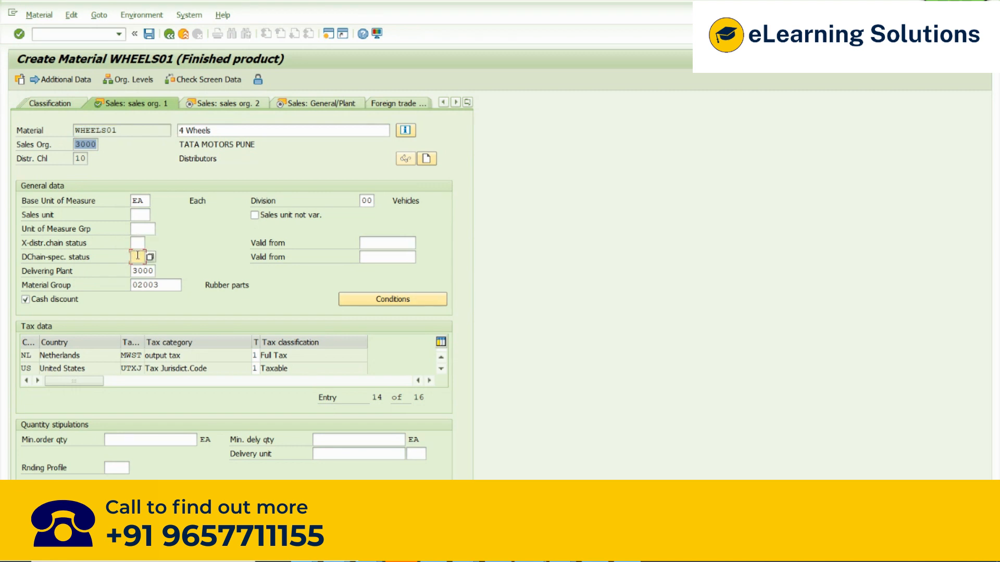
left_click(136, 243)
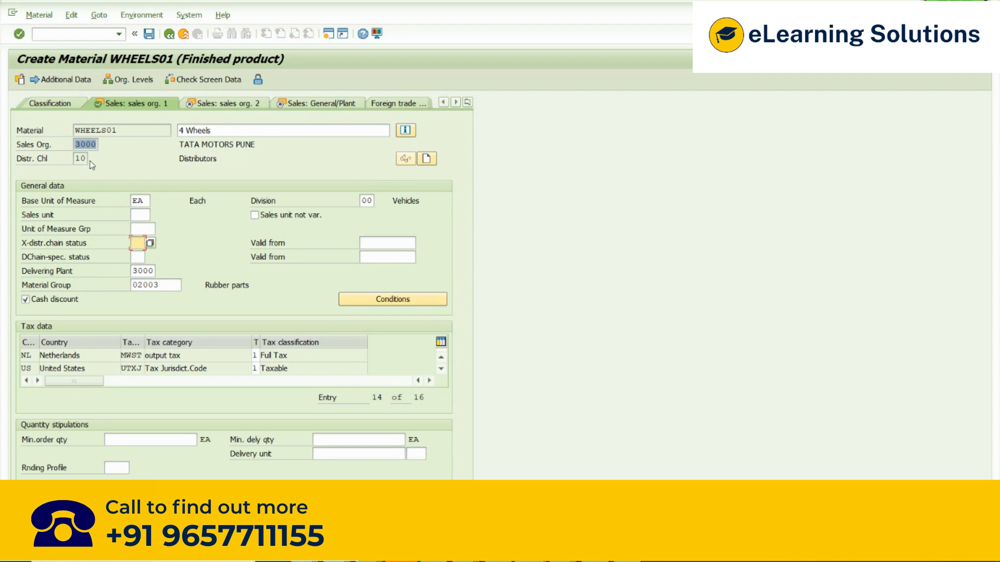
left_click(138, 259)
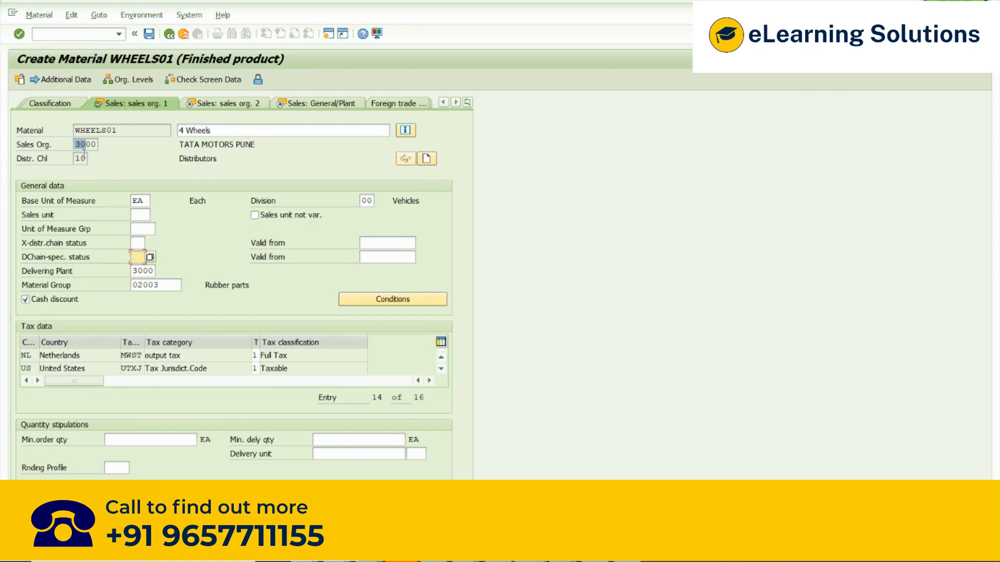
double_click(223, 158)
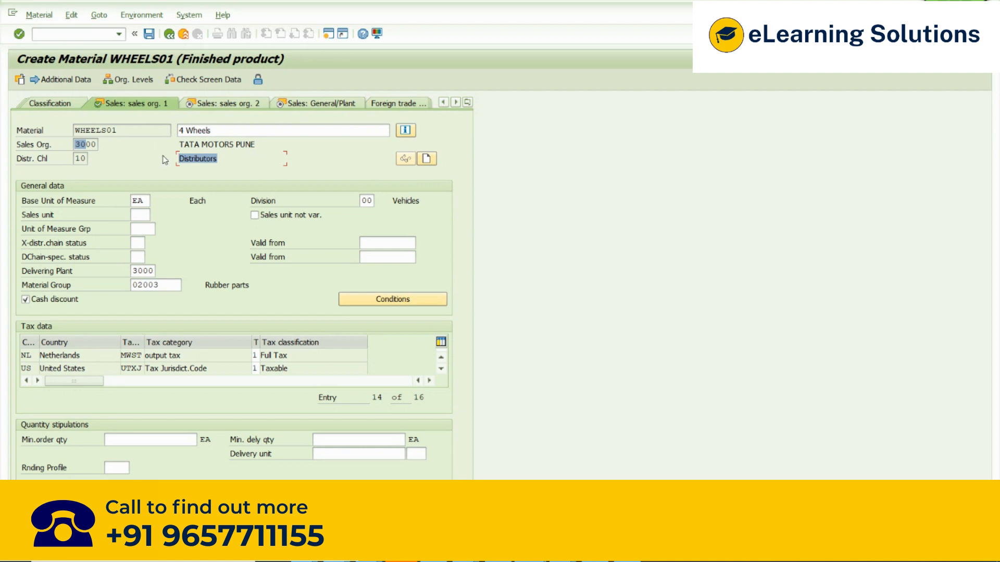
left_click(138, 257)
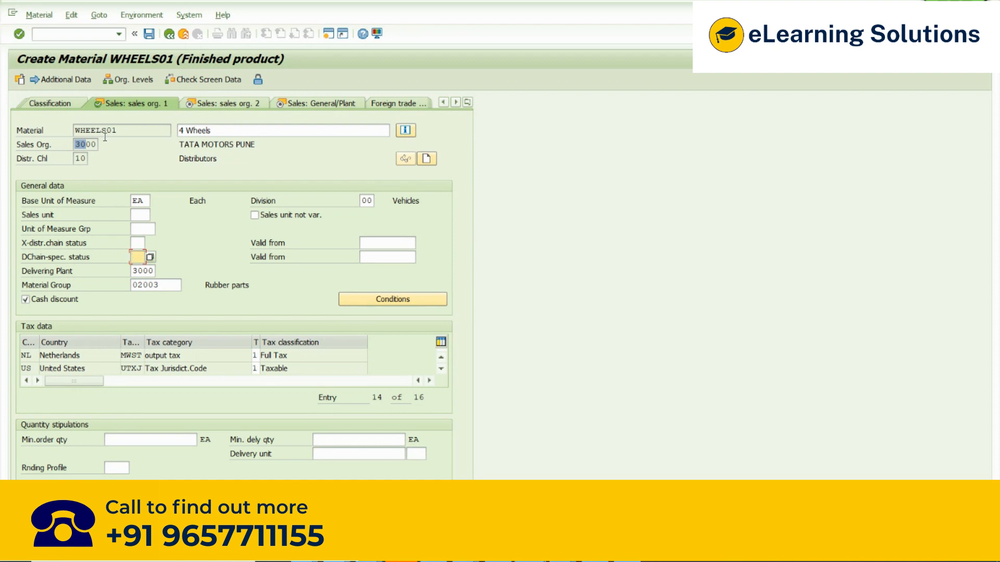
left_click(76, 145)
left_click(136, 243)
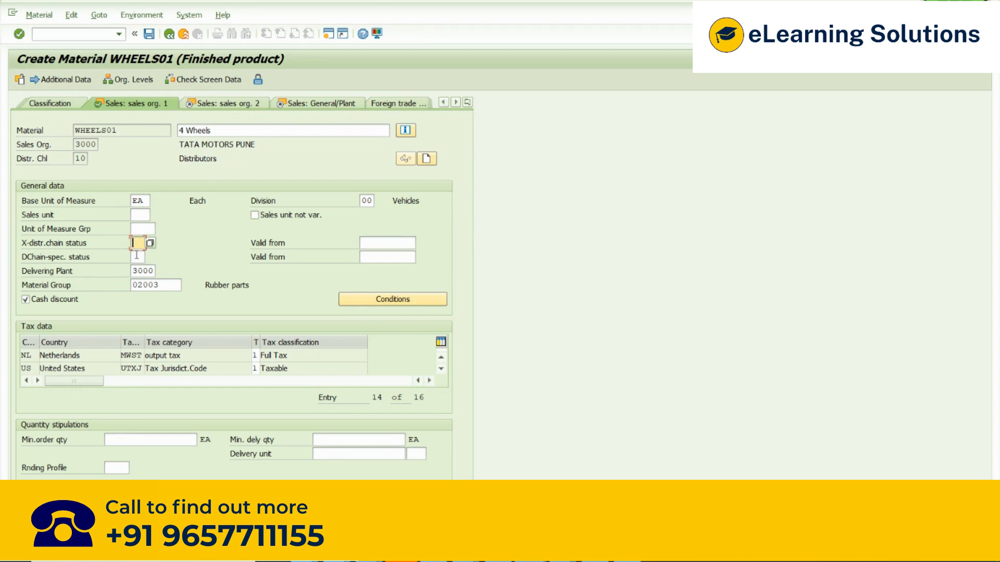
left_click(138, 242)
left_click(139, 258)
left_click(138, 243)
left_click(138, 258)
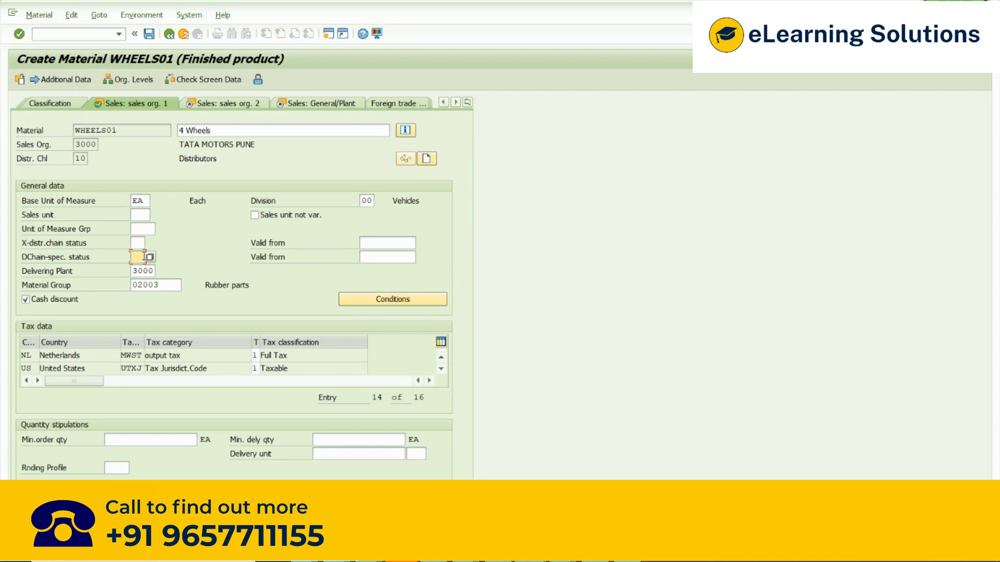
double_click(93, 146)
left_click_drag(124, 131, 69, 133)
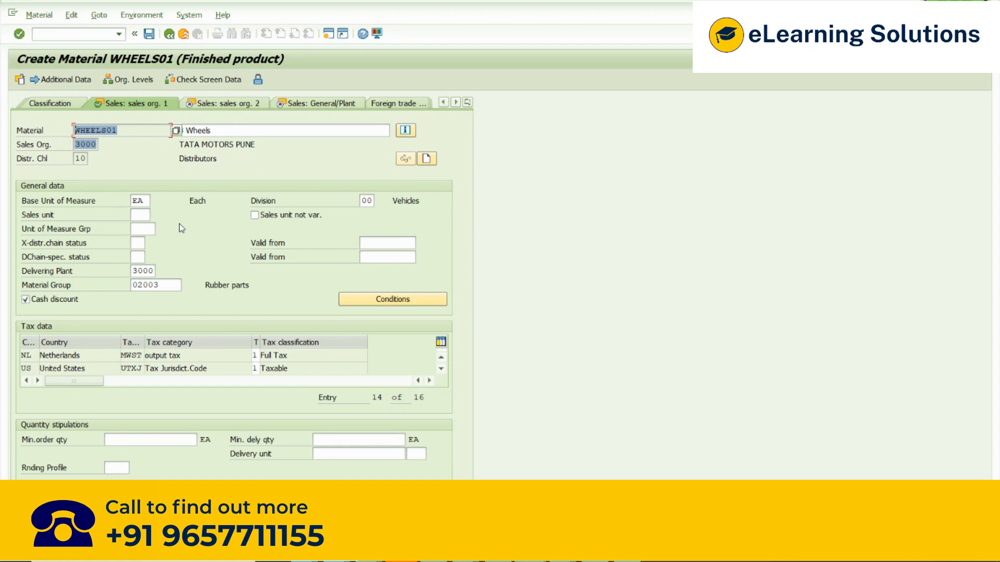
left_click(139, 244)
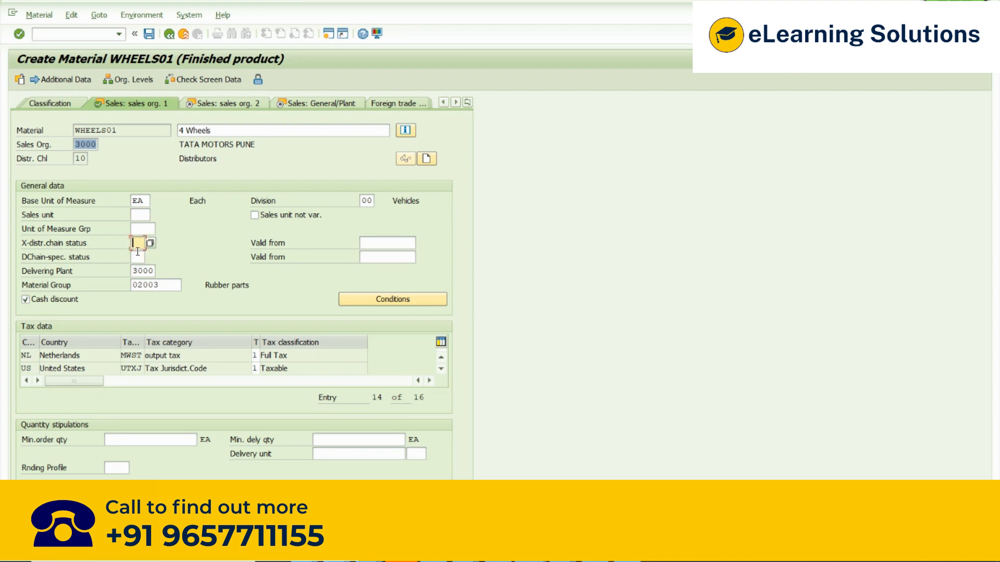
double_click(367, 201)
left_click_drag(119, 130, 75, 130)
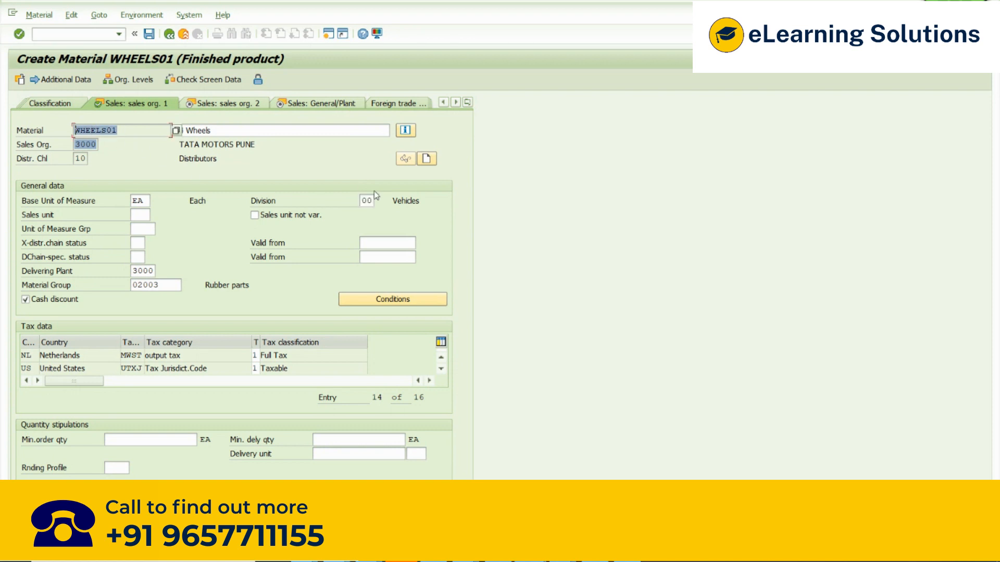
left_click(368, 201)
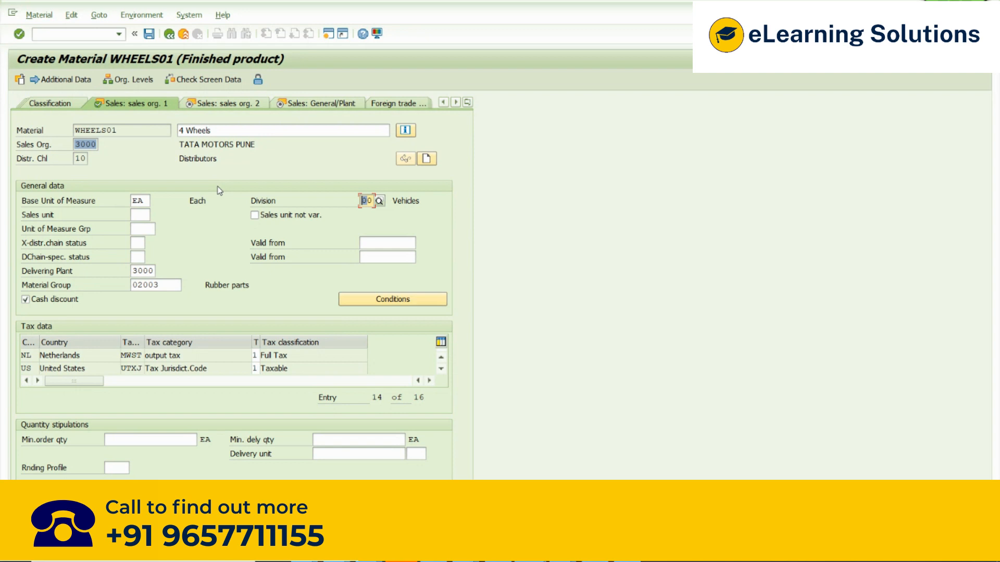
key("shift+Tab")
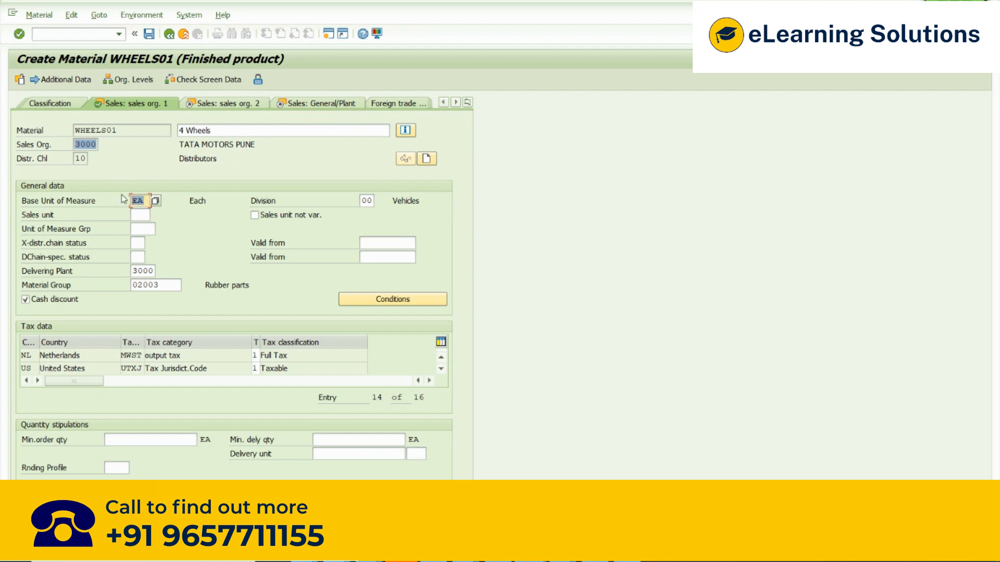
left_click_drag(214, 203, 189, 205)
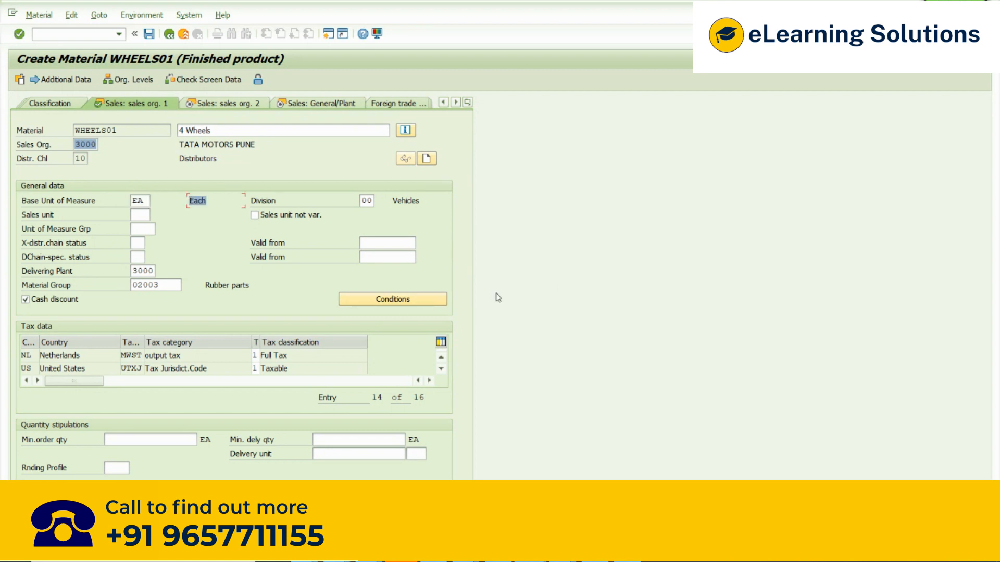
left_click(393, 244)
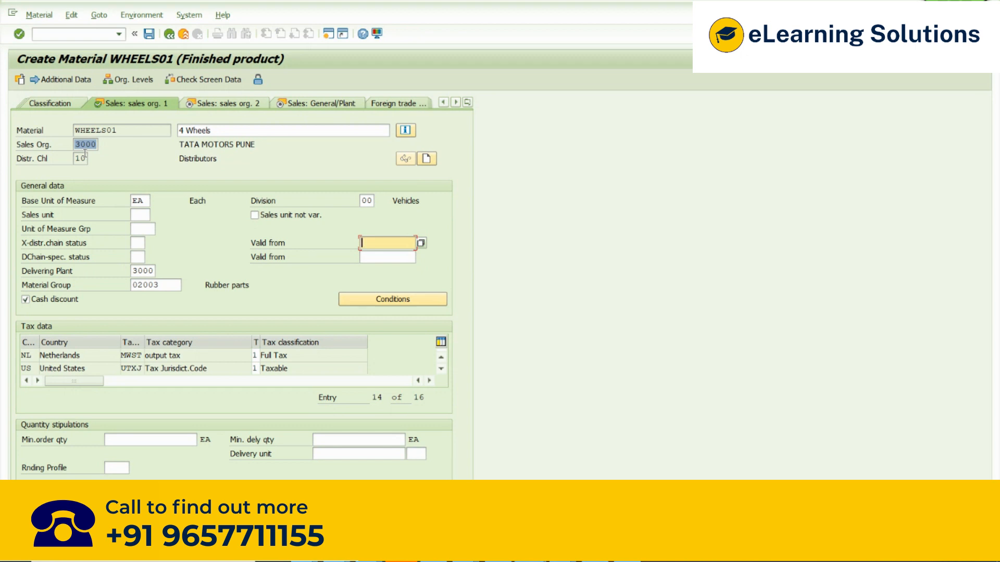
left_click(378, 253)
left_click(377, 244)
left_click(421, 243)
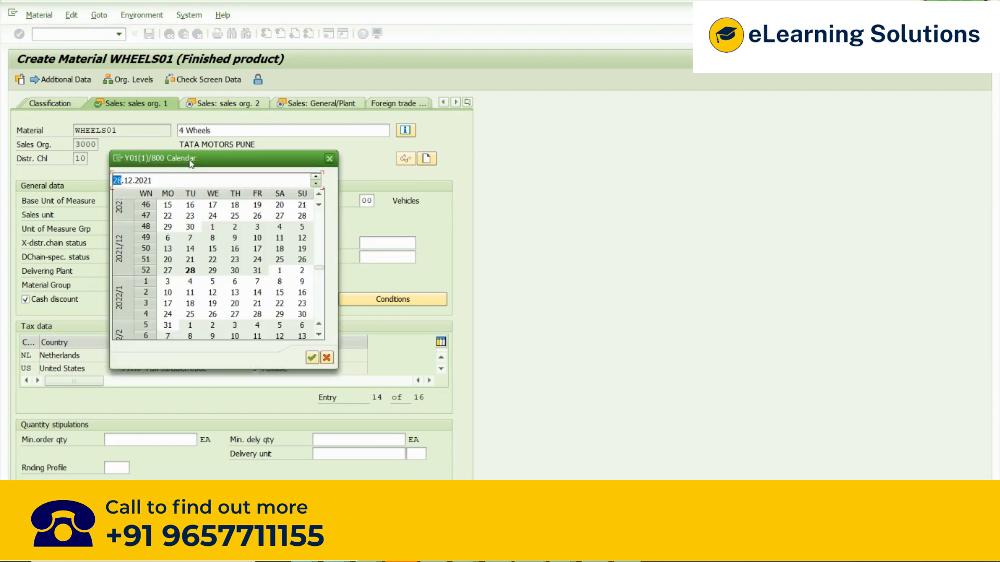
double_click(190, 270)
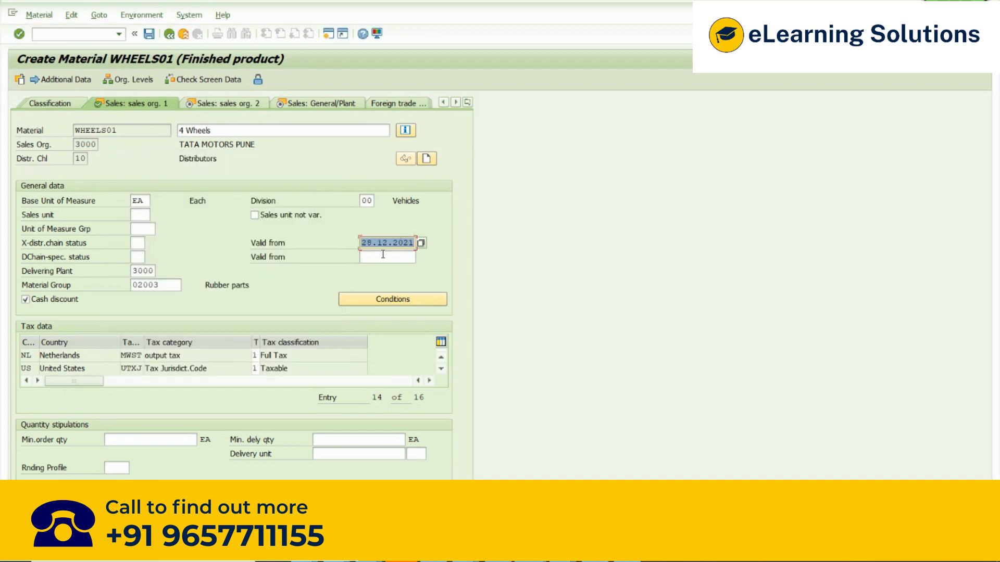
left_click(383, 257)
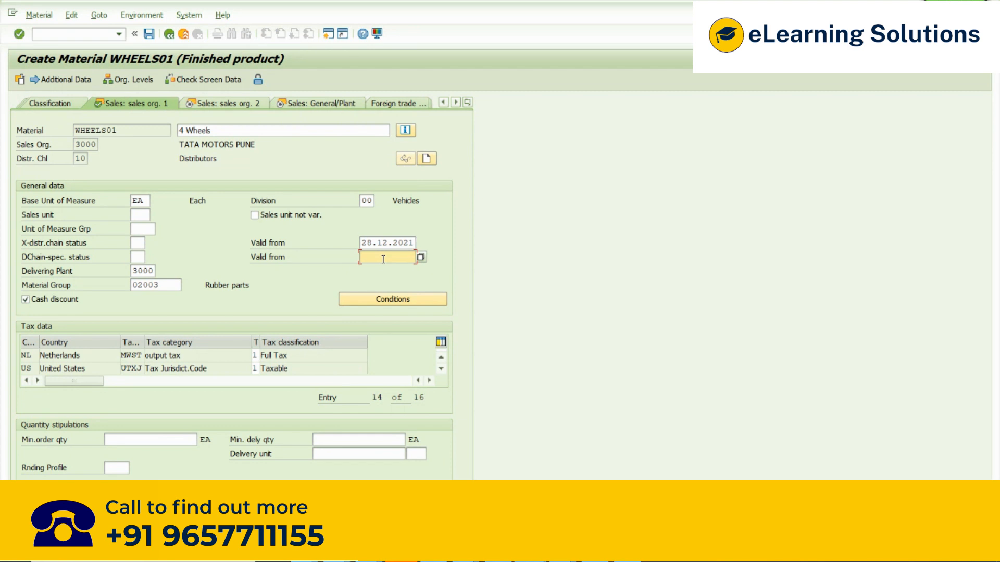
left_click(421, 256)
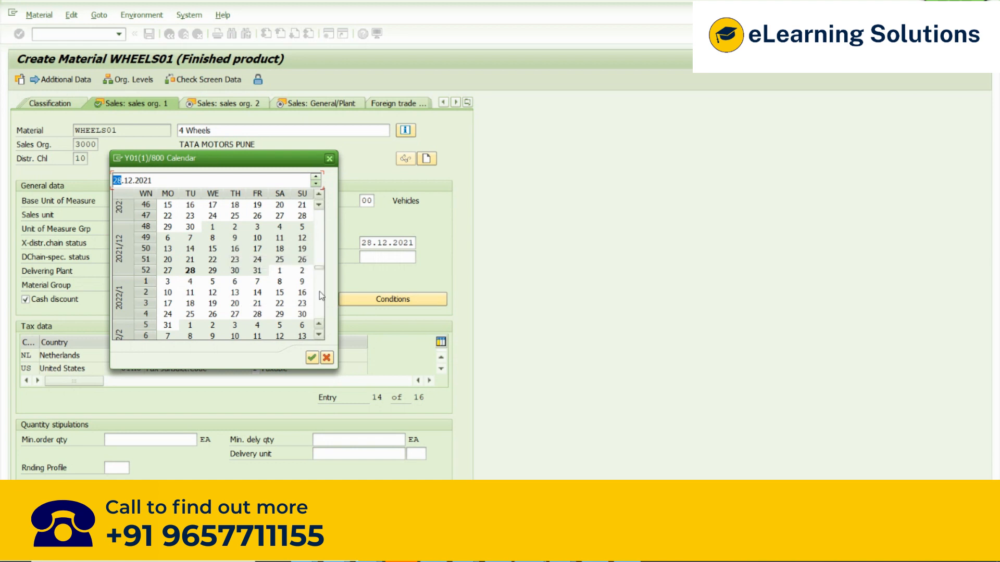
scroll(320, 305, "down", 6)
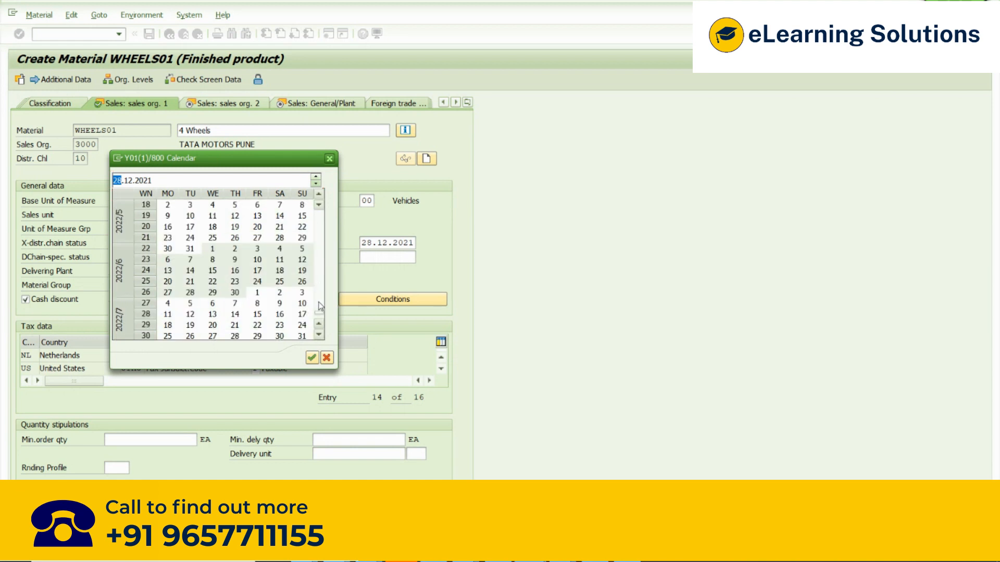
double_click(303, 249)
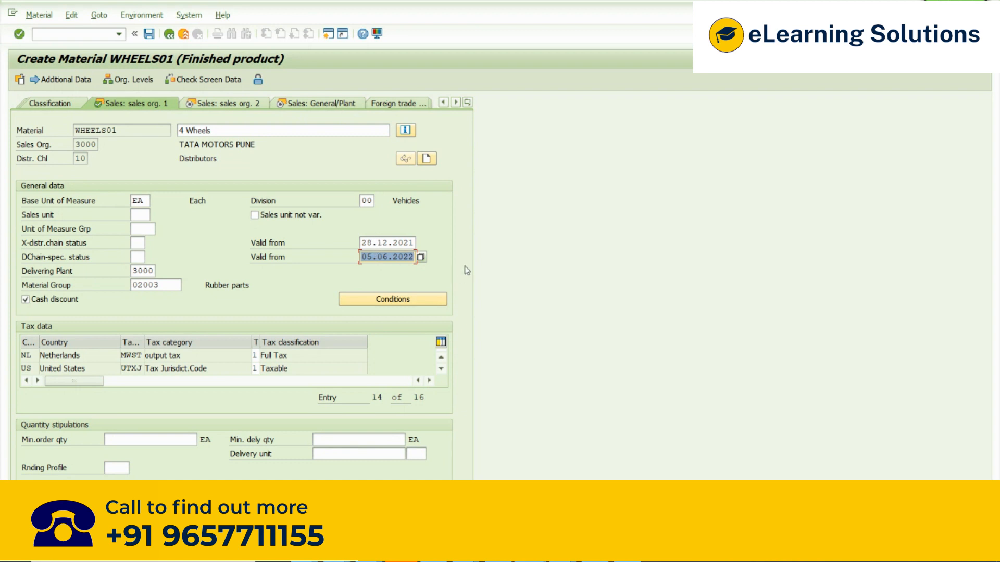
left_click(364, 258)
double_click(364, 257)
left_click(360, 257)
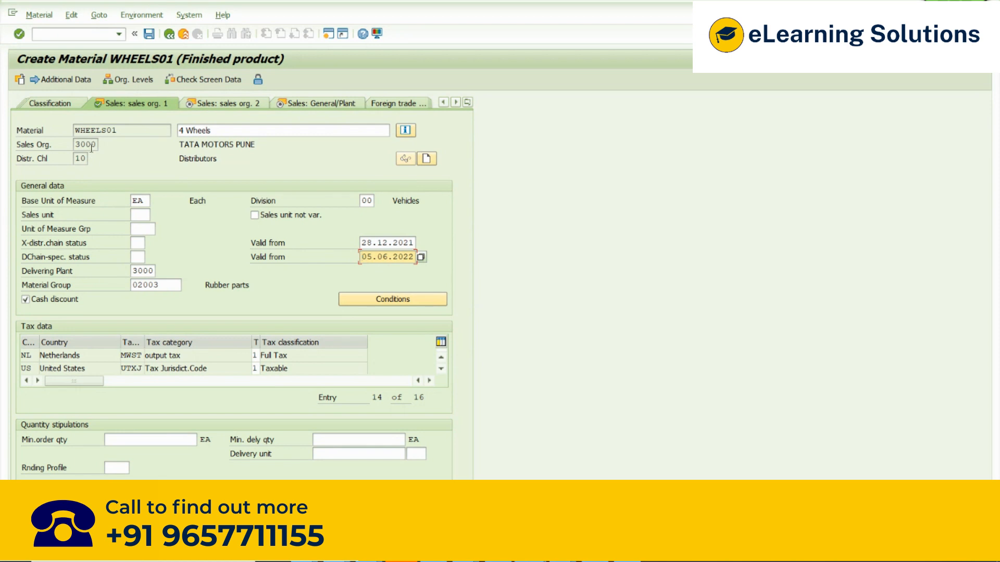
left_click_drag(366, 257, 428, 260)
key("BackSpace")
key("BackSpace")
left_click_drag(363, 243, 457, 235)
key("BackSpace")
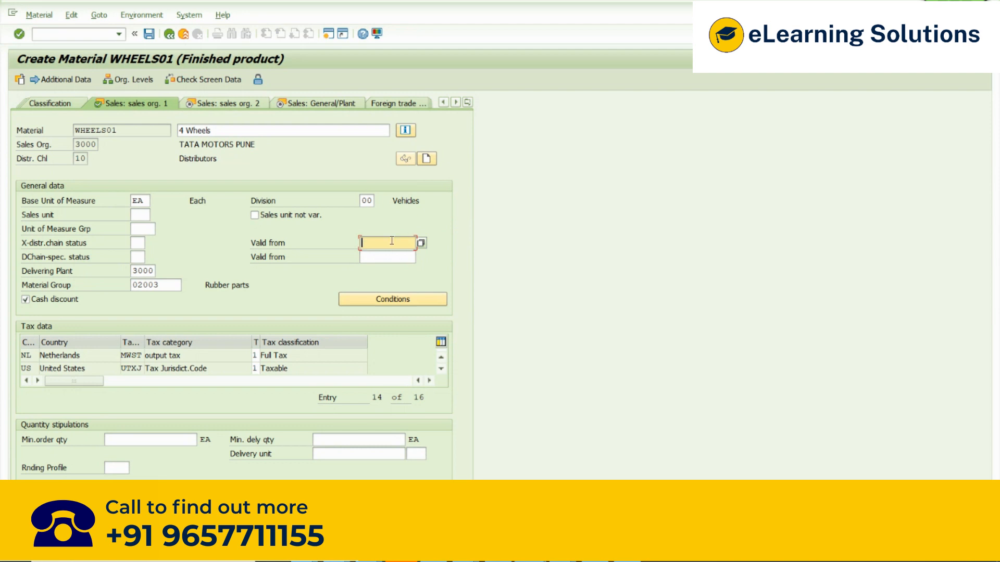
left_click(375, 257)
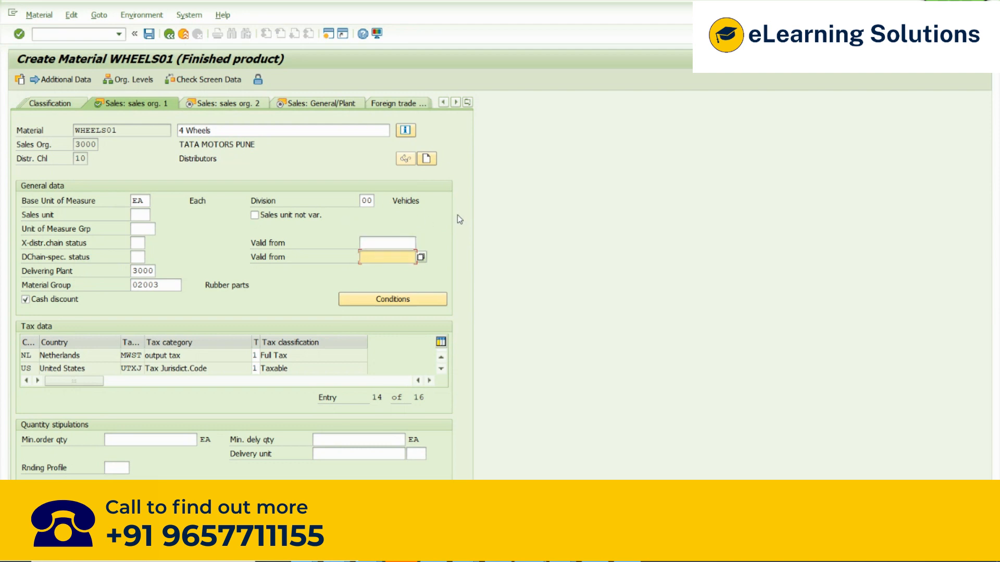
left_click(125, 440)
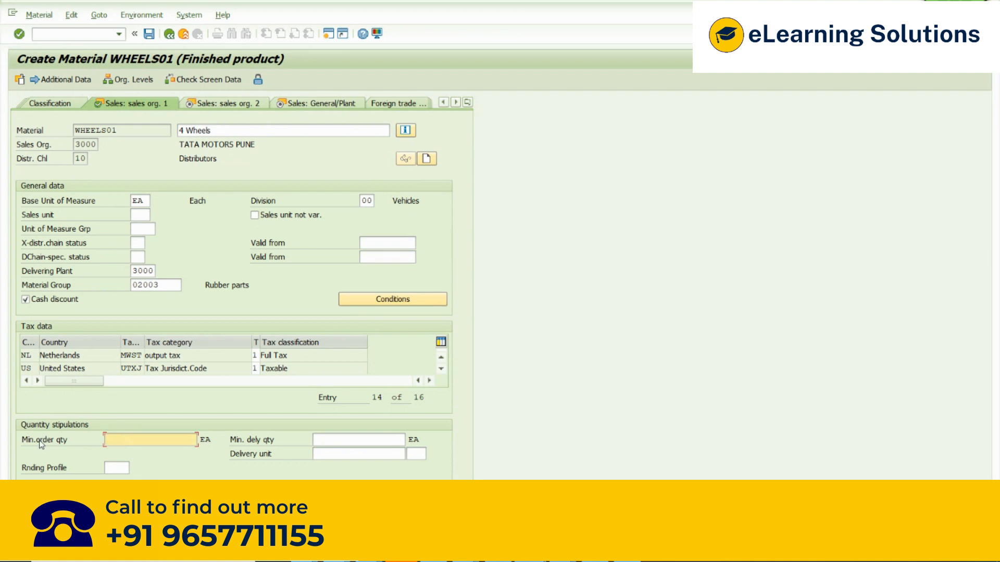
Enter minimum order quantity 1000 and point it out alongside material number WHEELS01
left_click(329, 440)
left_click(130, 442)
type("1000")
left_click_drag(123, 131, 57, 131)
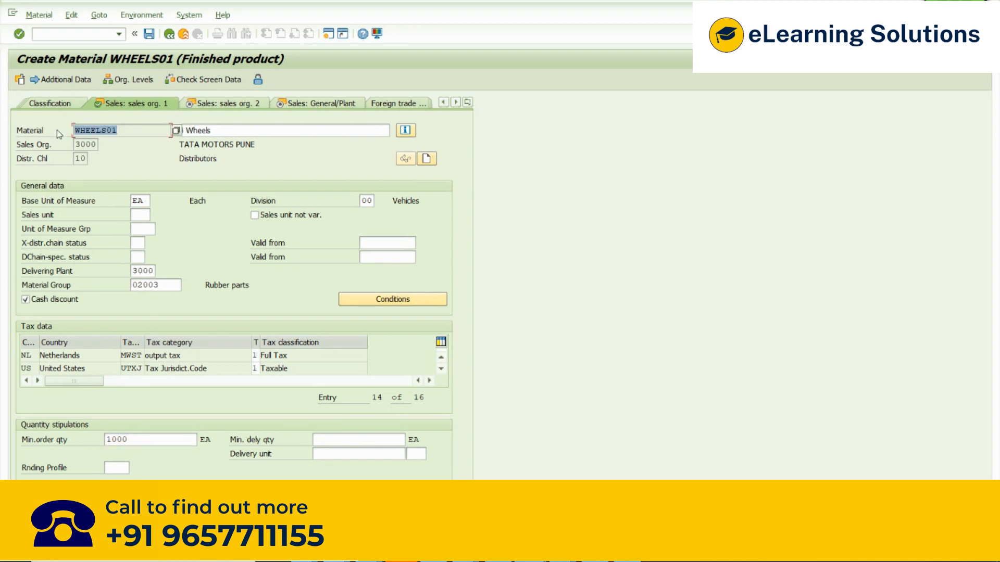
left_click_drag(131, 439, 101, 438)
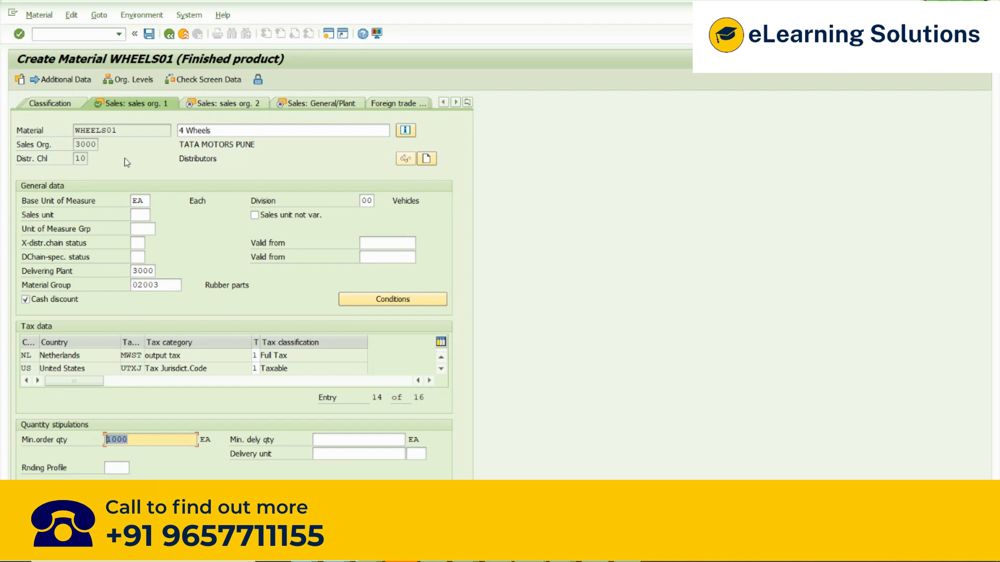
left_click_drag(128, 134, 76, 133)
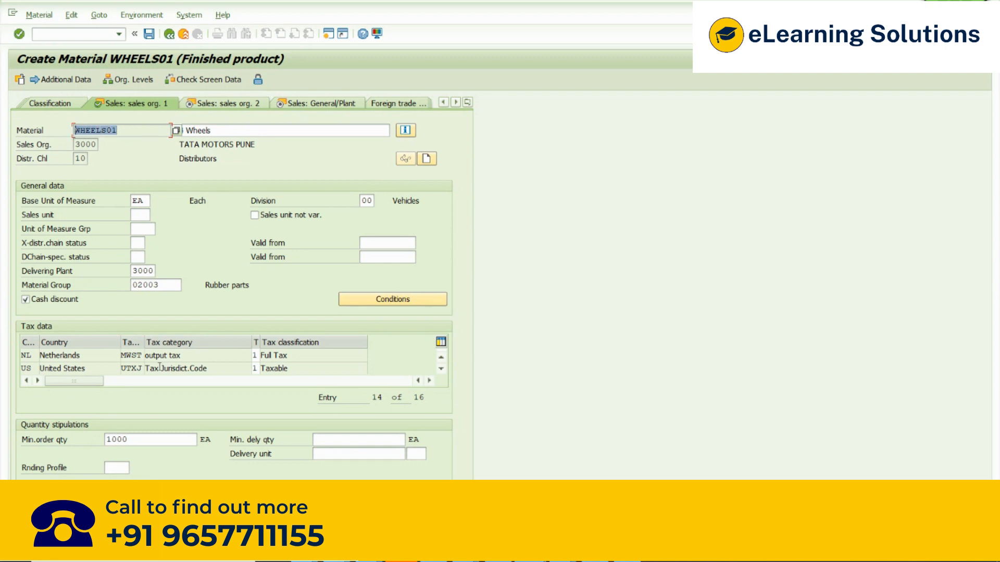
left_click(144, 438)
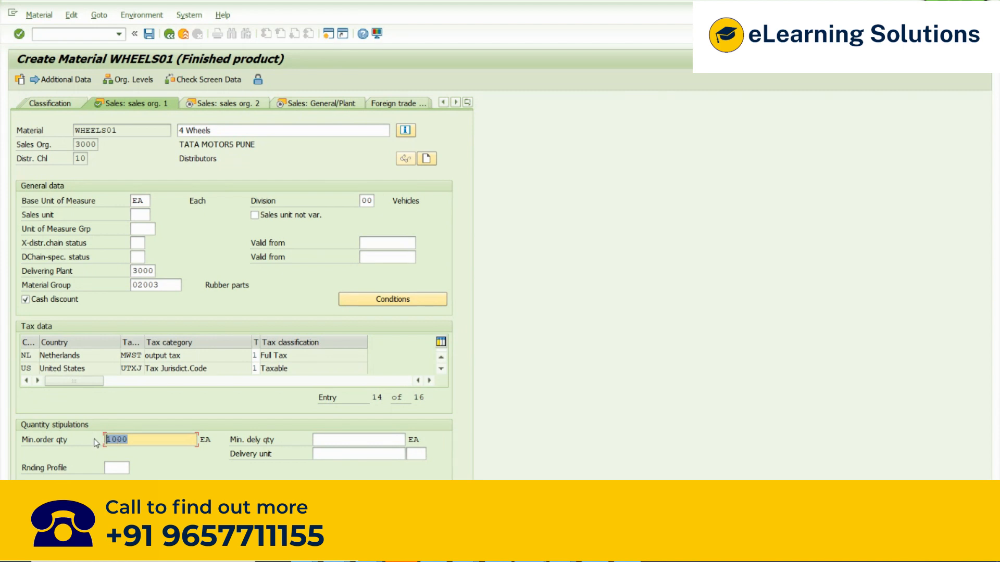
Clear the minimum order quantity and set minimum delivery quantity to 10
key("Delete")
left_click(346, 441)
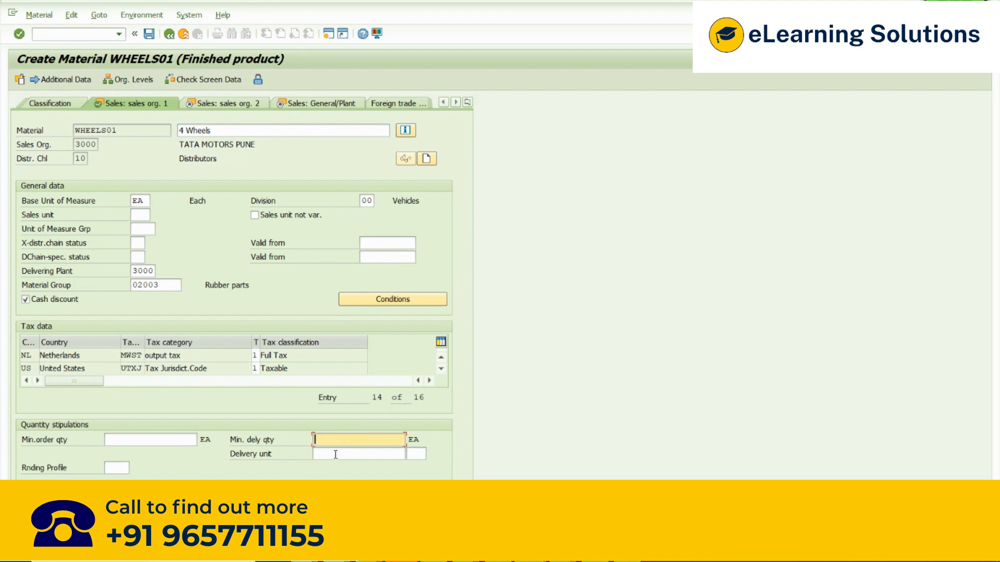
type("1000")
left_click_drag(334, 442, 304, 447)
left_click_drag(336, 440, 326, 439)
key("BackSpace")
Highlight sales org 3000 while discussing the distribution-chain status field
left_click(134, 257)
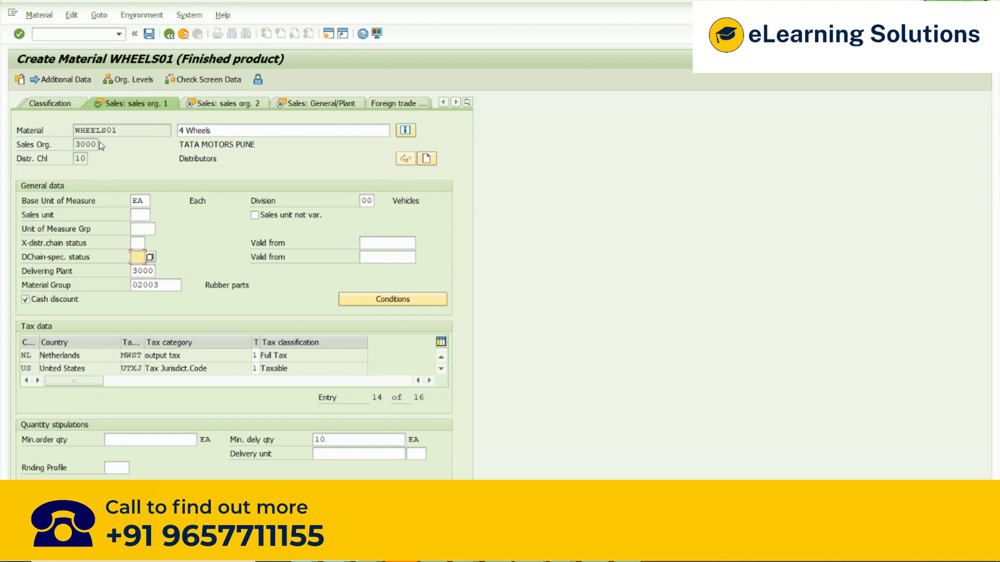
left_click_drag(99, 146, 71, 146)
left_click(97, 145)
left_click_drag(97, 144, 62, 145)
Pick status 01 from the DChain-spec. status value help for WHEELS01
left_click(138, 257)
left_click(149, 257)
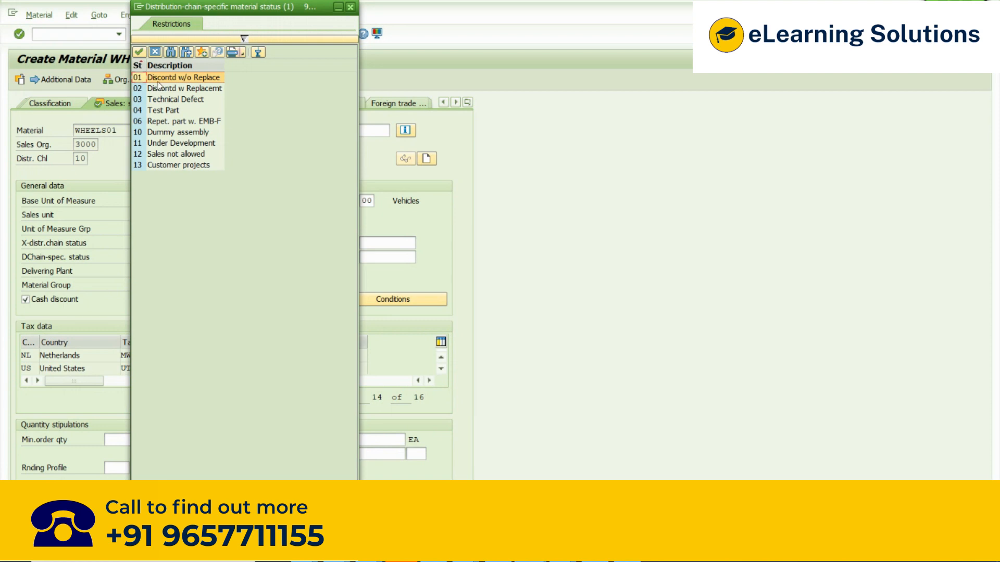
left_click(158, 82)
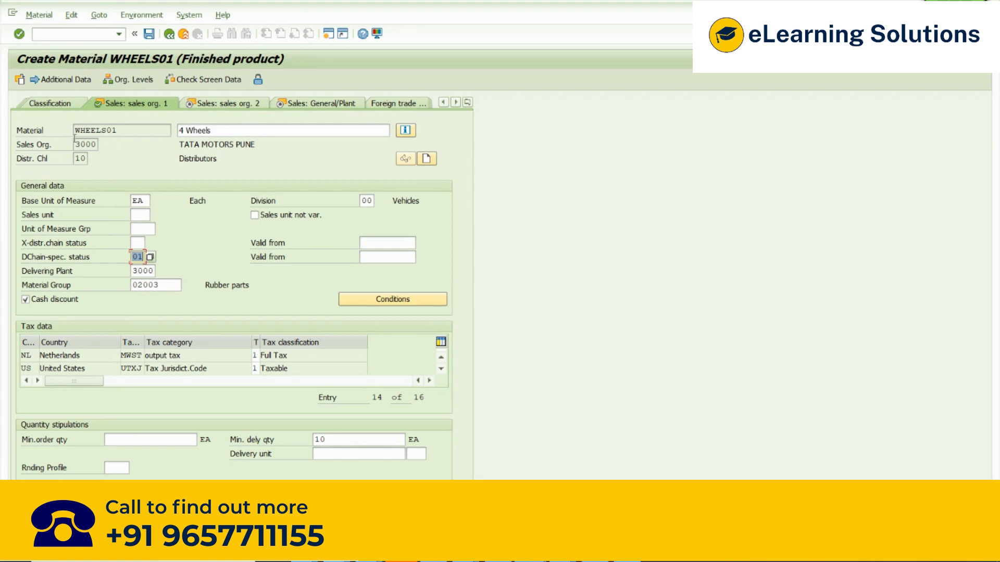
left_click_drag(126, 130, 57, 129)
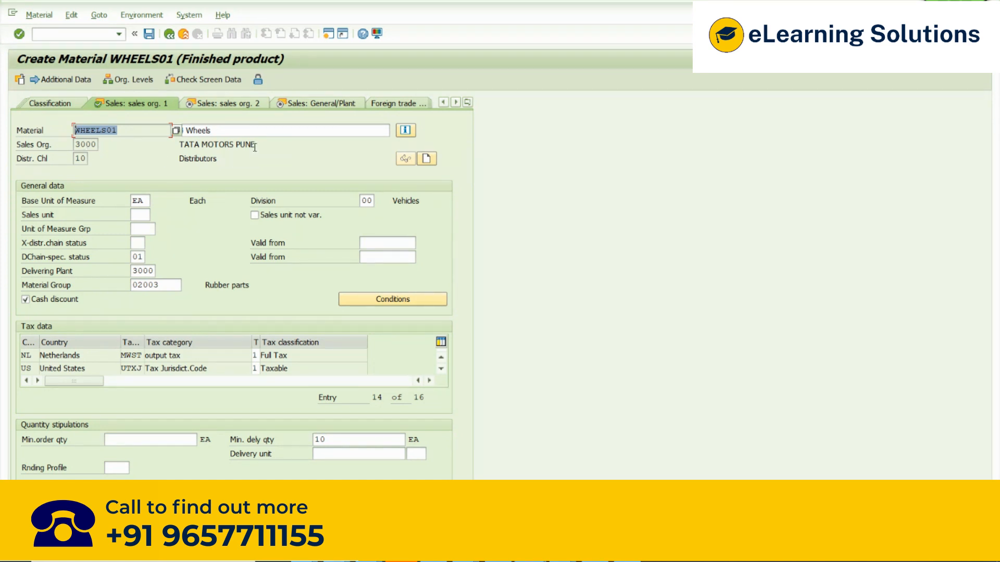
left_click(266, 131)
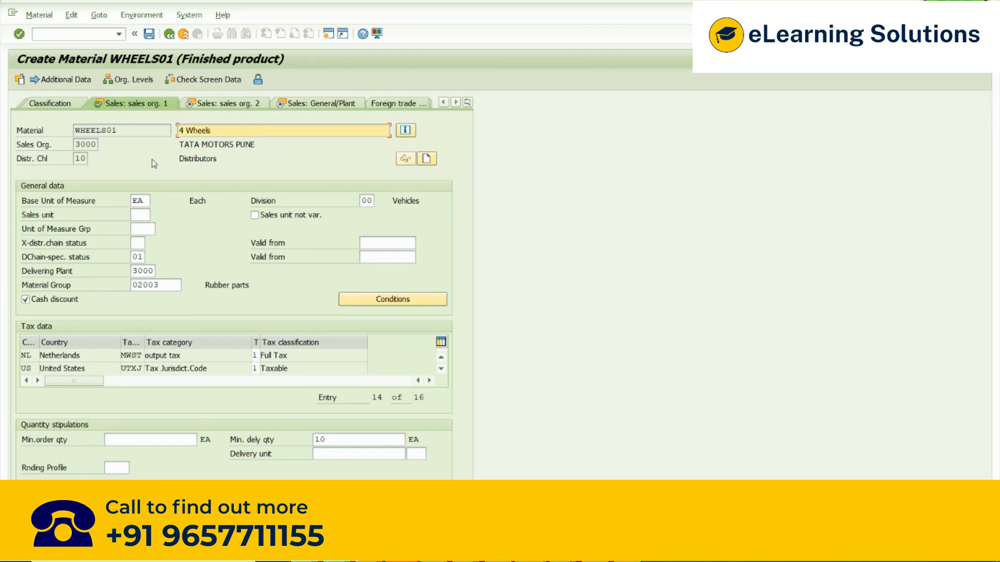
key("shift+Tab")
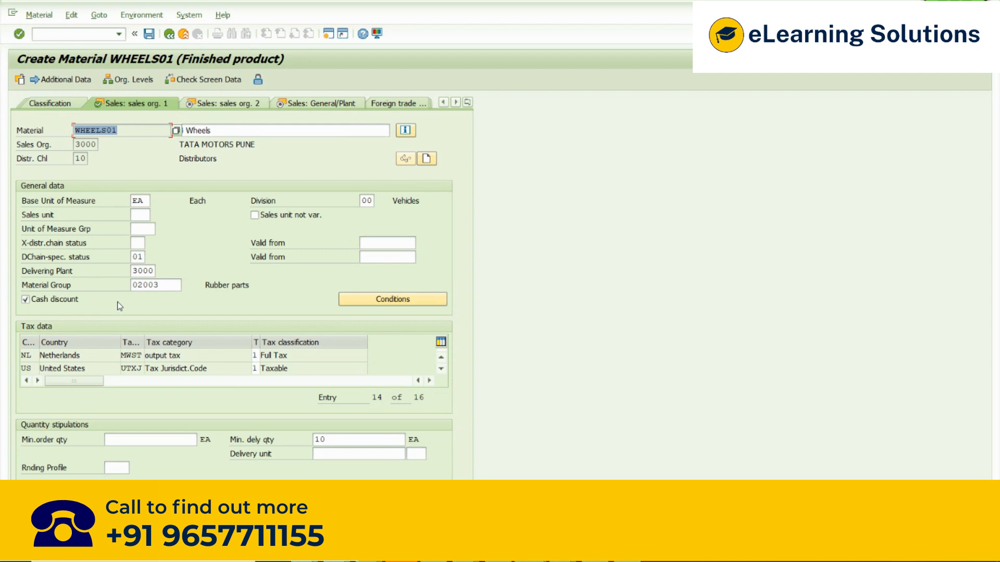
left_click(138, 257)
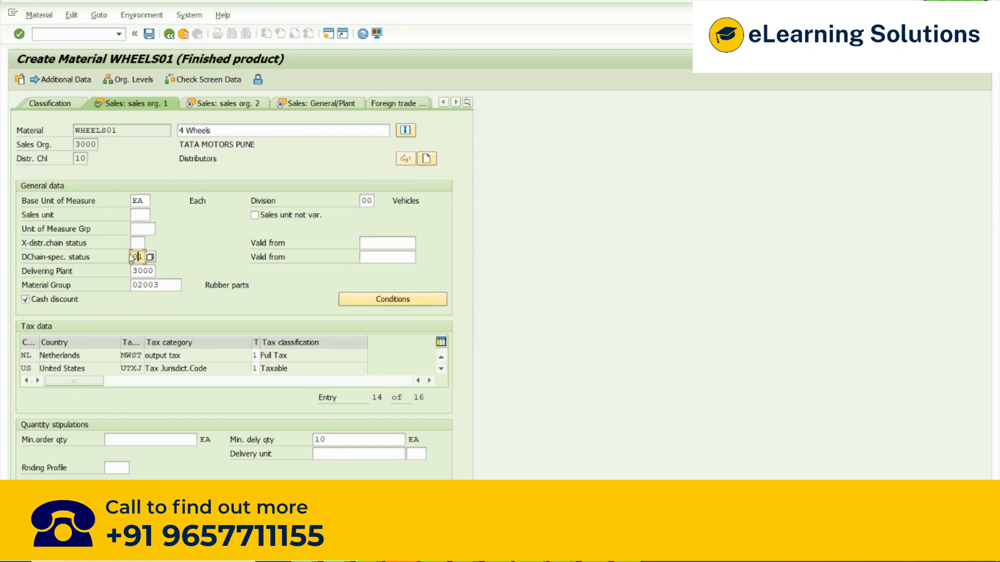
Date status 01 valid from 28.12.2021 and continue to Sales: sales org. 2
left_click(220, 105)
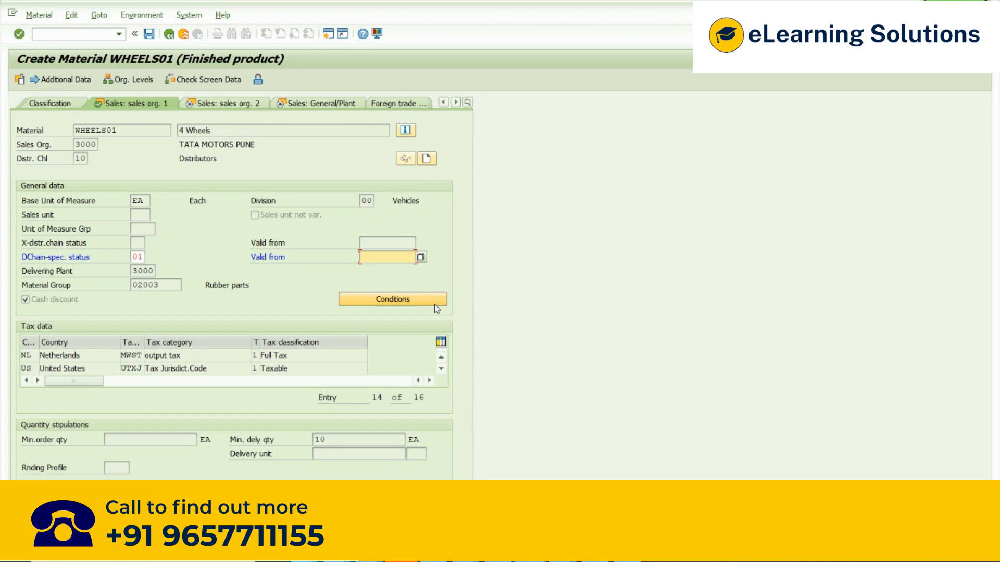
left_click(422, 258)
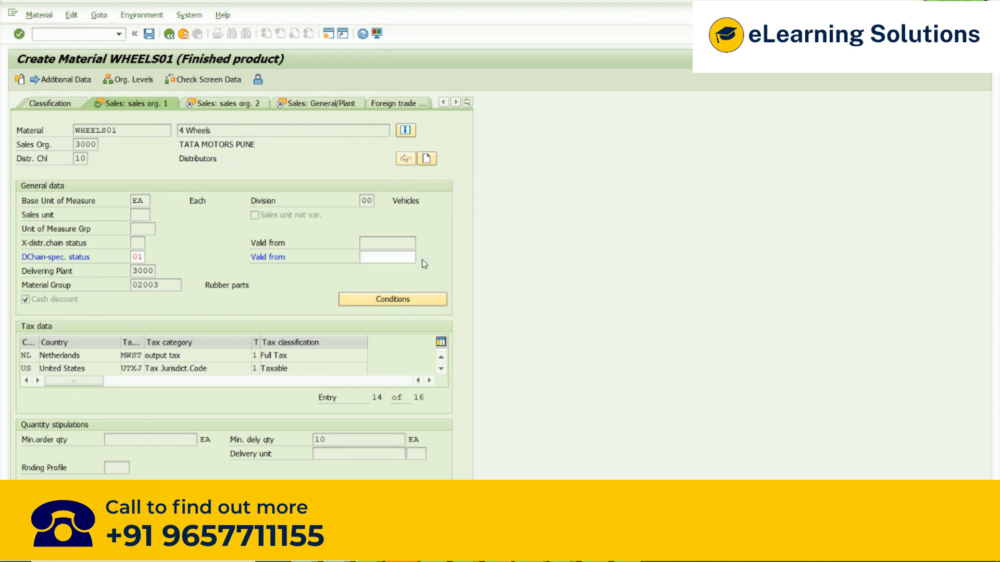
double_click(192, 271)
key("Return")
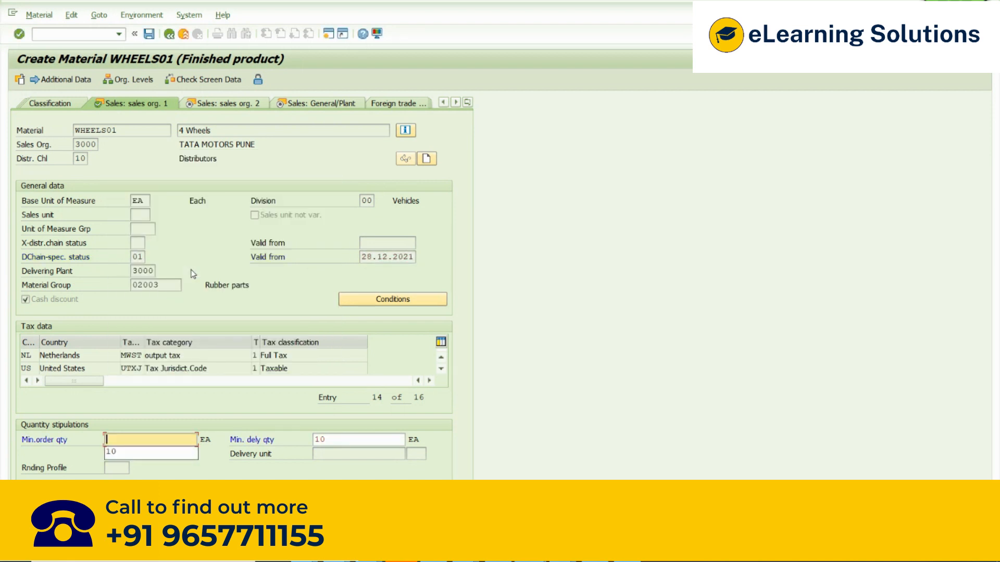
key("Tab")
key("Delete")
key("Return")
key("Return")
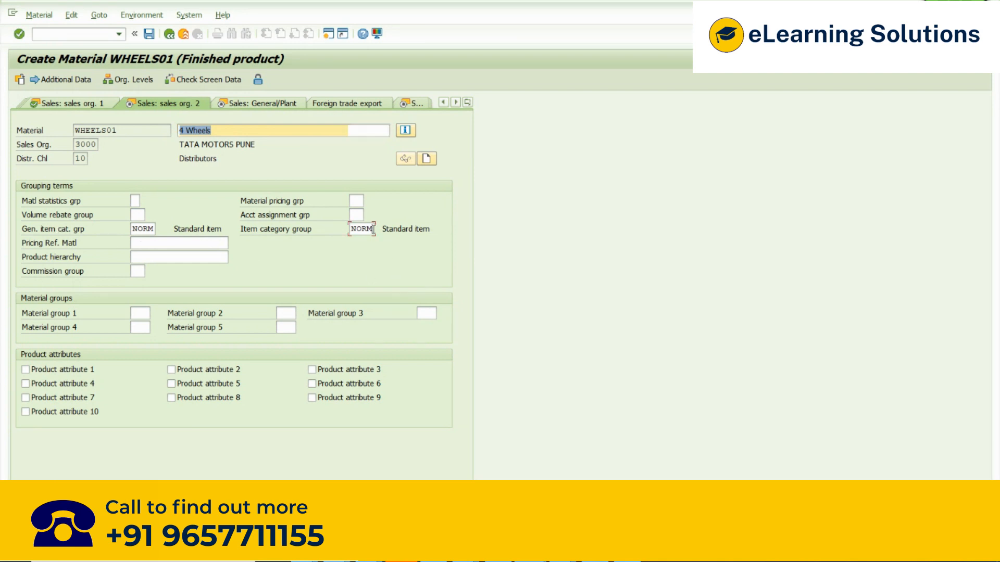
left_click_drag(373, 232, 349, 230)
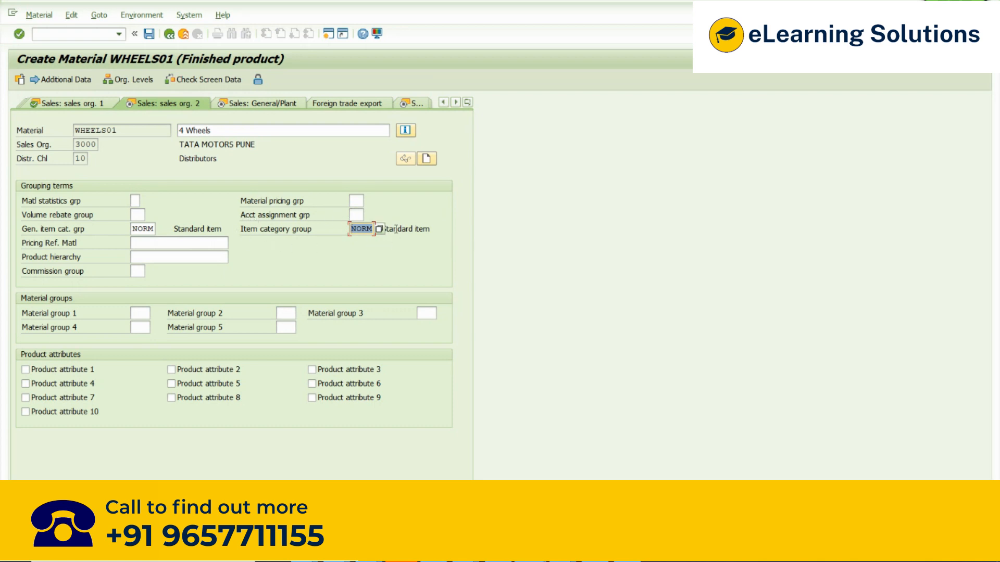
In a new session, start VA01 with order type ZOR and the default organisational data
left_click(328, 34)
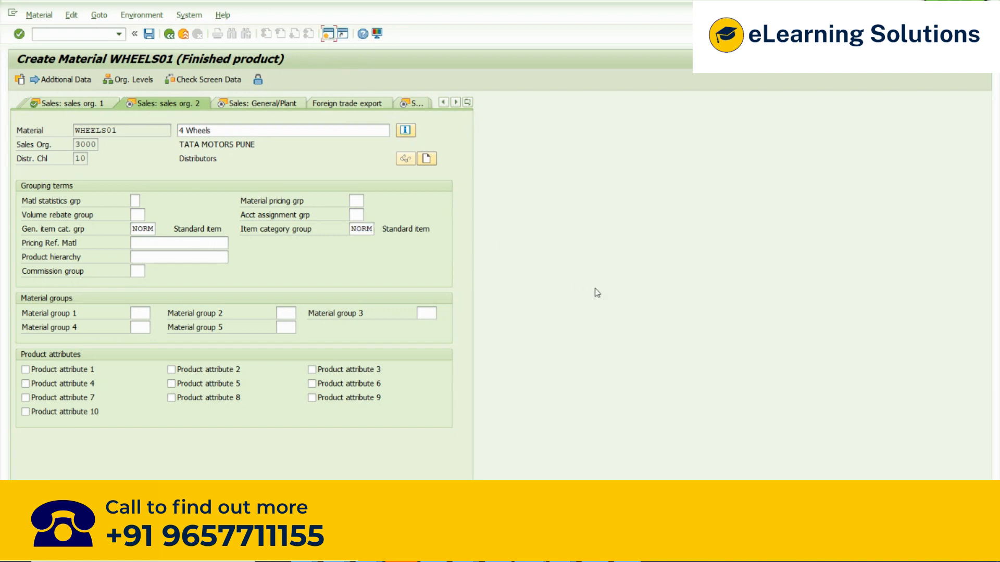
type("va01")
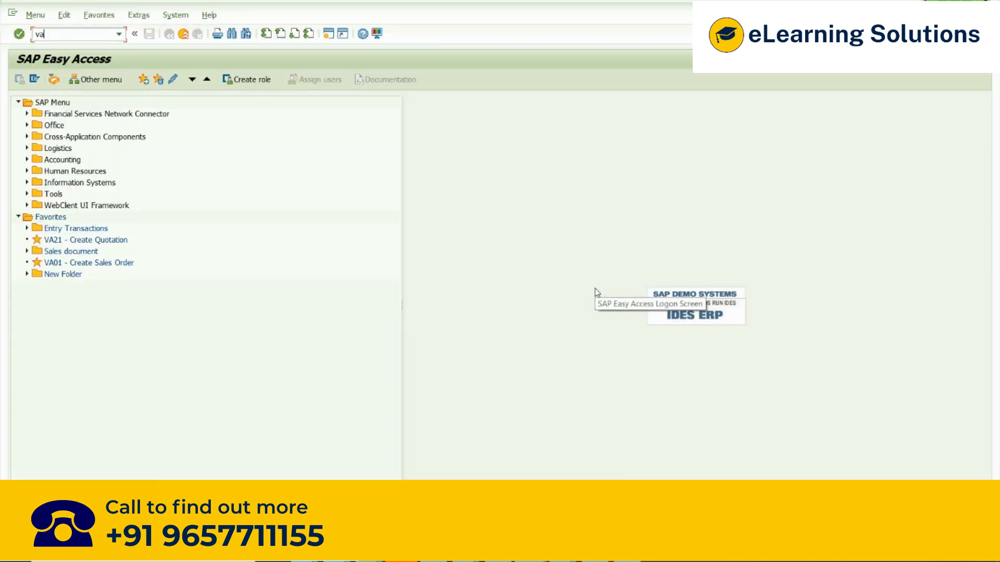
key("Return")
key("Down")
key("Down")
key("Tab")
key("Tab")
key("Tab")
key("Return")
key("Return")
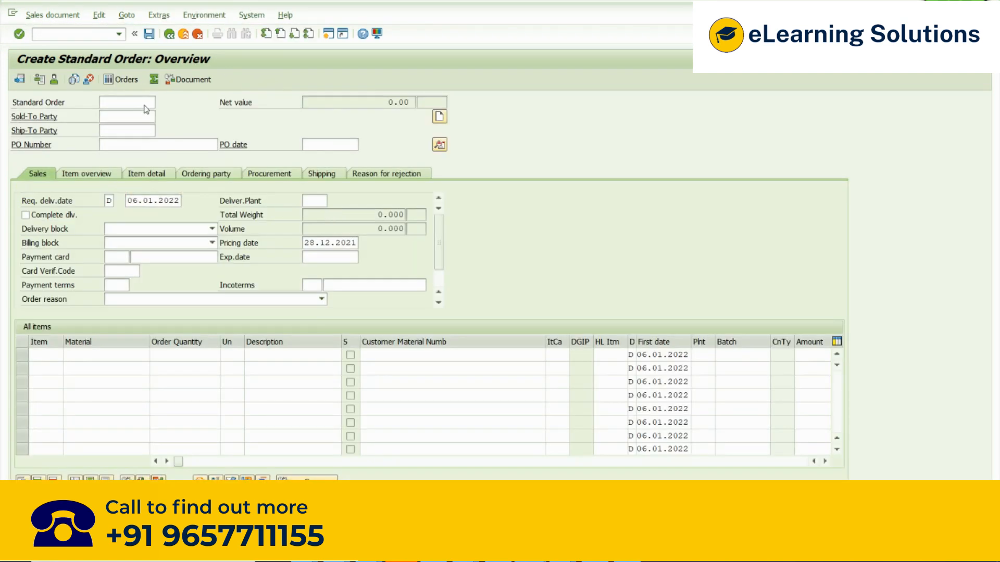
Fill sold-to and ship-to with the same customer from history, and set PO number test
left_click(116, 117)
key("Return")
key("Tab")
key("Down")
key("Return")
key("Tab")
key("Down")
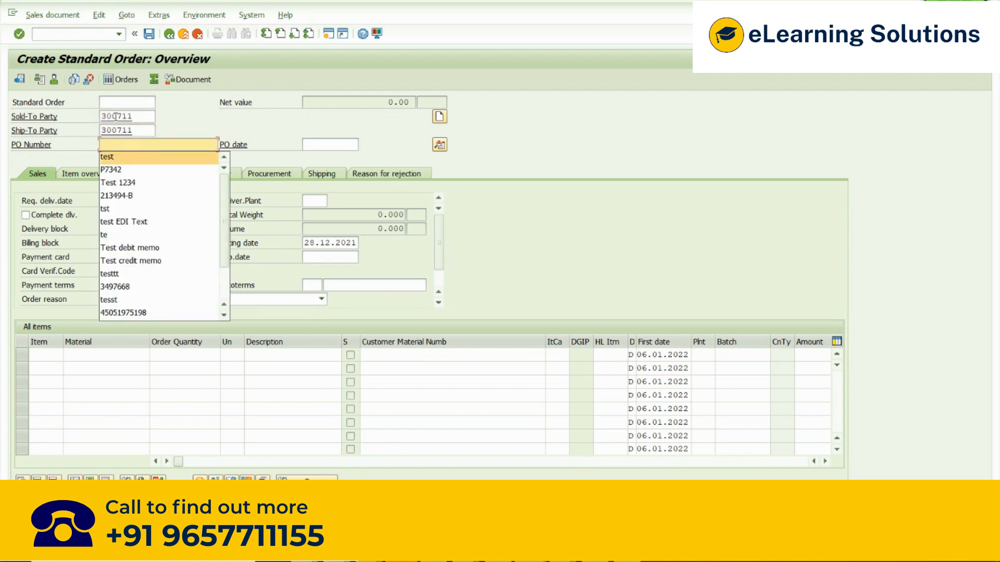
key("Return")
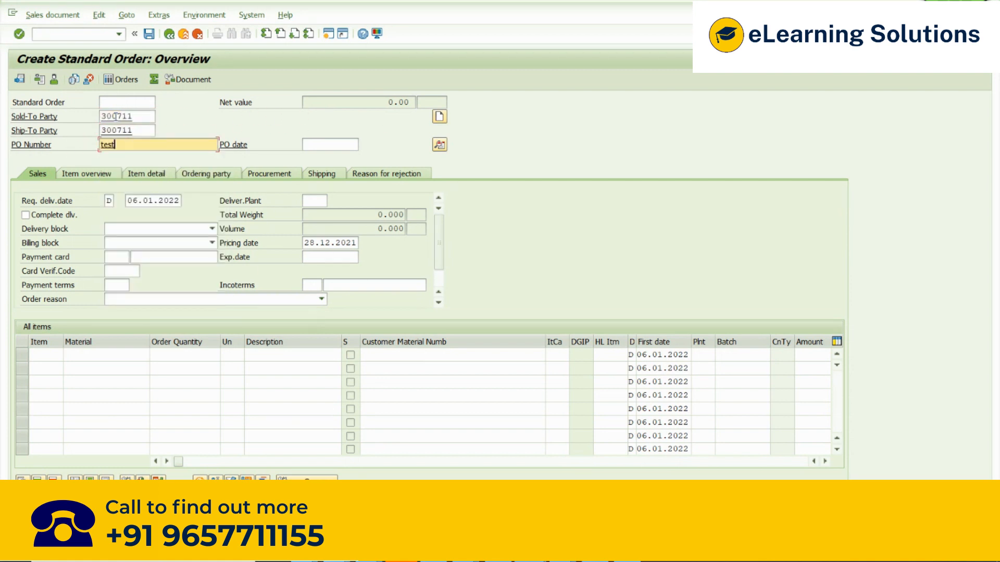
Add item 10 as 1 EA of G5555, clearing the credit, quotation and BOM notices
left_click(96, 356)
type("G5555")
key("Tab")
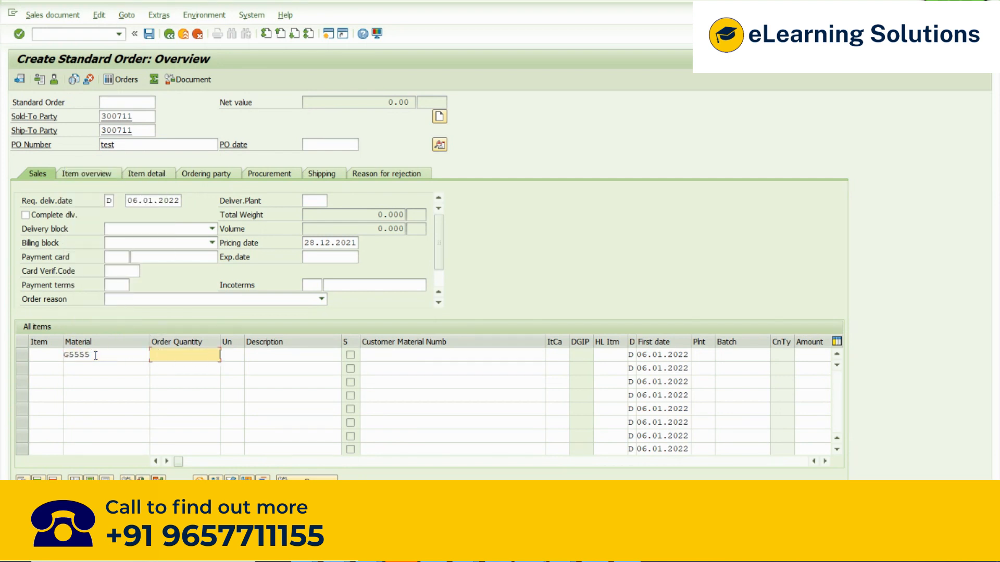
type("1")
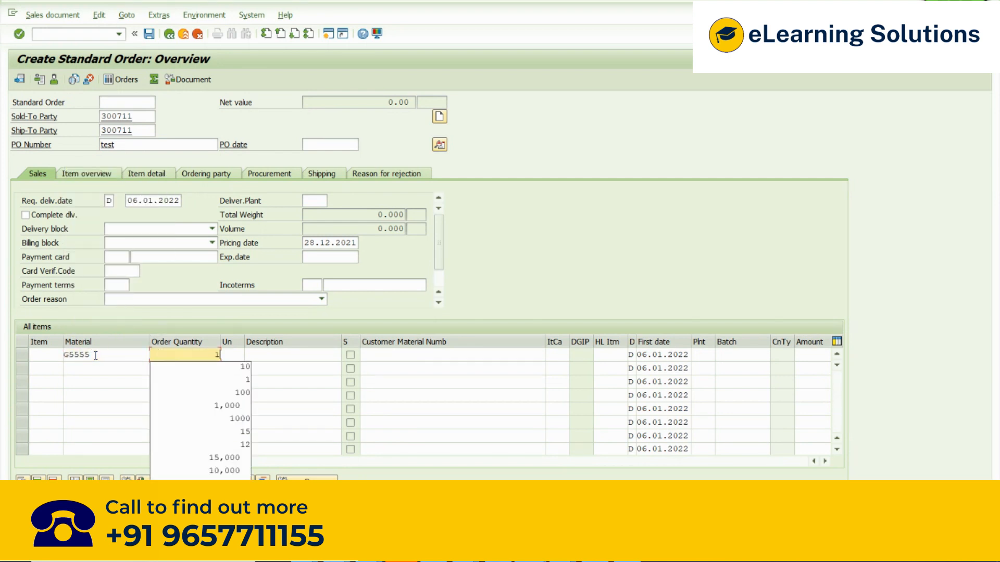
key("Return")
left_click(303, 104)
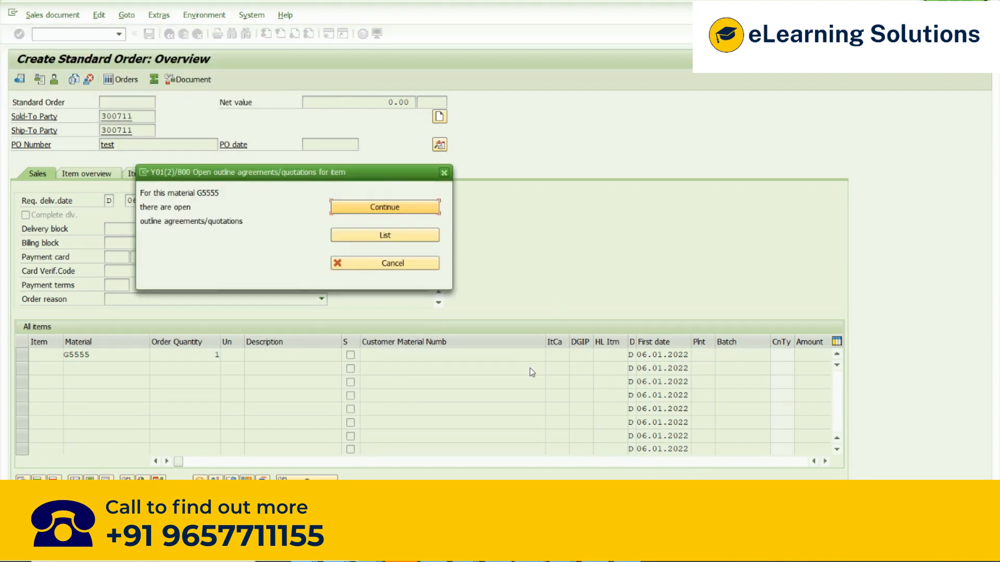
key("Return")
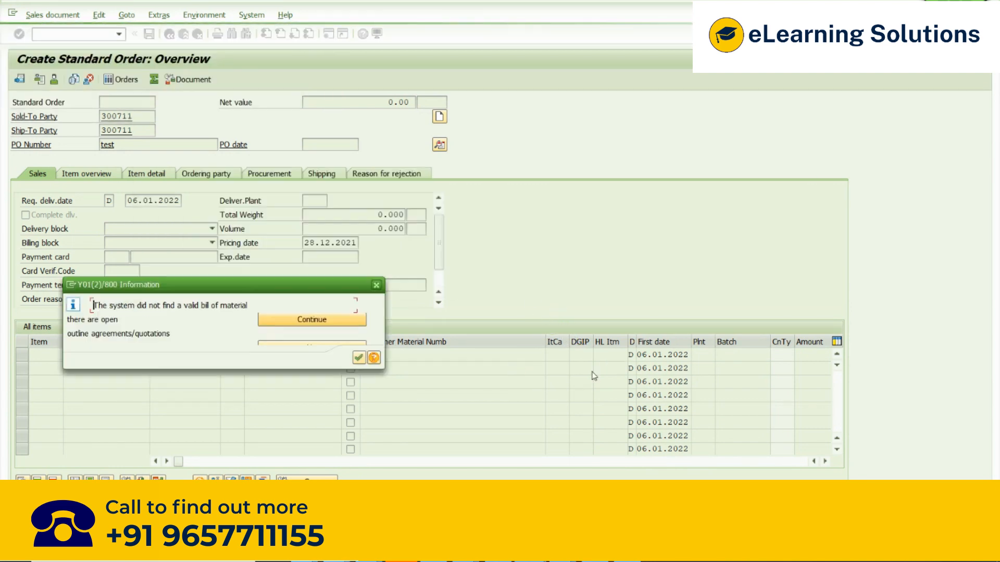
left_click(361, 361)
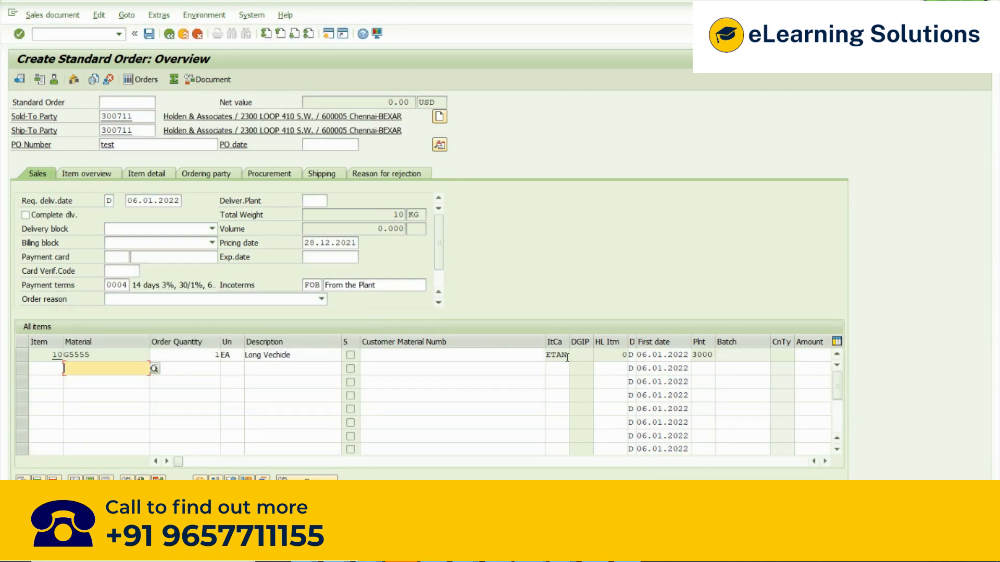
left_click(567, 356)
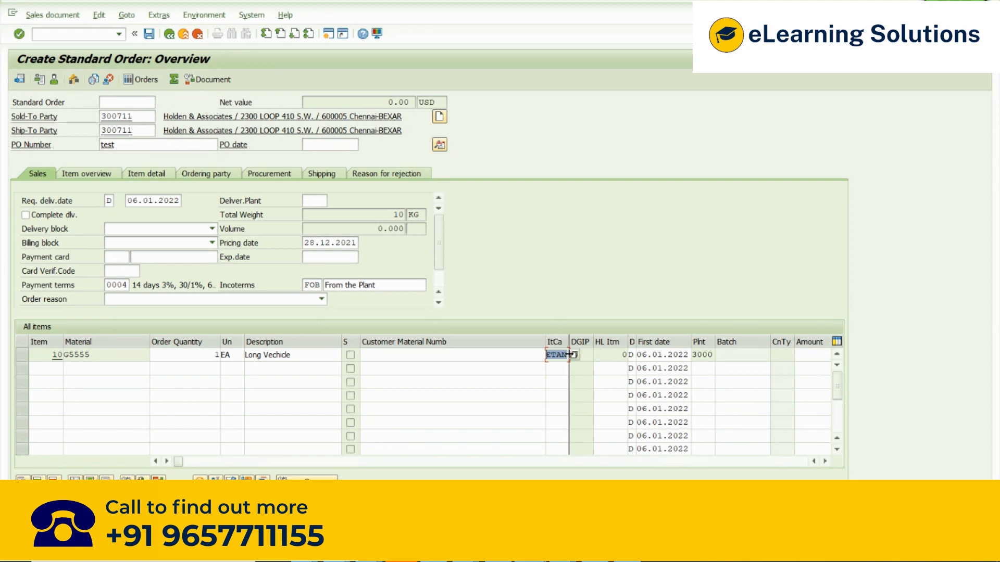
Inspect line 10's material G5555 and its item category ETAN
left_click(23, 354)
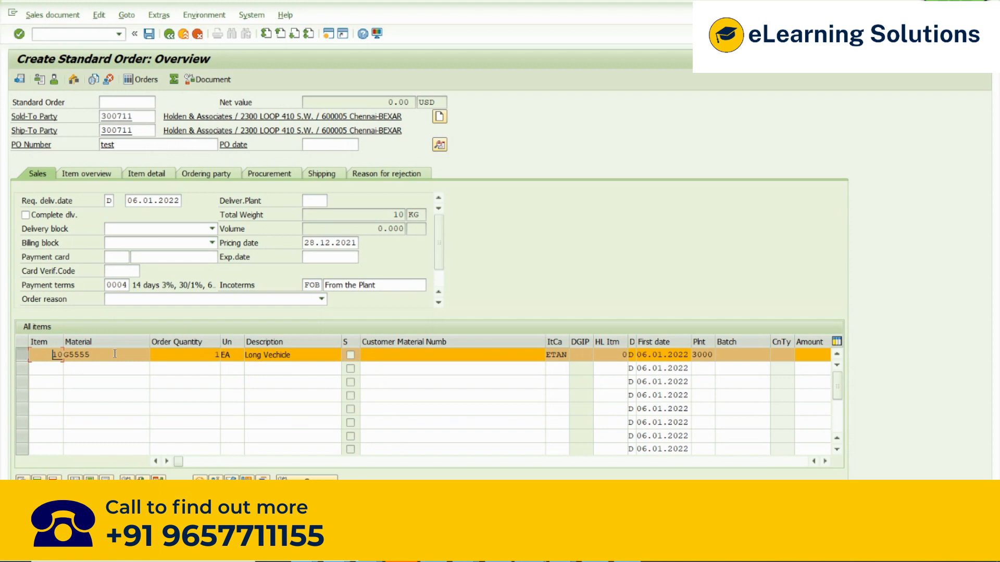
left_click_drag(111, 360, 47, 361)
left_click(567, 354)
left_click_drag(568, 355, 548, 358)
left_click(84, 357)
left_click_drag(95, 355, 64, 354)
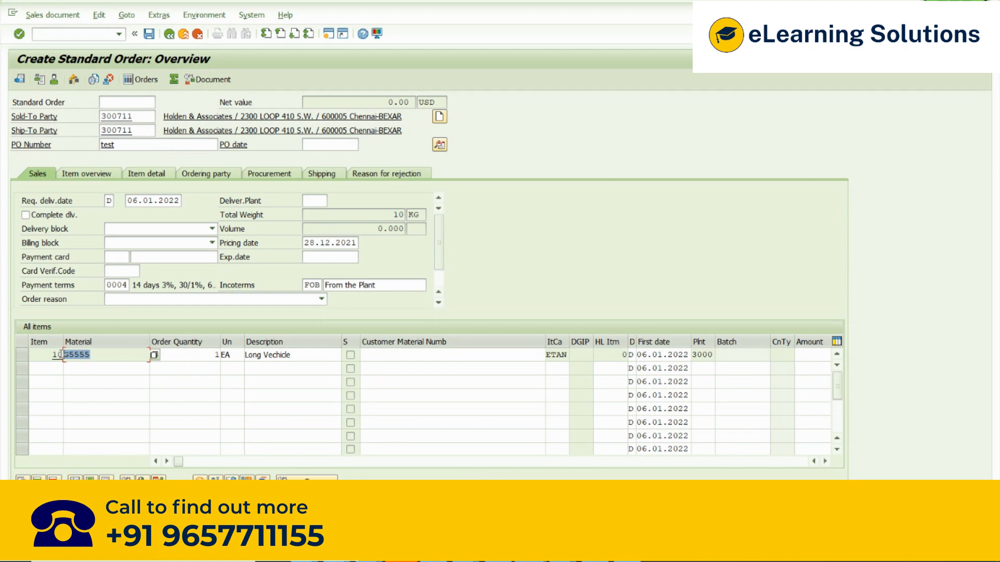
left_click(563, 355)
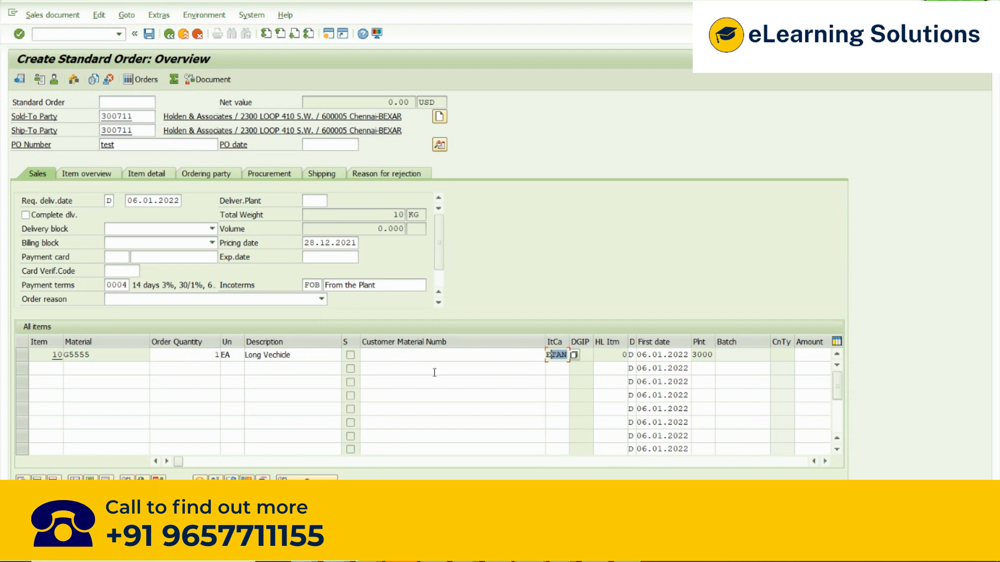
Add item 20 as 1 of CS-SRM-HOUR from history and check its category ETAD
left_click(91, 368)
left_click(91, 368)
key("Down")
key("Down")
key("Return")
key("Tab")
type("1")
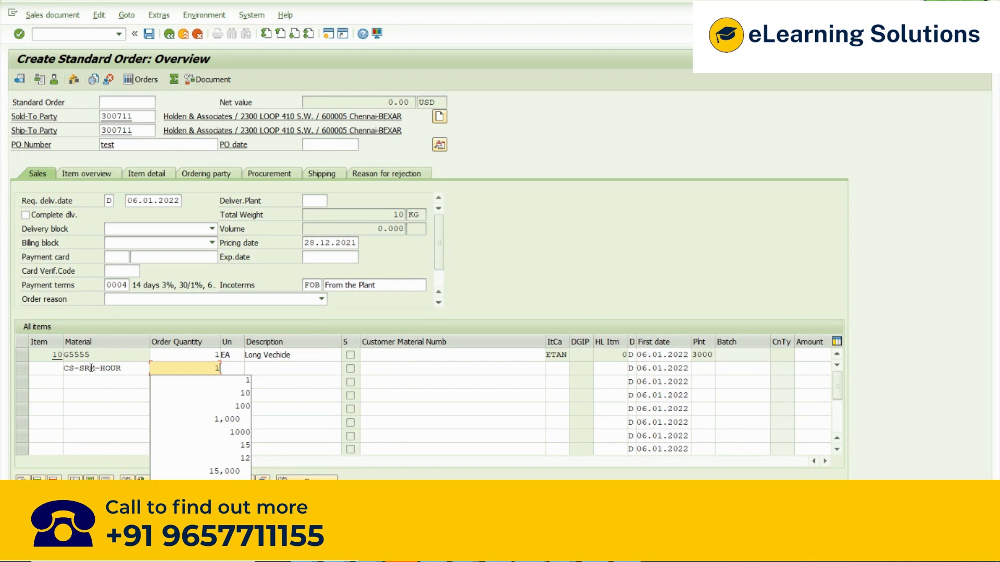
key("Return")
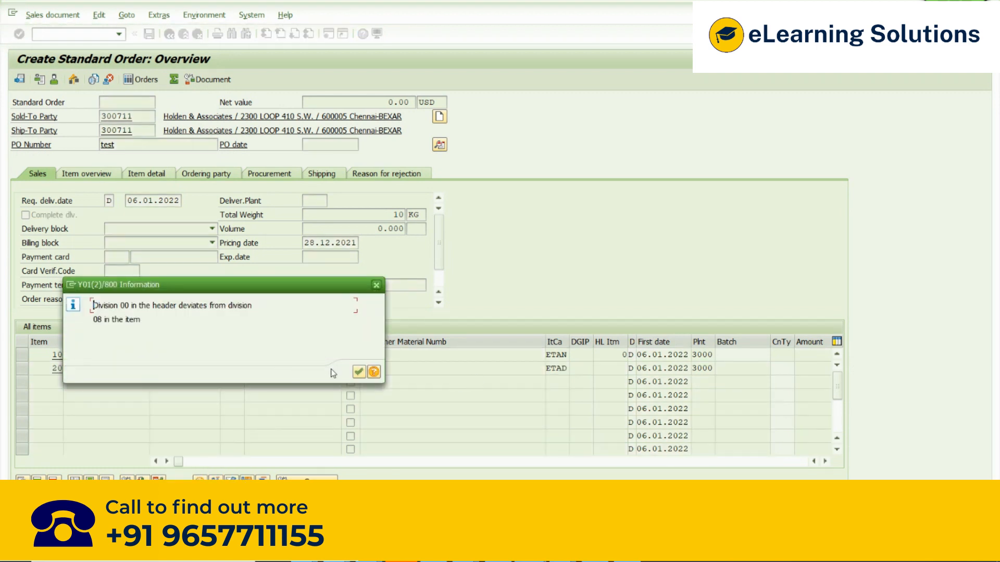
key("Return")
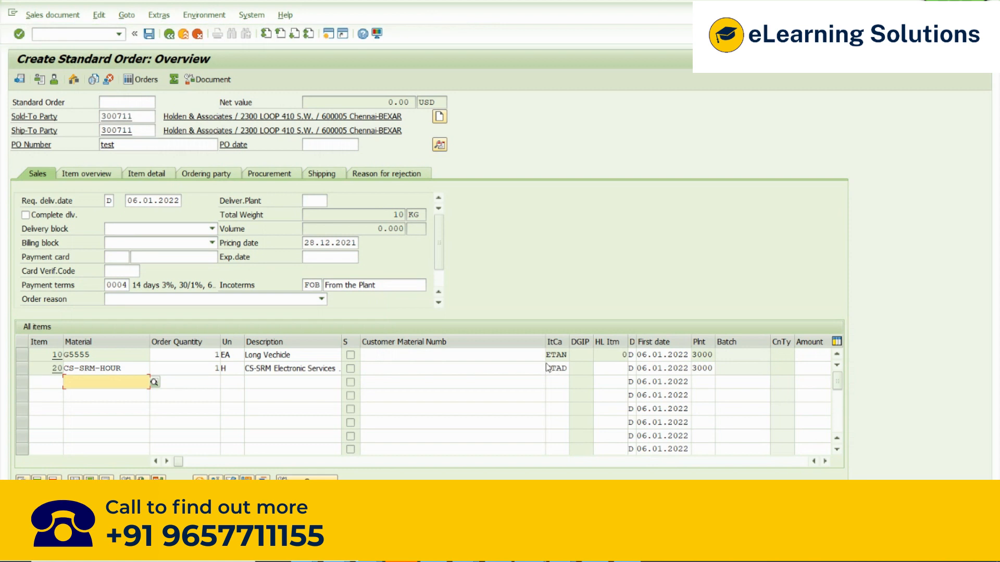
left_click_drag(547, 368, 567, 372)
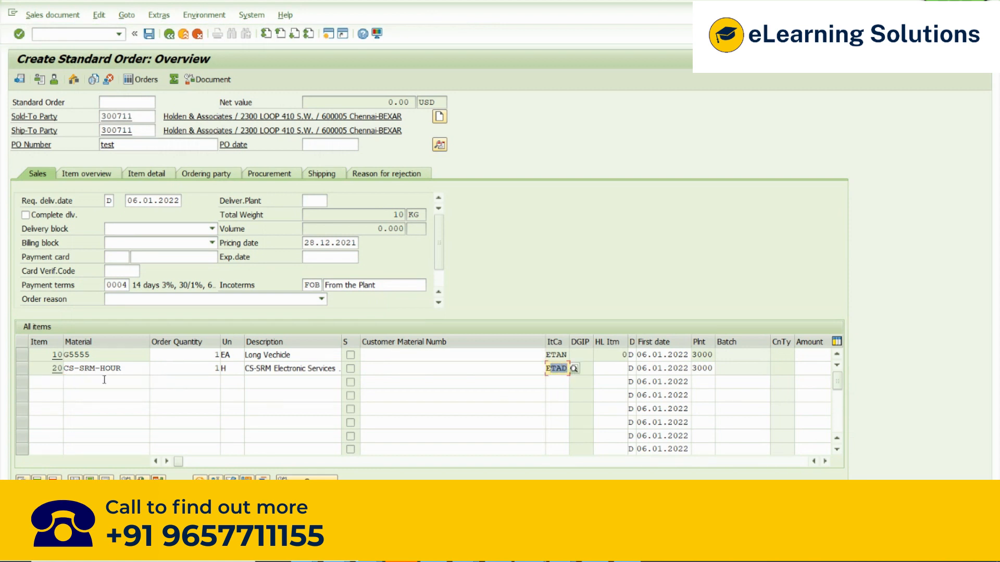
Check the G5555 and CS-SRM-HOUR rows, then drag the ItCa column wider to show ETAN and ETAD
left_click(25, 370)
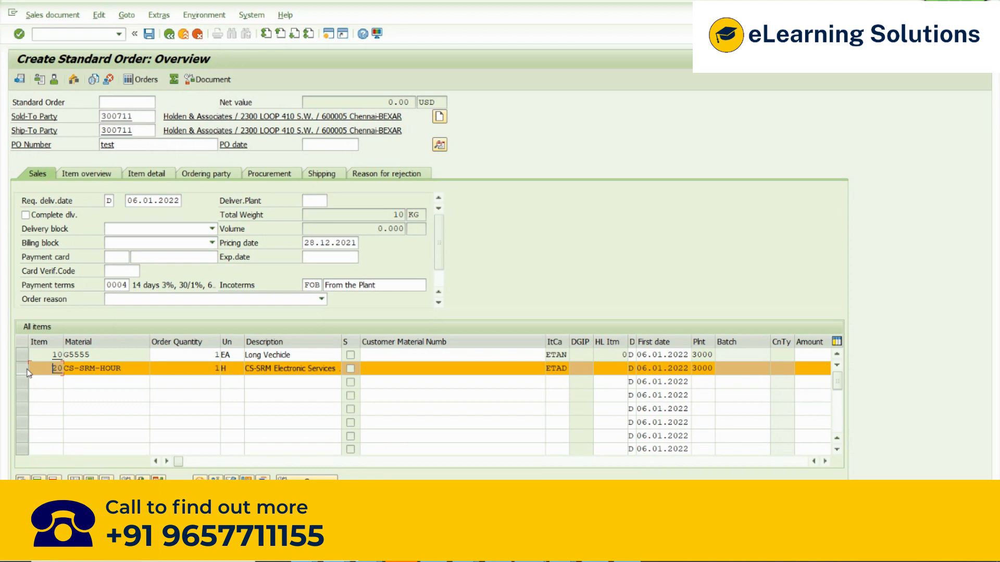
left_click(23, 356)
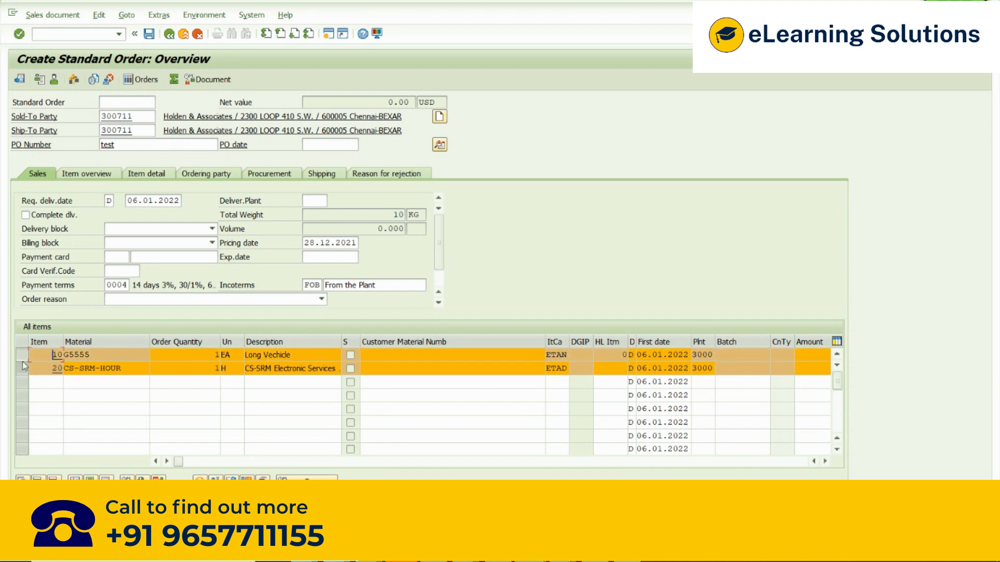
left_click_drag(97, 354, 47, 356)
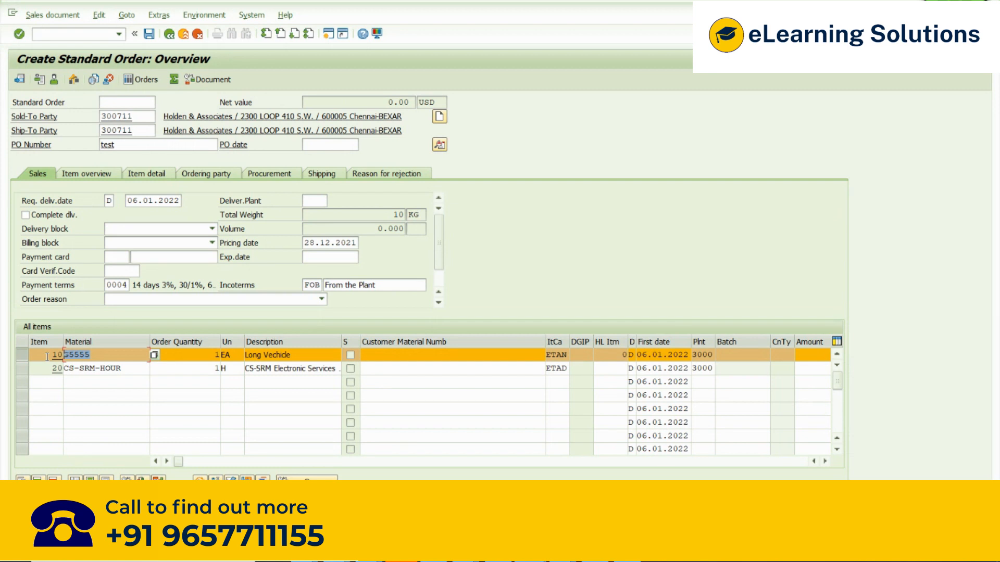
left_click(45, 354)
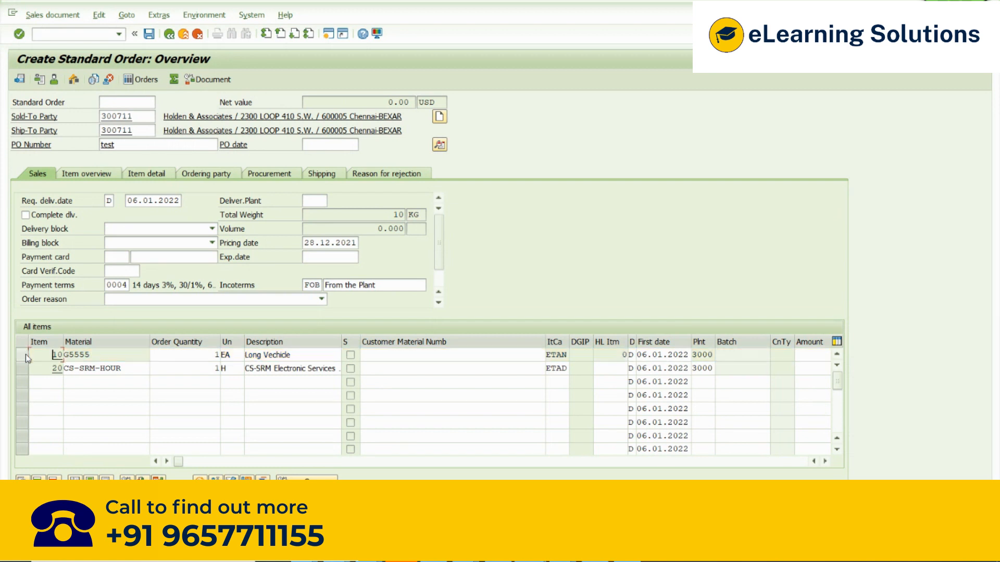
left_click(117, 354)
left_click_drag(567, 354, 539, 356)
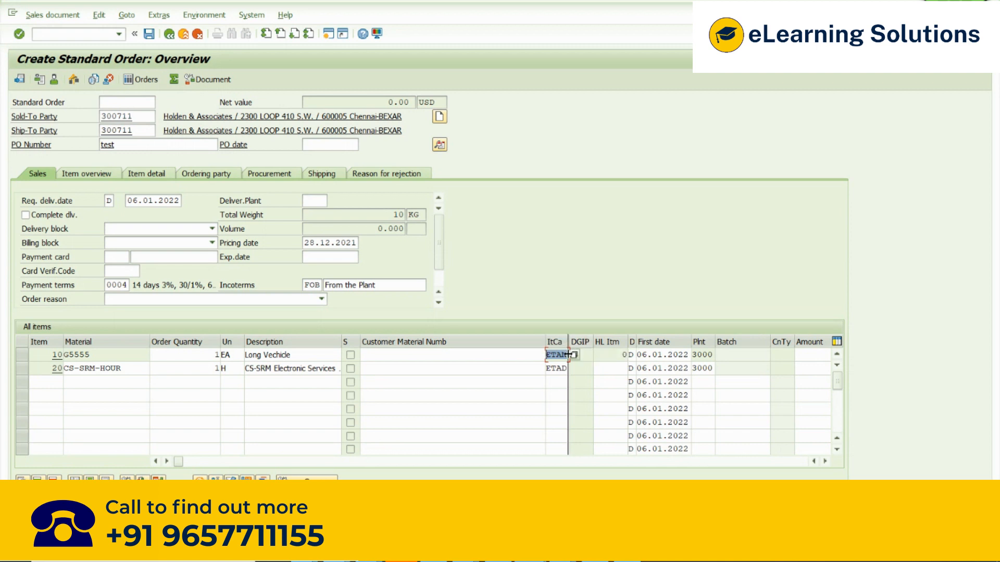
left_click_drag(575, 353, 591, 354)
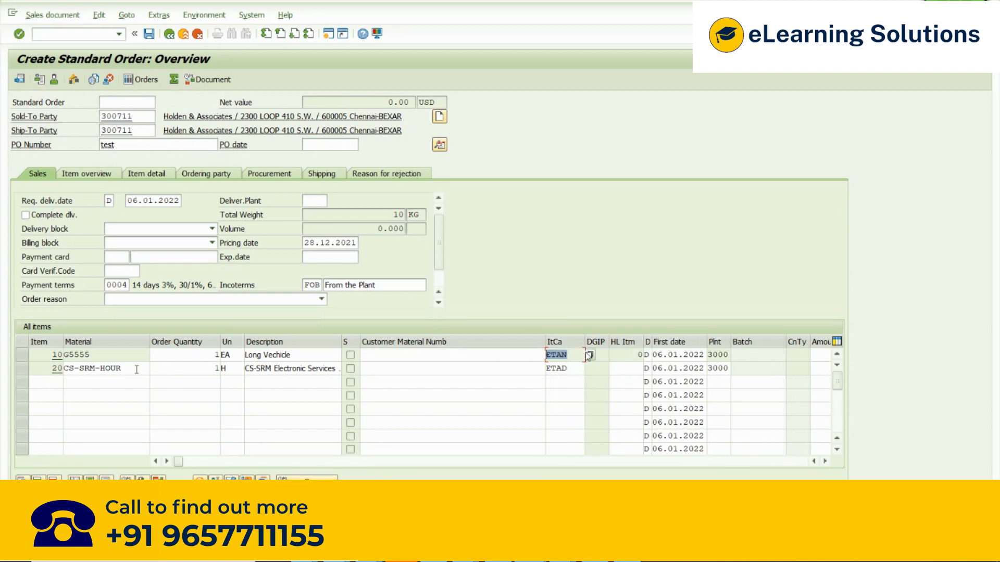
left_click(65, 368)
Try VEHICLE-12, then IOT-PROD-01, from history as the third item's material
left_click(97, 383)
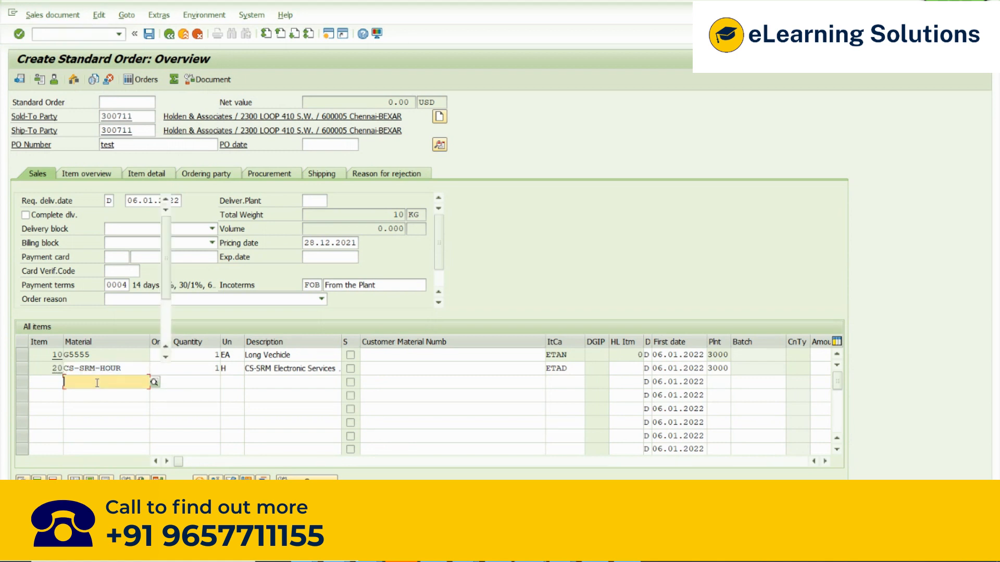
key("Down")
key("Down")
key("Return")
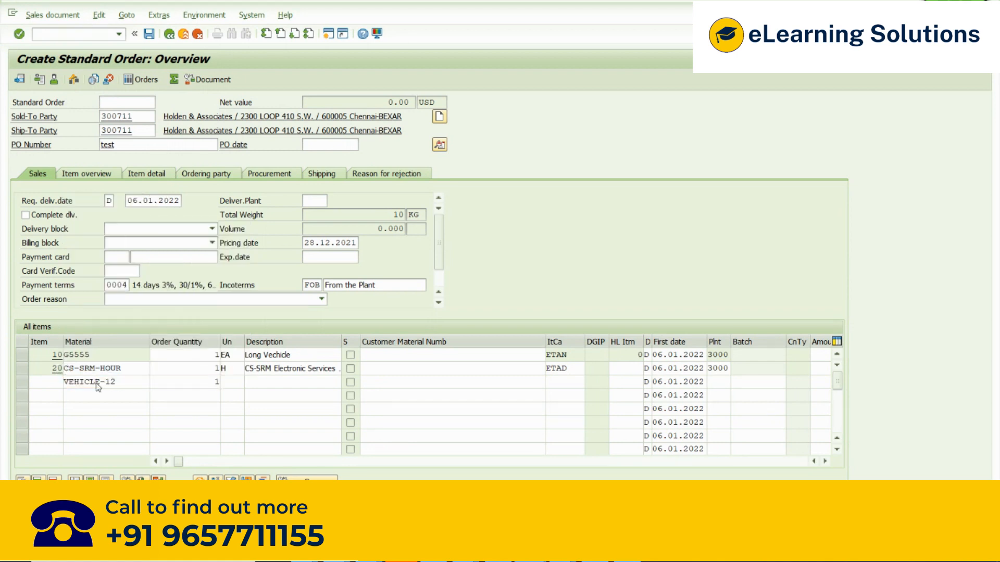
double_click(96, 383)
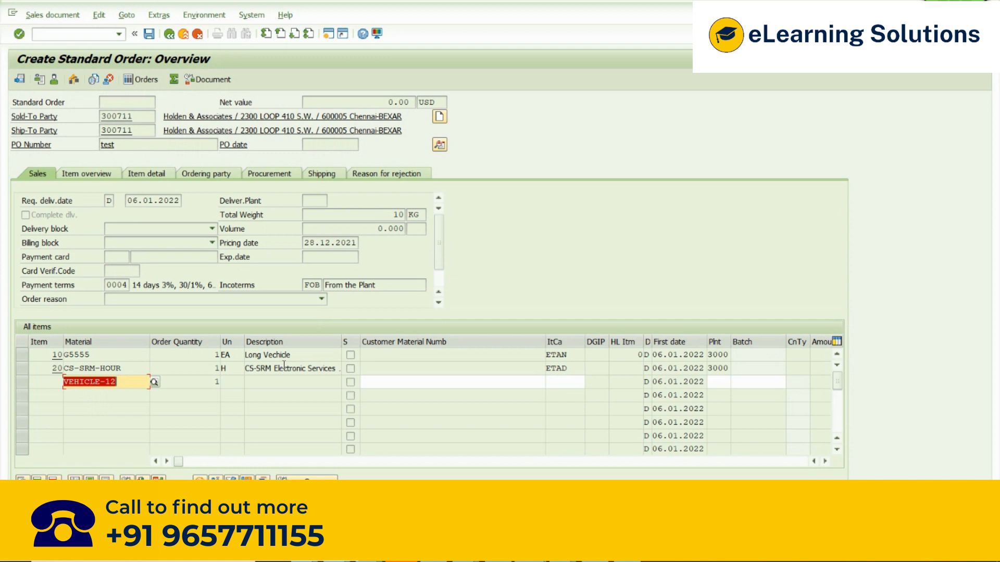
key("BackSpace")
key("Down")
key("Down")
key("Down")
key("Down")
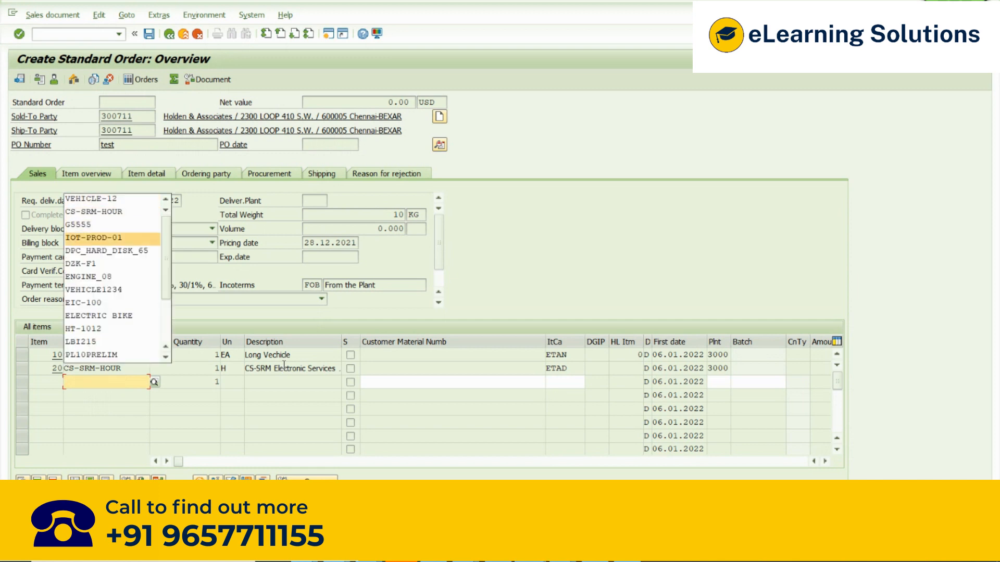
key("Return")
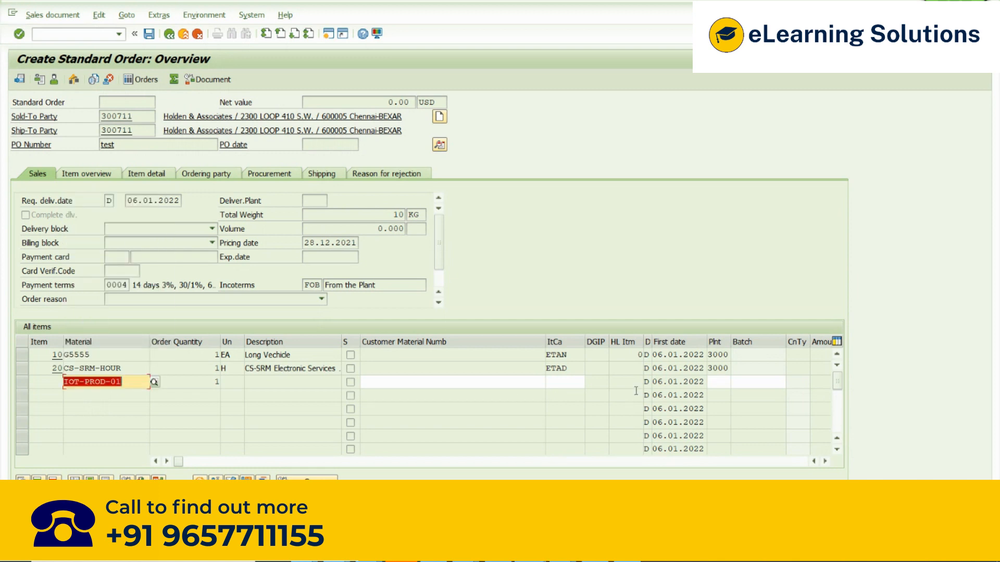
After rejecting DZK-F1, enter G5555 as item 30 and continue past the outline agreements notice
key("BackSpace")
key("Down")
key("Down")
key("Down")
key("Down")
key("Down")
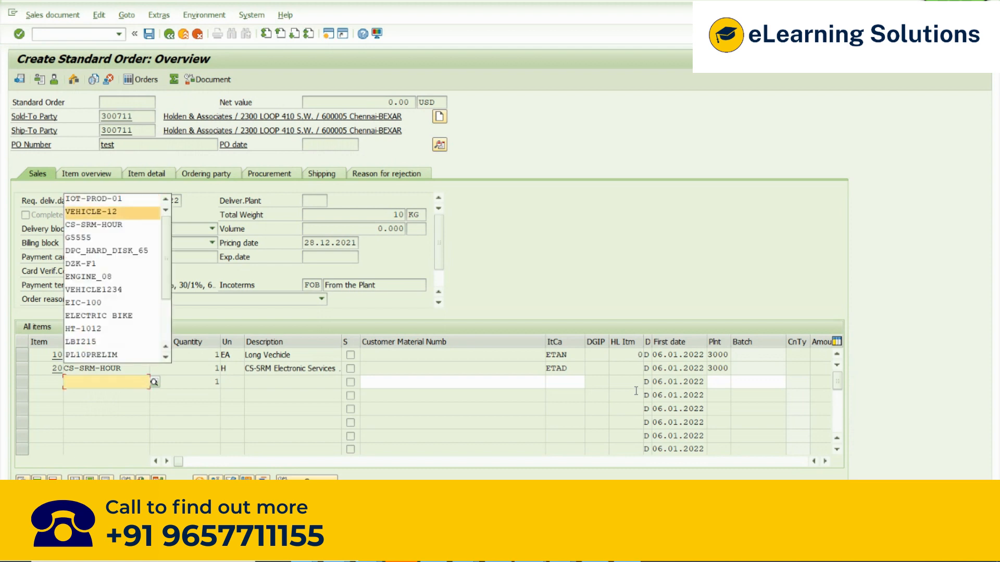
key("Return")
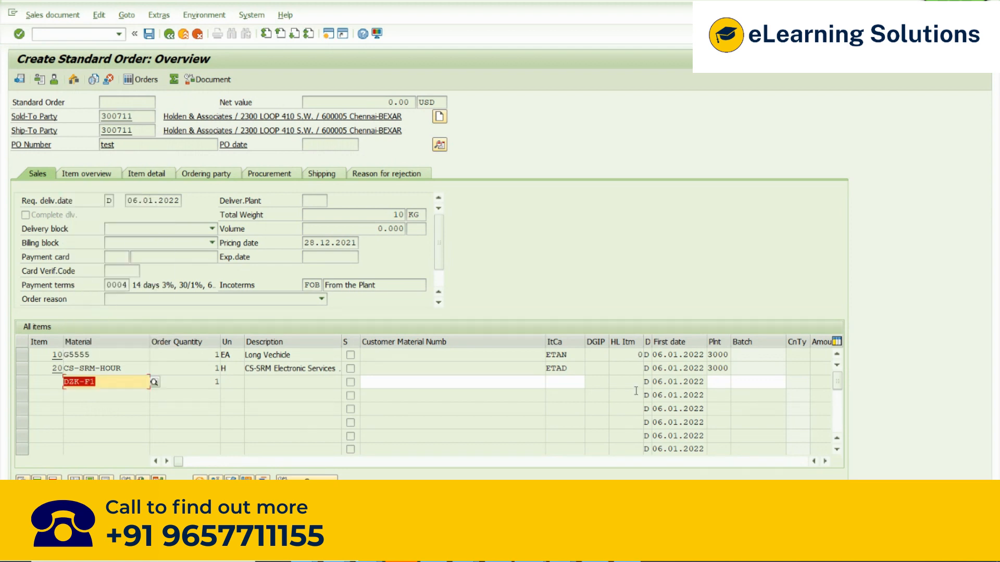
key("BackSpace")
key("Down")
key("Down")
key("Down")
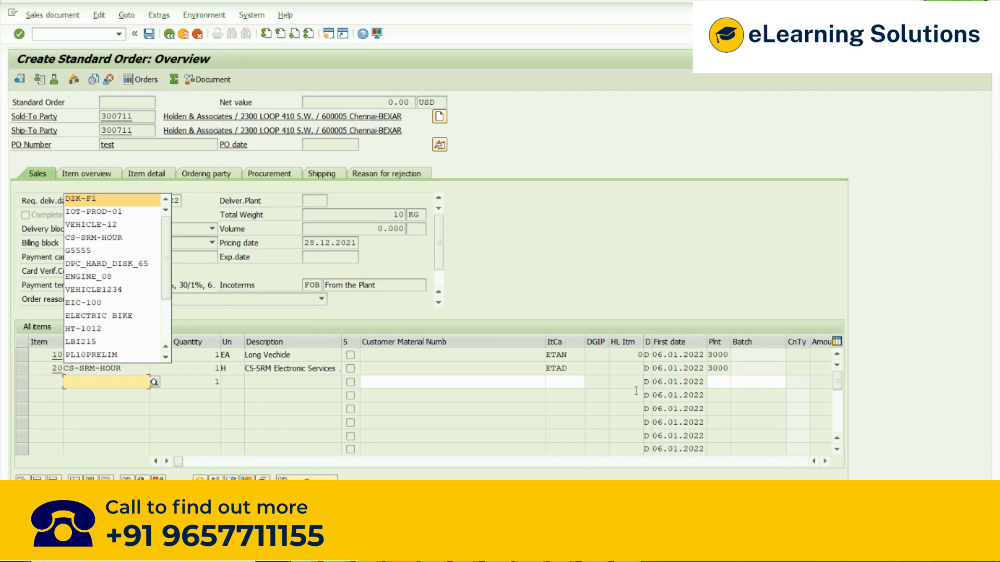
key("Down")
key("Down")
key("Return")
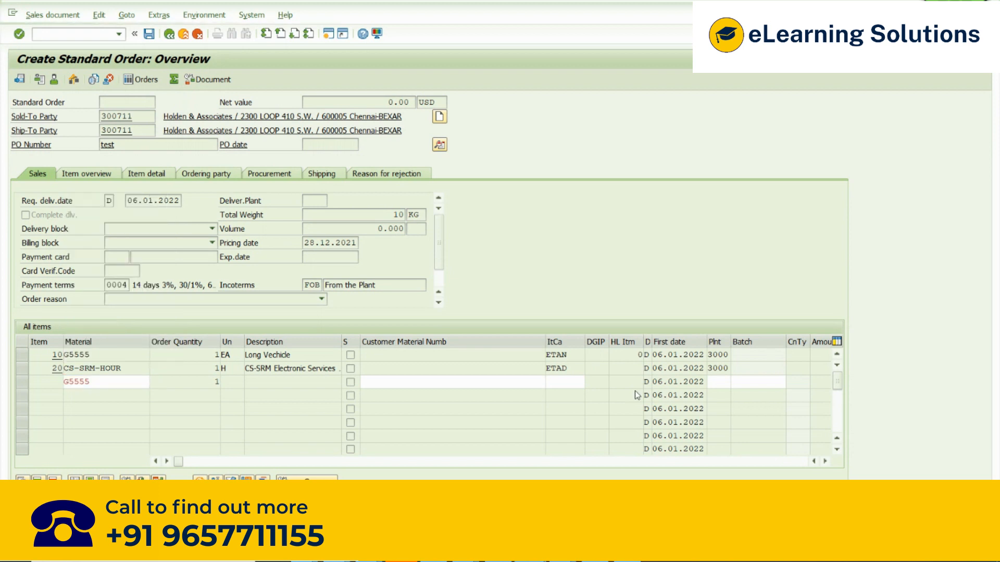
left_click(392, 207)
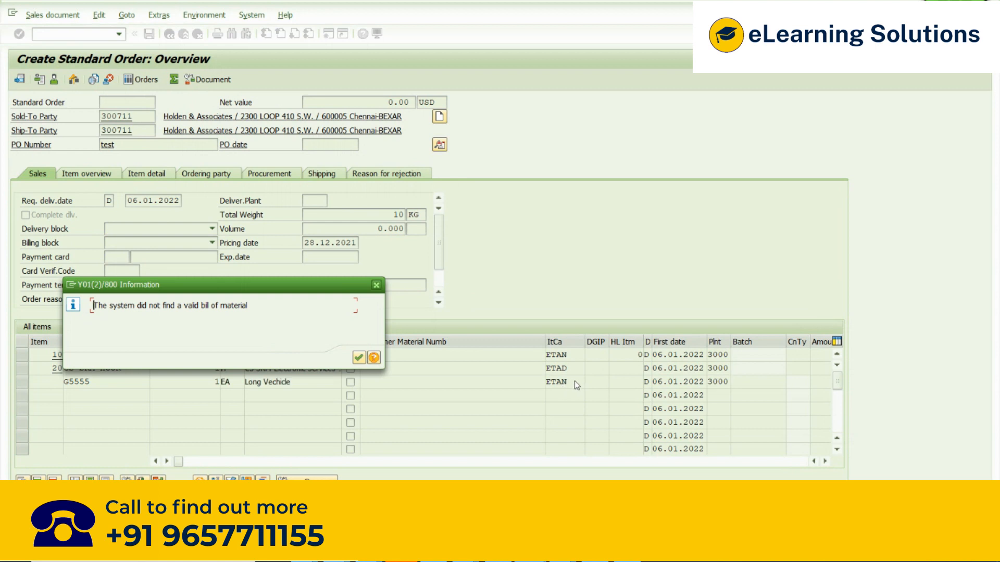
Acknowledge item 30's missing BOM message and compare the ETAN category with WHEELS01's sales org 2 view
left_click(358, 357)
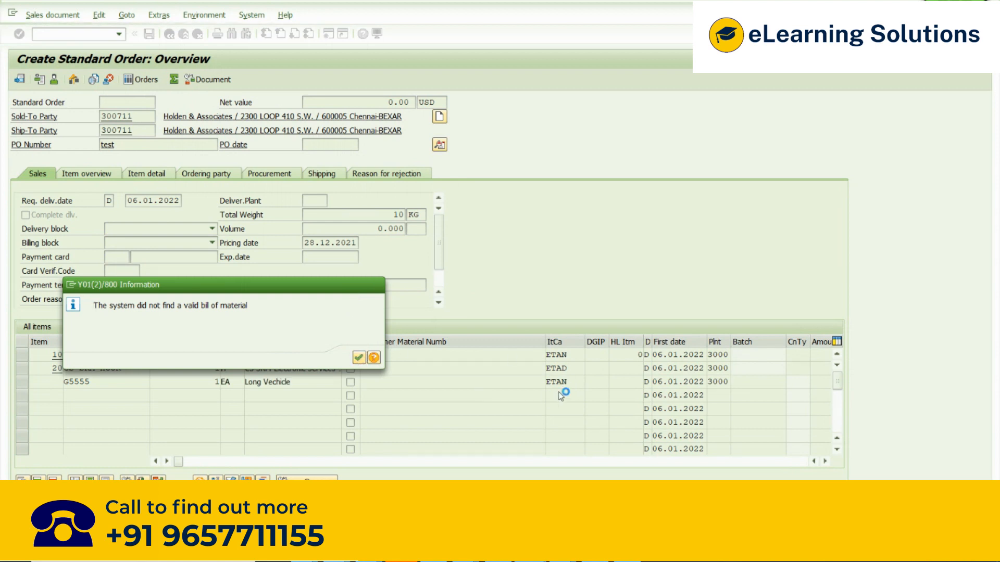
key("alt+Tab")
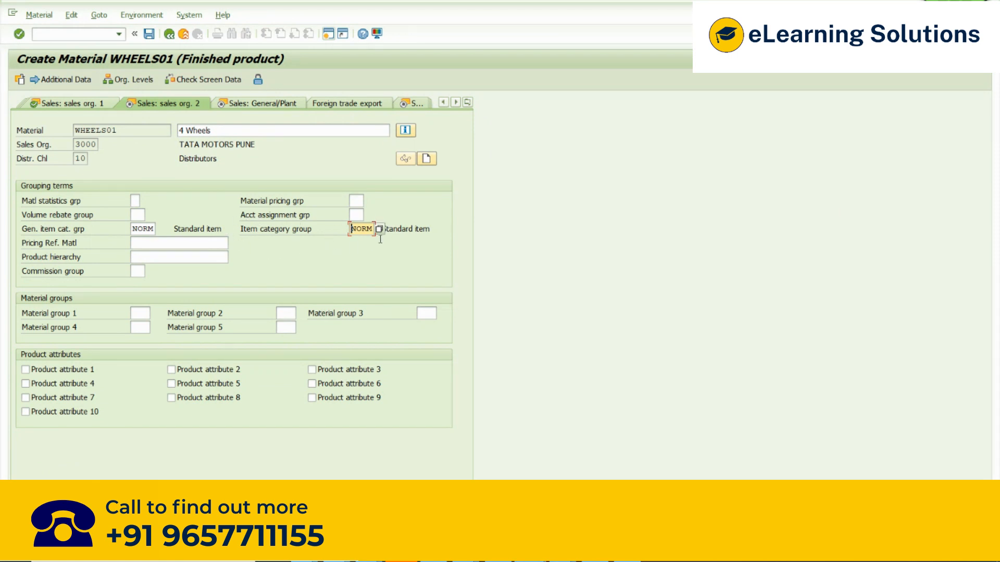
key("alt+Tab")
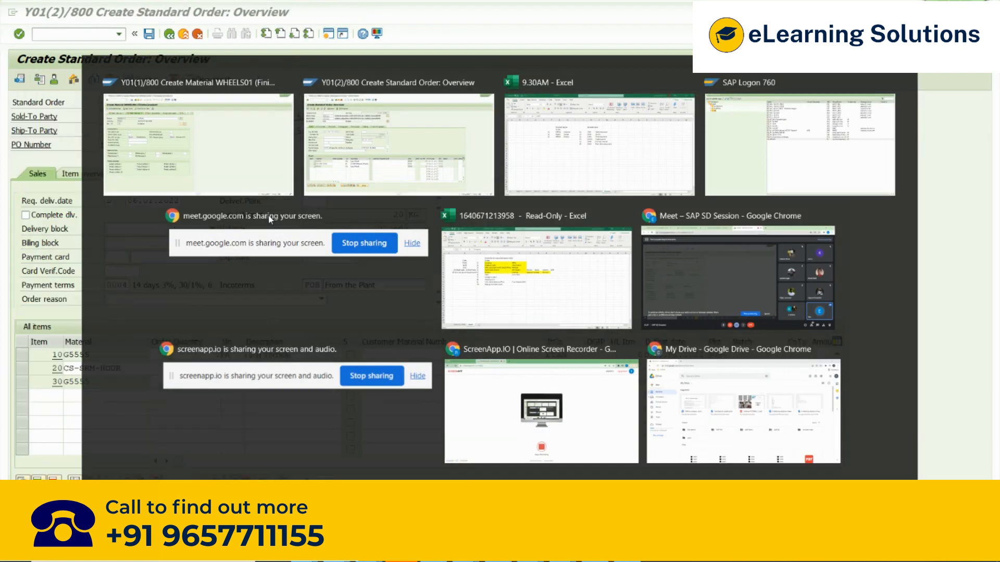
left_click_drag(567, 355, 541, 354)
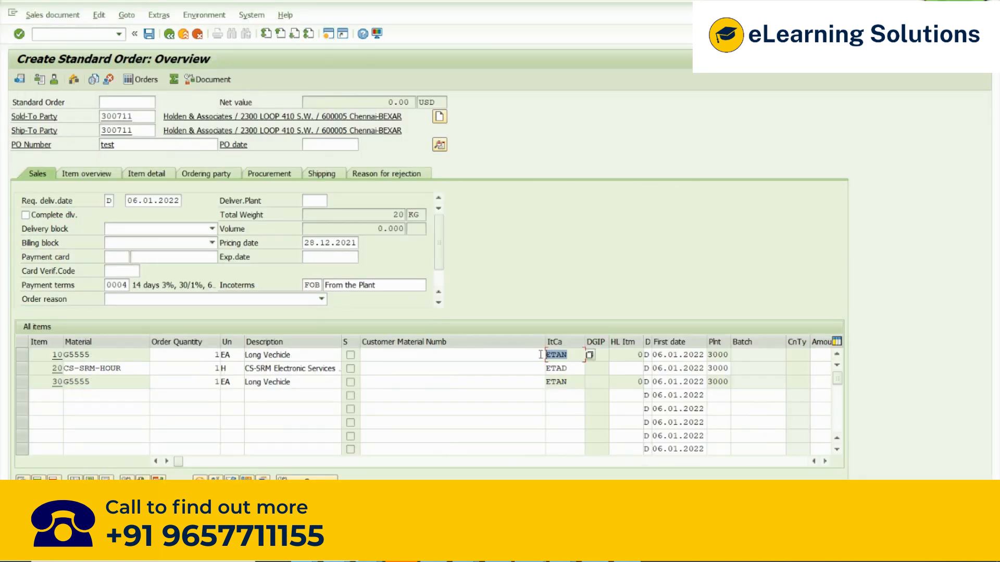
key("alt+Tab")
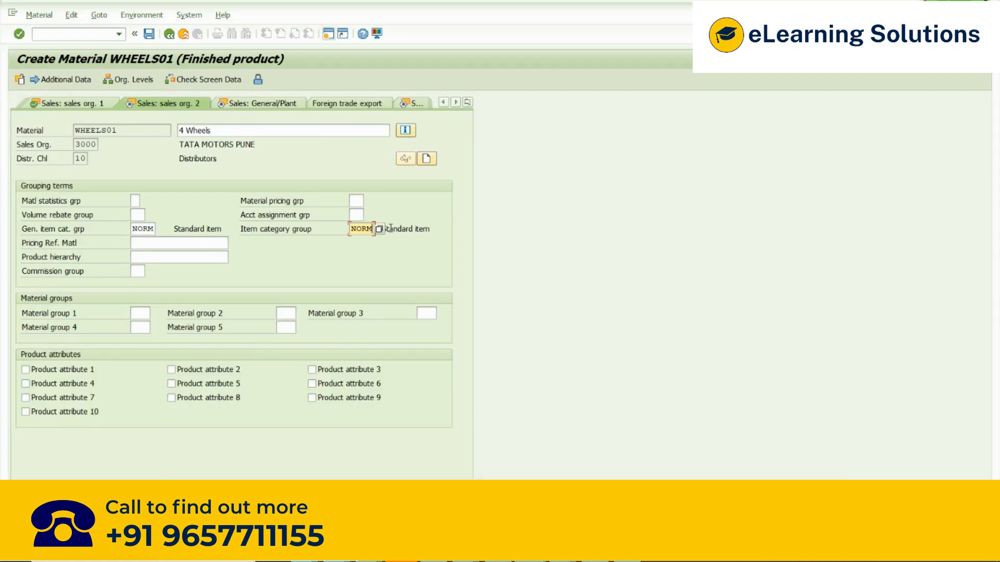
key("alt+Tab")
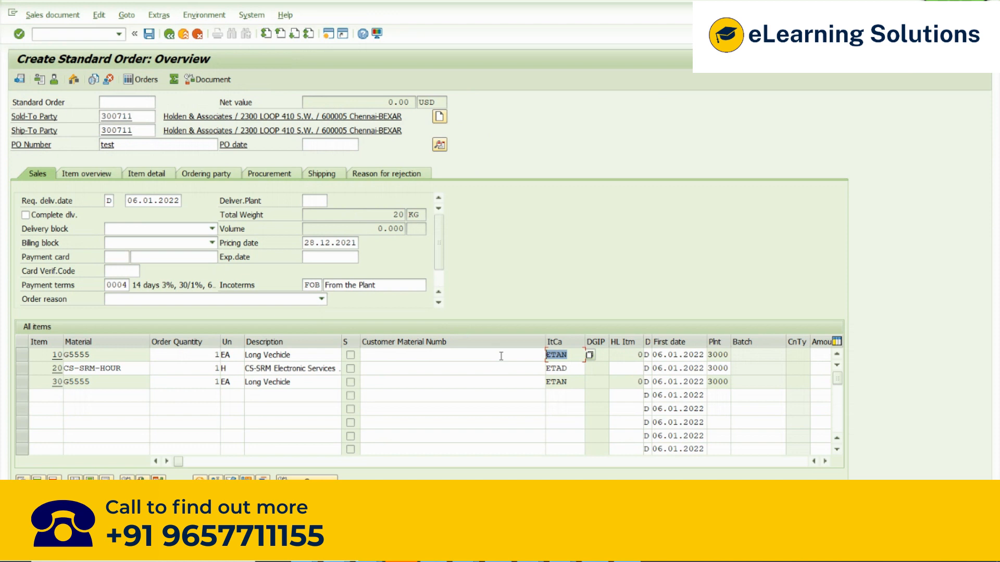
left_click(569, 354)
double_click(570, 355)
key("alt+Tab")
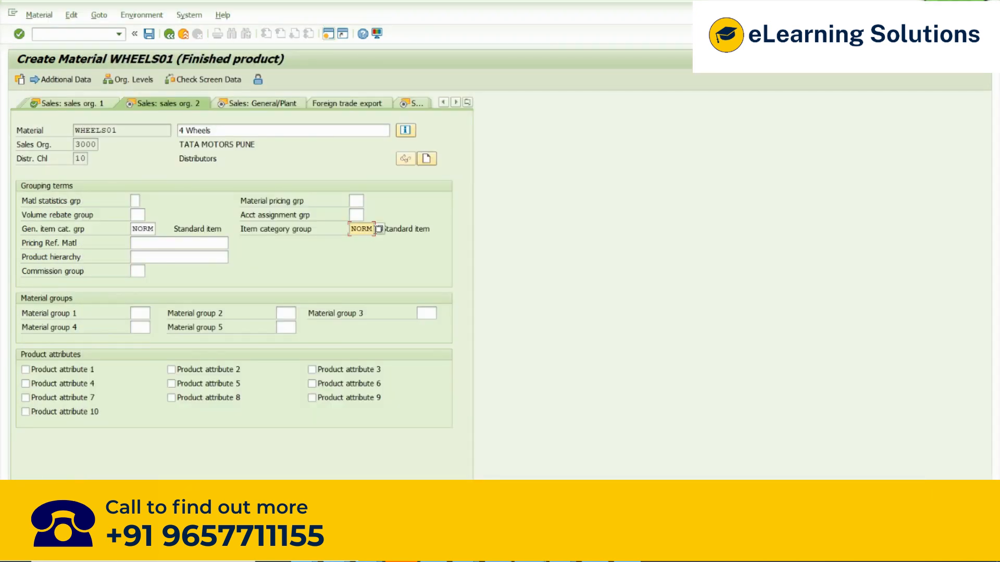
left_click(380, 229)
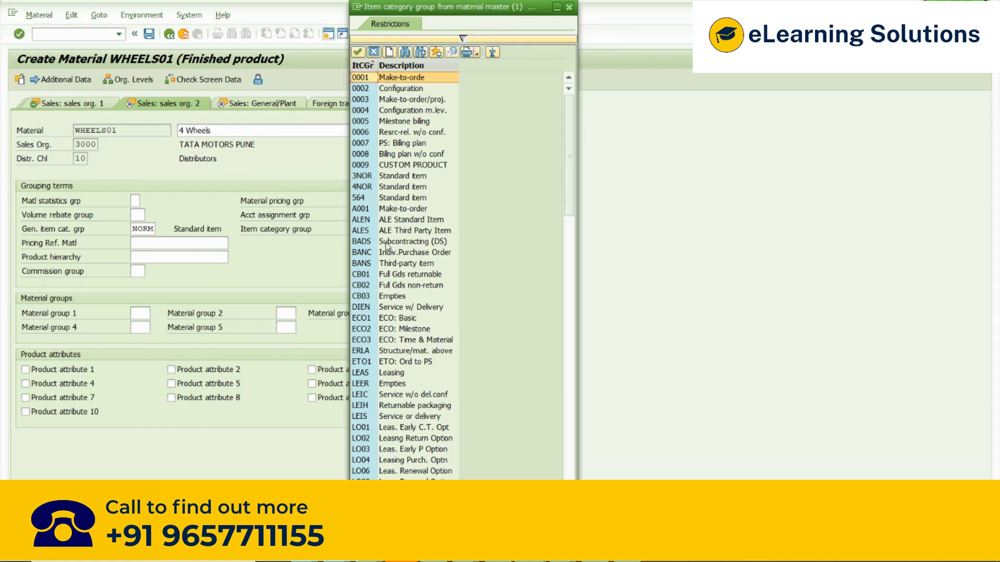
left_click(372, 267)
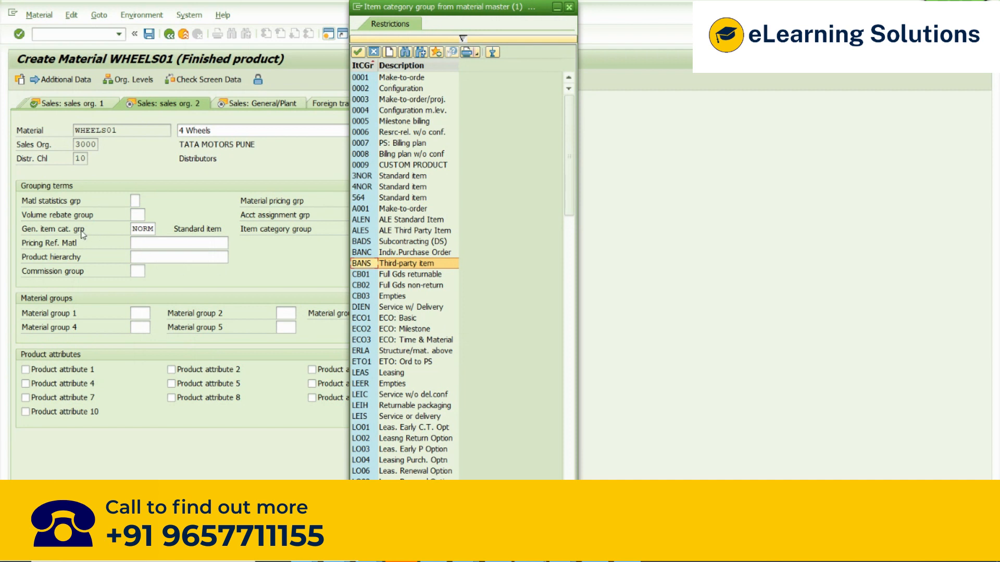
left_click(570, 6)
double_click(364, 230)
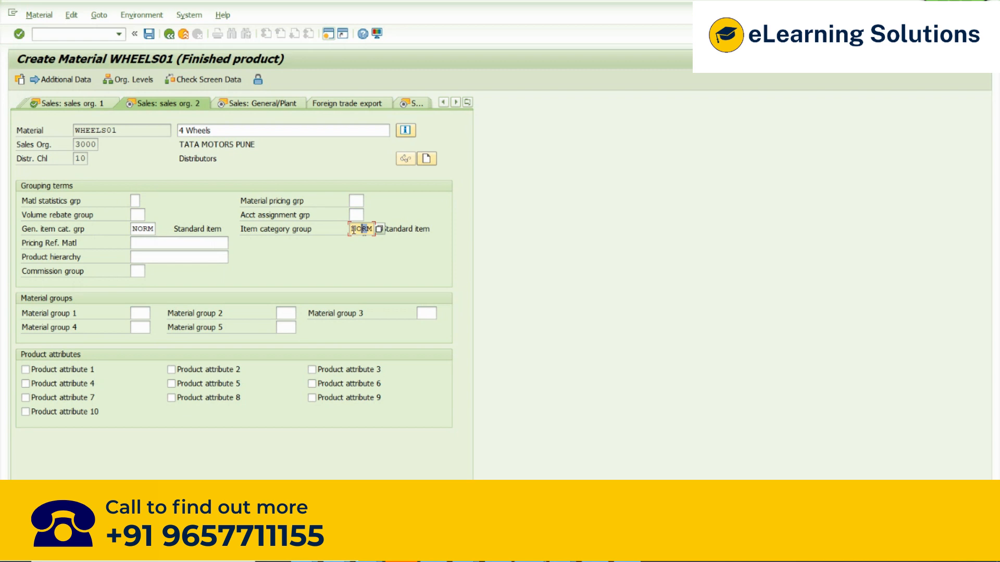
double_click(364, 229)
Check that WHEELS01's general and item category group fields both hold NORM
left_click(51, 234)
left_click(249, 235)
left_click(148, 228)
left_click_drag(154, 229, 120, 228)
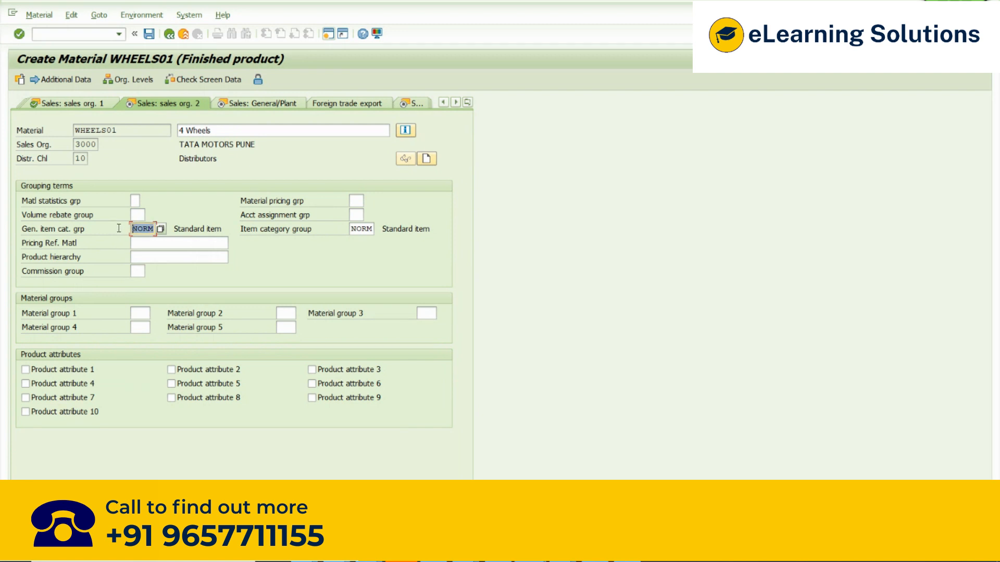
left_click(176, 203)
left_click(358, 214)
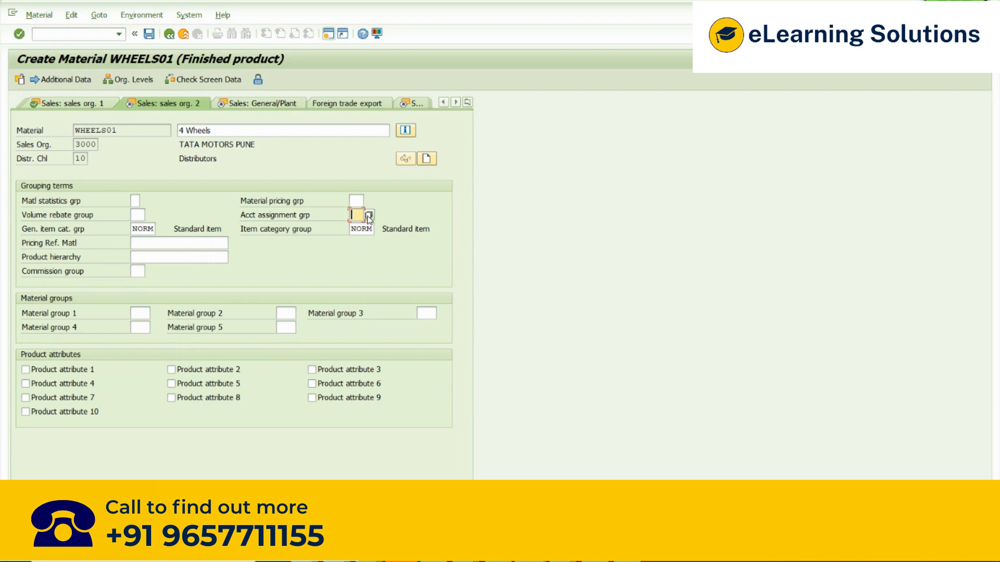
Open the Acct assignment grp value list, move it aside, and browse entries 01 through 04
left_click(370, 215)
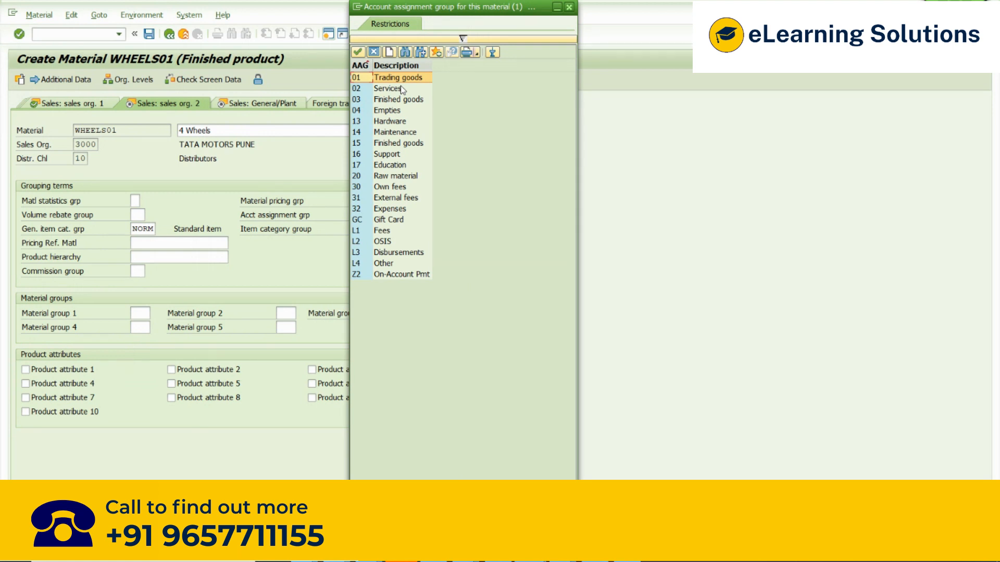
left_click(399, 102)
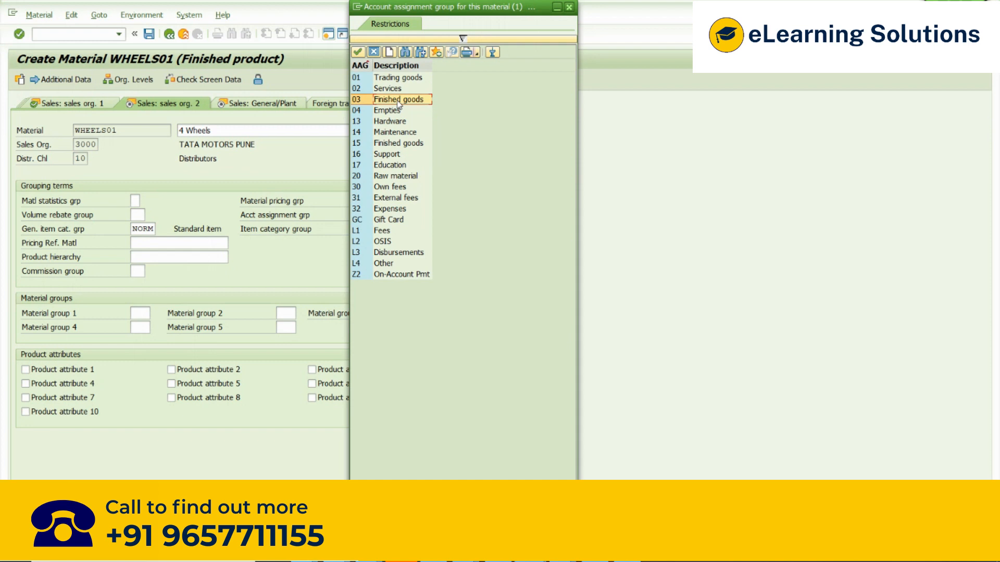
left_click_drag(407, 13, 495, 25)
left_click(492, 113)
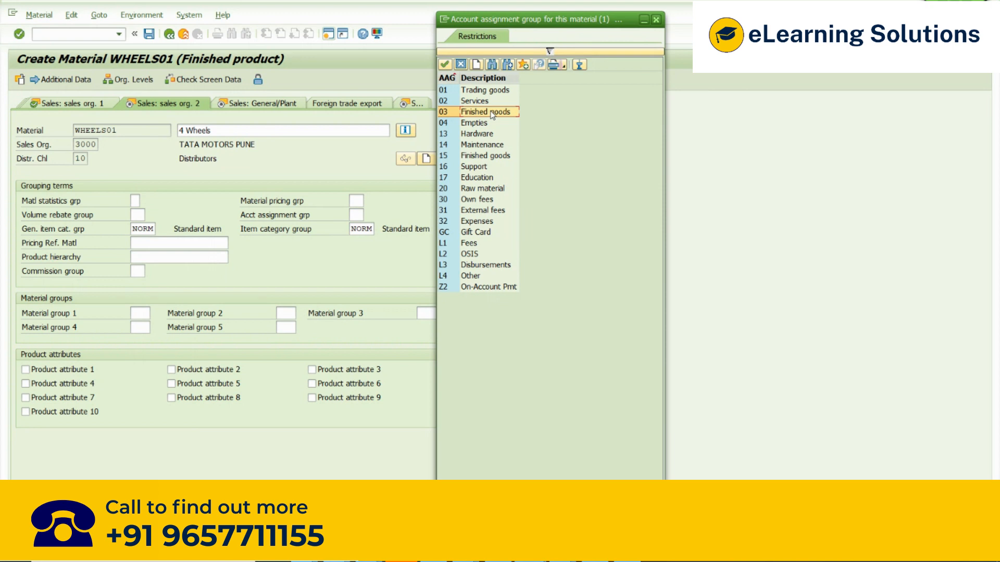
left_click(479, 93)
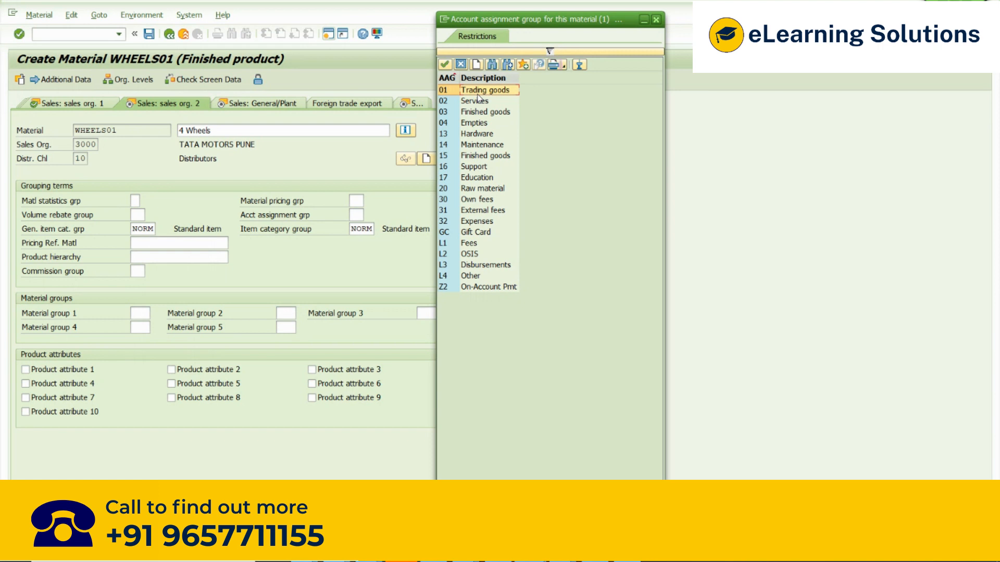
left_click(476, 112)
left_click(473, 102)
left_click(474, 92)
left_click(474, 102)
left_click(473, 113)
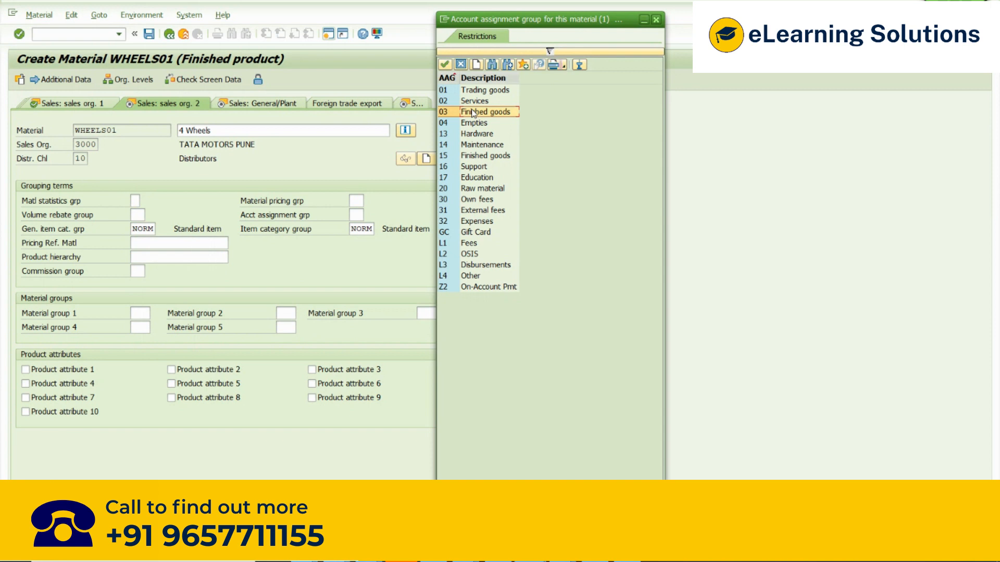
left_click(474, 124)
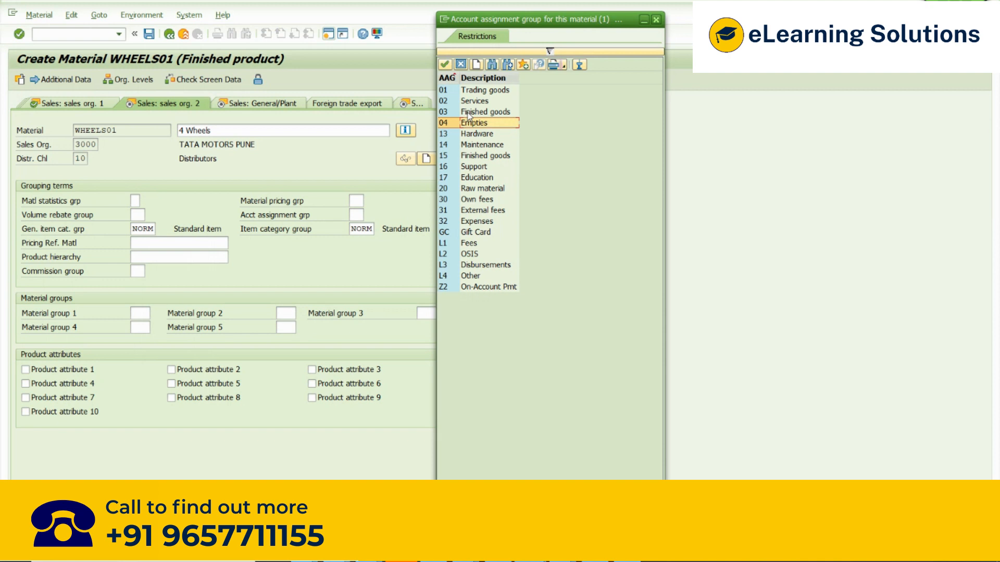
left_click(471, 92)
left_click(471, 103)
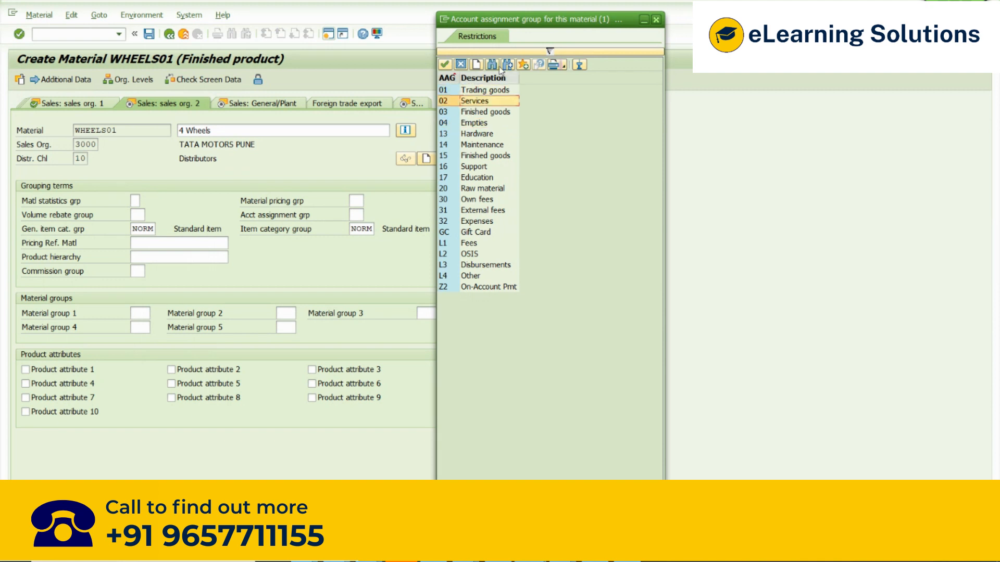
left_click_drag(499, 21, 574, 23)
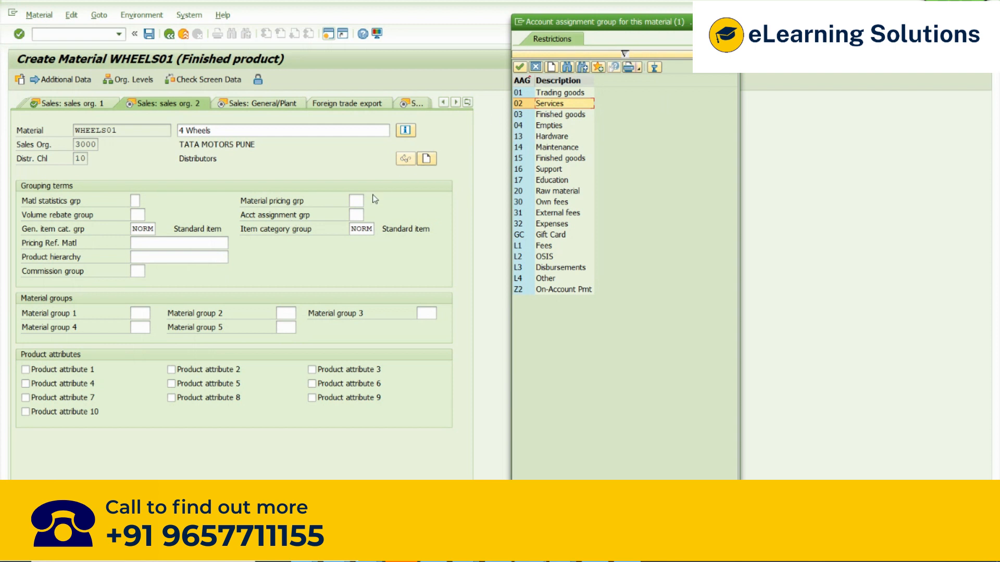
Compare the listed groups 01 to 04, then double-click 03 Finished goods for WHEELS01
left_click(355, 216)
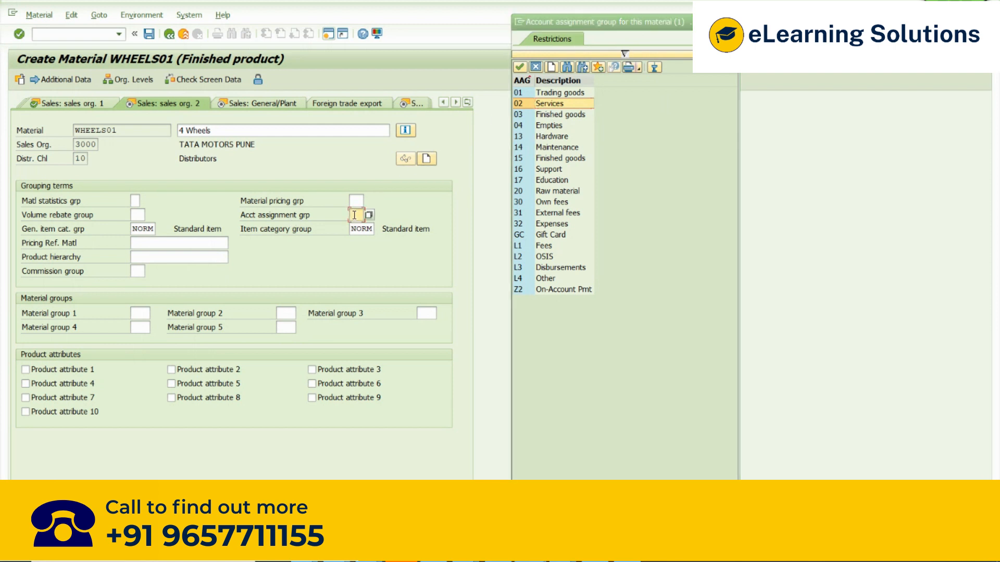
left_click(547, 94)
left_click(547, 116)
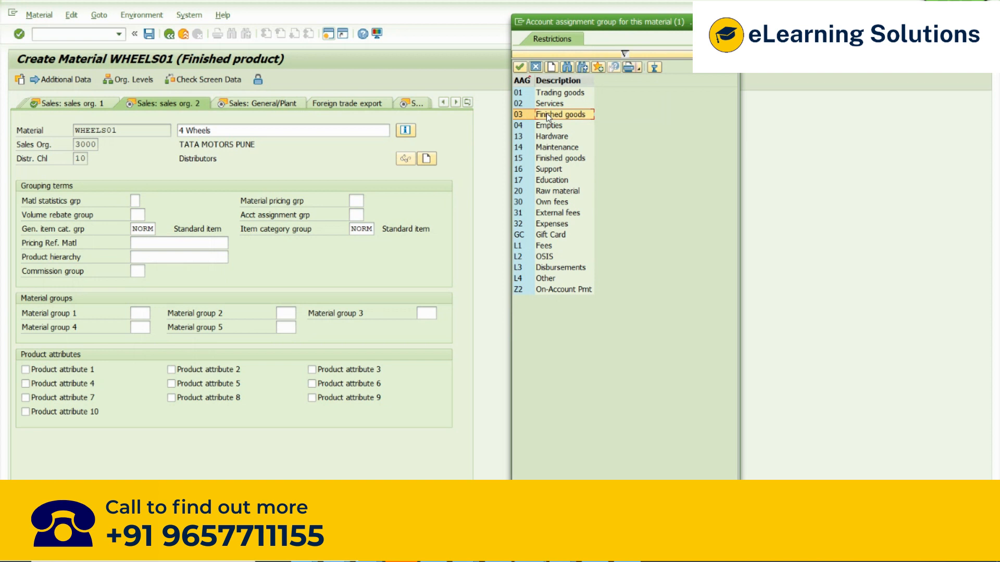
left_click(544, 126)
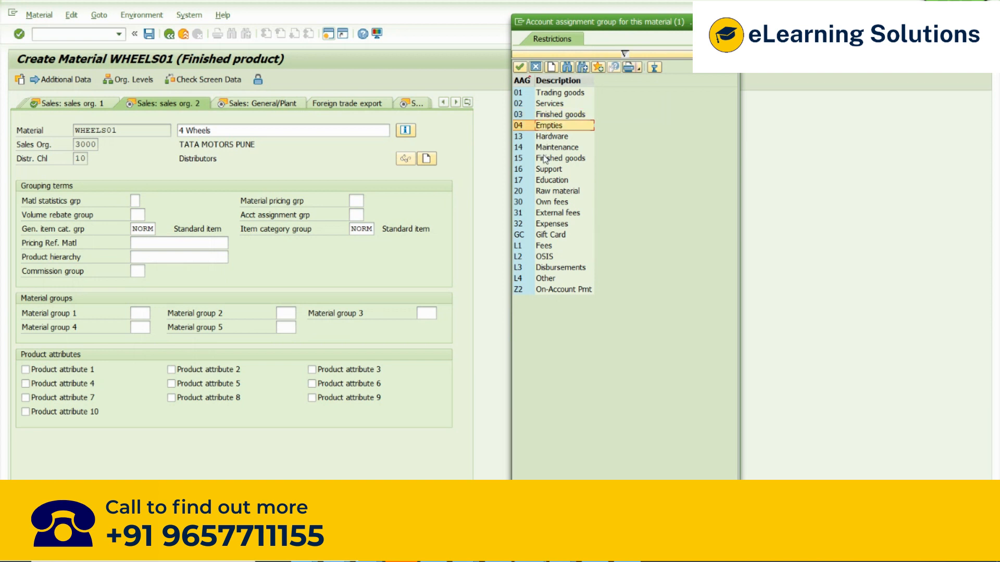
left_click(552, 94)
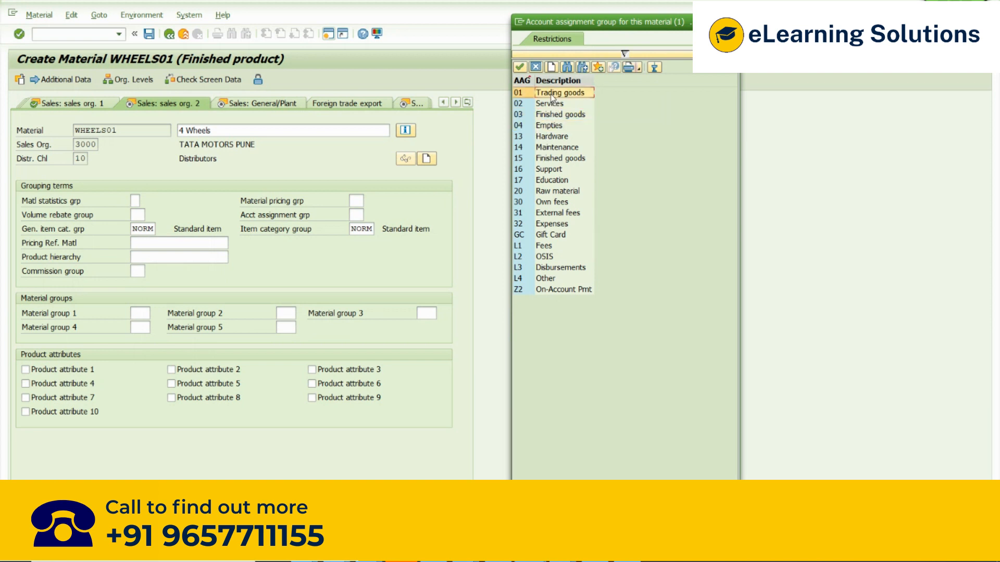
left_click(550, 104)
left_click(549, 115)
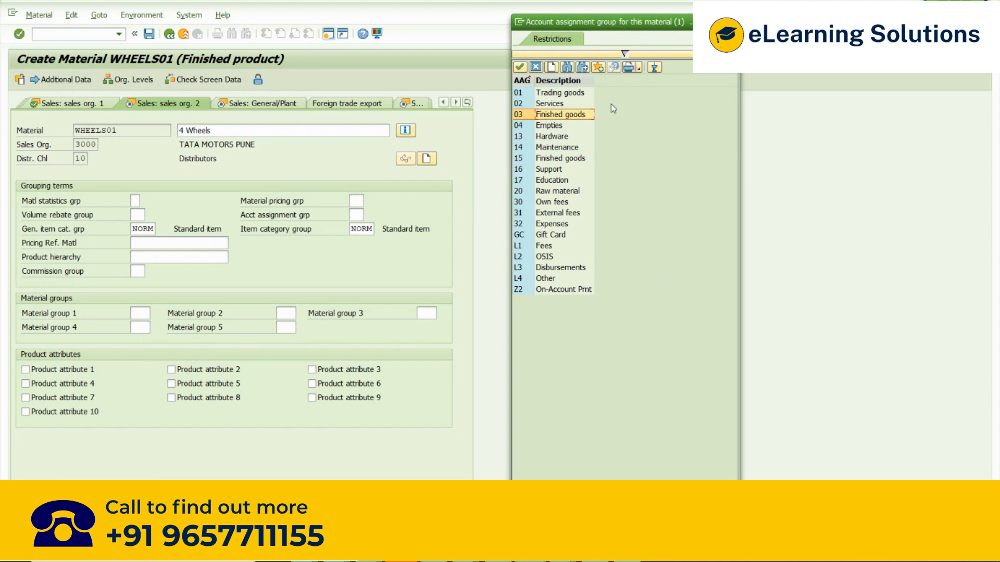
left_click(559, 94)
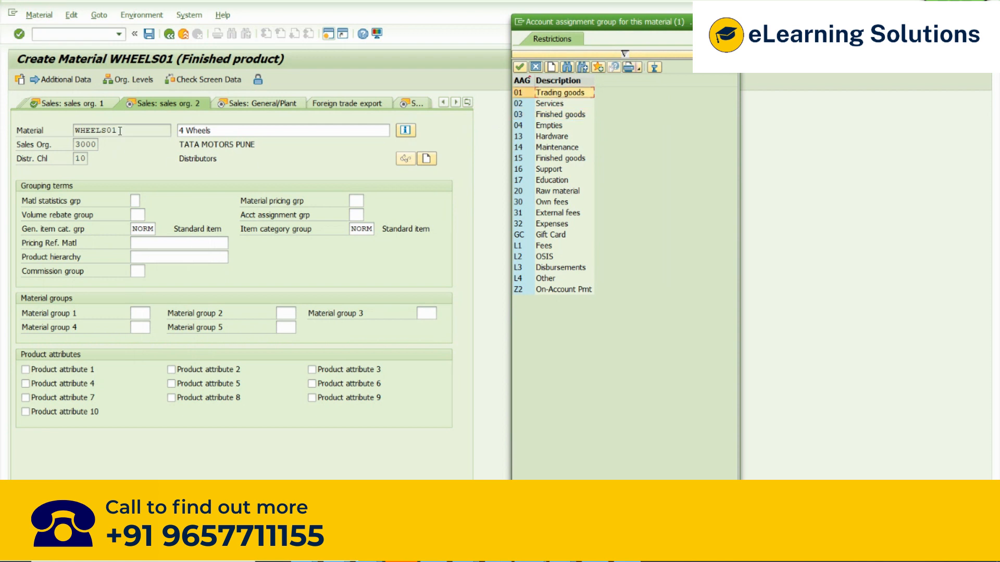
left_click_drag(120, 130, 62, 129)
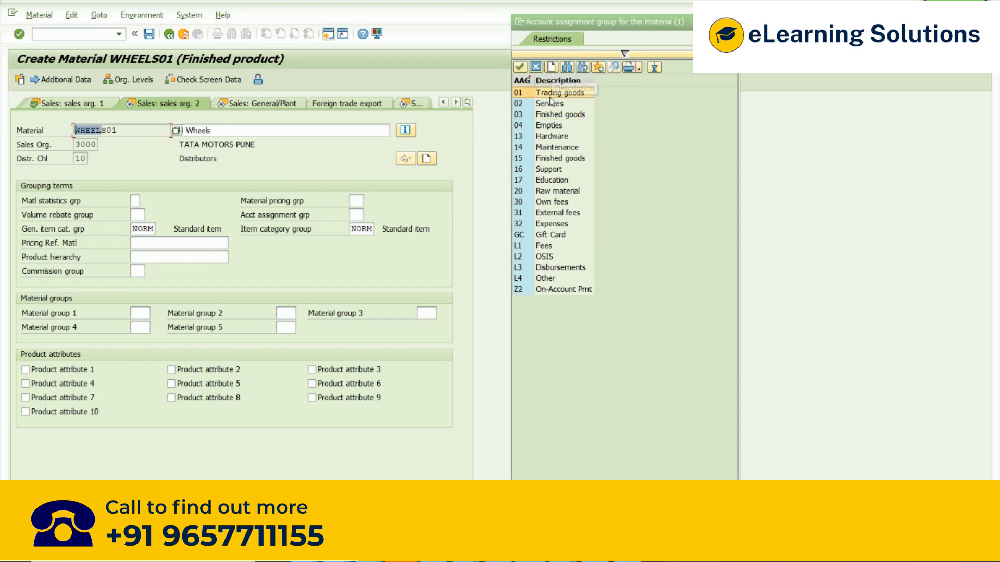
left_click(551, 114)
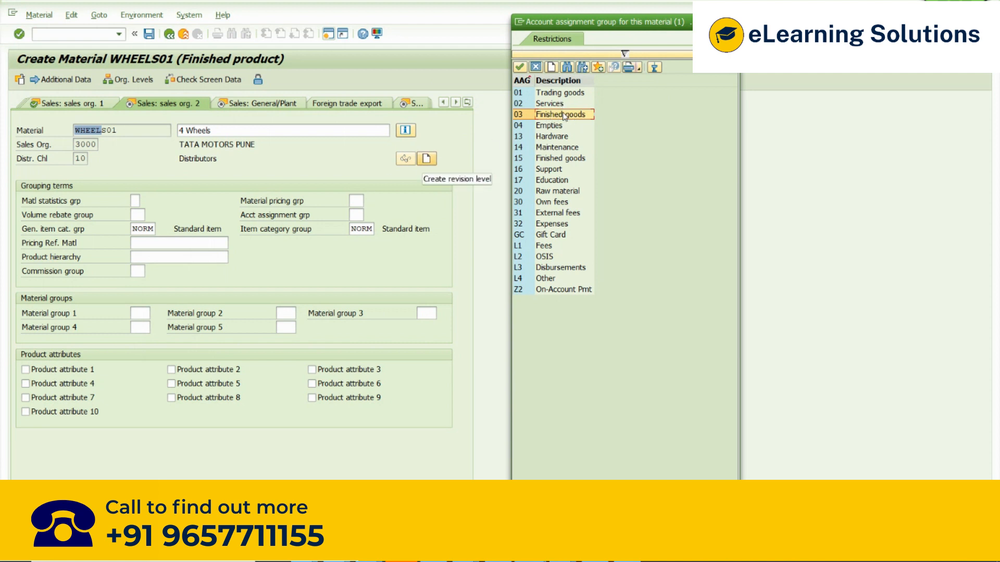
double_click(564, 116)
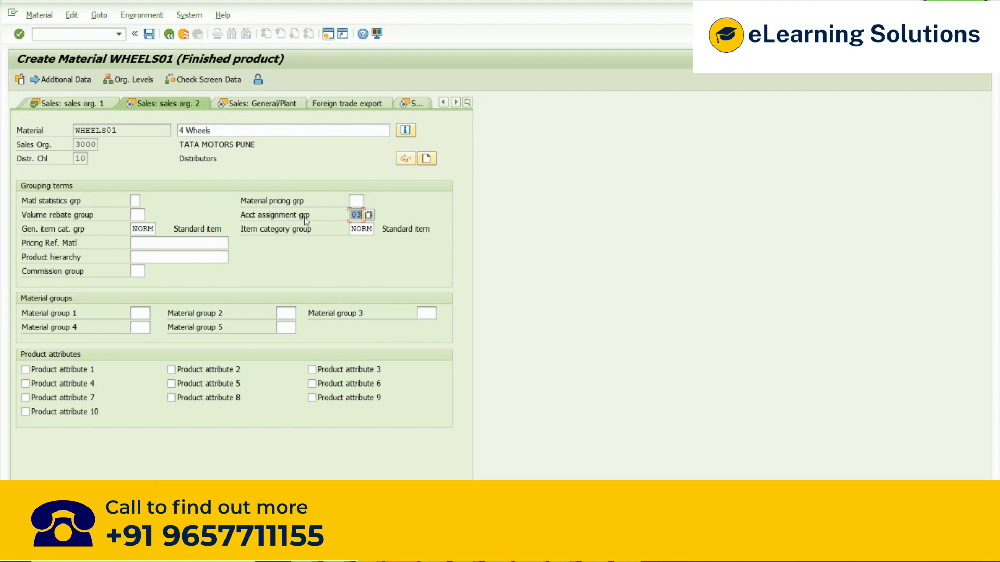
left_click(361, 214)
left_click_drag(361, 214, 354, 215)
left_click(245, 218)
double_click(351, 214)
left_click(355, 200)
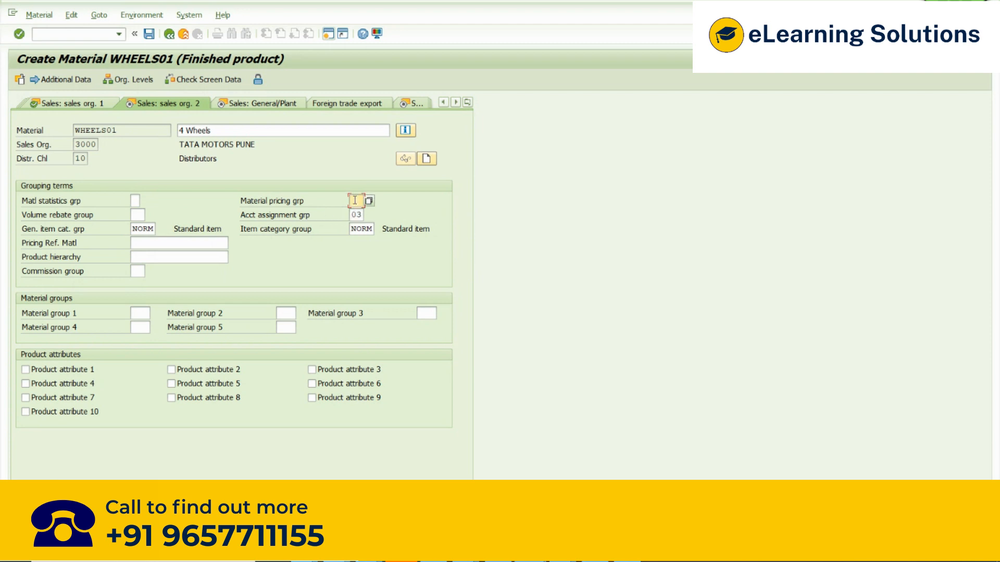
left_click(369, 200)
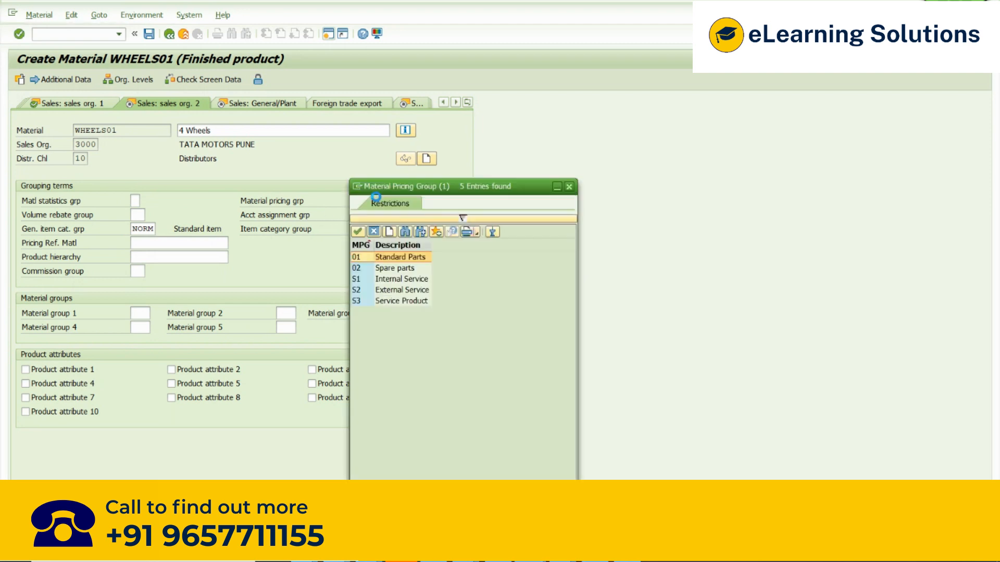
left_click_drag(422, 186, 640, 122)
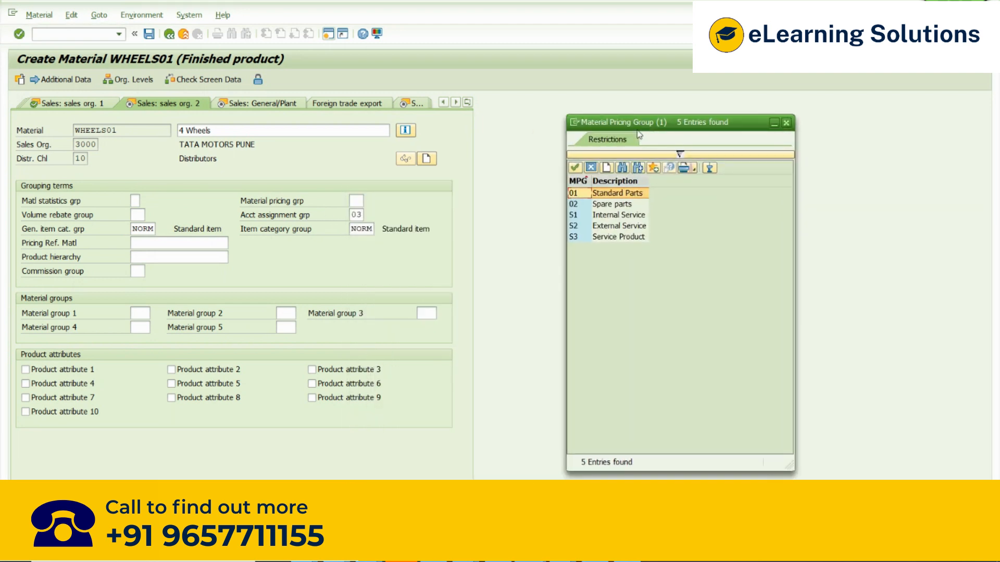
left_click(786, 122)
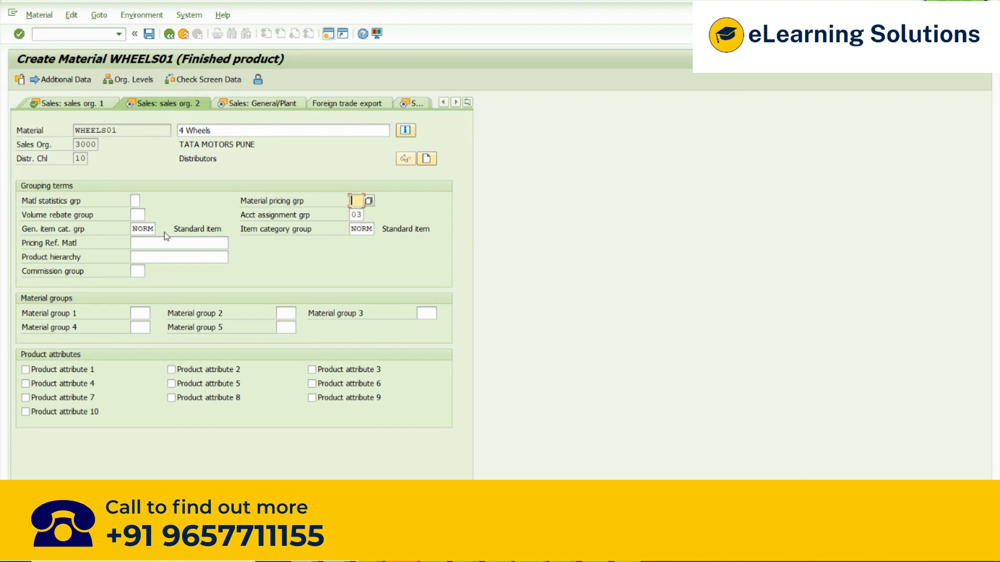
left_click(156, 258)
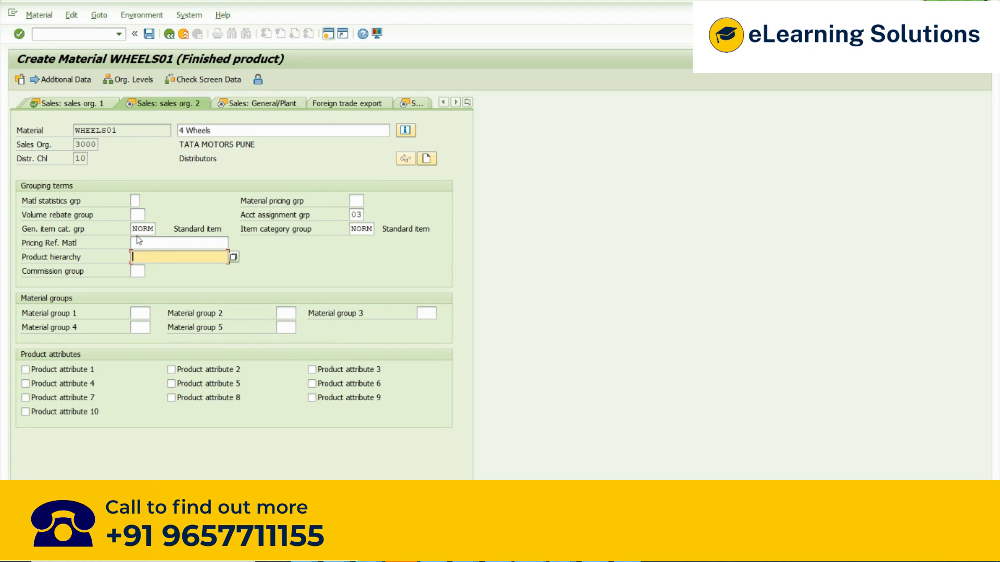
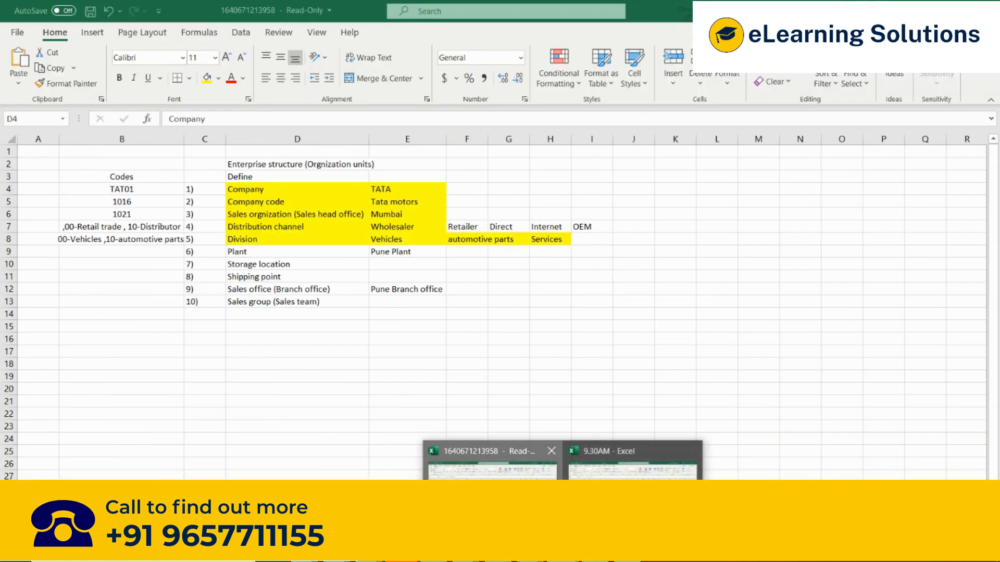
Glance at the enterprise structure spreadsheet, then return to the WHEELS01 material creation screen
left_click(491, 462)
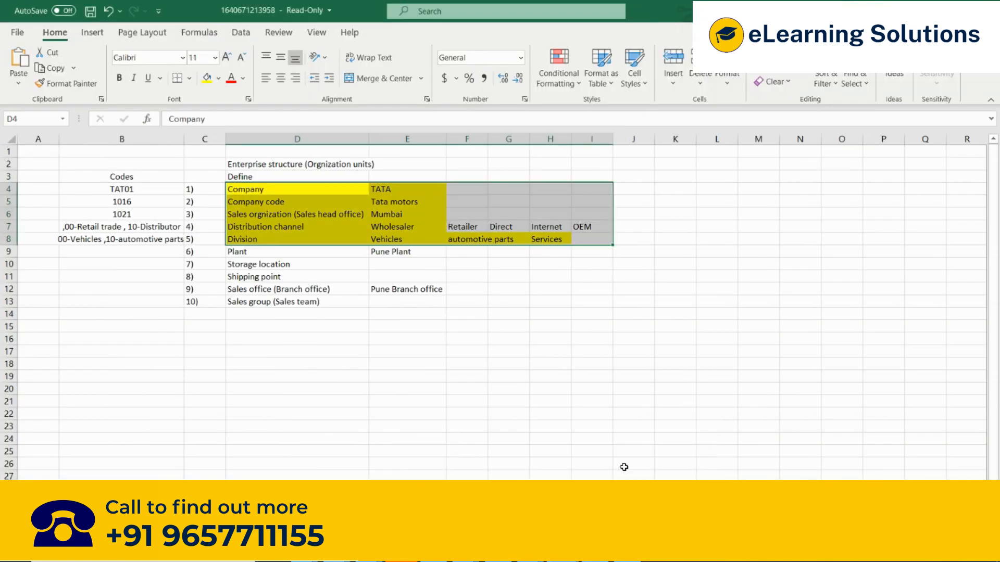
left_click(596, 316)
key("alt+Tab")
left_click(220, 252)
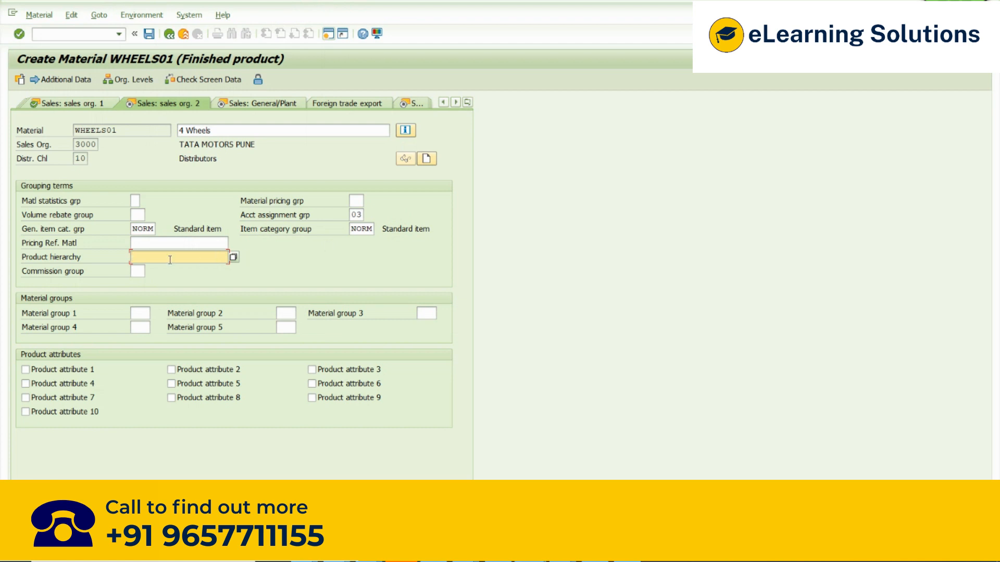
key("alt+Tab")
key("alt+Tab")
key("alt+Tab")
key("alt+Tab")
key("alt+Tab")
key("alt+Tab")
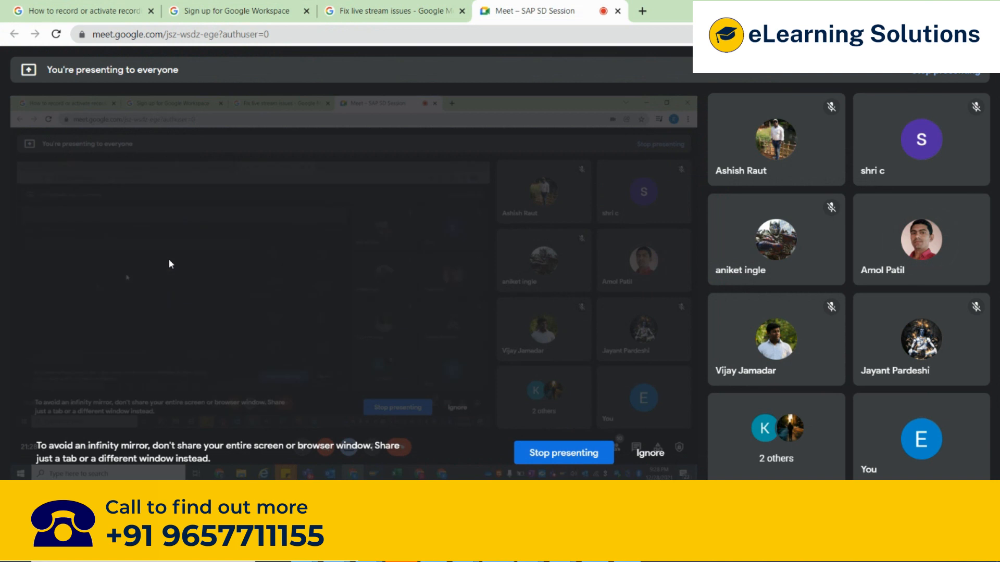
key("alt+Tab")
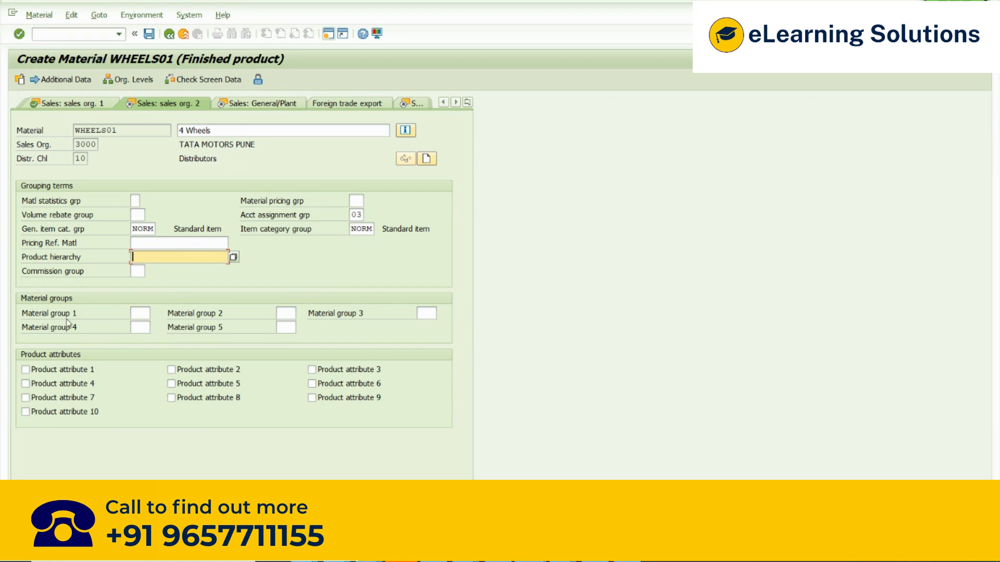
Review the Material group 1 value list for WHEELS01 and close it without choosing
left_click(146, 313)
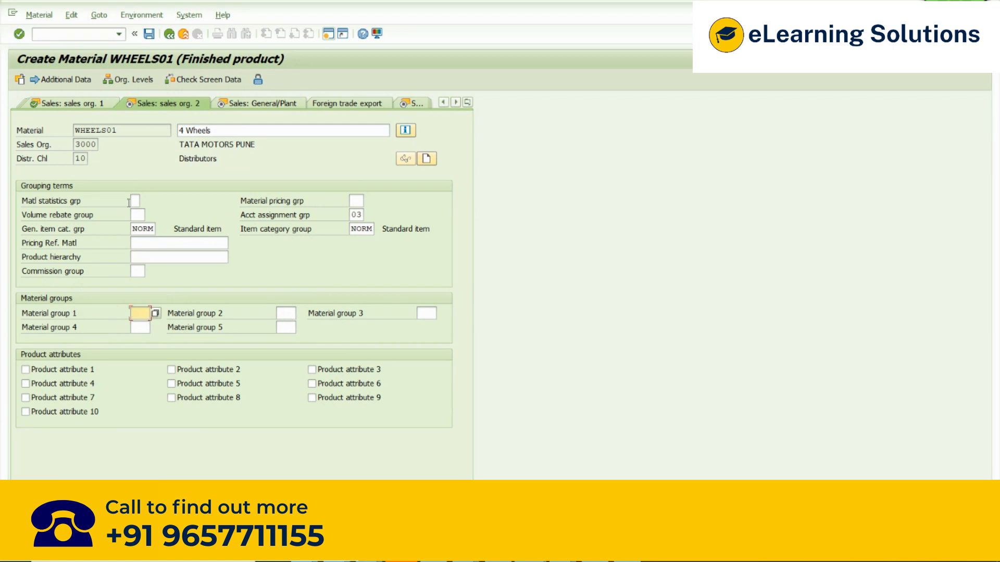
left_click_drag(127, 130, 58, 129)
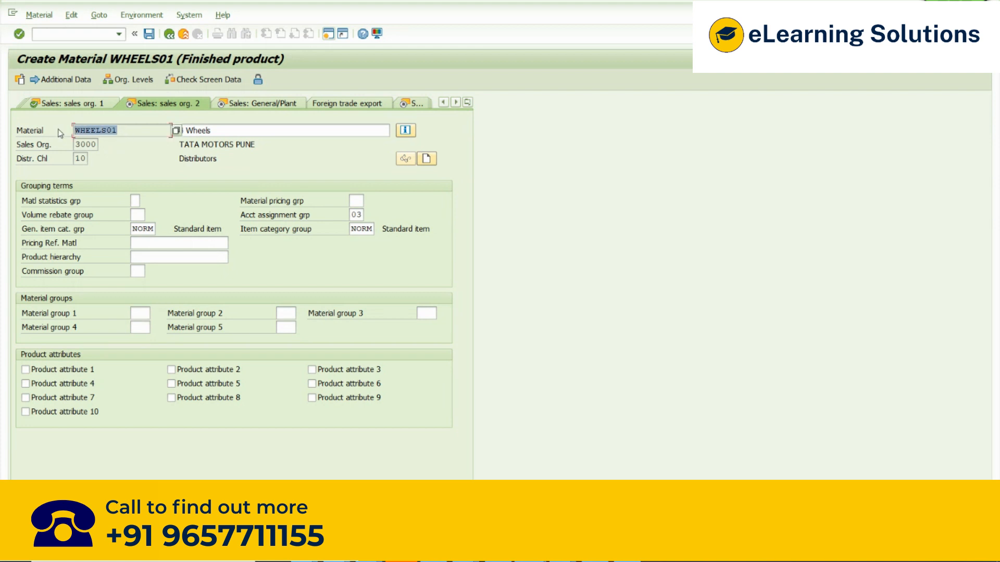
left_click(148, 314)
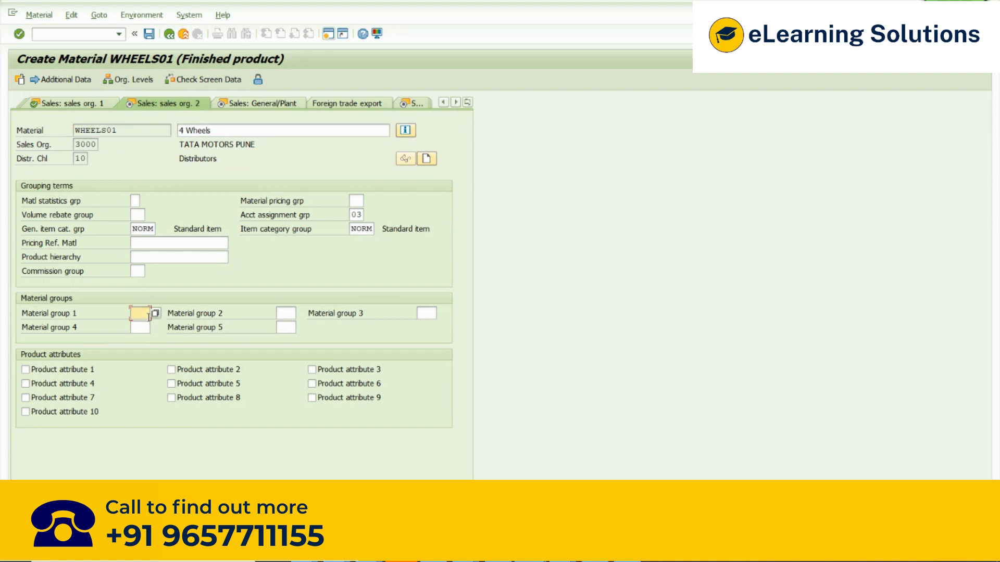
left_click(130, 130)
double_click(130, 130)
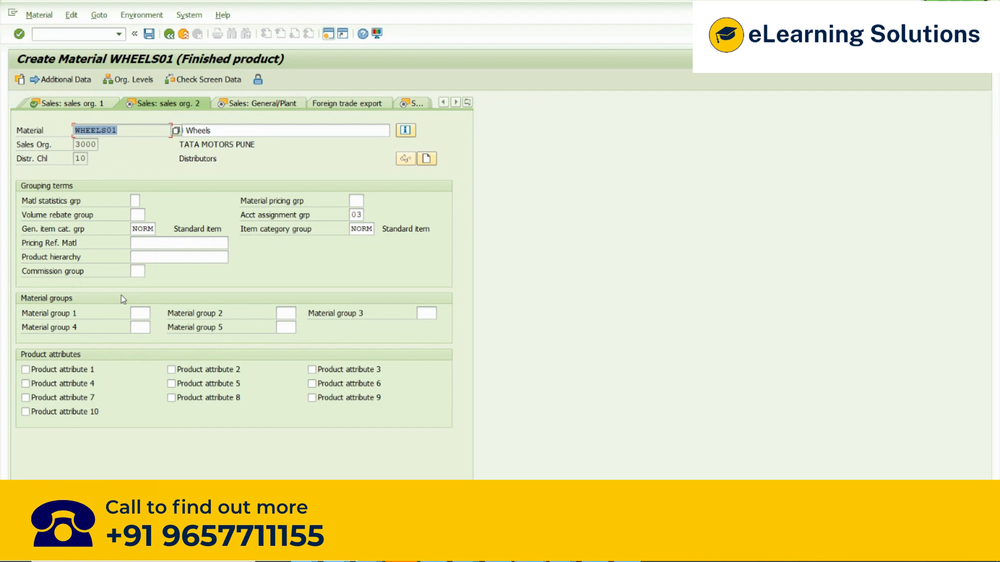
left_click(137, 311)
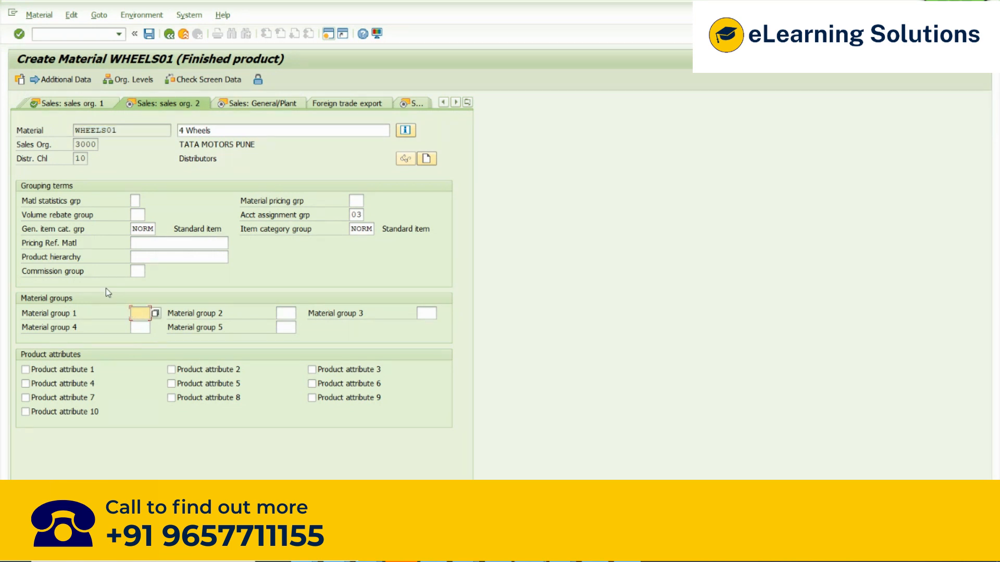
left_click(155, 313)
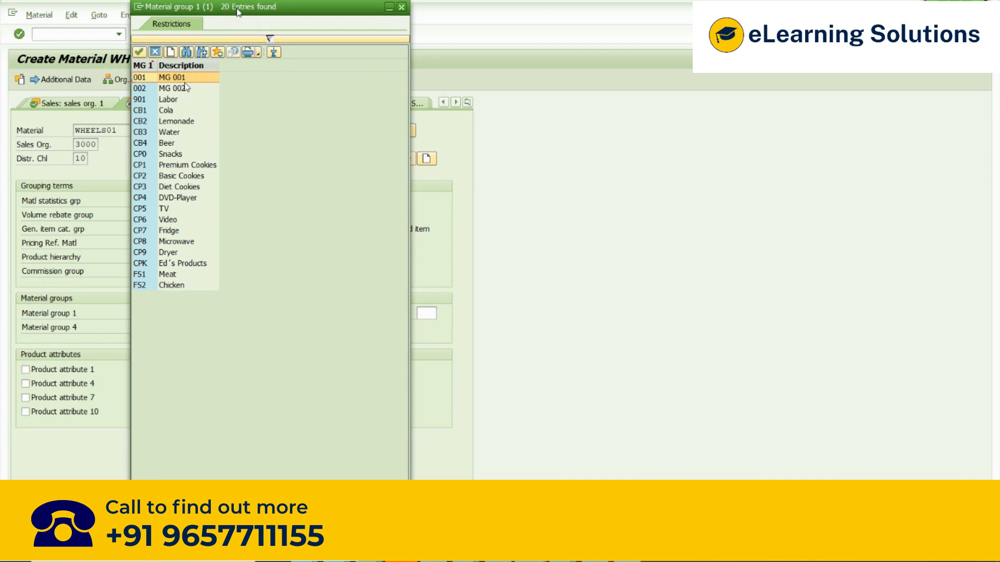
left_click_drag(237, 10, 529, 10)
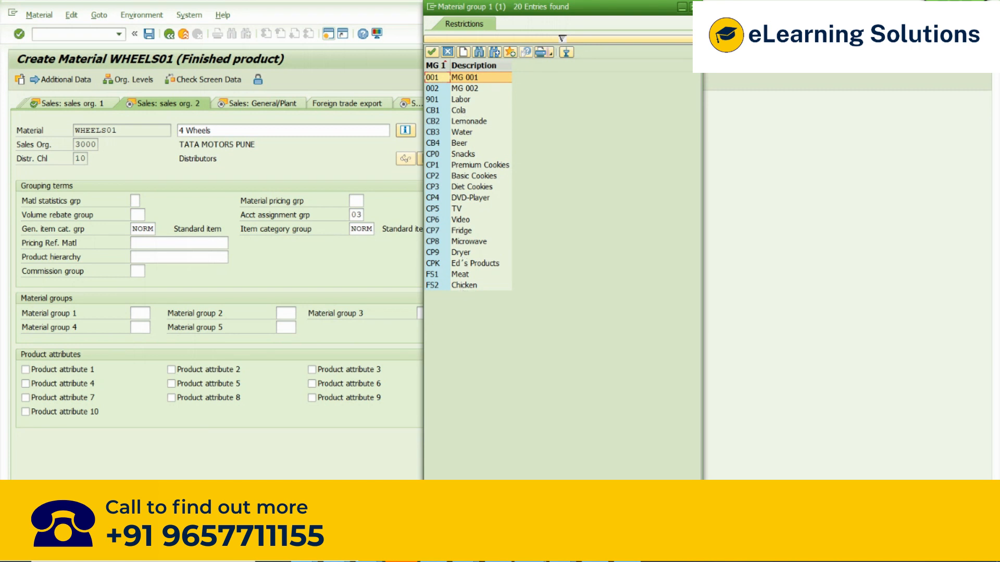
left_click(694, 7)
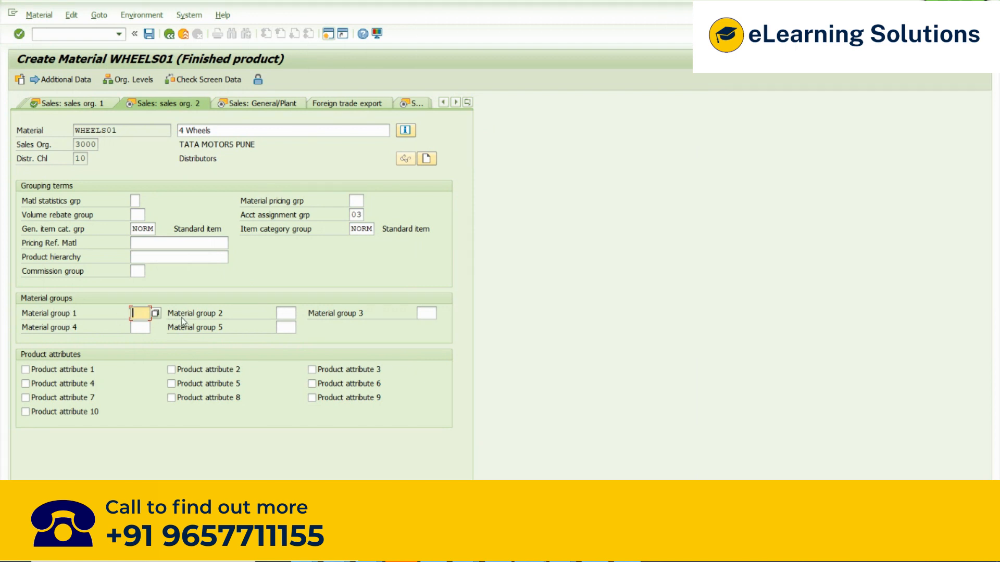
Check the Material group 2 value list and close it without selecting a value
left_click(289, 315)
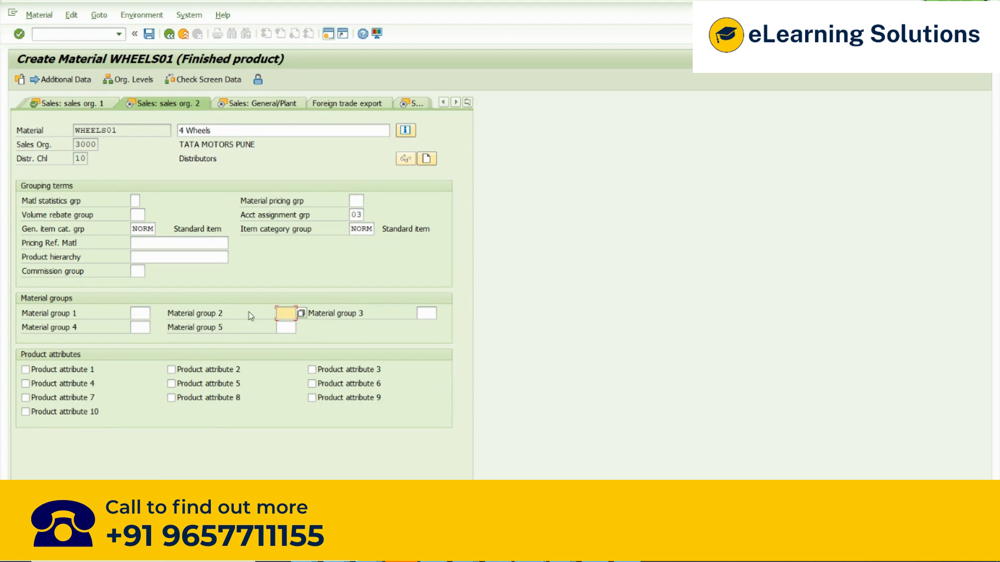
left_click(300, 313)
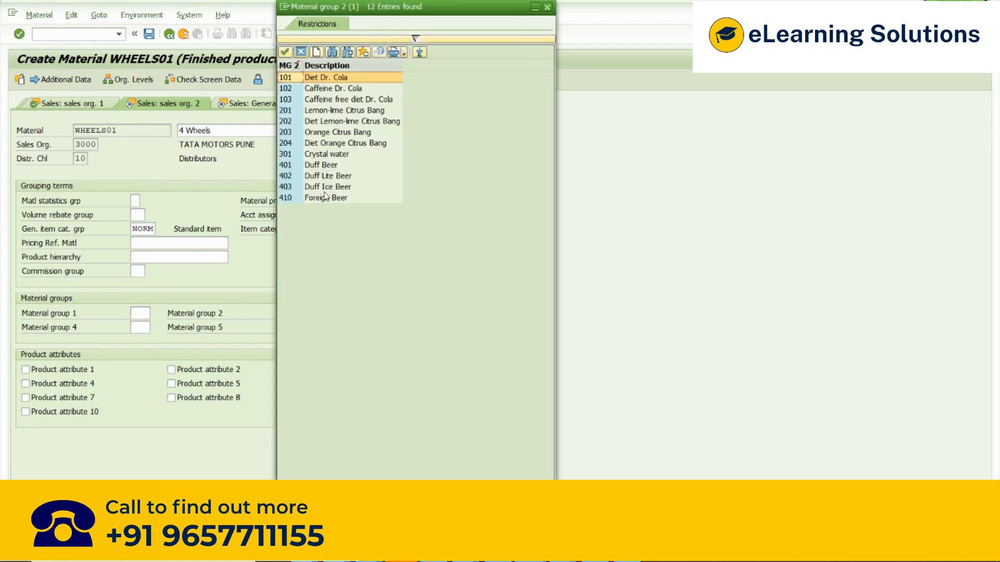
left_click(548, 6)
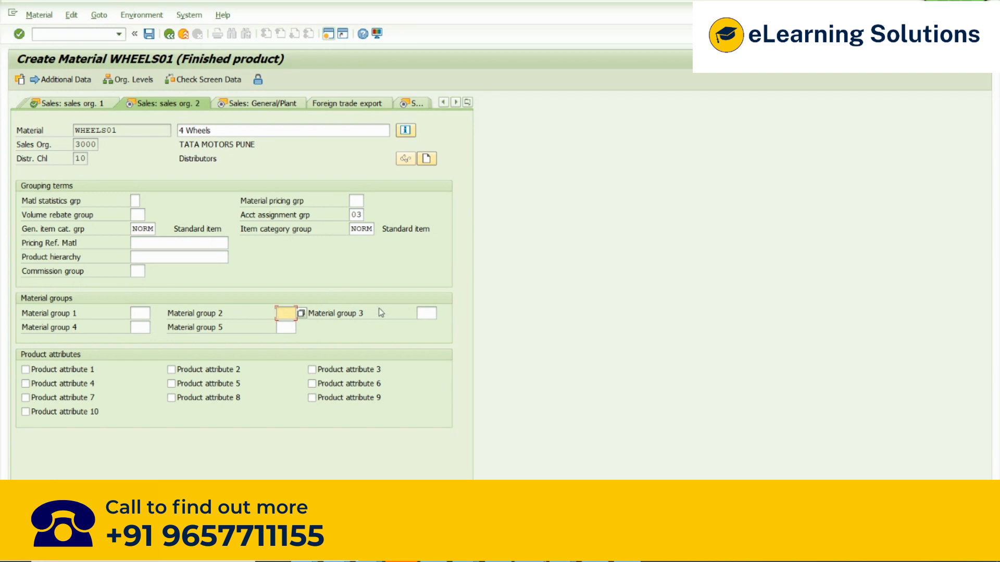
left_click(437, 316)
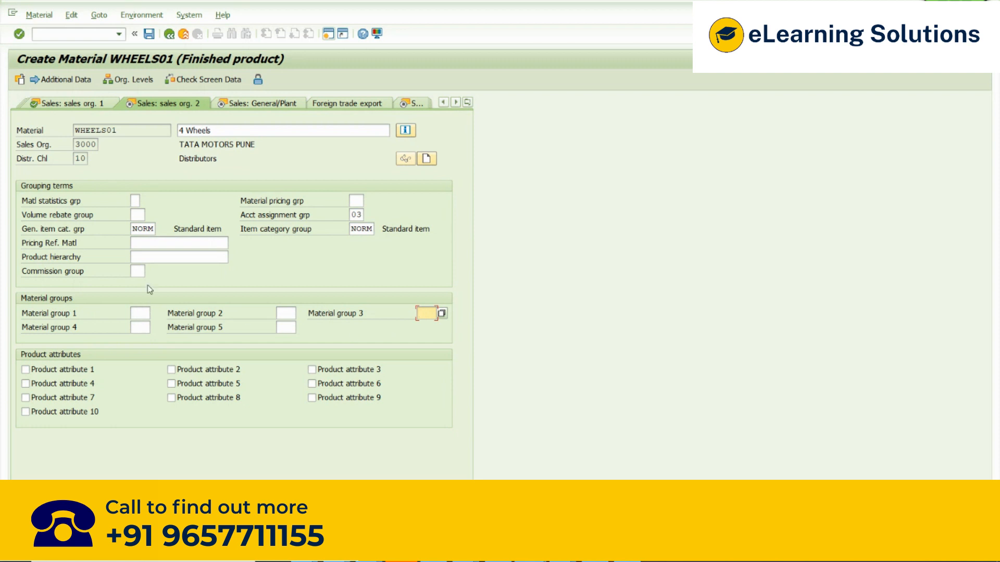
Step through WHEELS01's Material group 1 to 5 fields
double_click(104, 130)
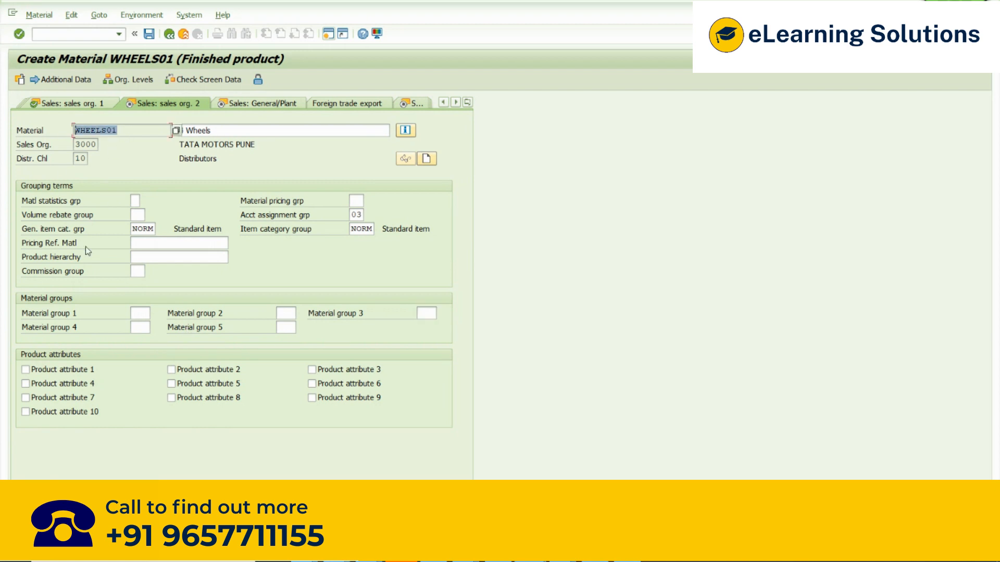
left_click(140, 313)
left_click(237, 316)
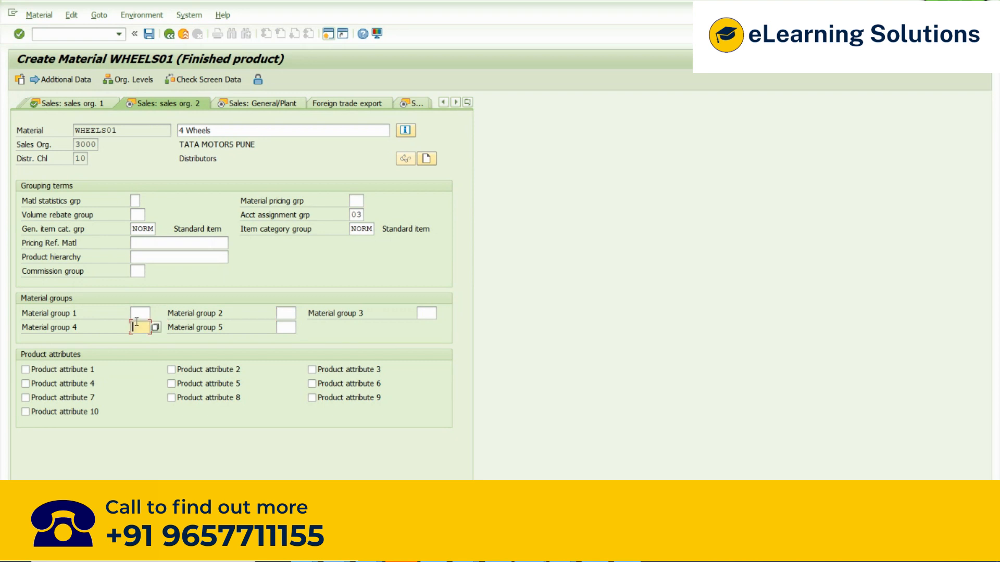
left_click(285, 327)
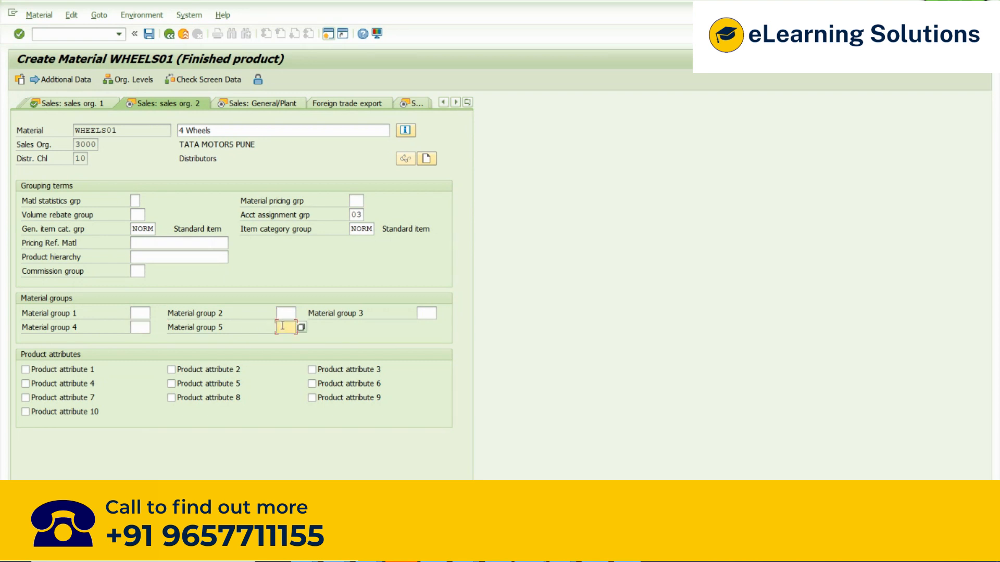
left_click(140, 327)
left_click(91, 331)
Reopen and close the Material group 1 value list, then check Material groups 2 and 3
left_click(139, 314)
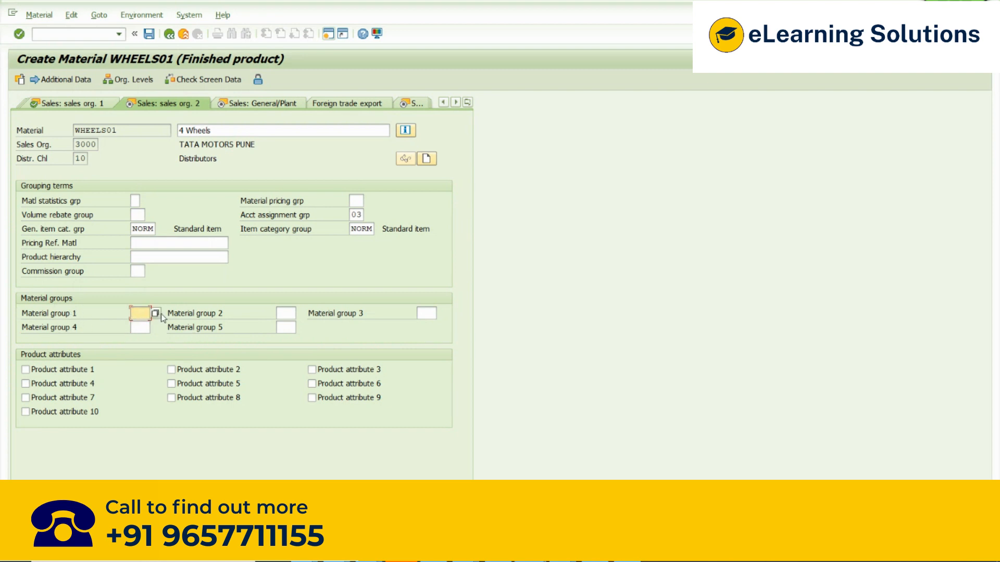
left_click(156, 314)
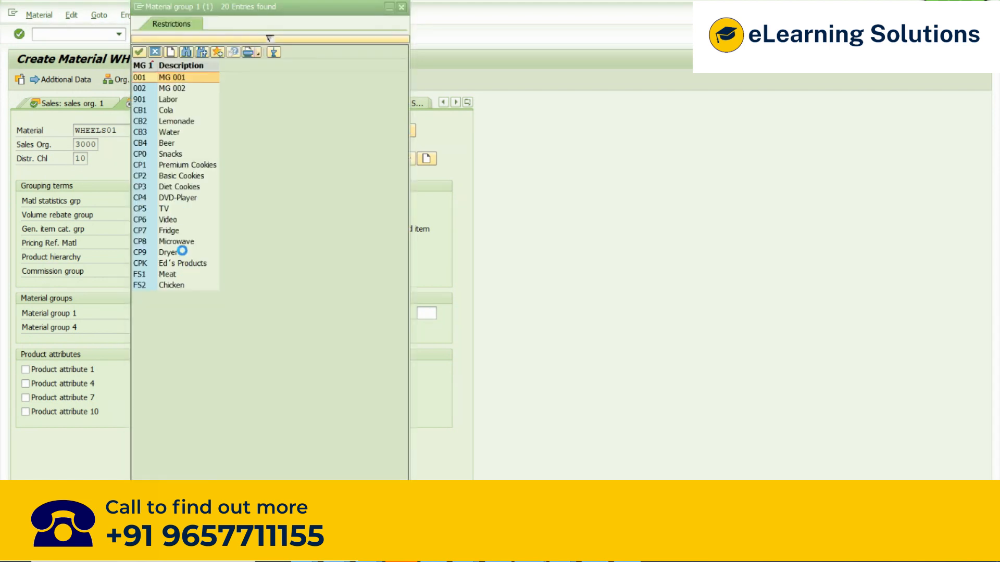
left_click(401, 6)
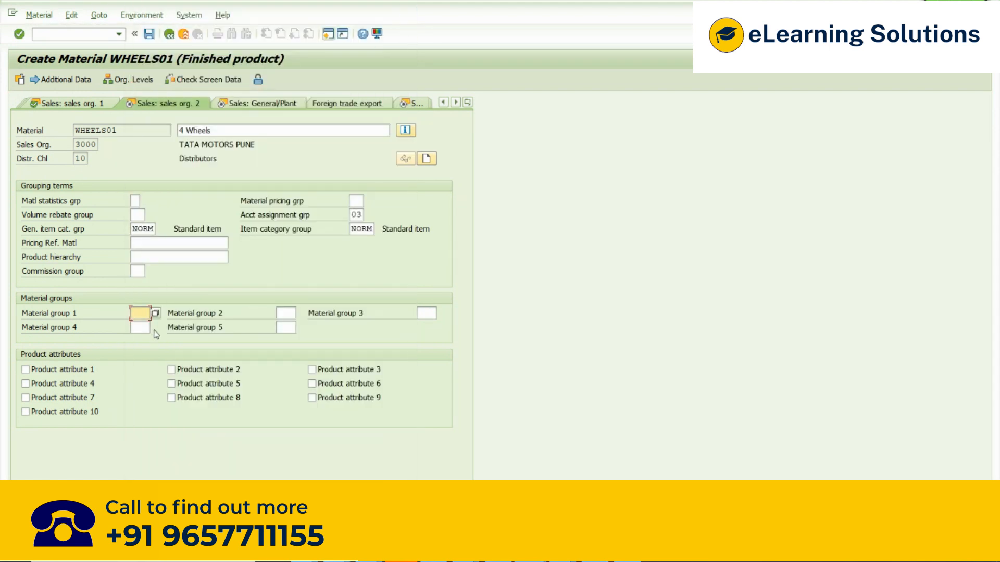
left_click(290, 314)
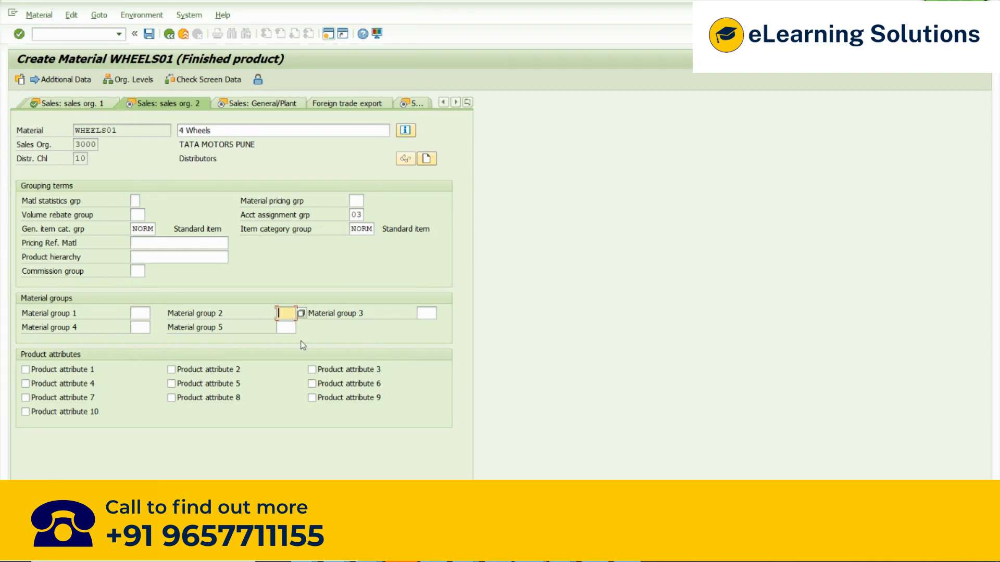
left_click(332, 317)
left_click(426, 314)
left_click(129, 331)
Review WHEELS01's account assignment group, NORM item category groups, and empty product hierarchy and Material group 1
left_click(359, 216)
left_click(148, 229)
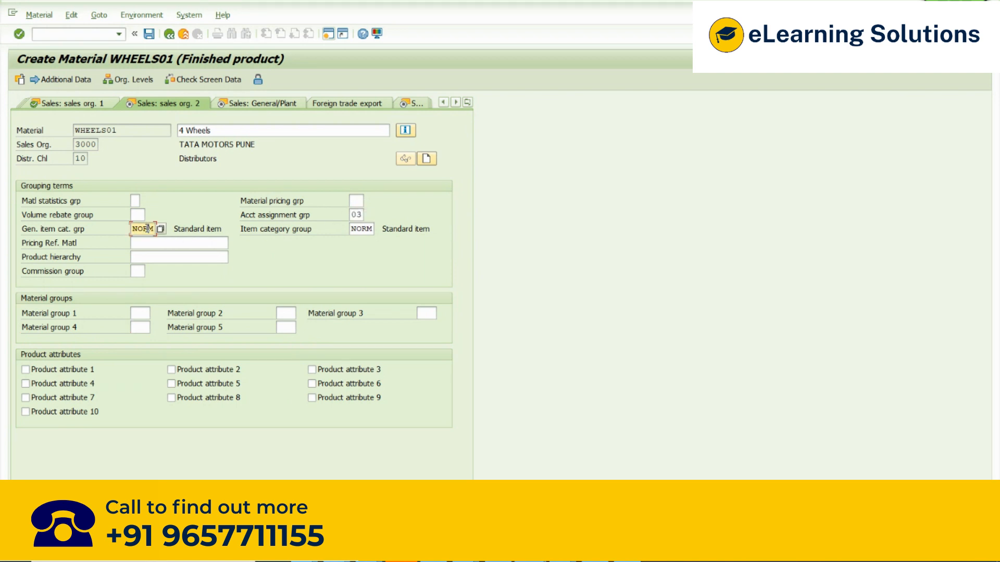
left_click(368, 231)
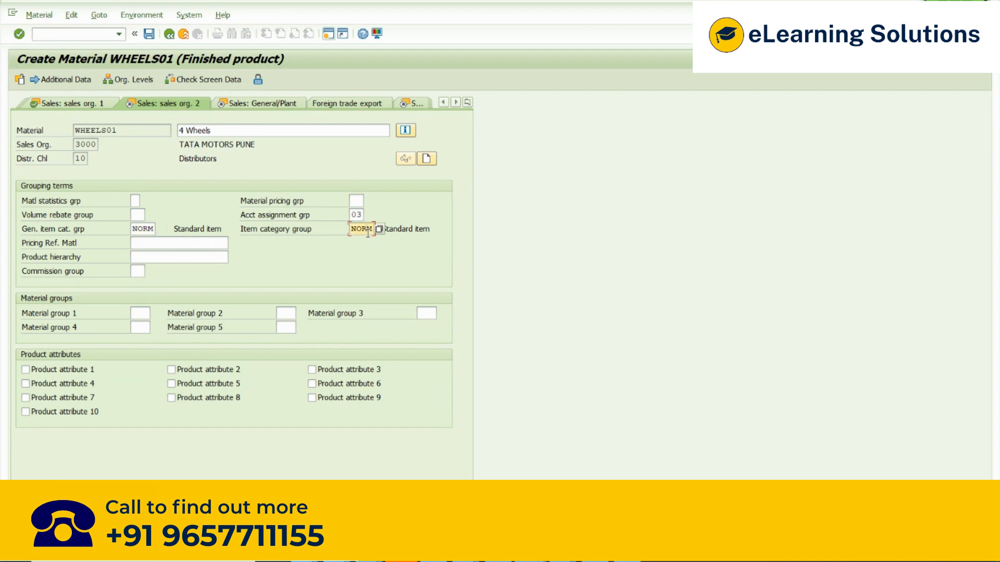
left_click(144, 257)
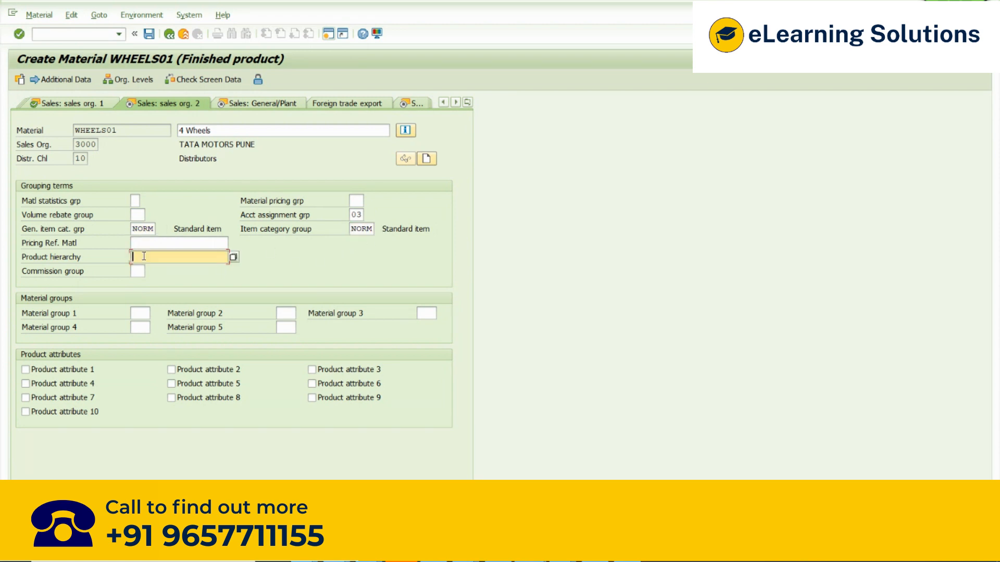
left_click(143, 313)
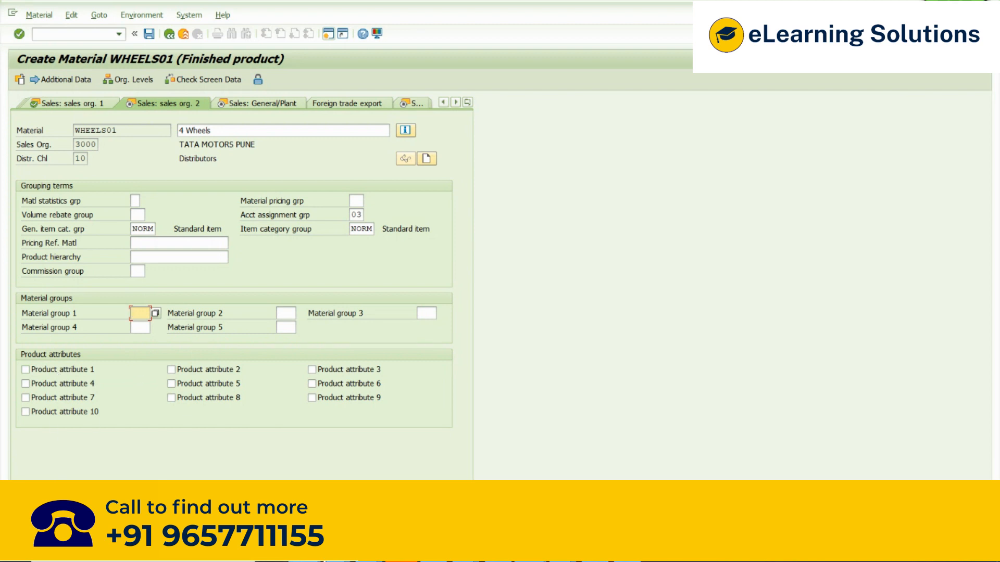
Open 1st book-TSCM60_1_.pdf from the SAP SD > SAP Books folder in Google Drive
left_click(304, 552)
left_click(162, 458)
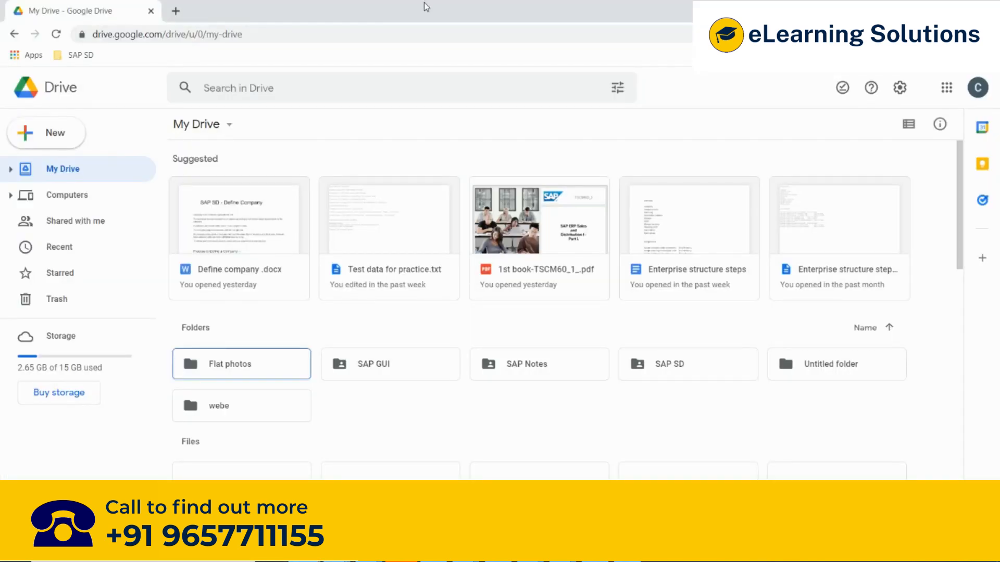
double_click(663, 373)
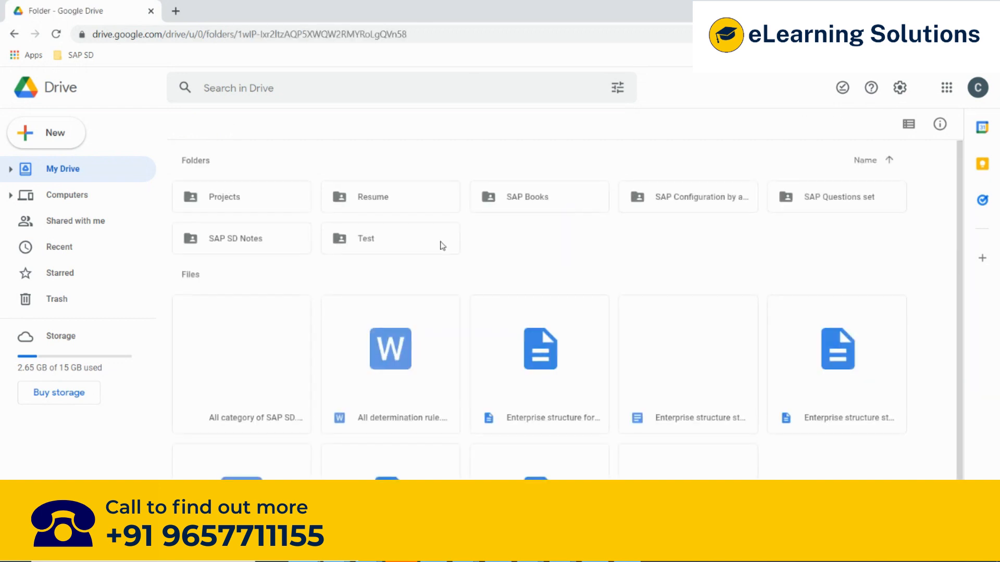
double_click(542, 204)
double_click(252, 244)
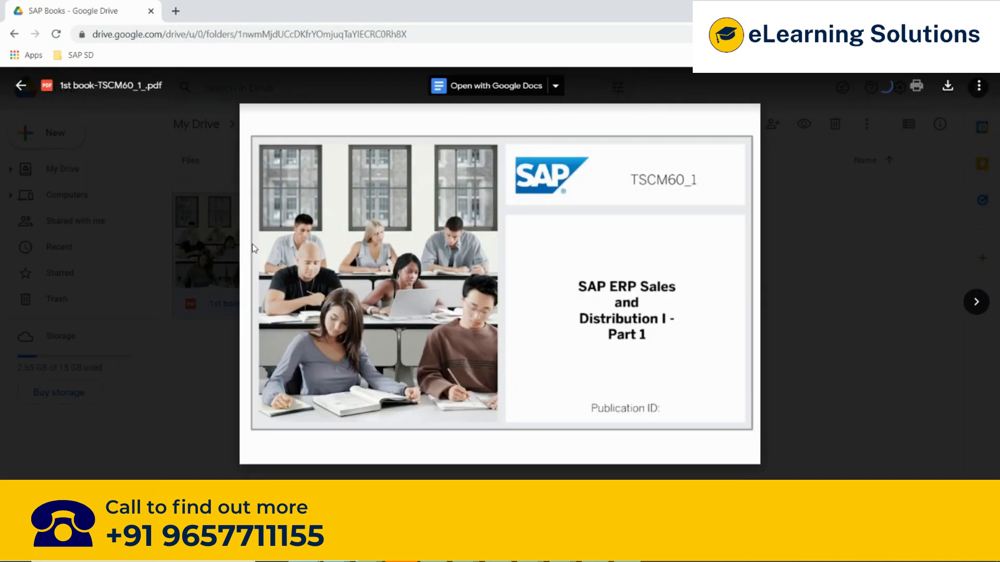
Search the PDF for 'Material' and return to the SAP window
key("ctrl+f")
type("M")
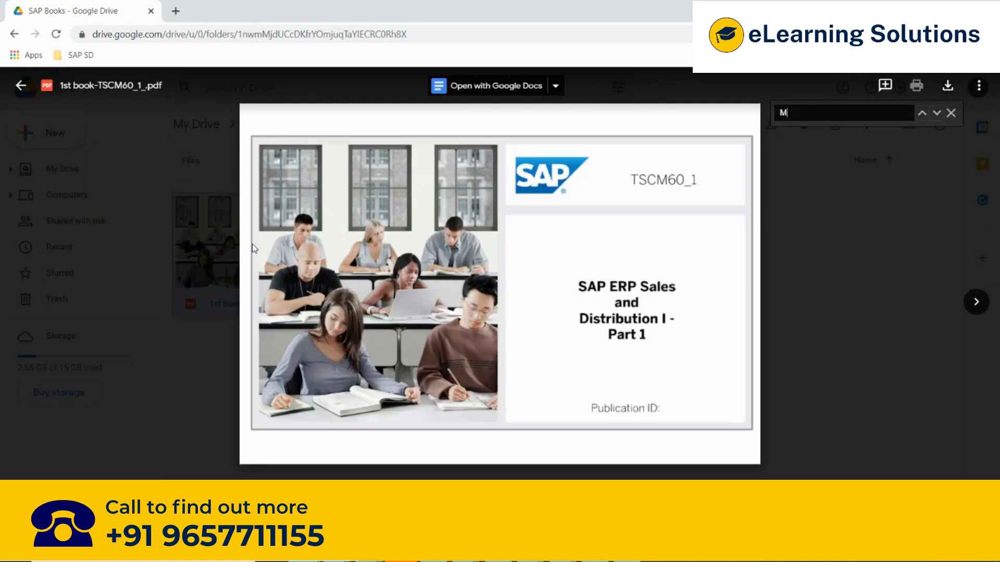
type("aterial")
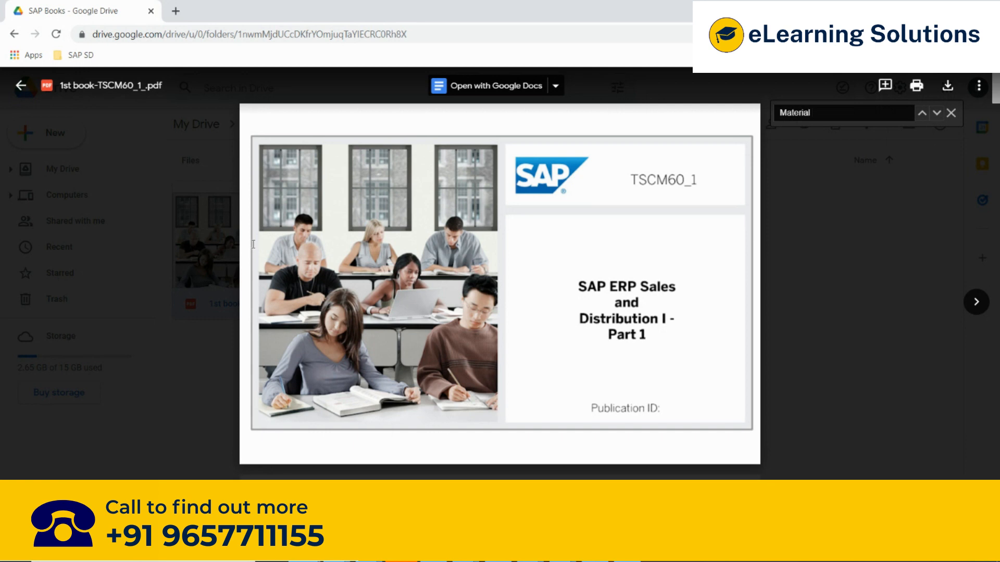
key("alt+Tab")
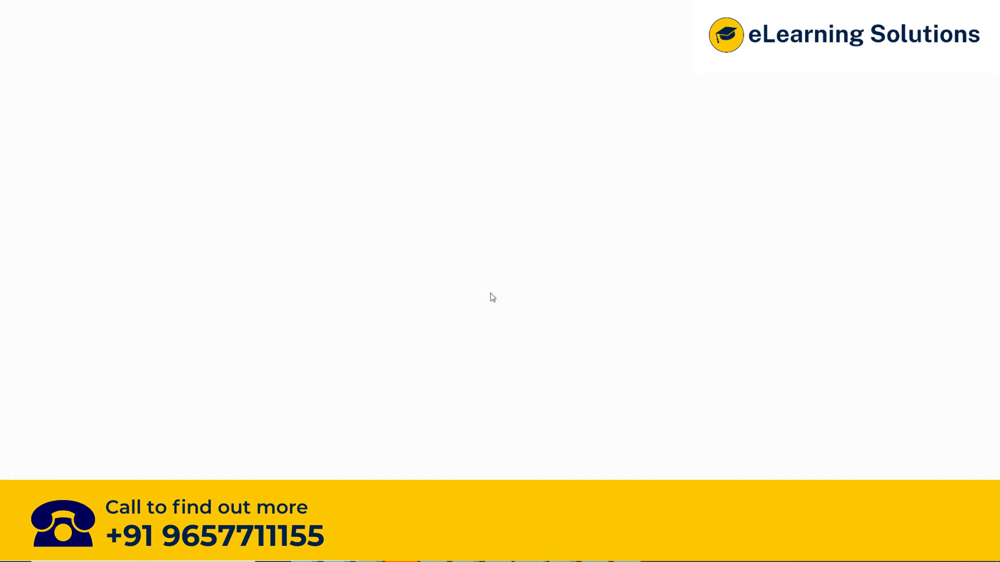
Open the SAP Reference IMG with transaction SPRO
type("SPRO")
key("Return")
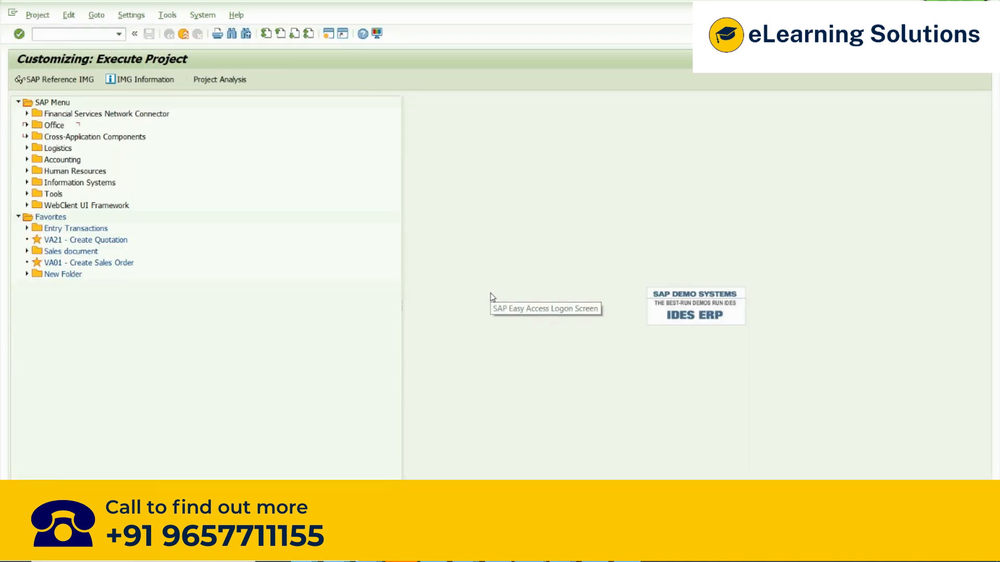
key("F5")
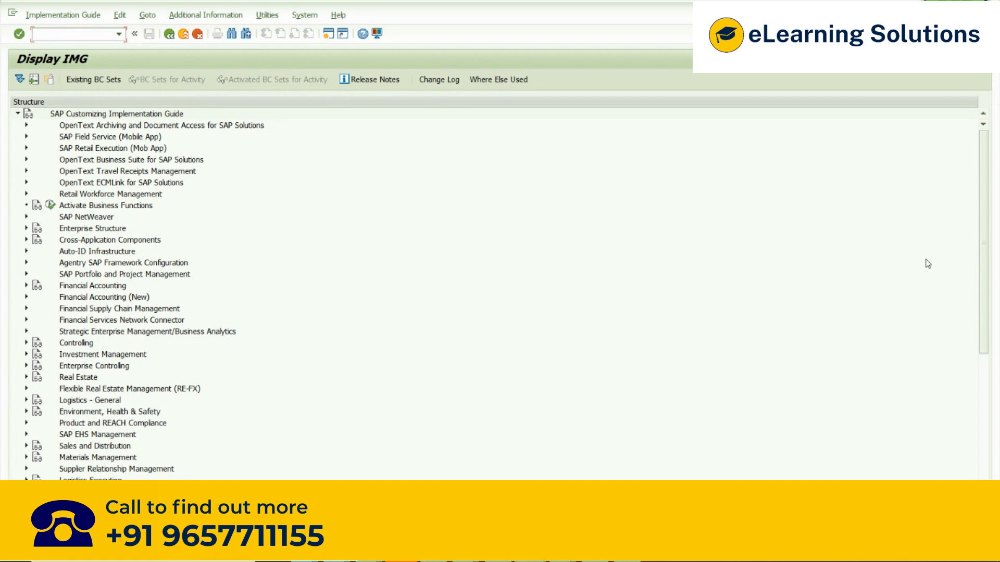
left_click_drag(986, 252, 986, 334)
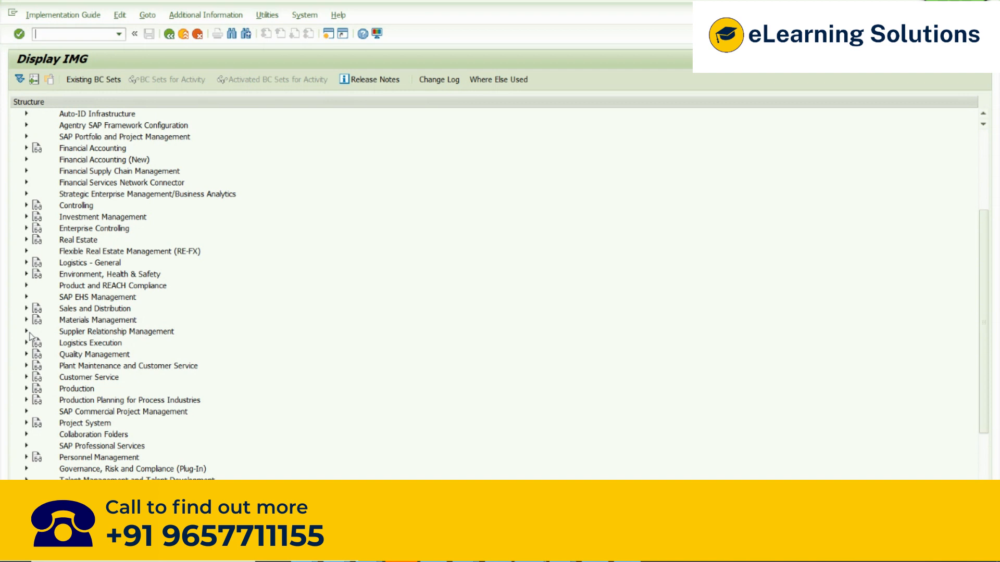
Browse Logistics - General and Logistics Execution > Shipping > Basic Shipping Functions, then collapse them
left_click(26, 264)
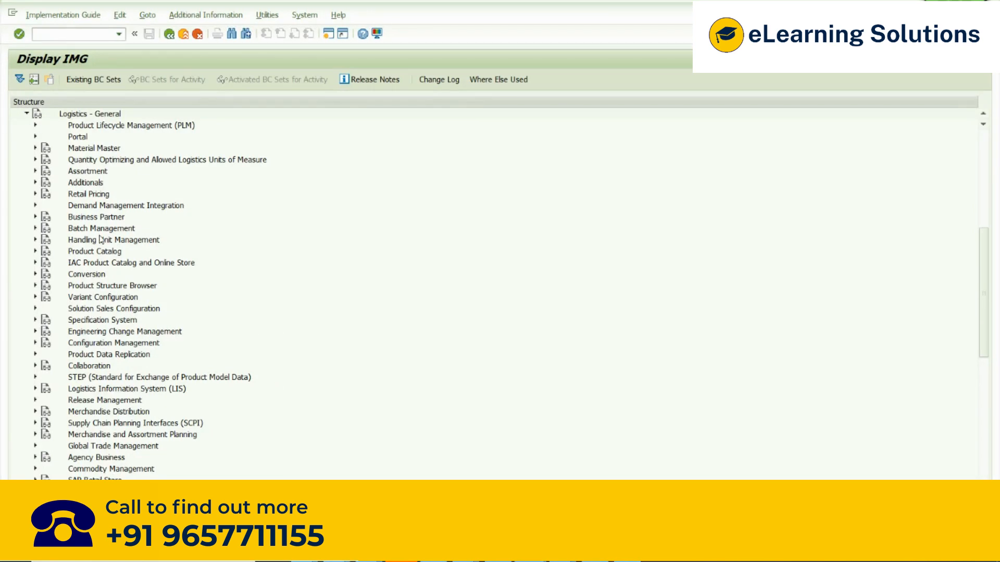
left_click(26, 113)
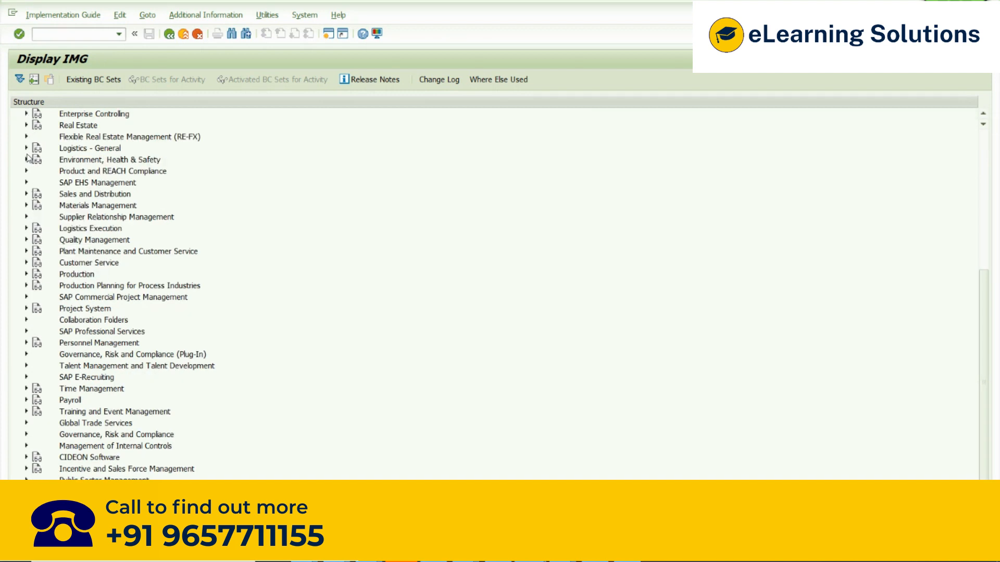
left_click(26, 228)
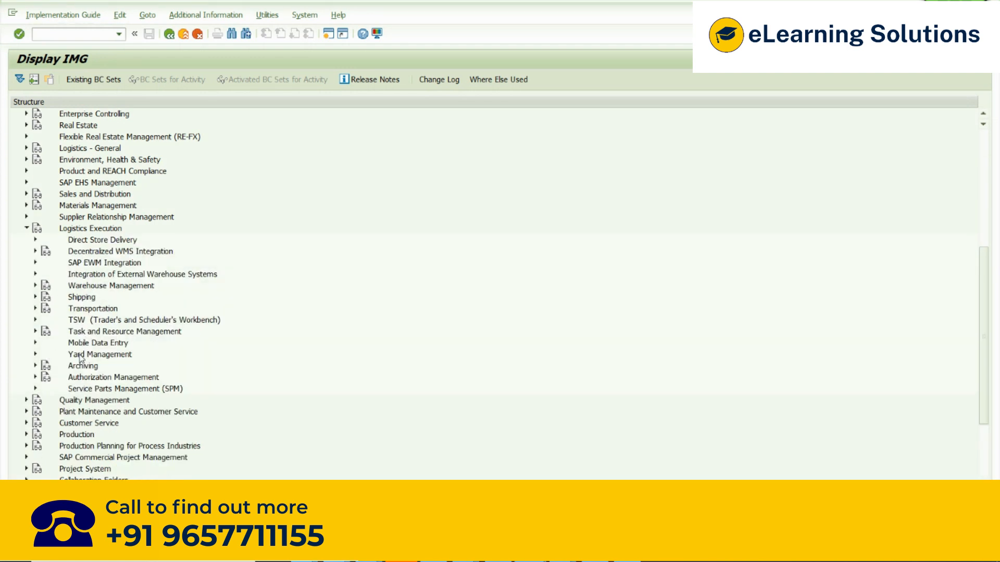
left_click(36, 297)
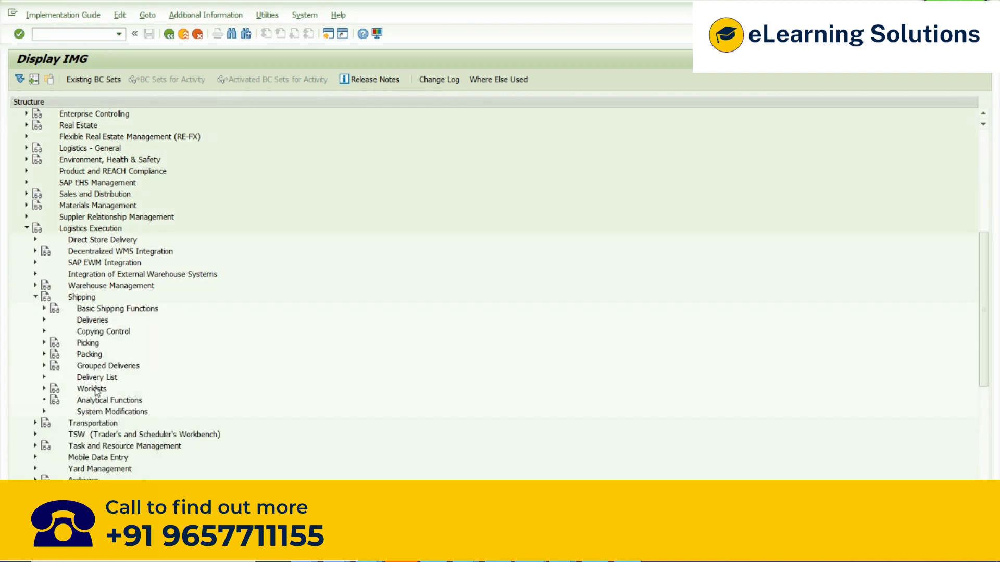
left_click(44, 309)
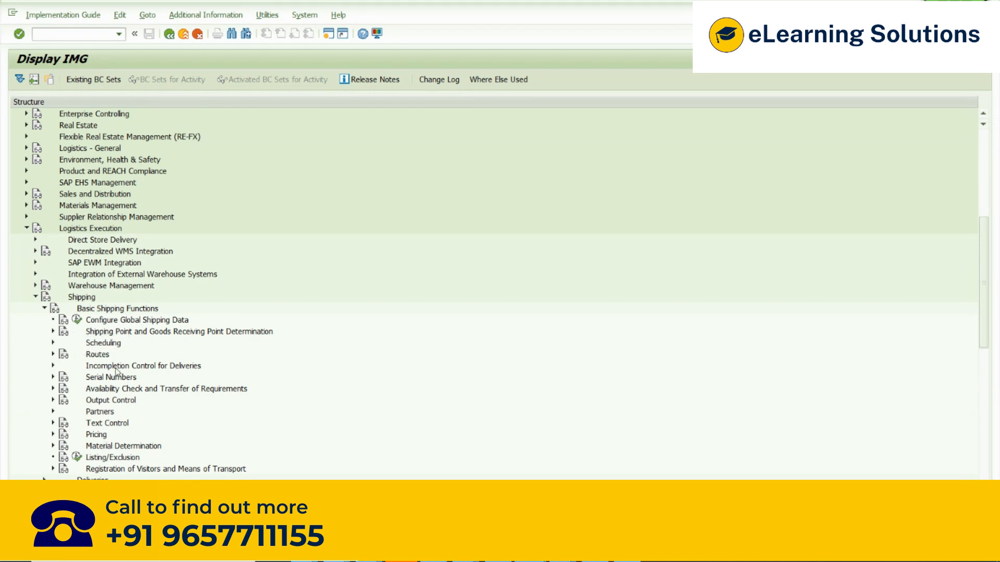
left_click(44, 309)
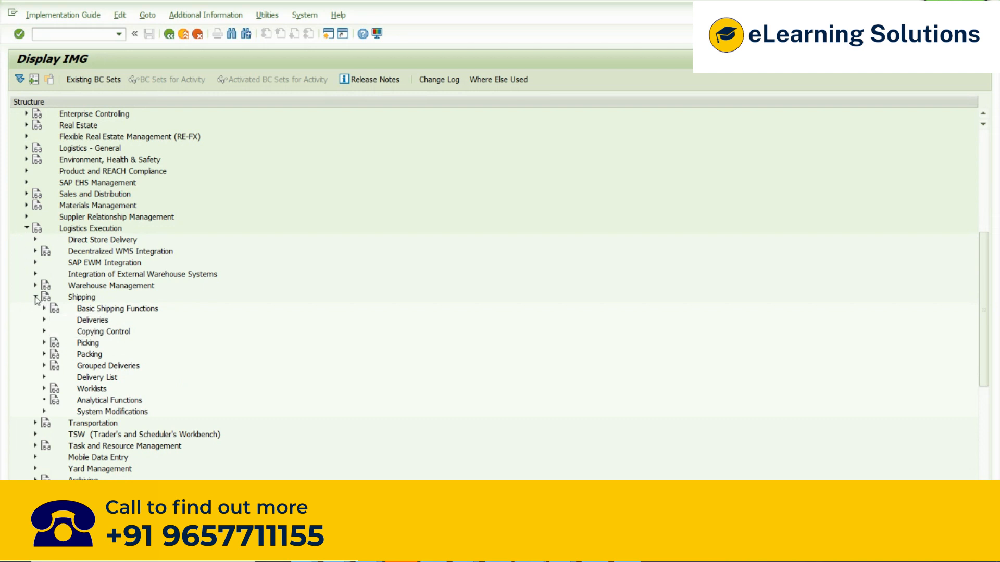
left_click(35, 297)
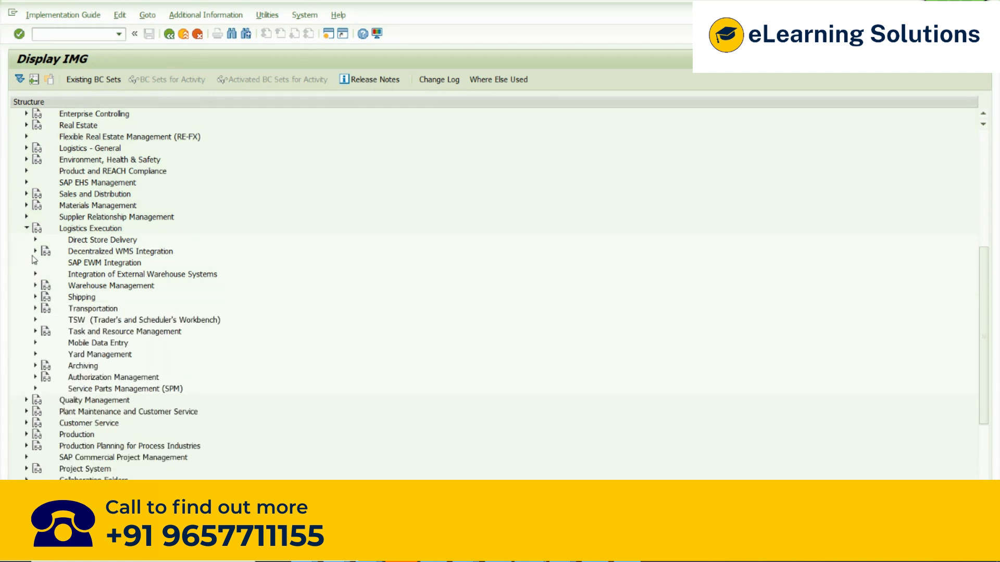
Browse Sales and Distribution > Basic Functions, then collapse the Sales and Distribution area
left_click(26, 194)
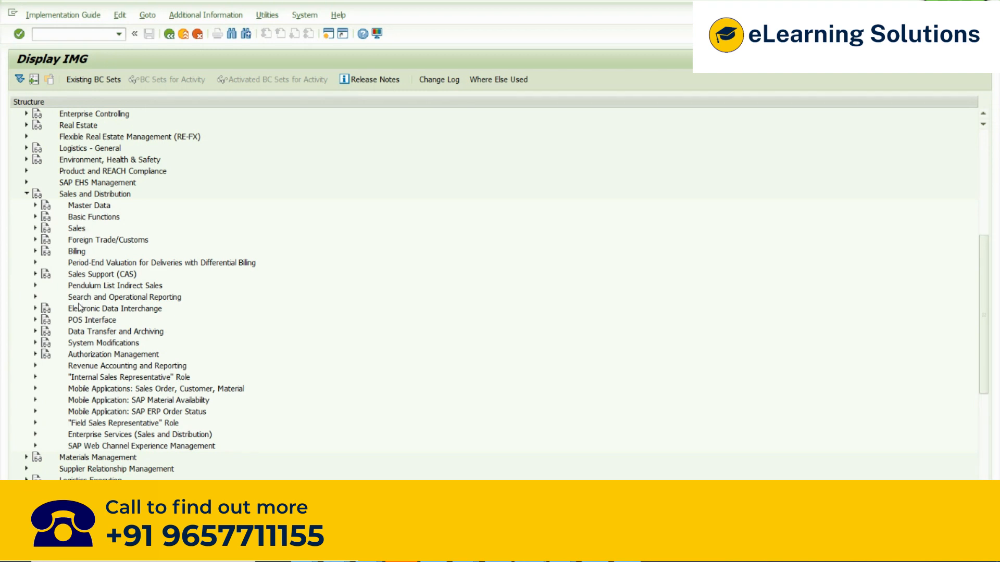
left_click(35, 218)
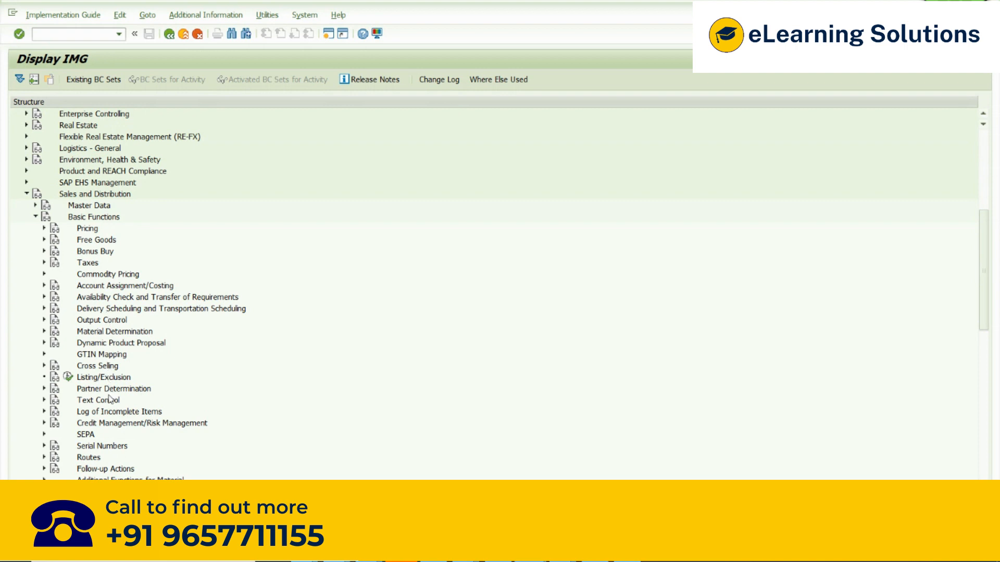
left_click(35, 217)
key("alt+Tab")
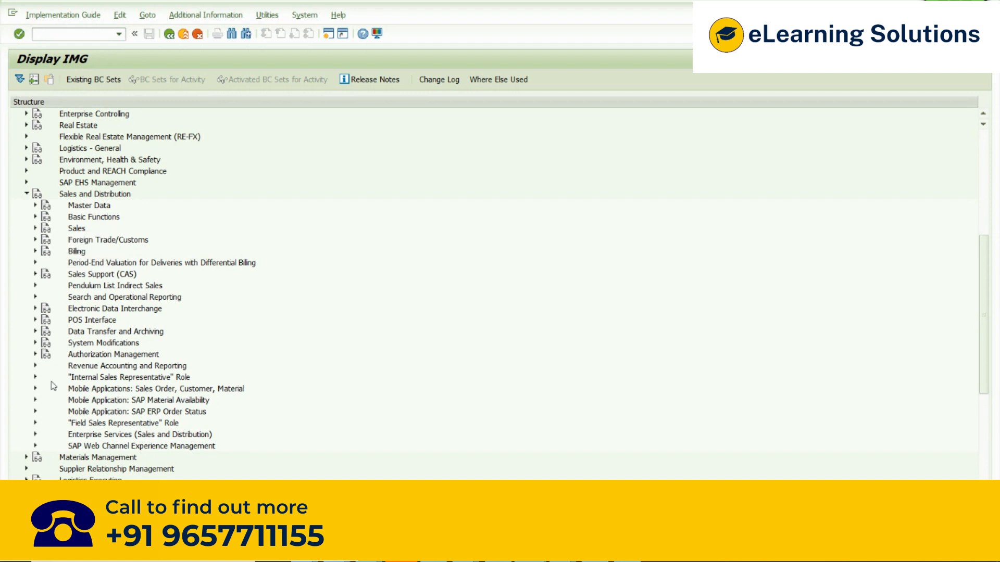
left_click(27, 194)
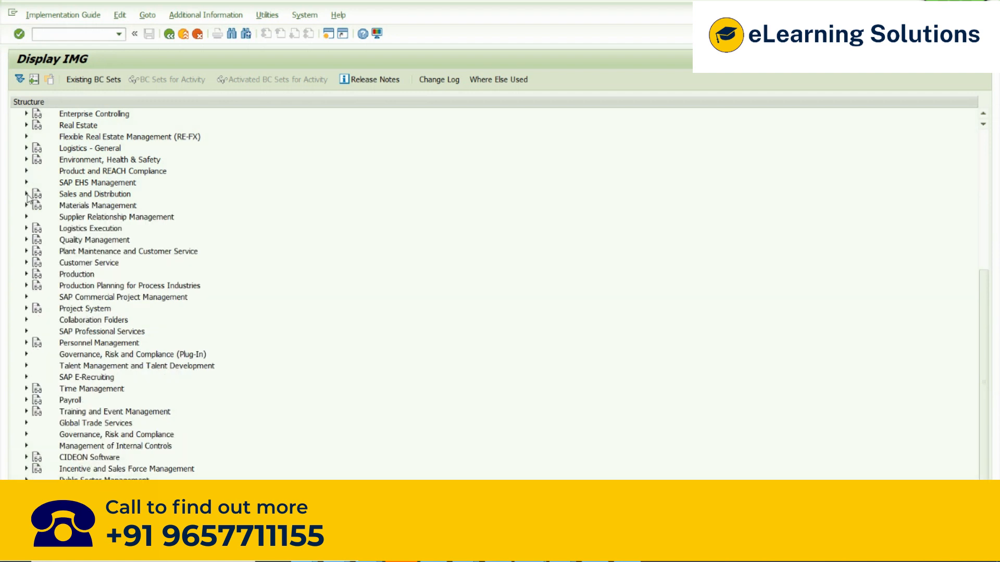
Google 'product attributes configuration SAP' in a new Chrome tab
key("alt+Tab")
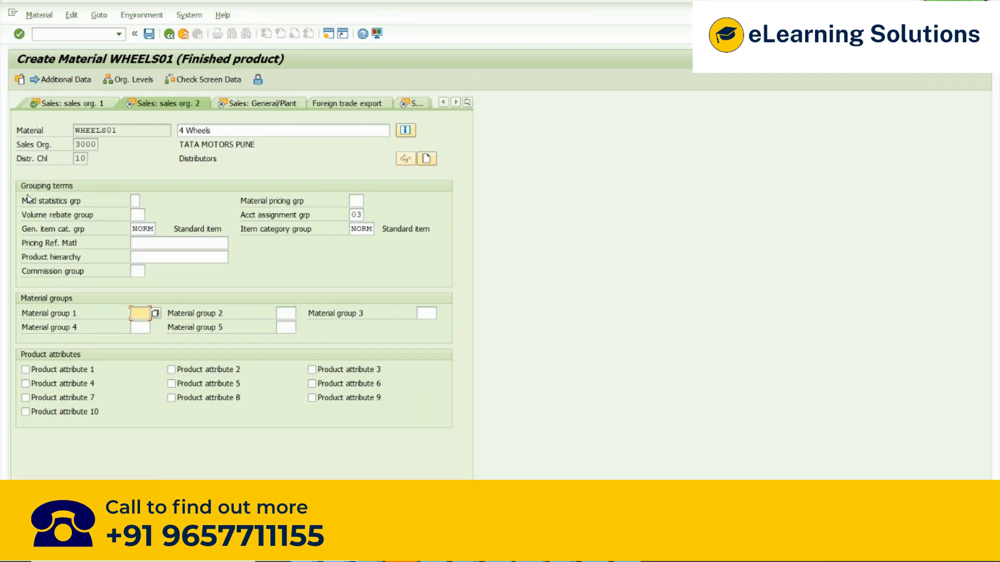
left_click(156, 456)
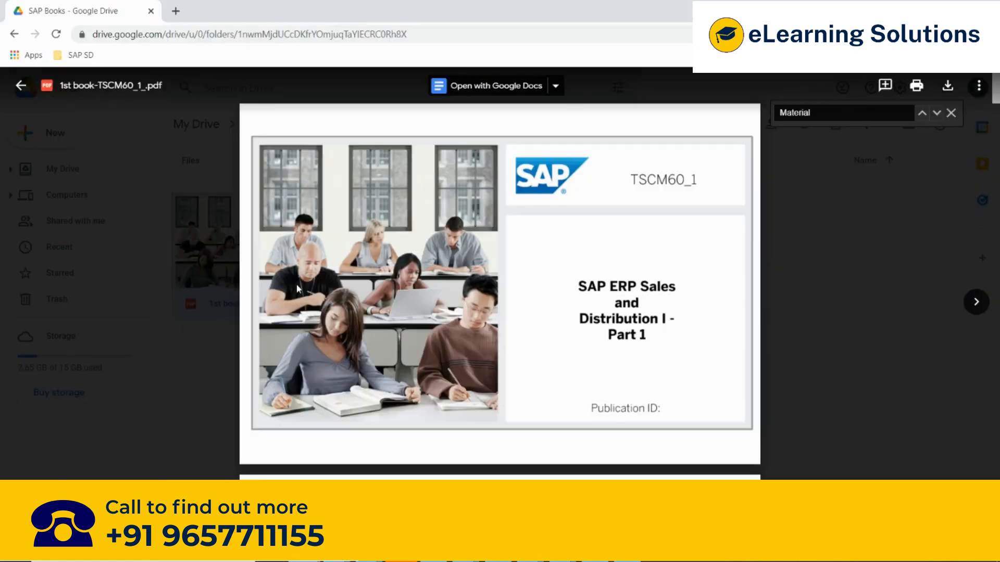
left_click(176, 10)
type("produ")
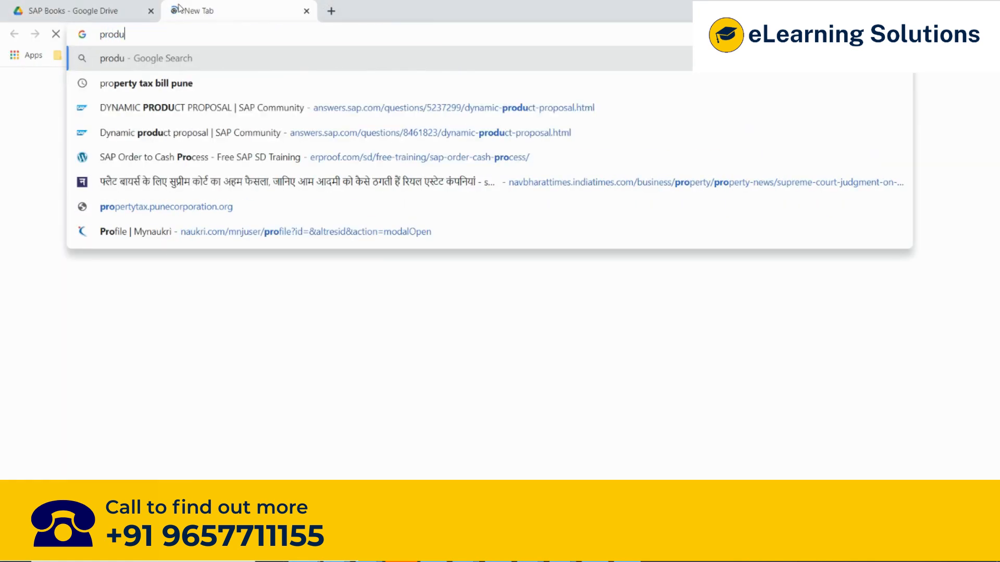
type("ct attri")
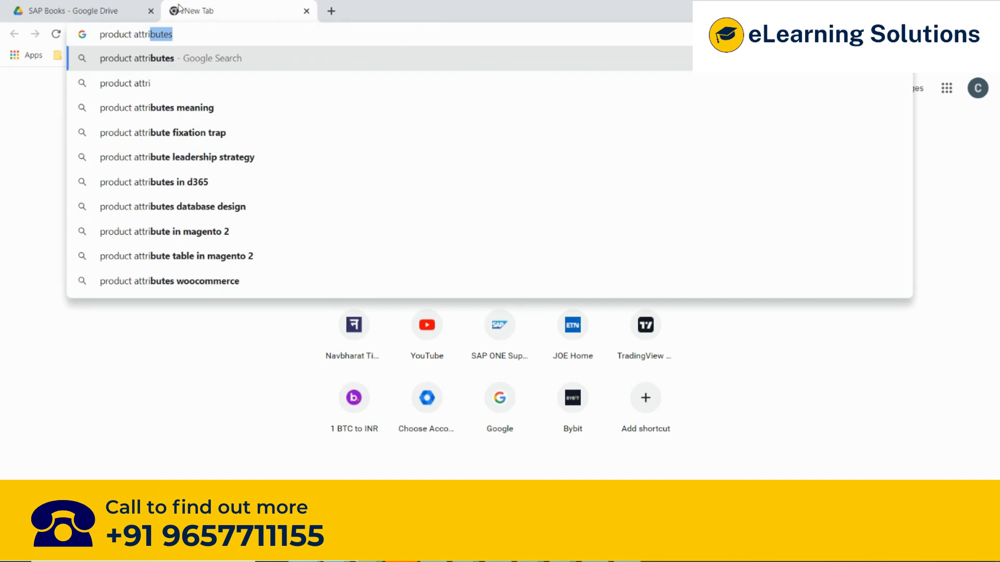
type("butes configuration in")
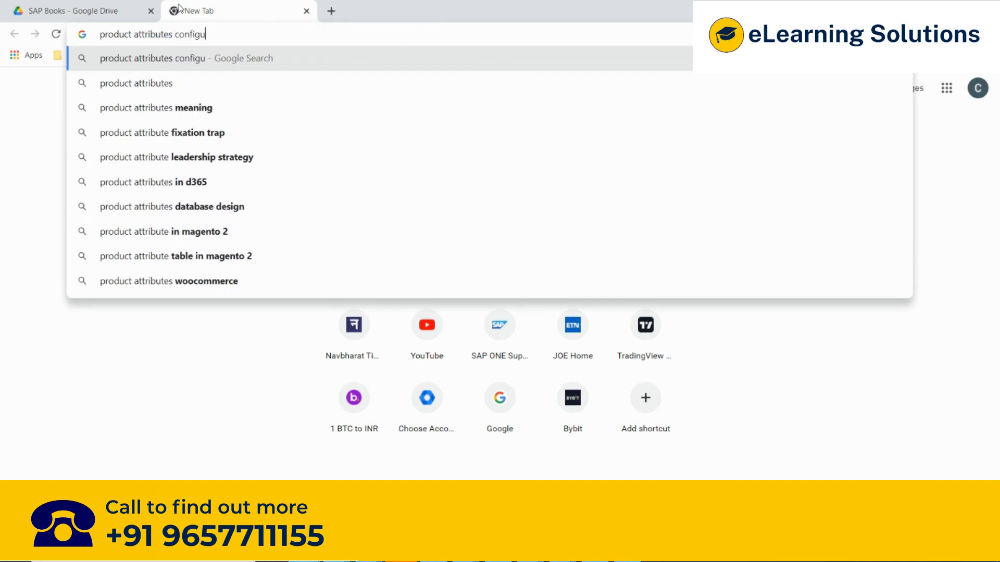
key("BackSpace")
key("BackSpace")
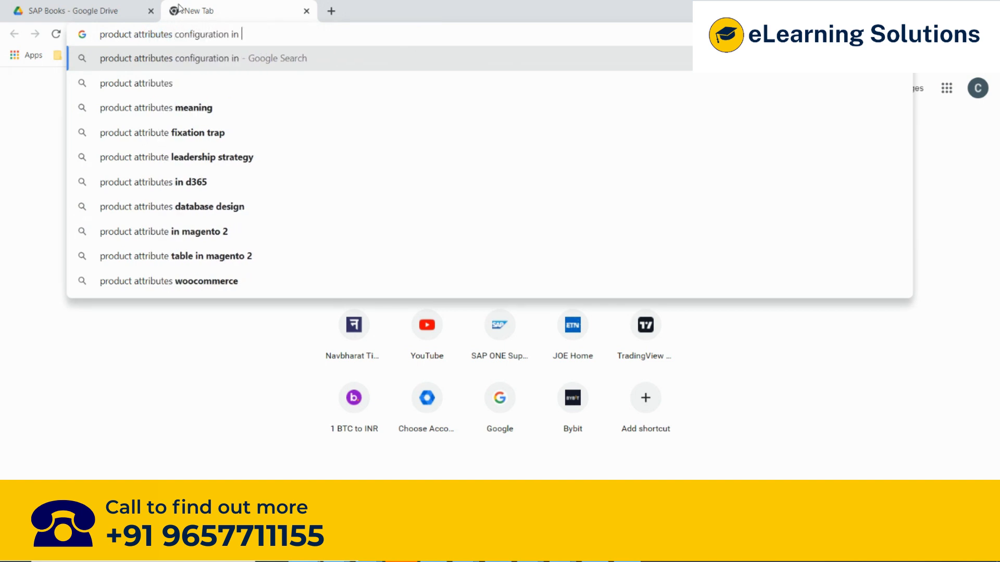
key("BackSpace")
key("Return")
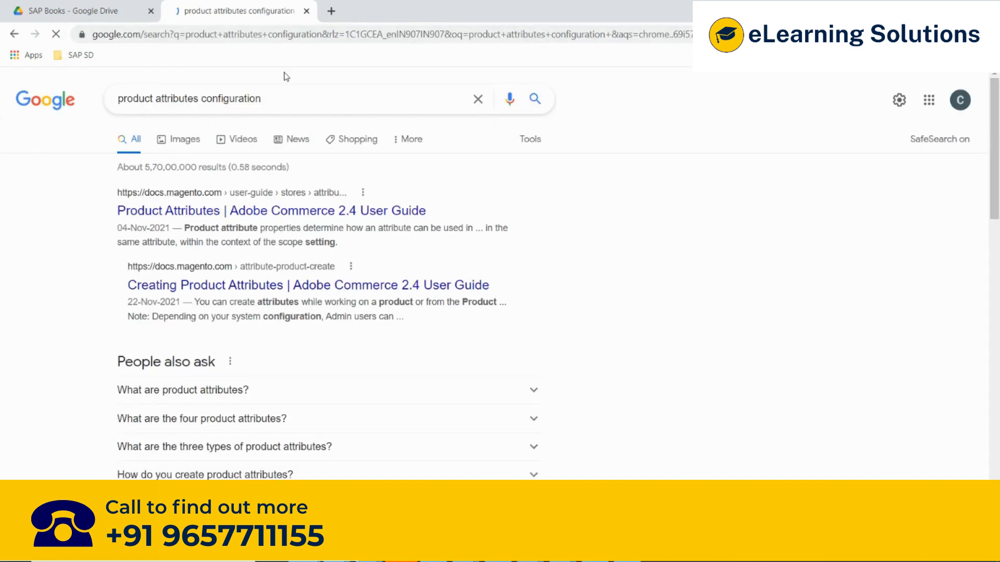
left_click(280, 97)
type("SAP")
key("Return")
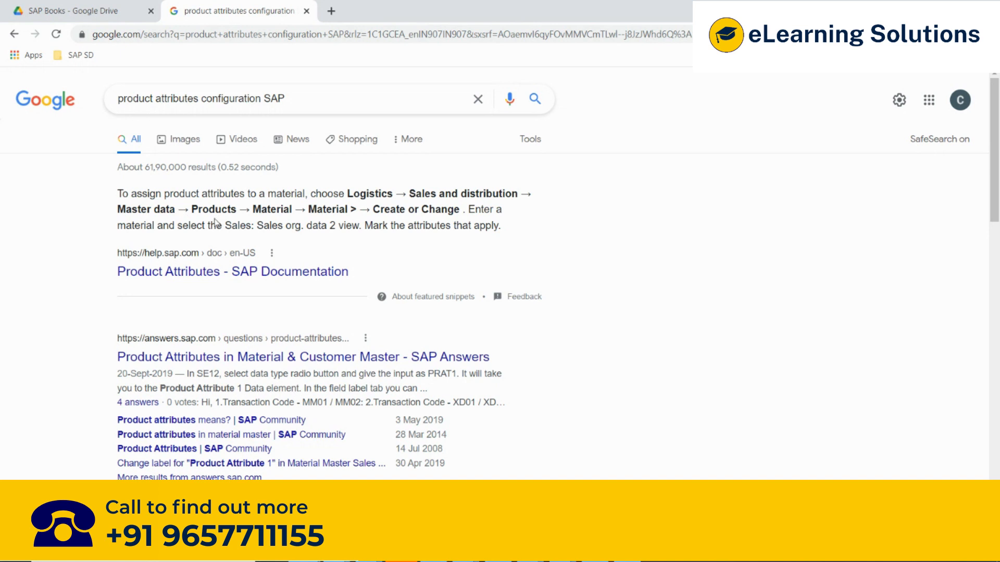
Open the SAP Answers result 'Product Attributes in Material & Customer Master', then return to SAP
key("alt+Tab")
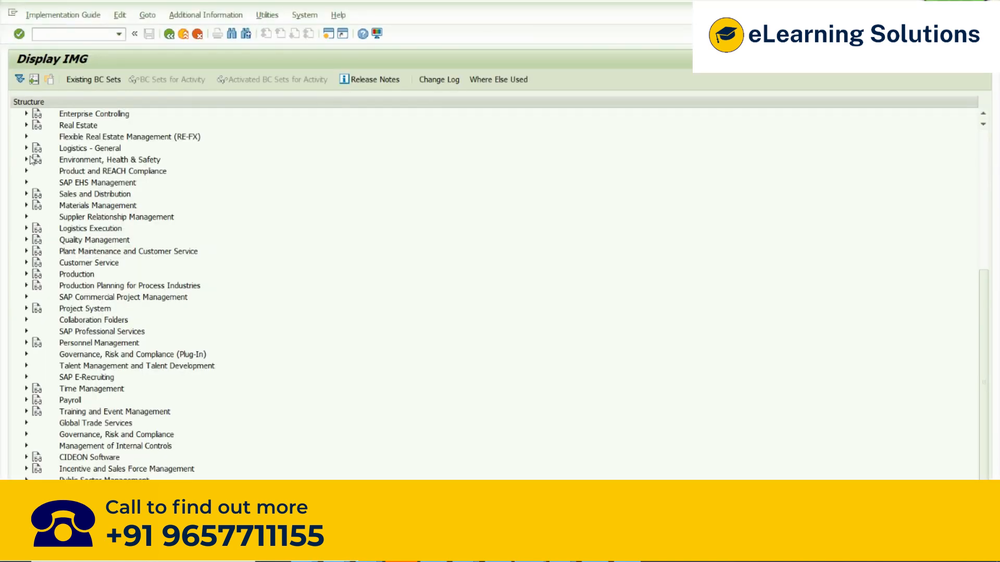
key("alt+Tab")
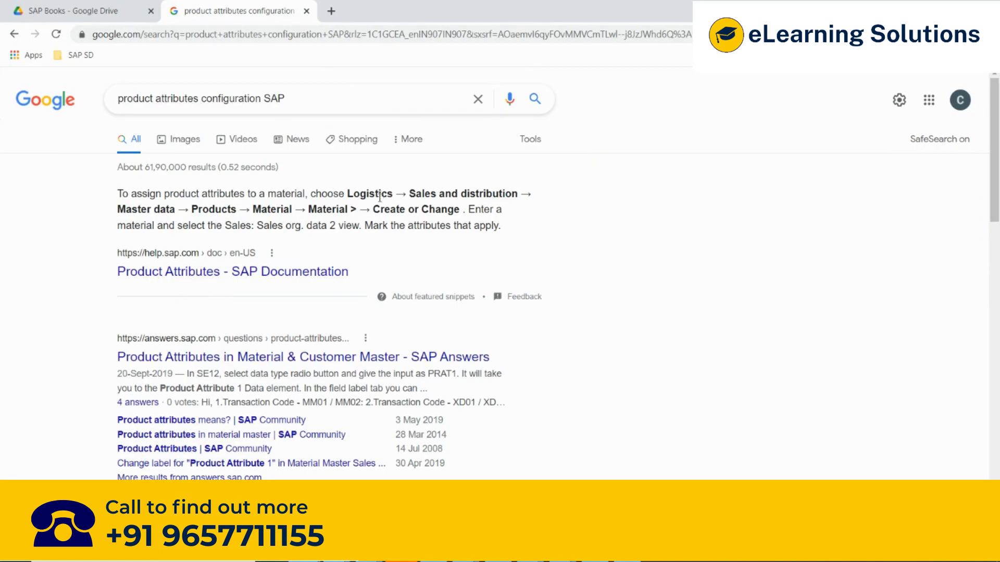
key("alt+Tab")
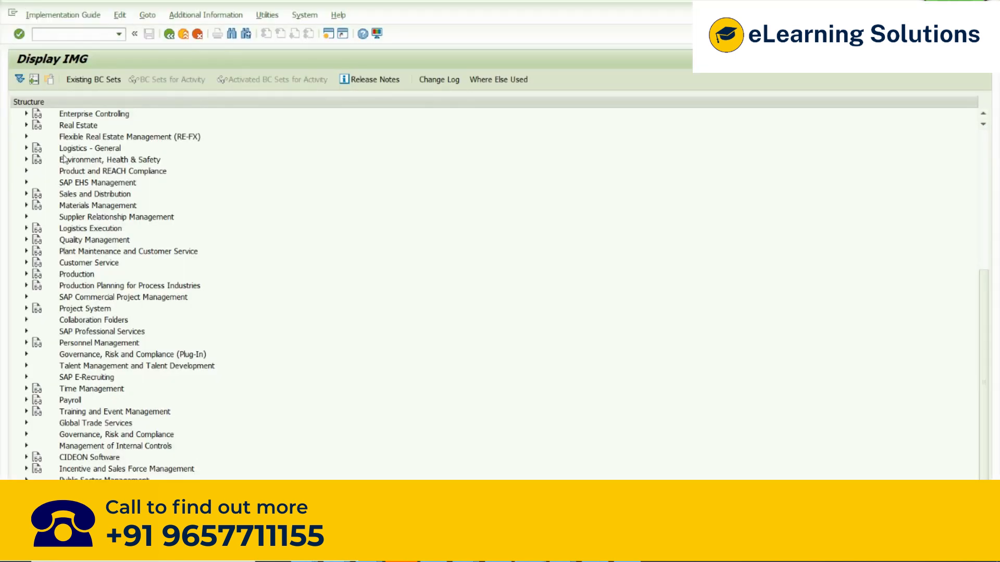
key("alt+Tab")
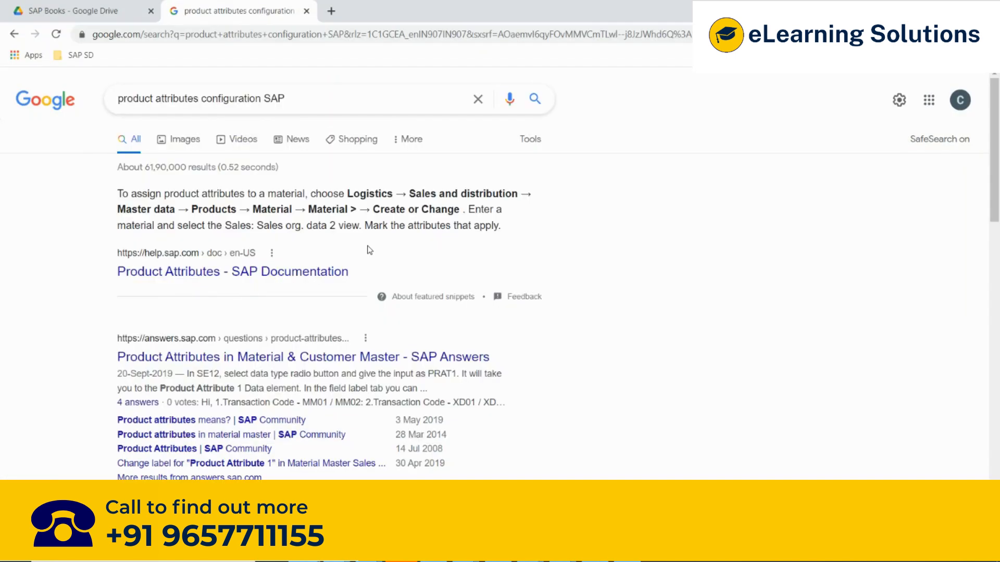
left_click(189, 360)
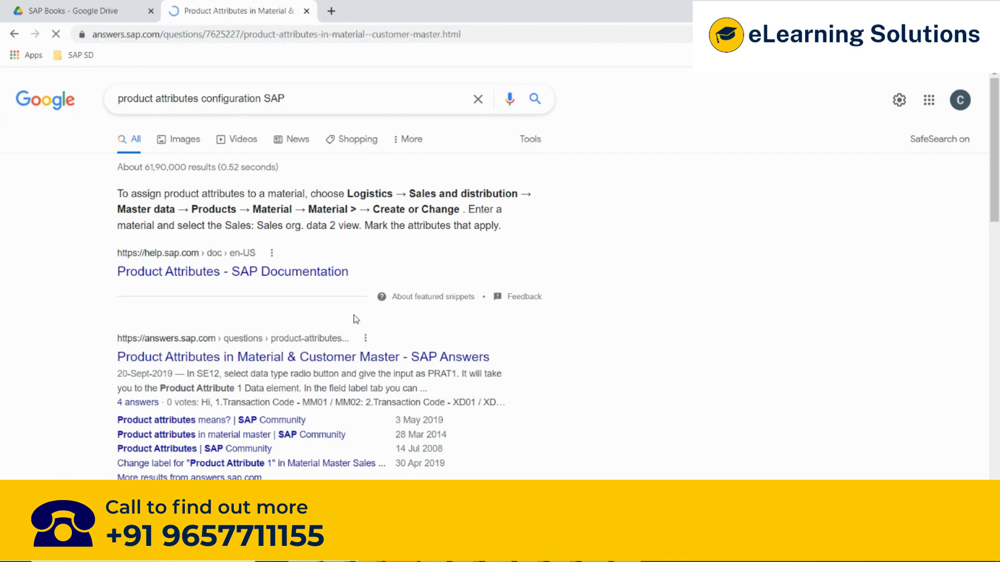
key("alt+Tab")
key("alt+Tab")
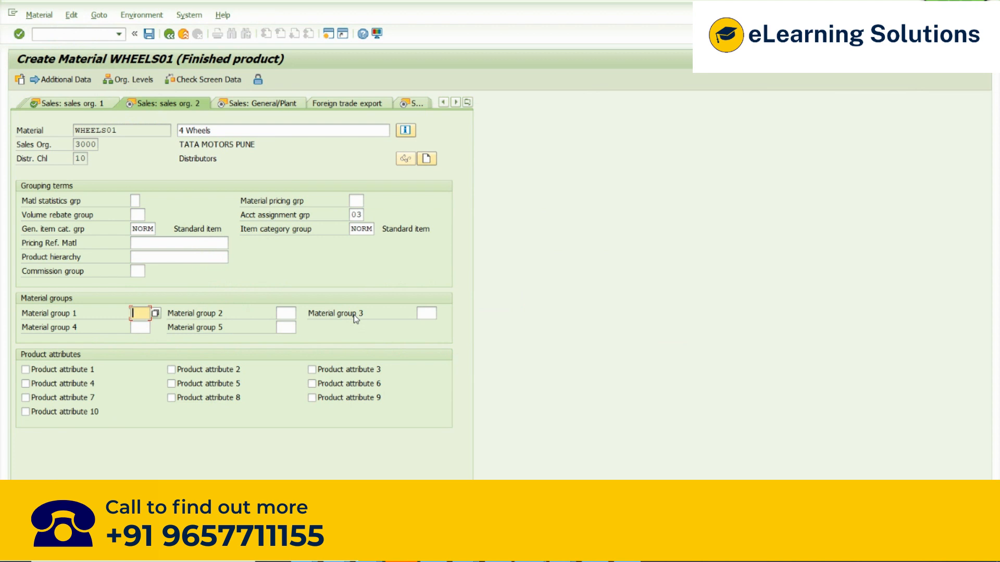
Return to Create Material WHEELS01 and show its Sales: General/Plant view for plant 3000
key("alt+Tab")
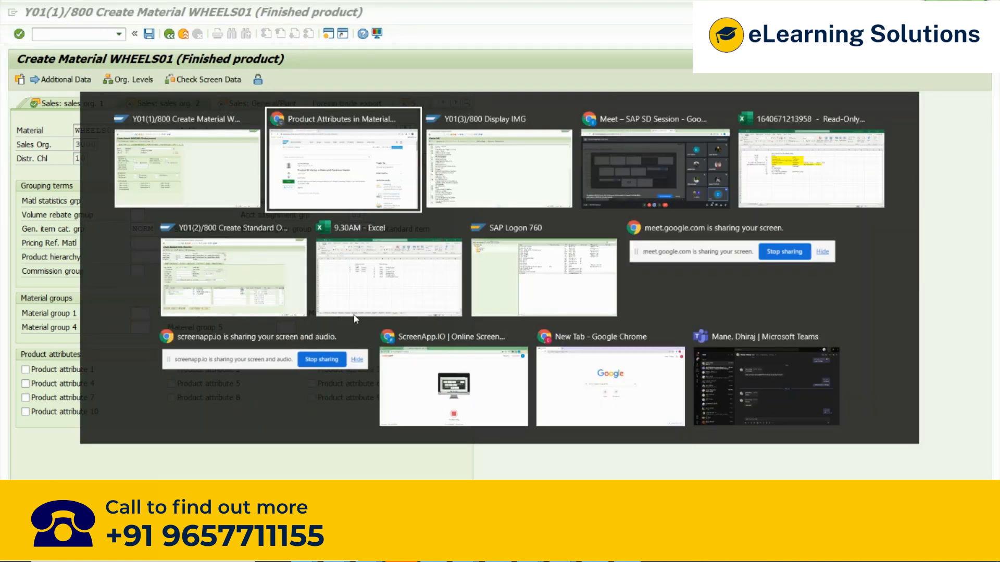
key("alt+shift+Tab")
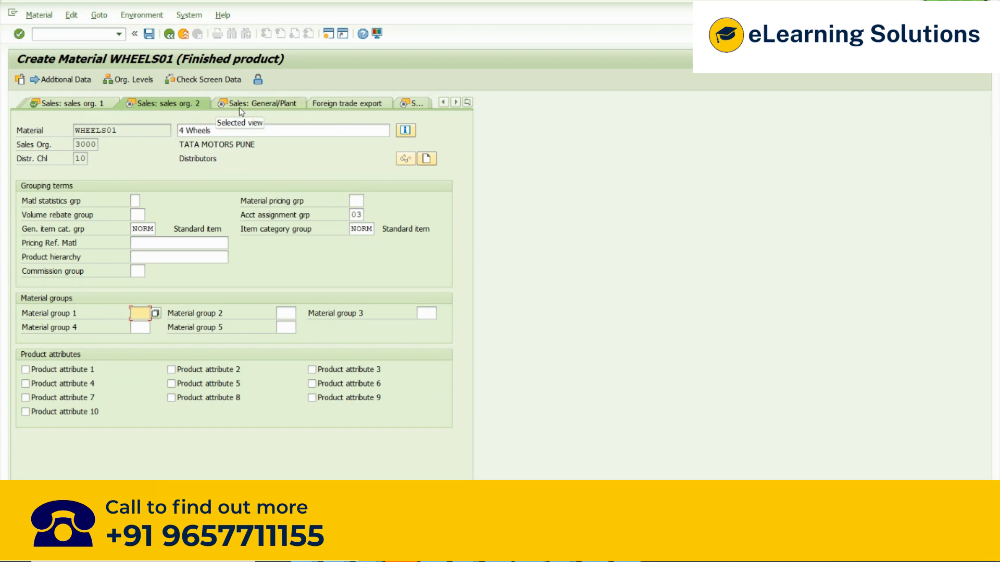
left_click(259, 105)
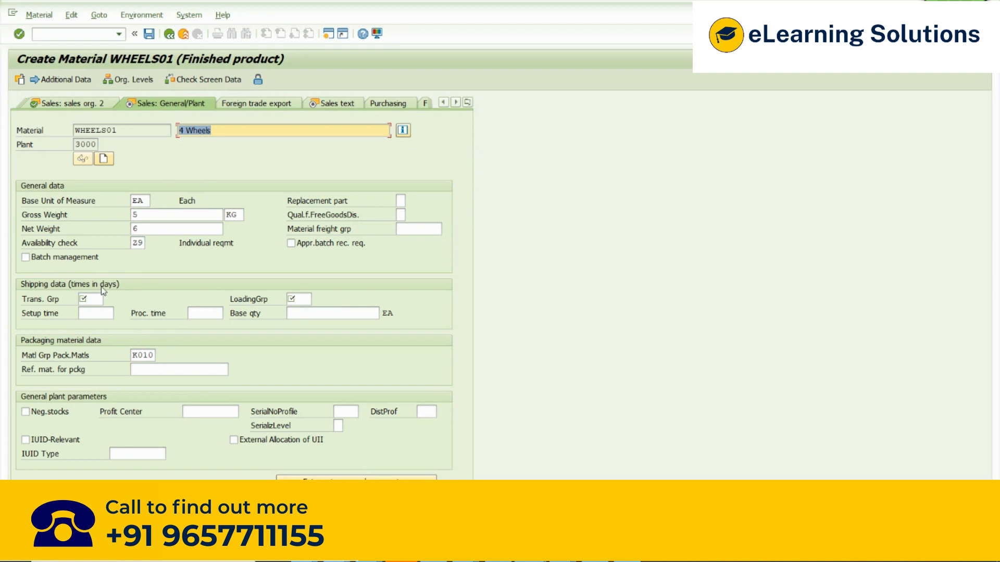
left_click(86, 299)
left_click(296, 300)
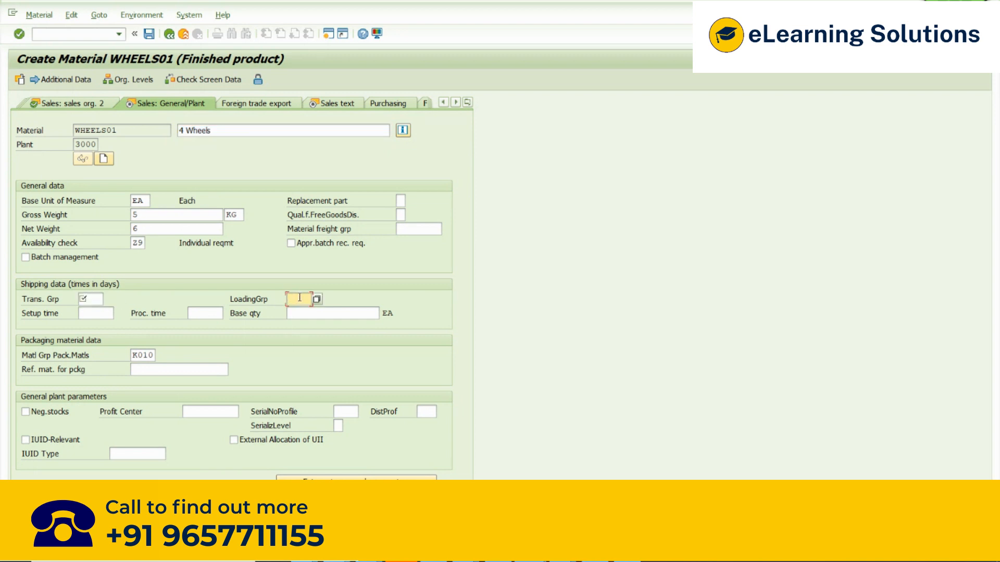
left_click(96, 144)
left_click_drag(97, 144, 65, 146)
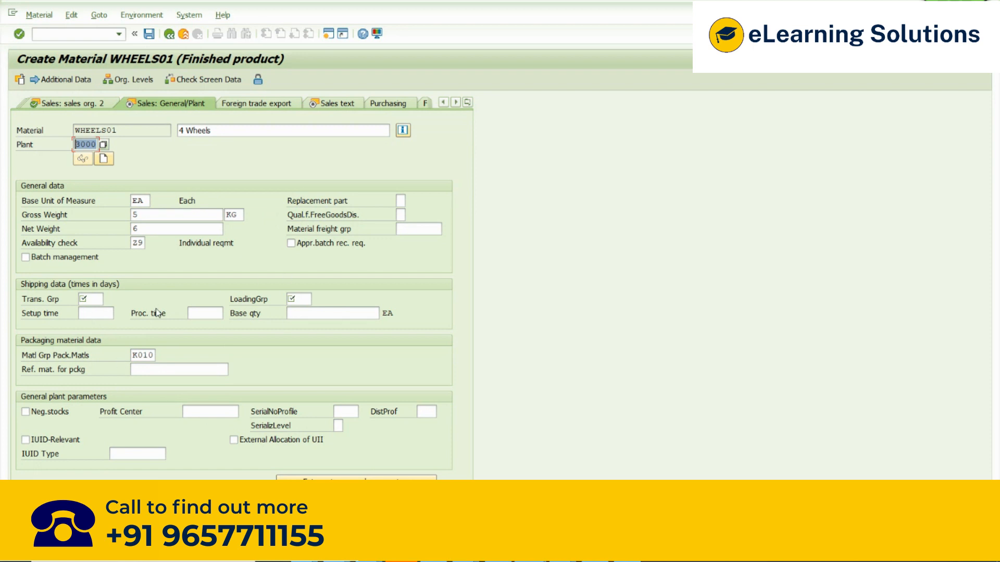
left_click_drag(148, 200, 128, 200)
left_click(170, 217)
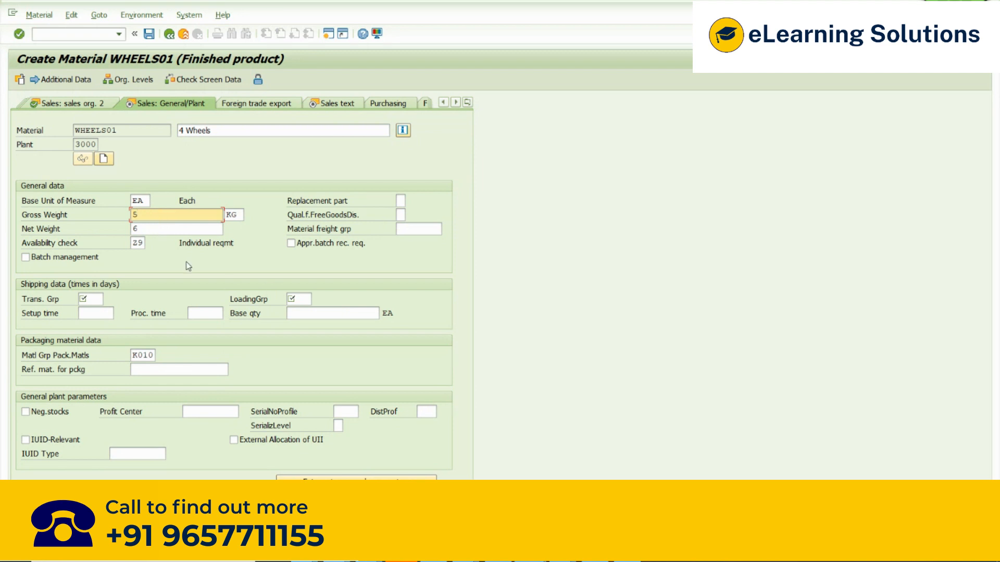
left_click_drag(146, 244, 132, 243)
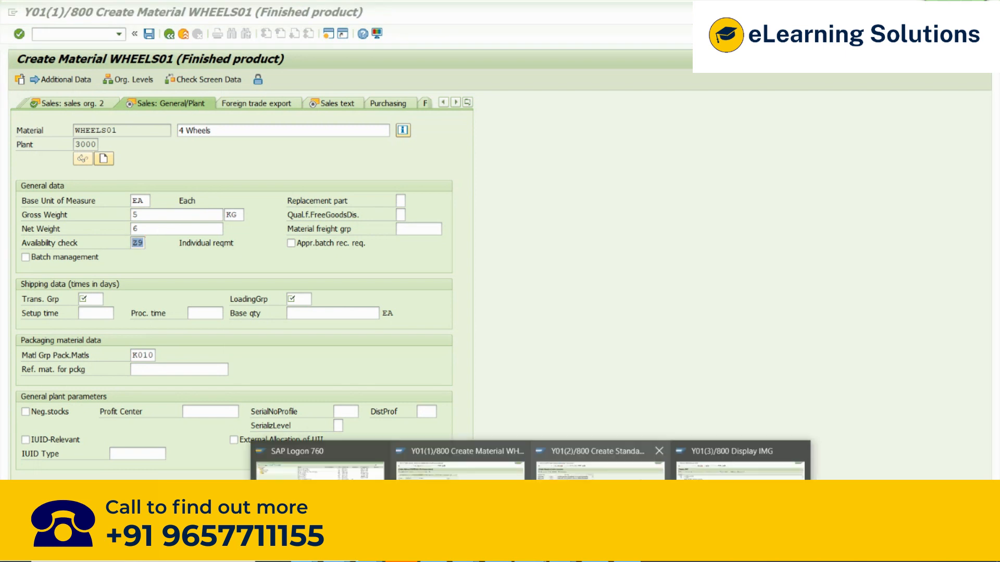
Change item 10 (G5555) order quantity from 1 to 10 EA on the standard order
left_click(602, 458)
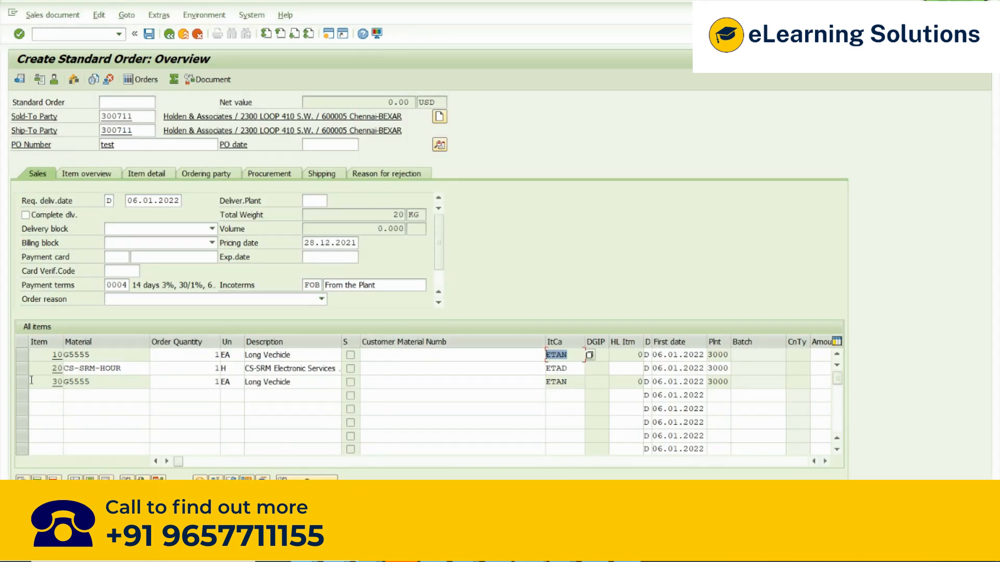
left_click_drag(22, 382, 22, 368)
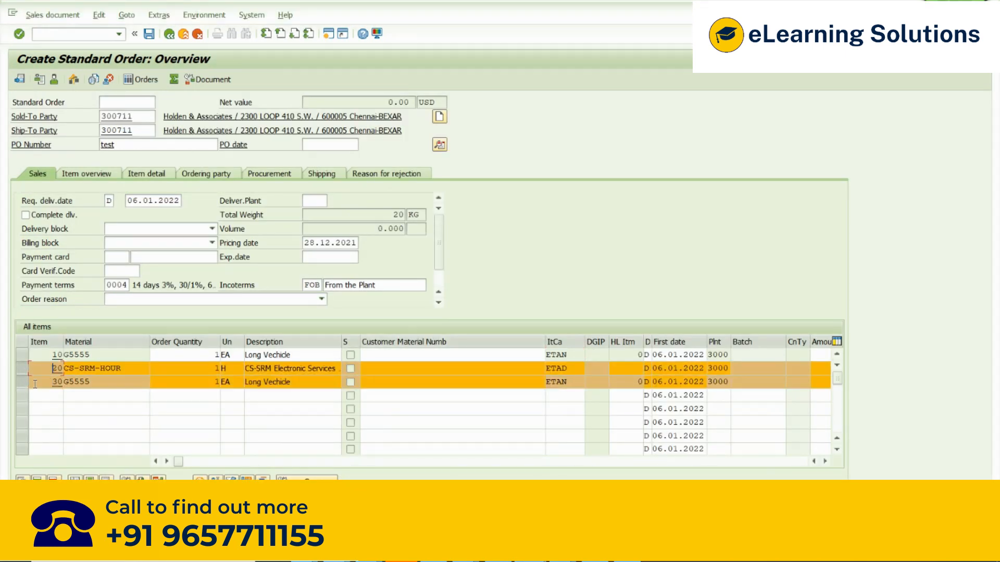
left_click(99, 355)
left_click_drag(99, 355, 62, 354)
left_click(194, 353)
type("0")
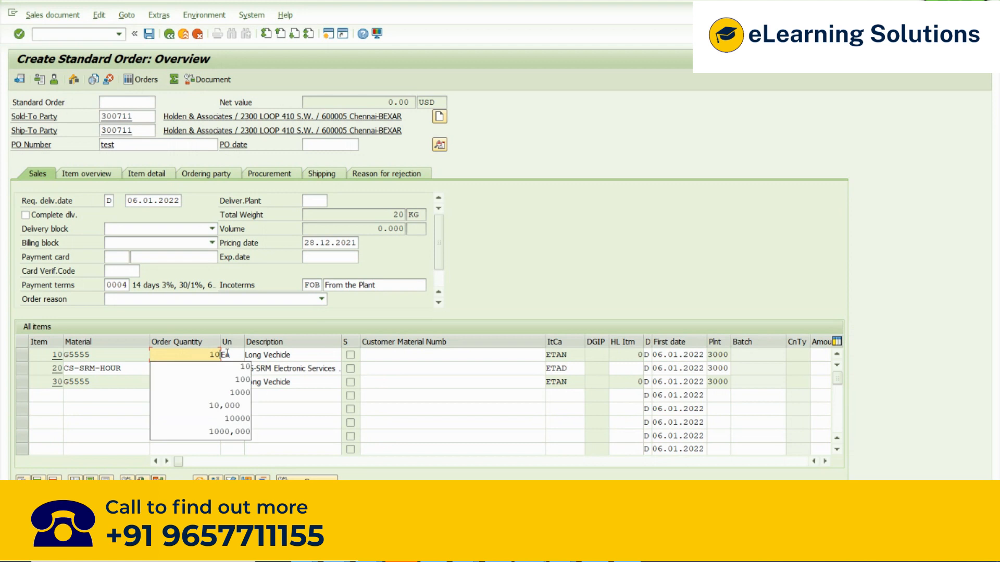
key("Return")
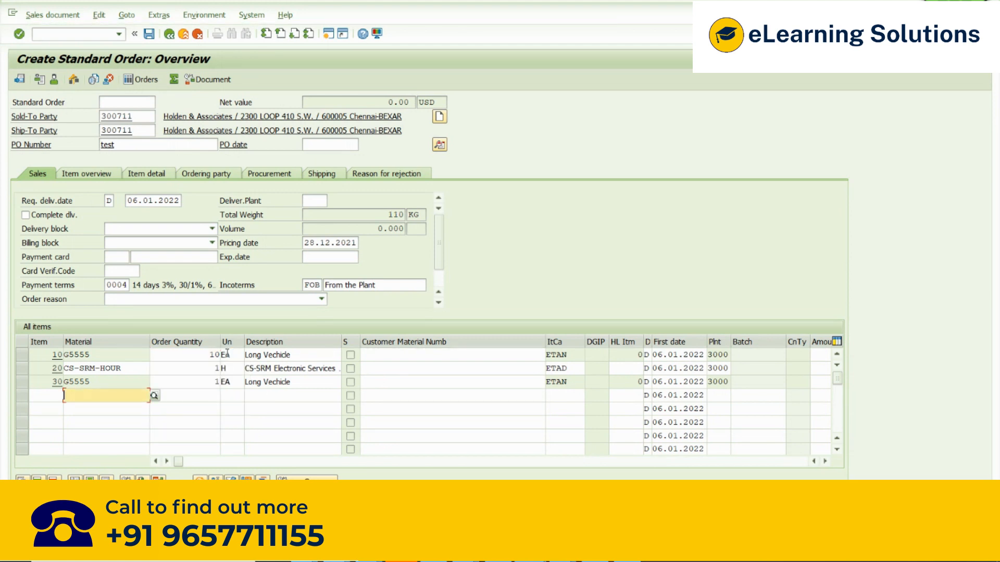
Open item 10's schedule lines and verify 10 EA confirmed for 06.01.2022
left_click(23, 354)
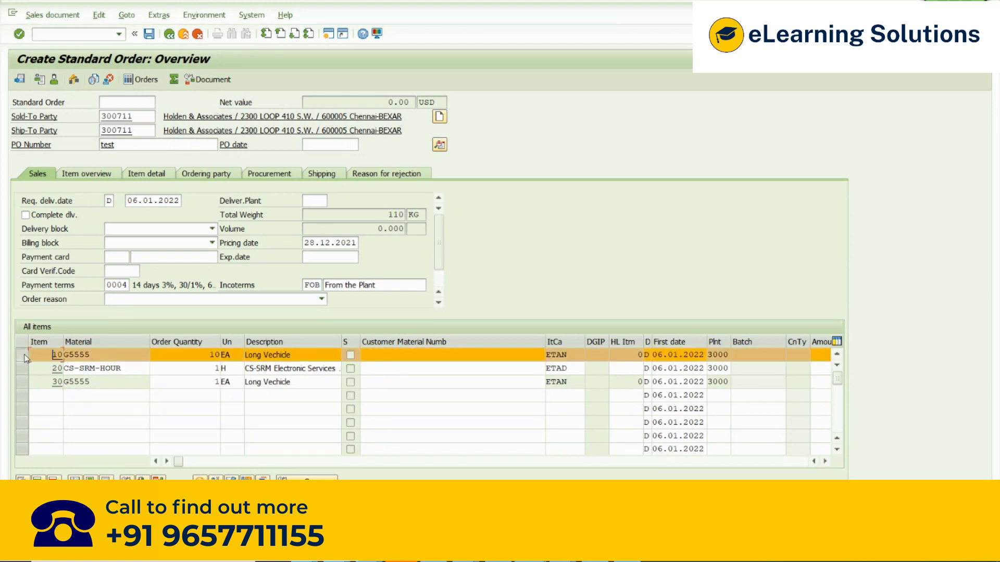
double_click(169, 355)
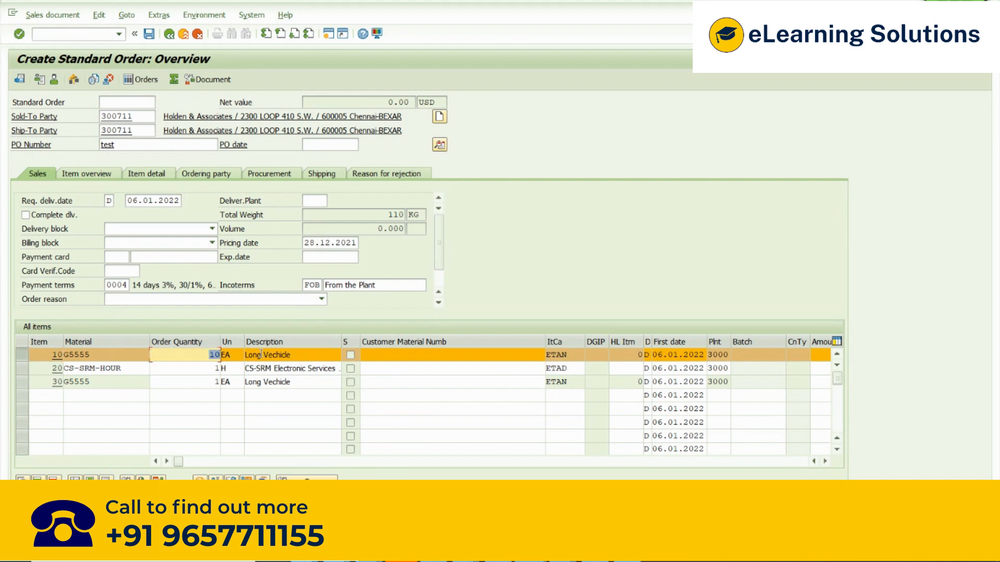
left_click(23, 357)
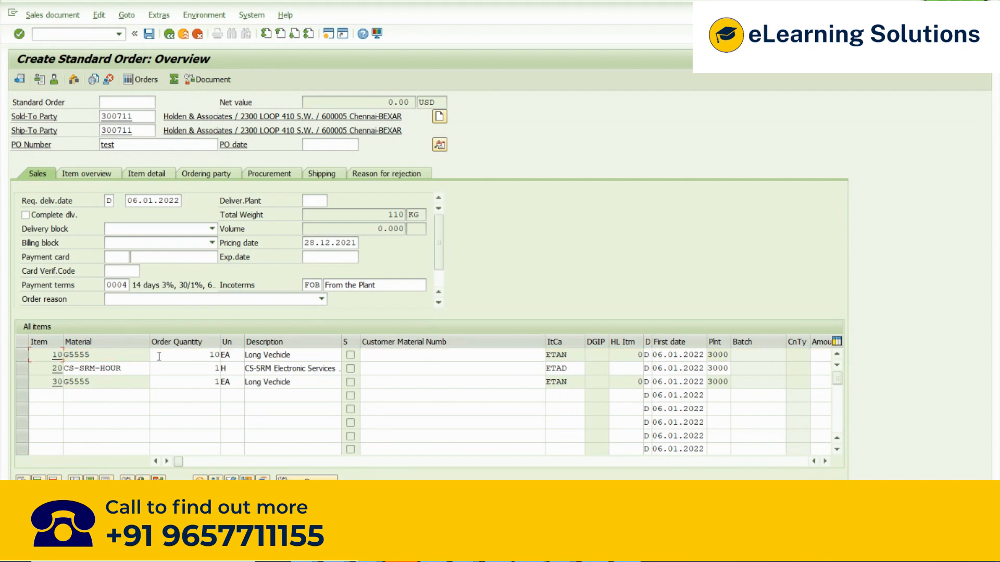
double_click(124, 355)
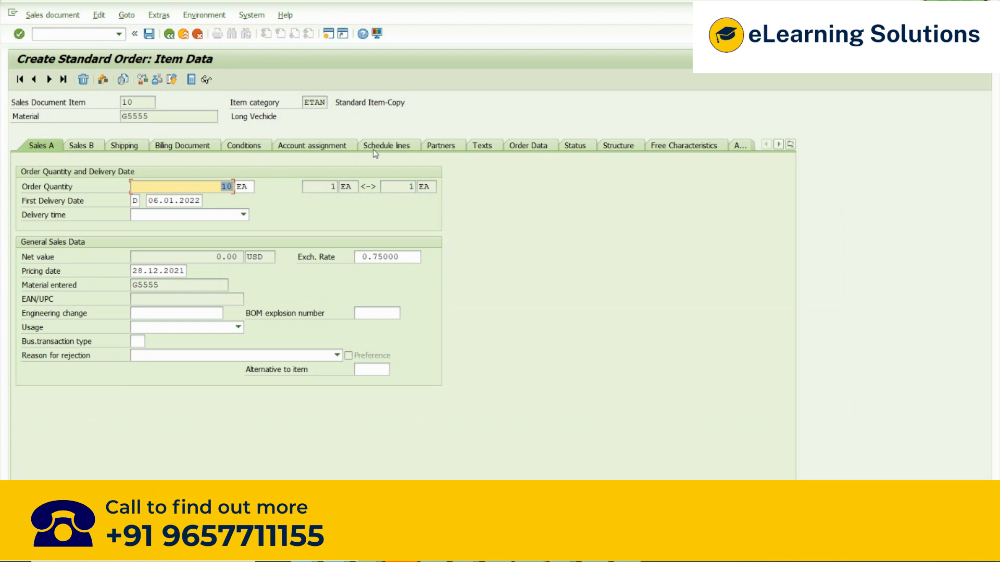
left_click(392, 147)
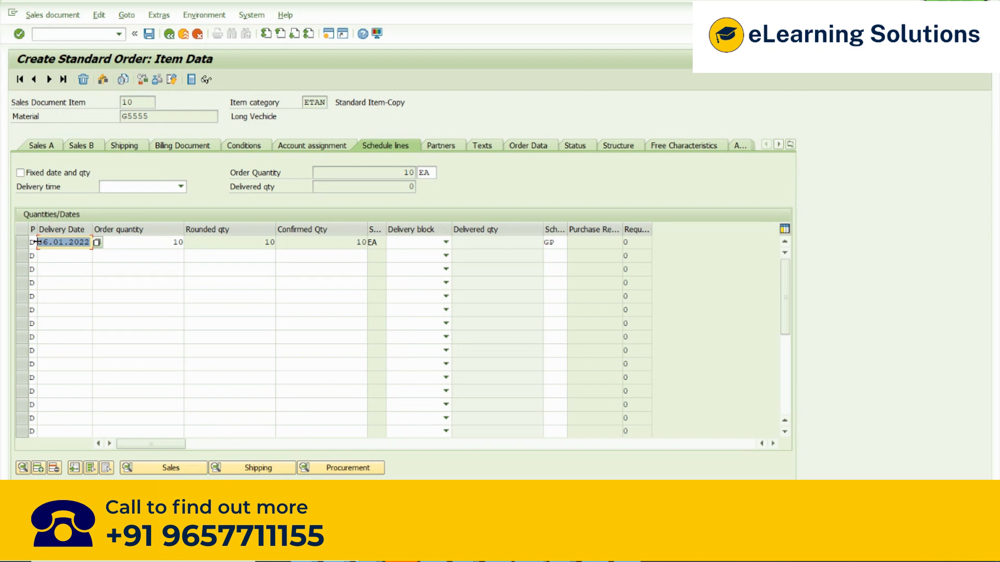
double_click(175, 242)
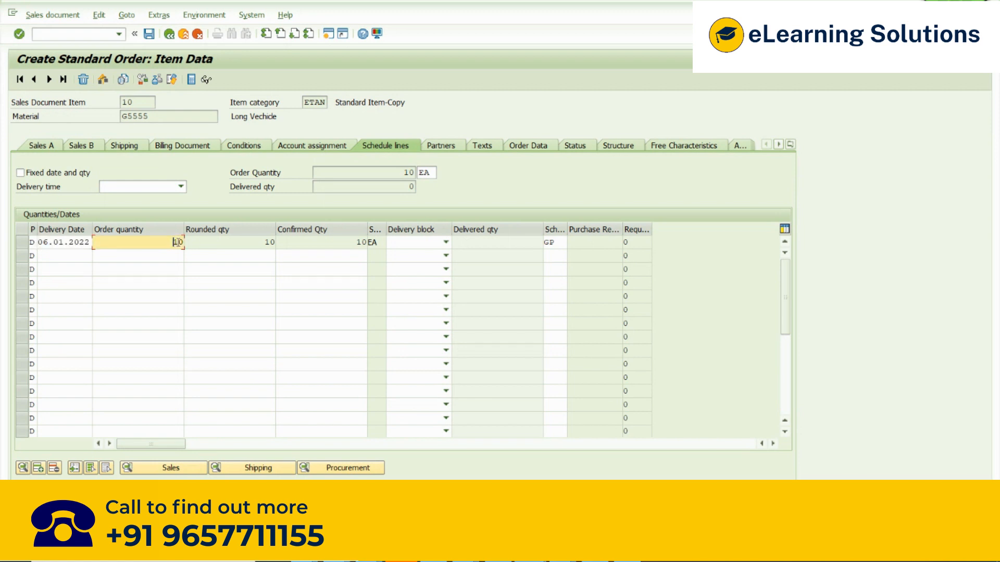
double_click(350, 244)
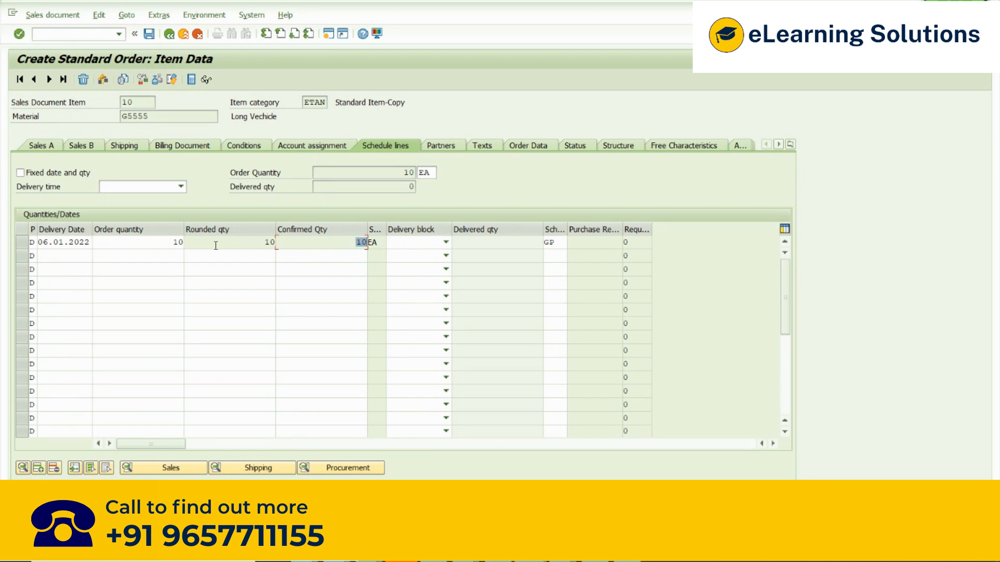
double_click(86, 243)
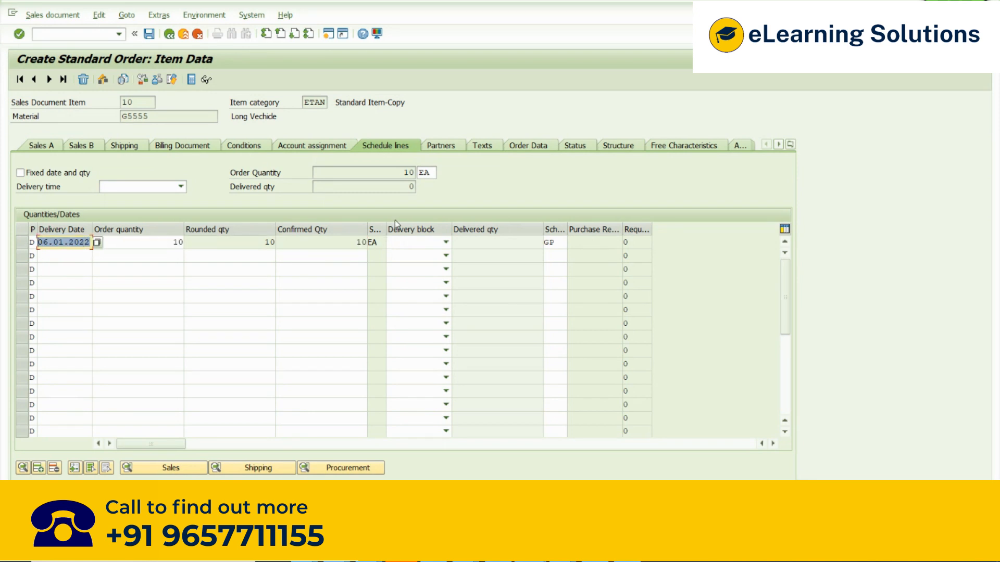
double_click(356, 240)
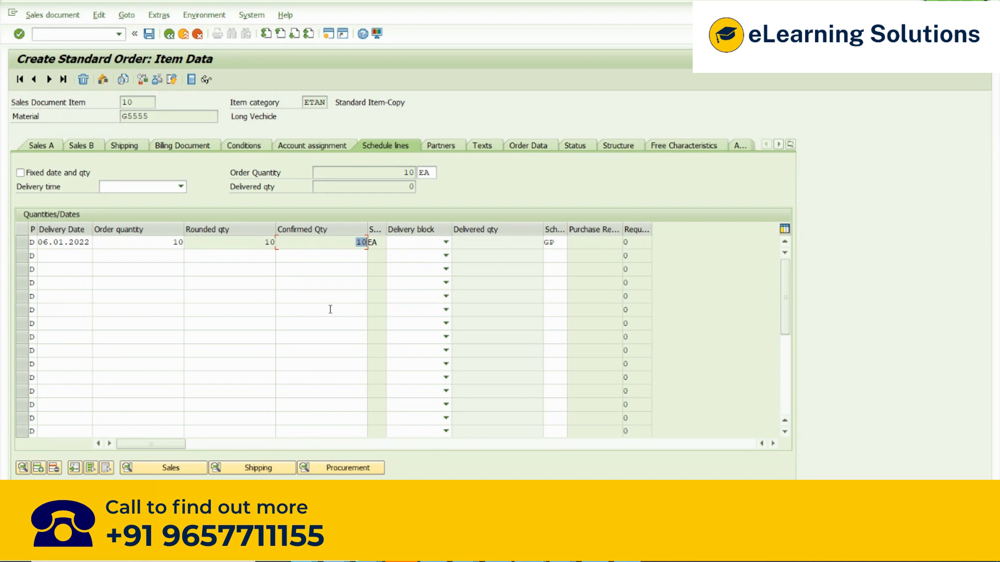
key("alt+Tab")
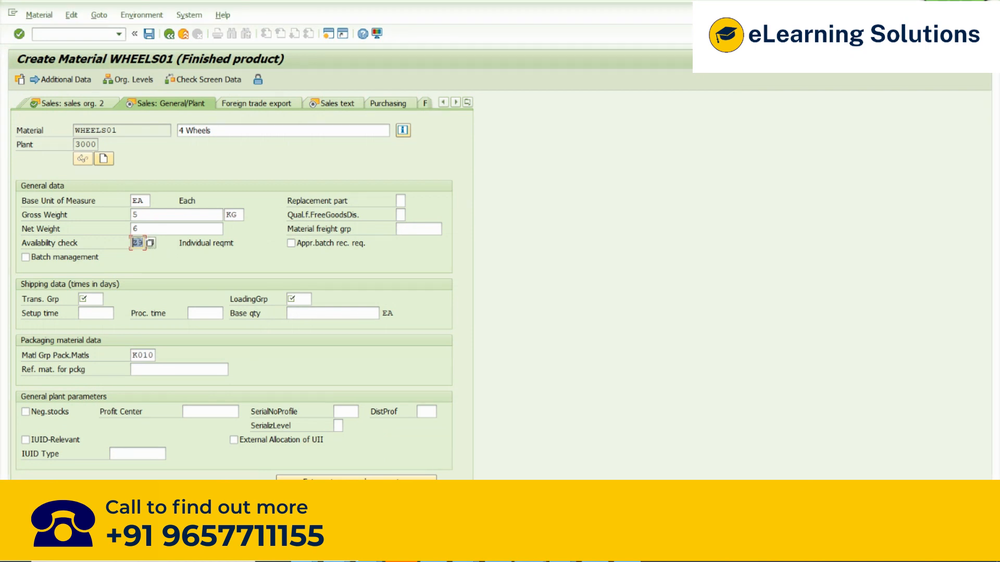
Browse the availability checking groups, keep Z9, and go back to item 10's schedule lines
left_click(150, 243)
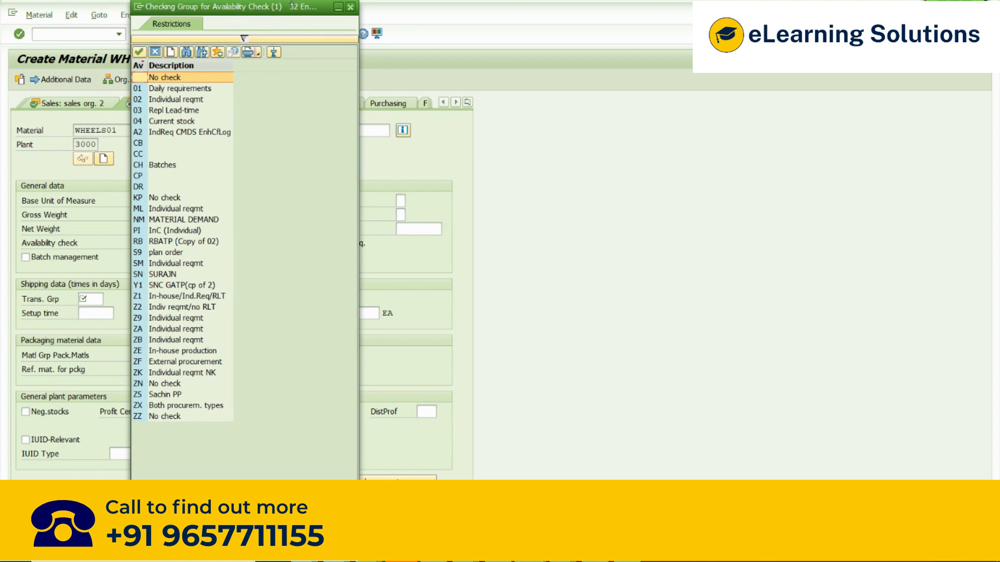
left_click(351, 8)
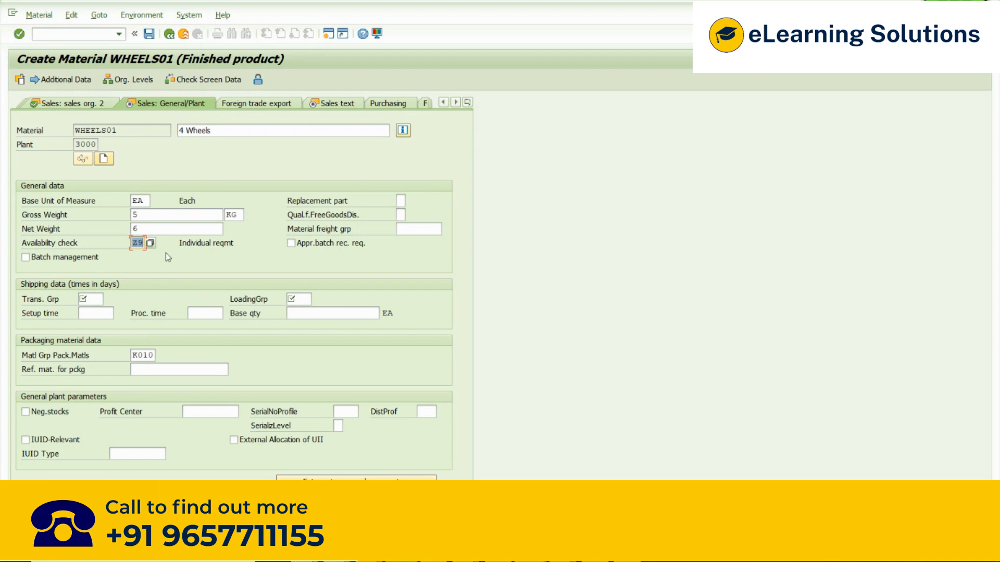
key("alt+Tab")
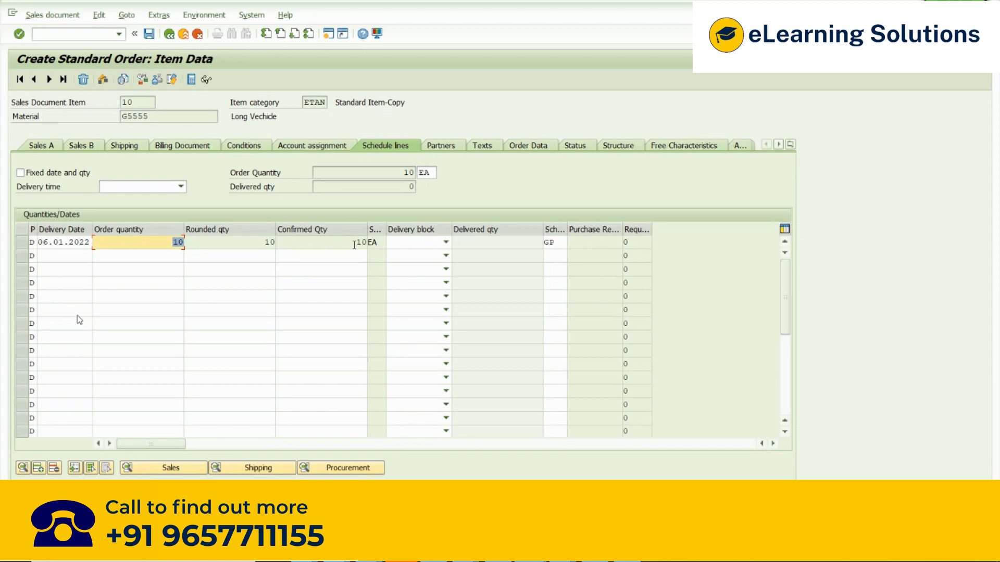
Open the schedule line's shipping dates and inspect the material availability date 04.01.2022
left_click(354, 243)
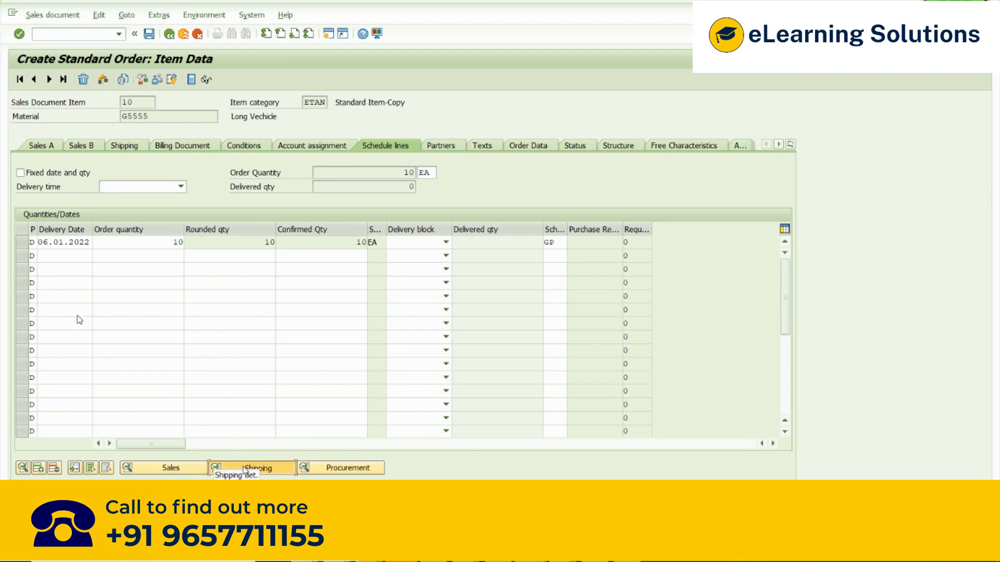
left_click(244, 469)
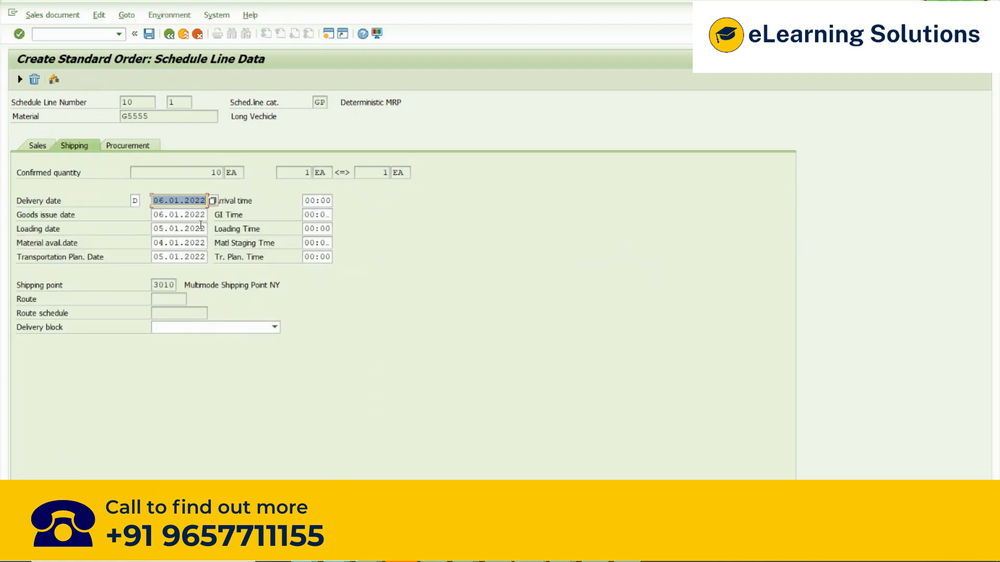
left_click(57, 243)
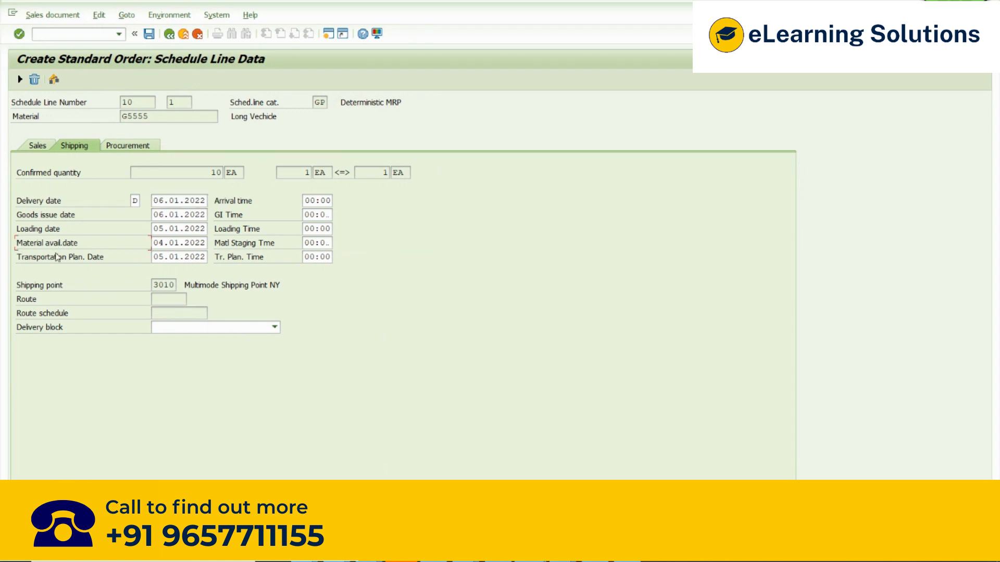
left_click_drag(155, 243, 206, 243)
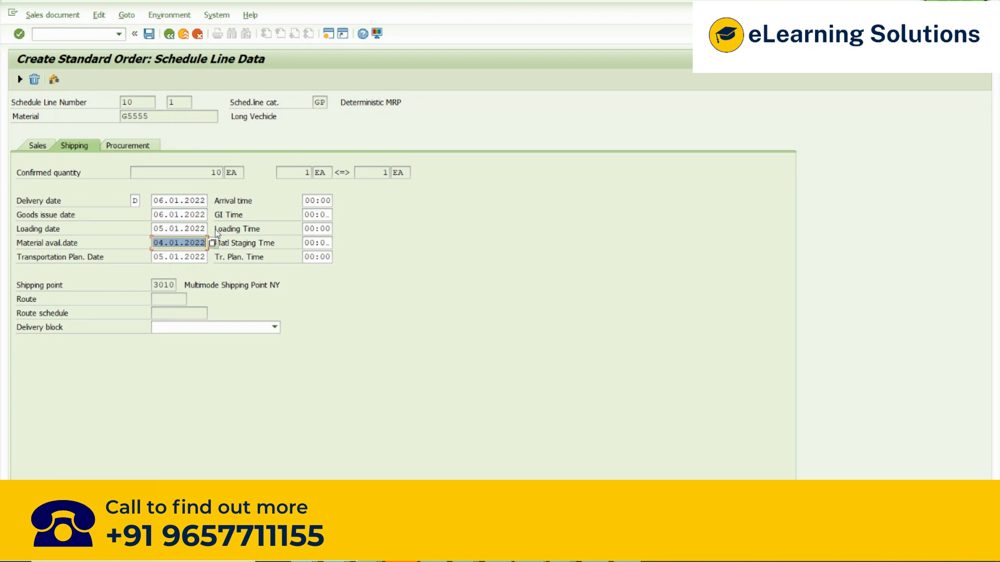
left_click(156, 243)
left_click_drag(156, 243, 206, 243)
left_click(154, 242)
left_click_drag(154, 243, 208, 243)
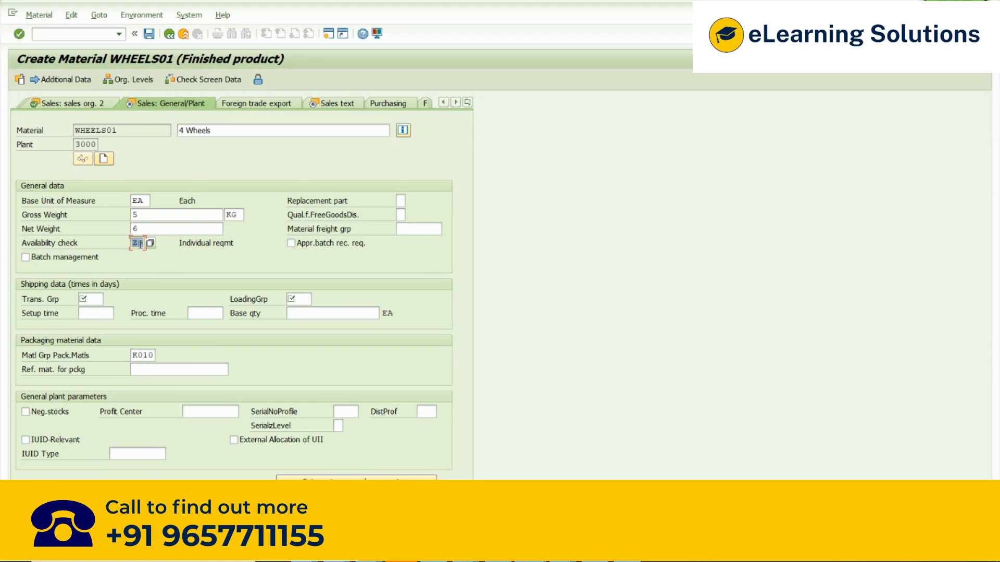
left_click(30, 246)
double_click(141, 242)
key("alt+Tab")
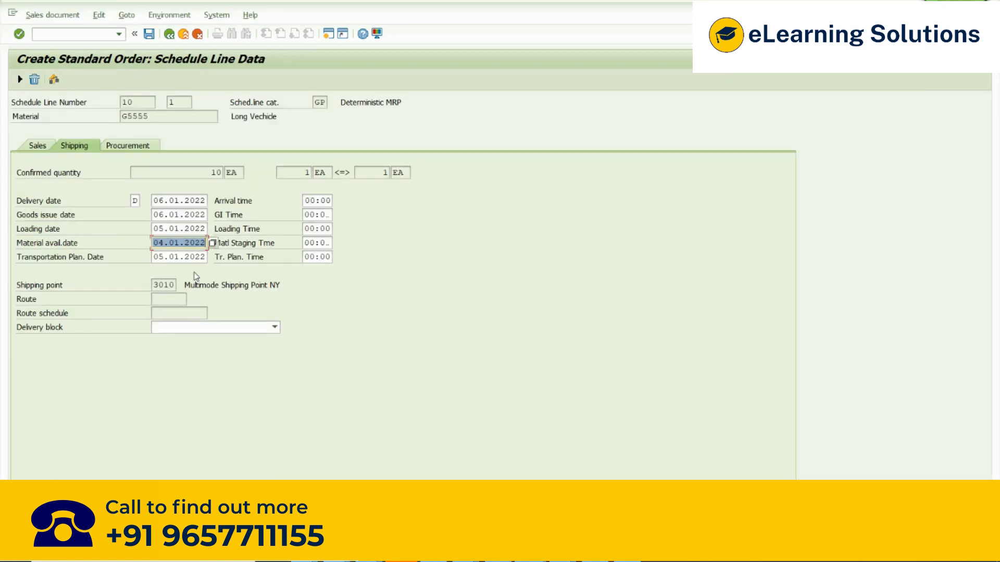
left_click(169, 34)
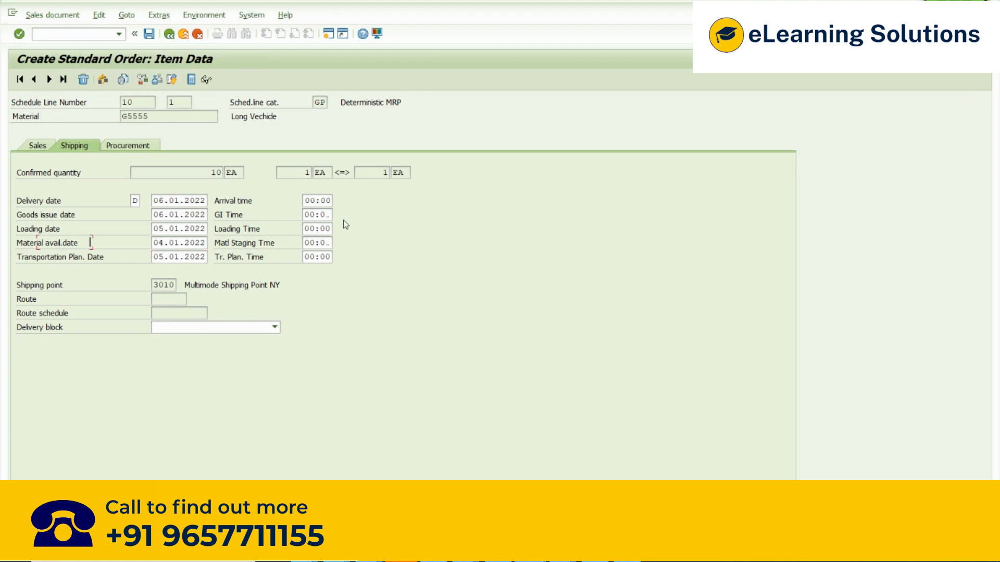
double_click(353, 241)
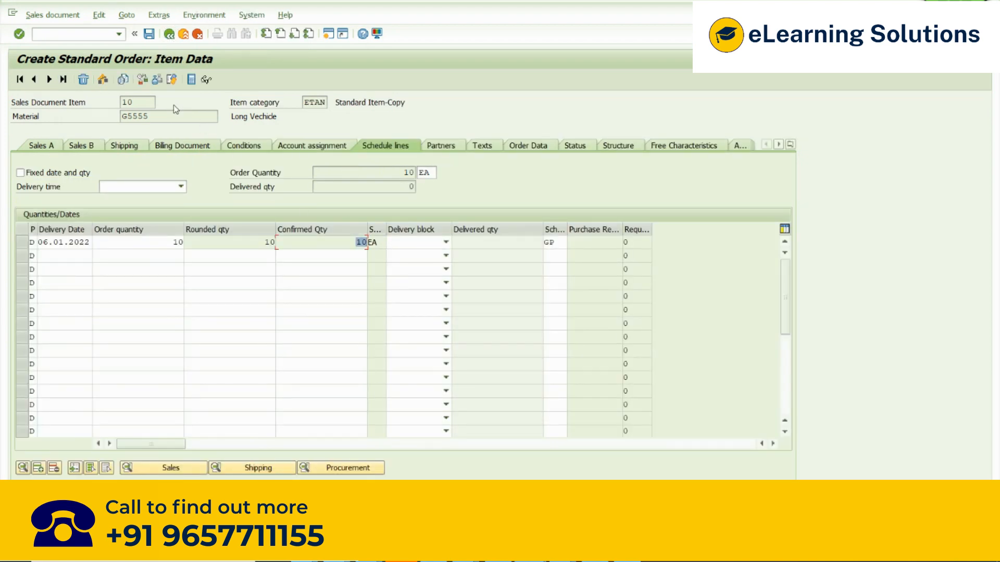
left_click(142, 80)
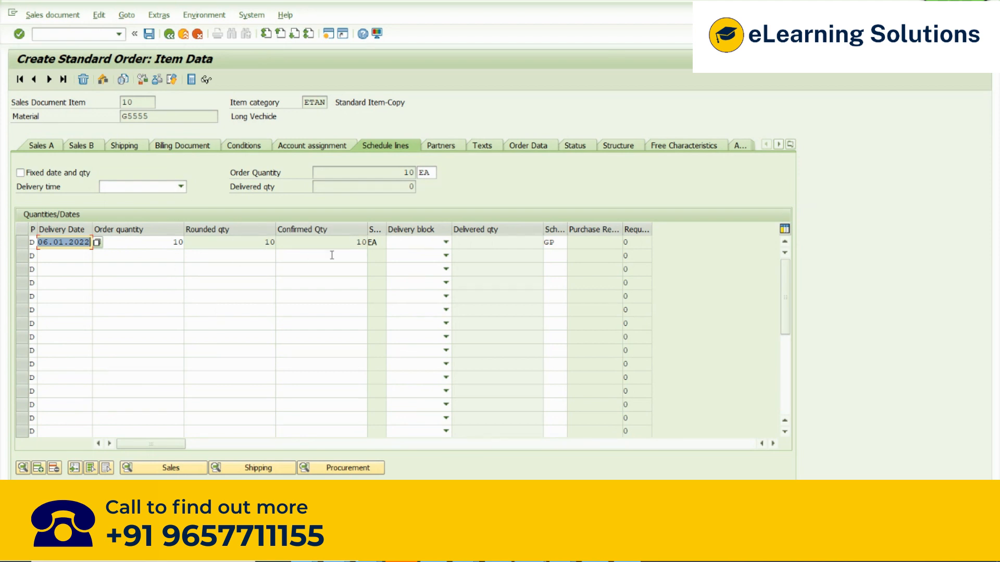
double_click(362, 243)
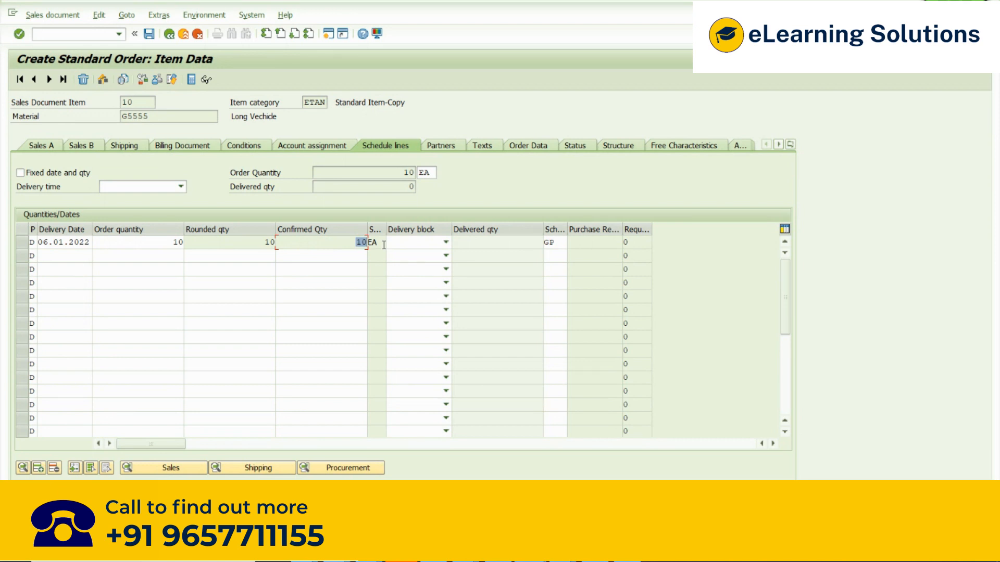
key("alt+Tab")
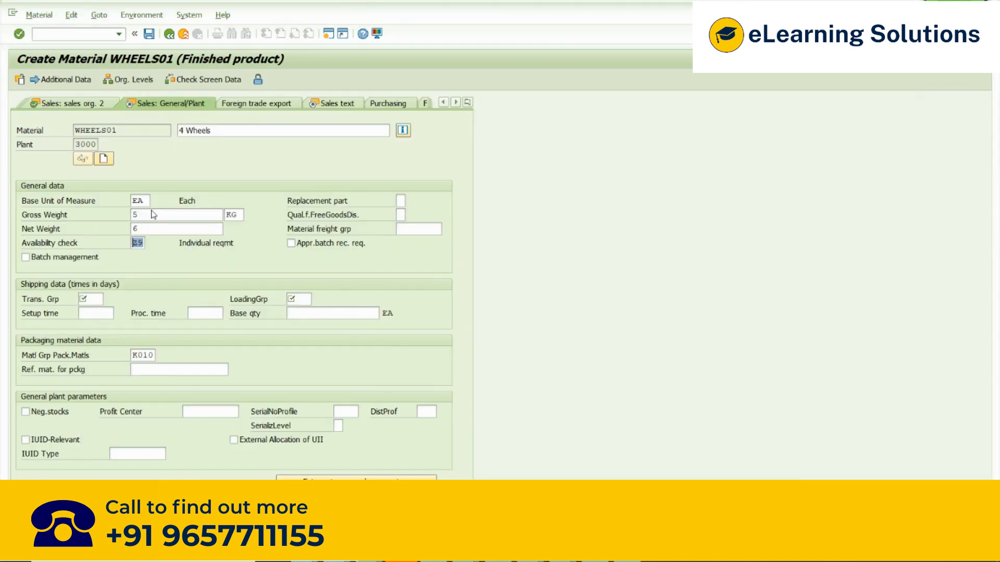
Compare WHEELS01's Z9 availability check with the order's 06.01.2022 delivery date
left_click(120, 248)
double_click(137, 245)
left_click(124, 130)
left_click_drag(124, 129, 73, 133)
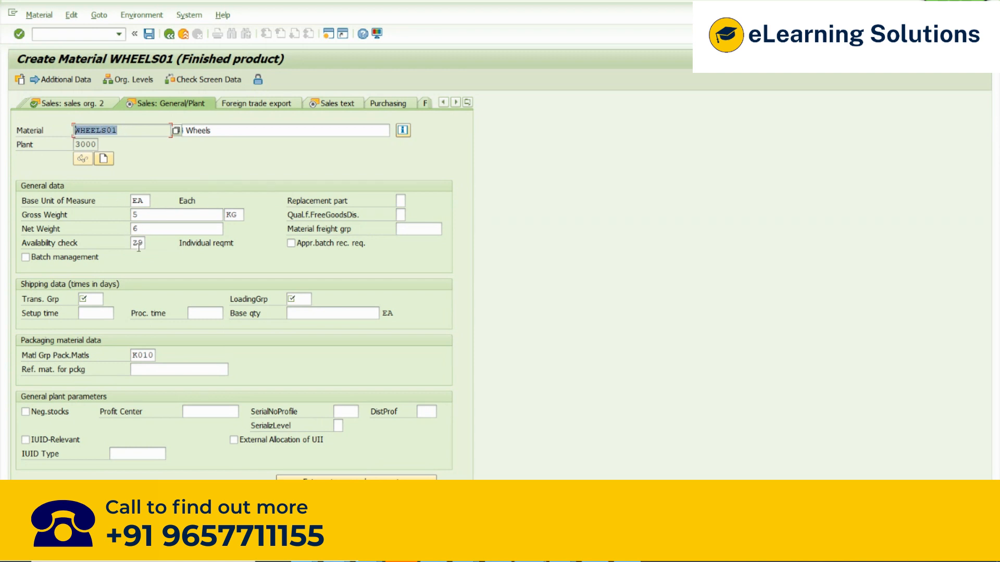
left_click_drag(144, 243, 127, 244)
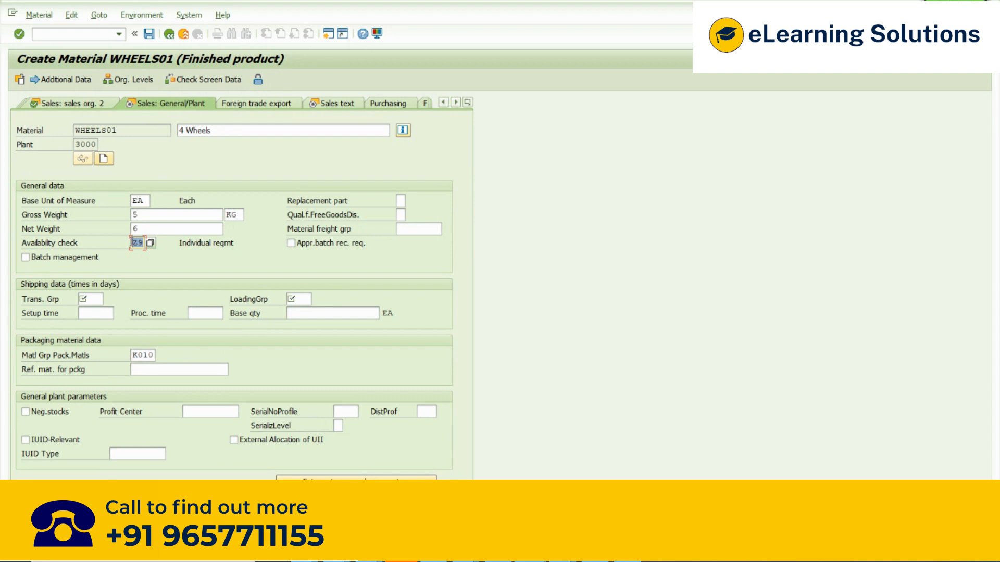
key("alt+Tab")
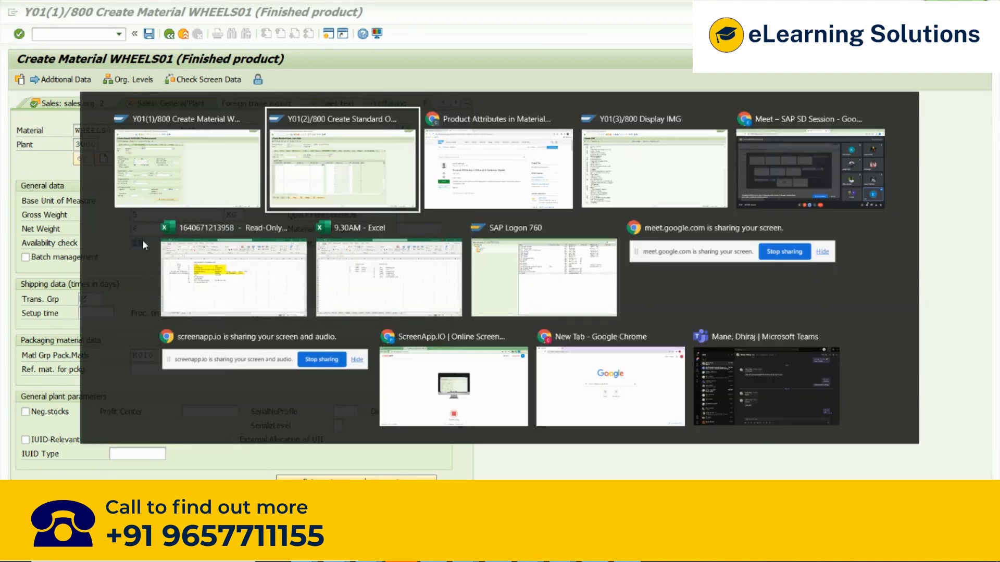
left_click_drag(91, 243, 38, 243)
key("alt+Tab")
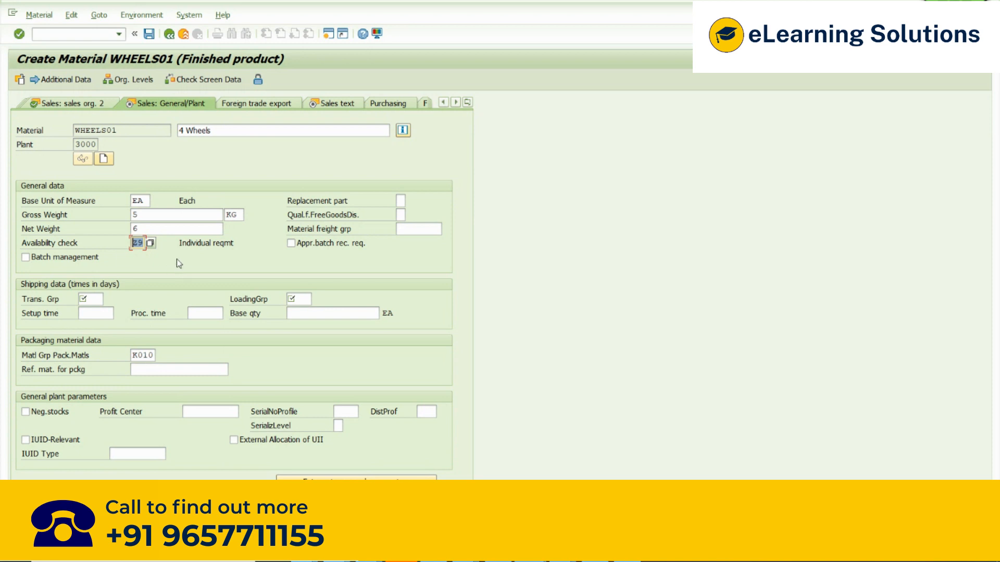
left_click(134, 242)
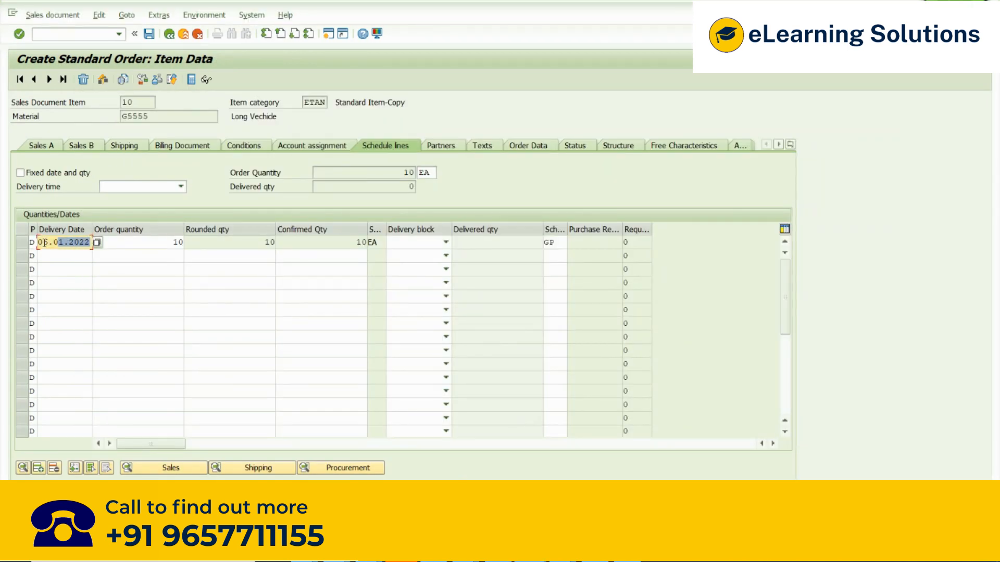
Review shipping dates (availability 04.01.2022, delivery 06.01.2022), then list WHEELS01's availability checking groups
left_click(341, 241)
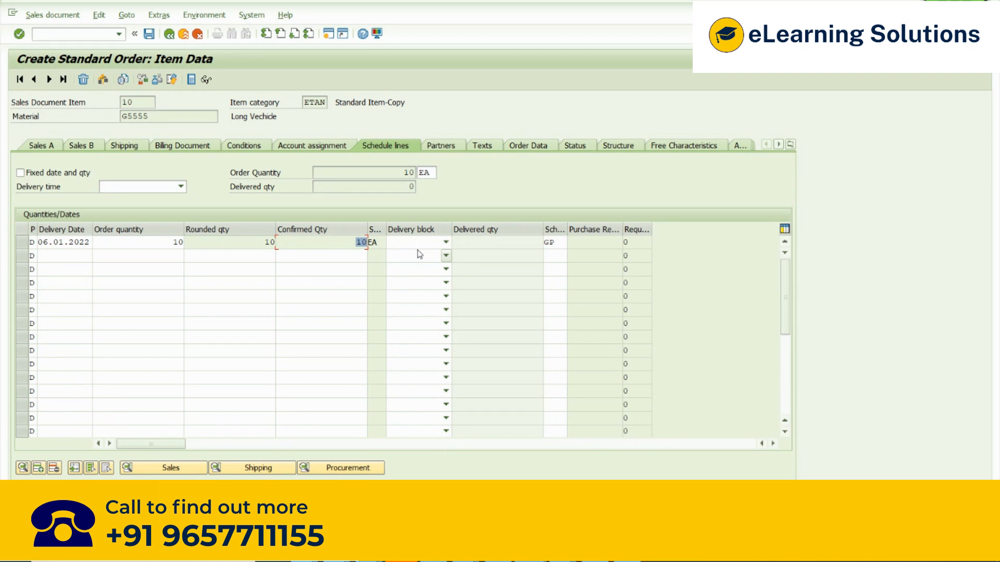
left_click(243, 468)
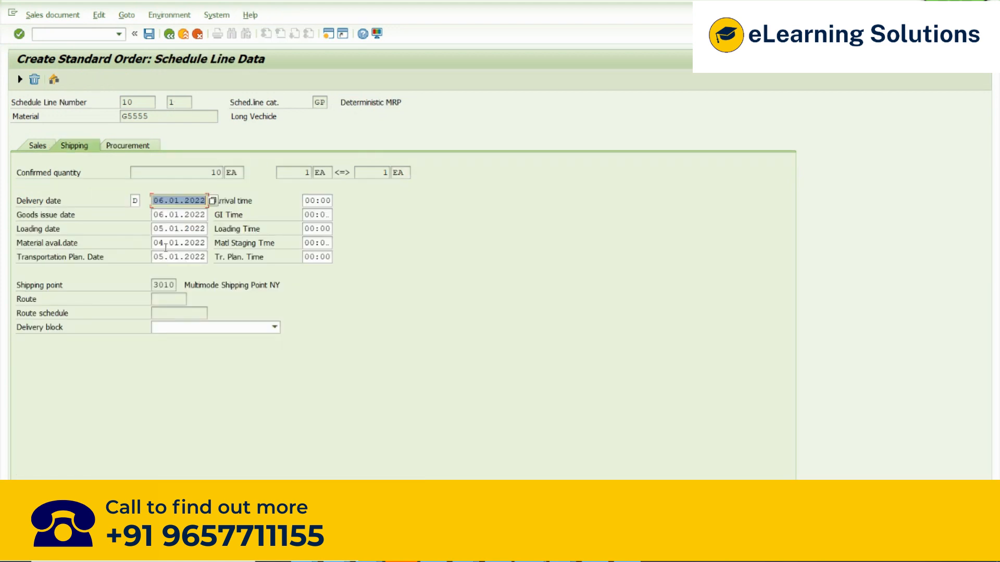
left_click_drag(154, 243, 206, 244)
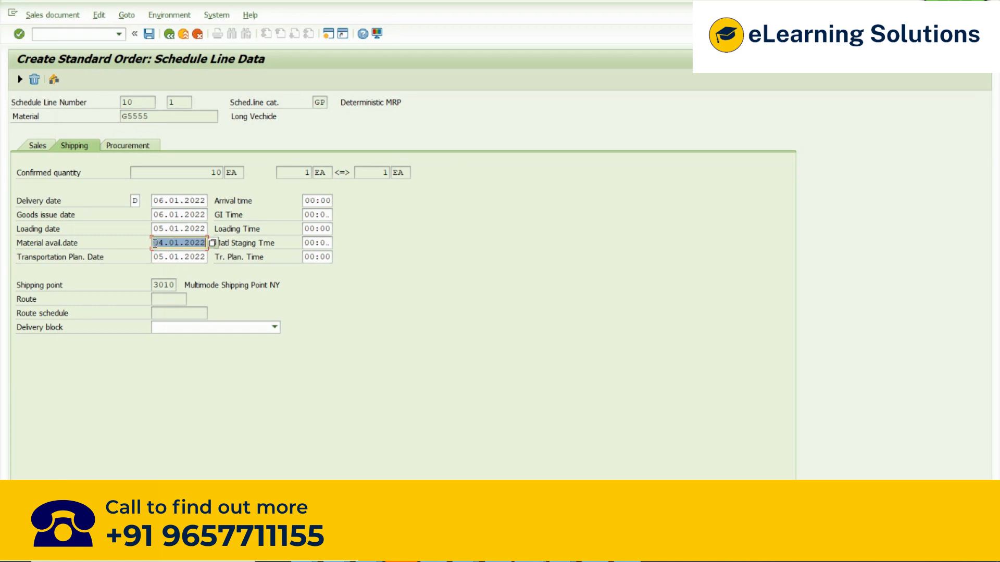
left_click(175, 228)
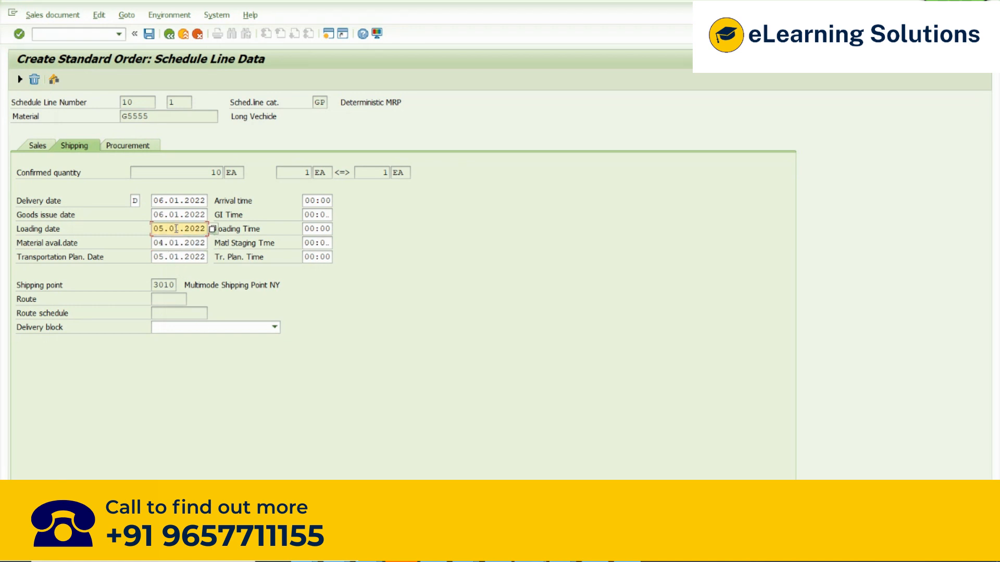
left_click(177, 257)
left_click(176, 243)
left_click(175, 214)
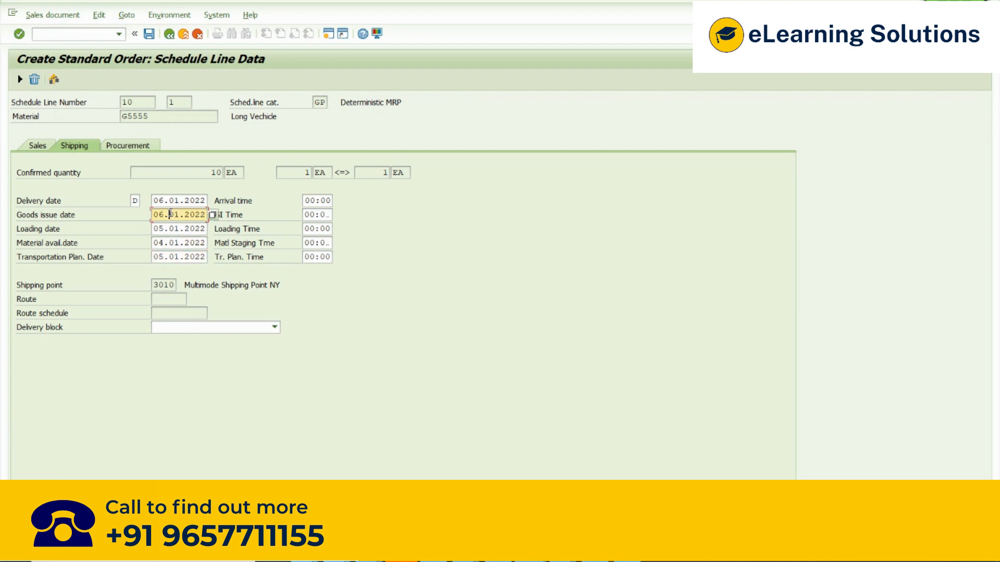
double_click(172, 203)
key("alt+Tab")
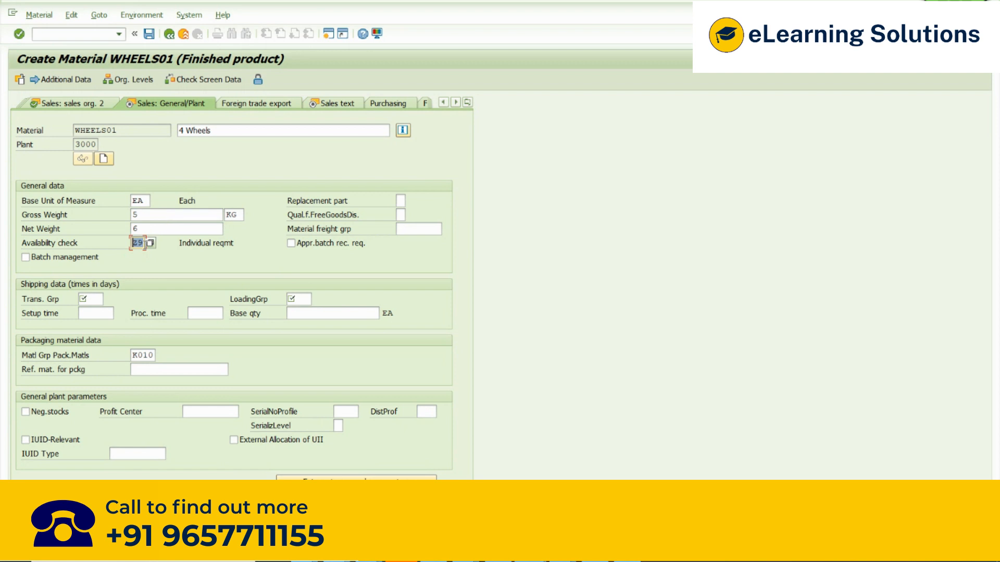
left_click(187, 222)
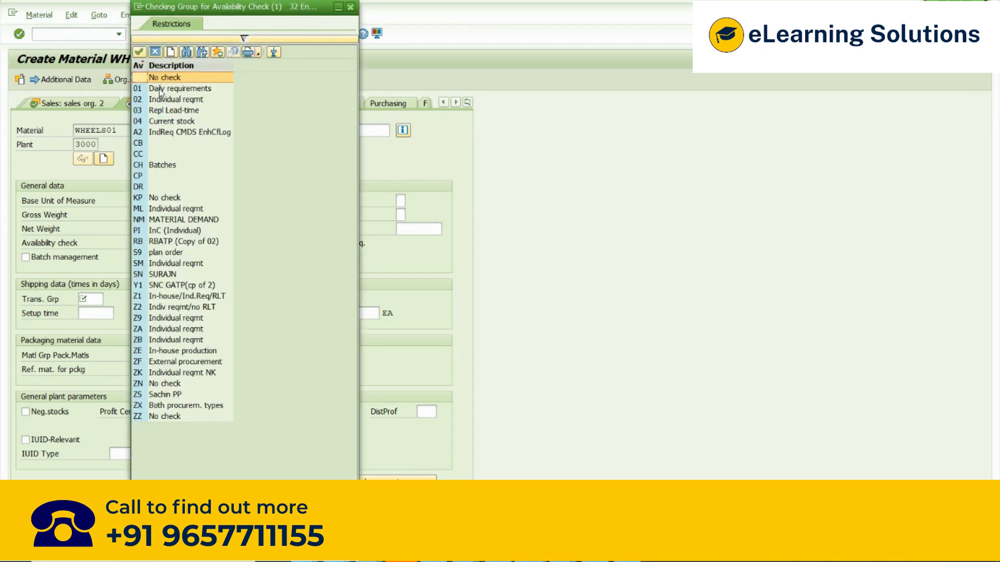
Set WHEELS01's availability check group to 01 Daily requirements in place of Z9
left_click(145, 92)
double_click(172, 89)
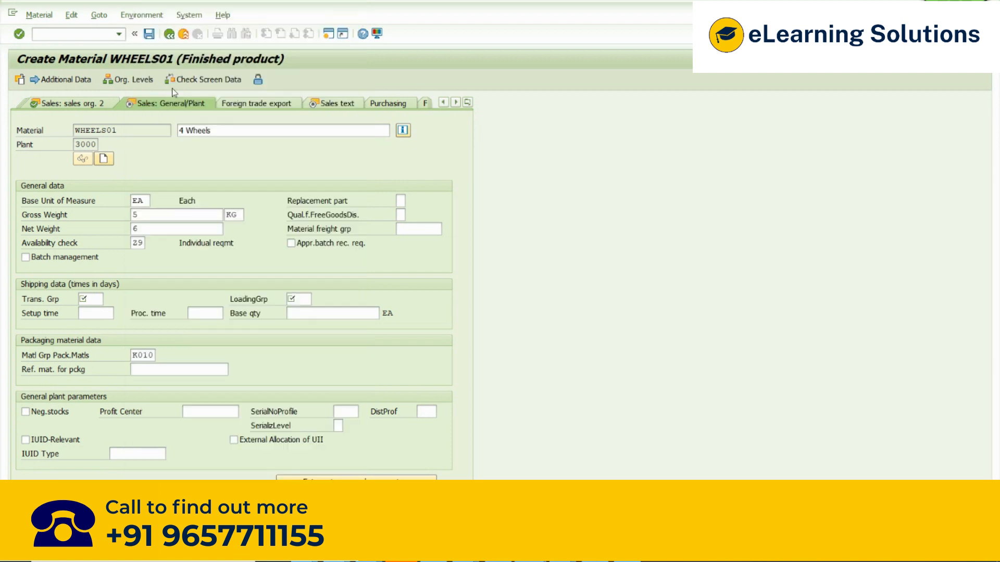
left_click_drag(118, 131, 243, 280)
key("Return")
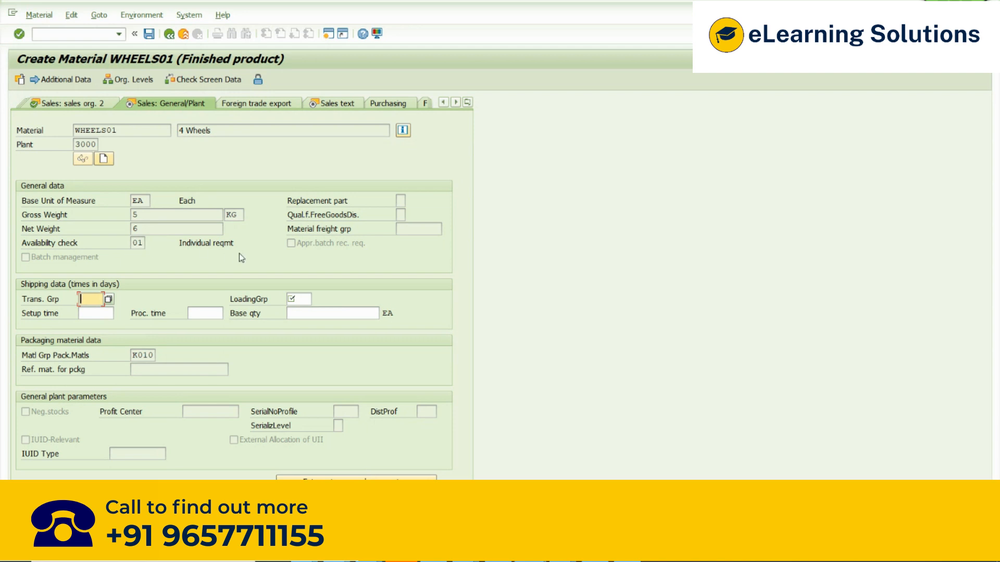
left_click(137, 243)
left_click(151, 243)
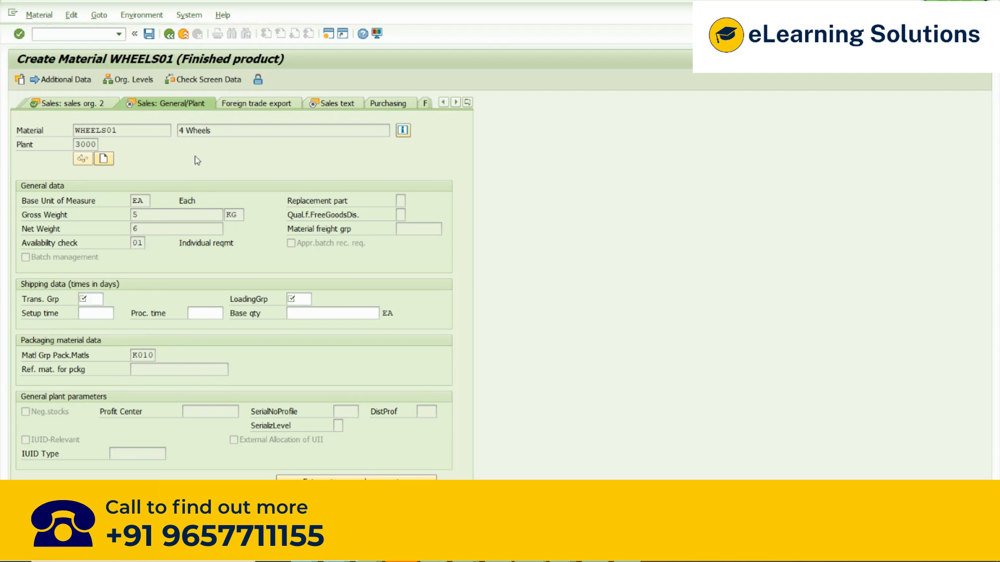
left_click(169, 89)
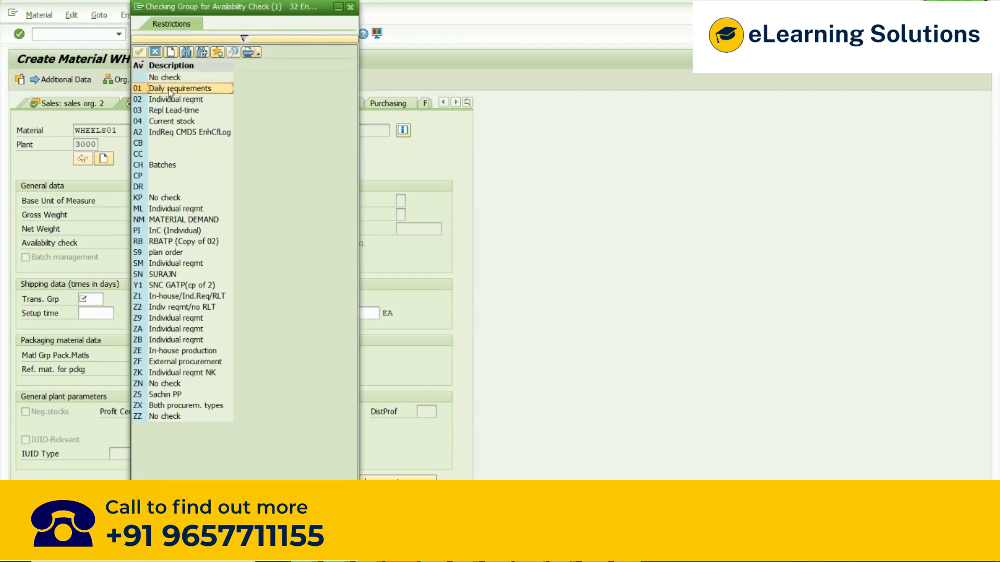
left_click(163, 99)
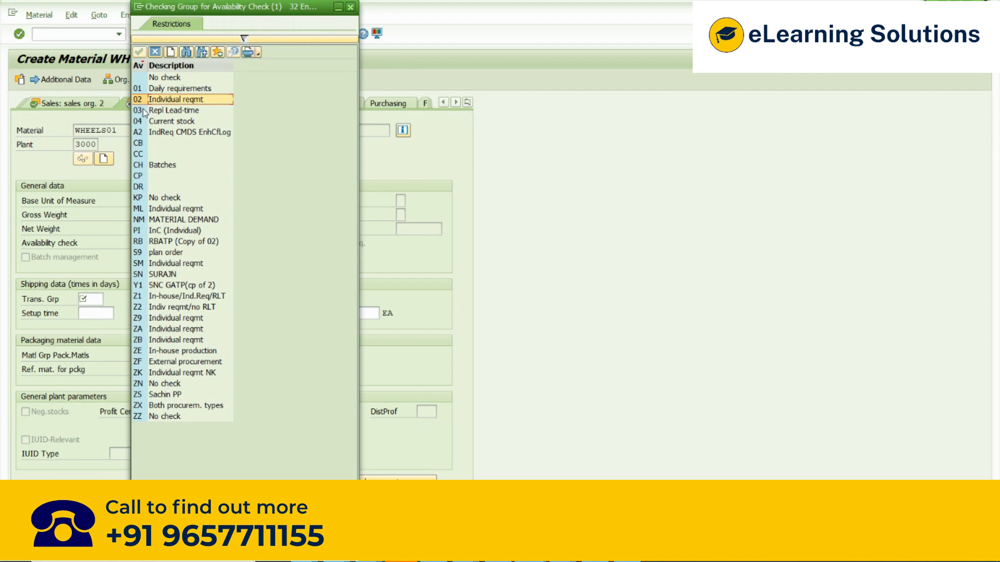
left_click(173, 89)
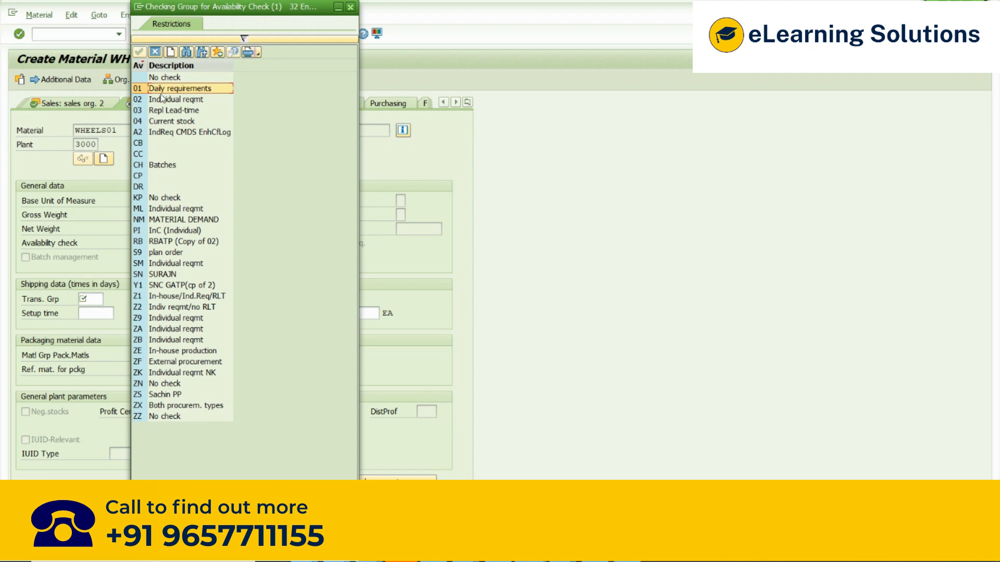
double_click(162, 89)
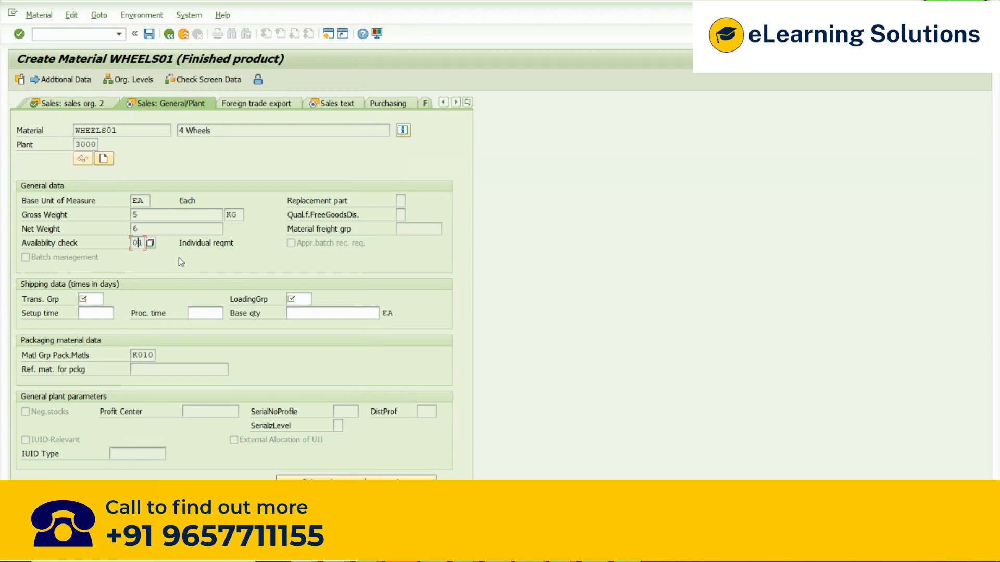
left_click(59, 261)
Bring up the standard order's schedule line data showing delivery 06.01.2022 for G5555
left_click_drag(123, 134, 74, 133)
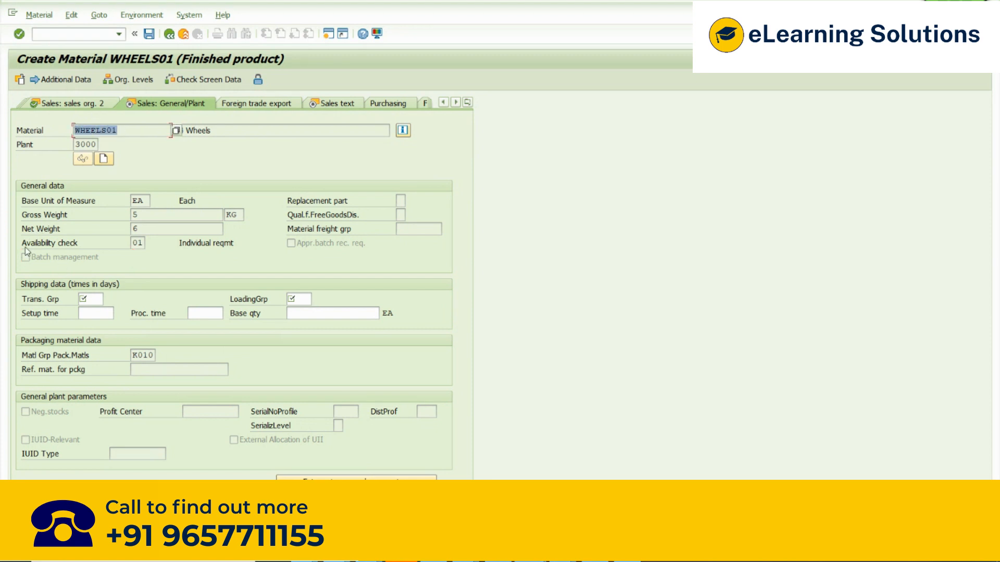
left_click(25, 260)
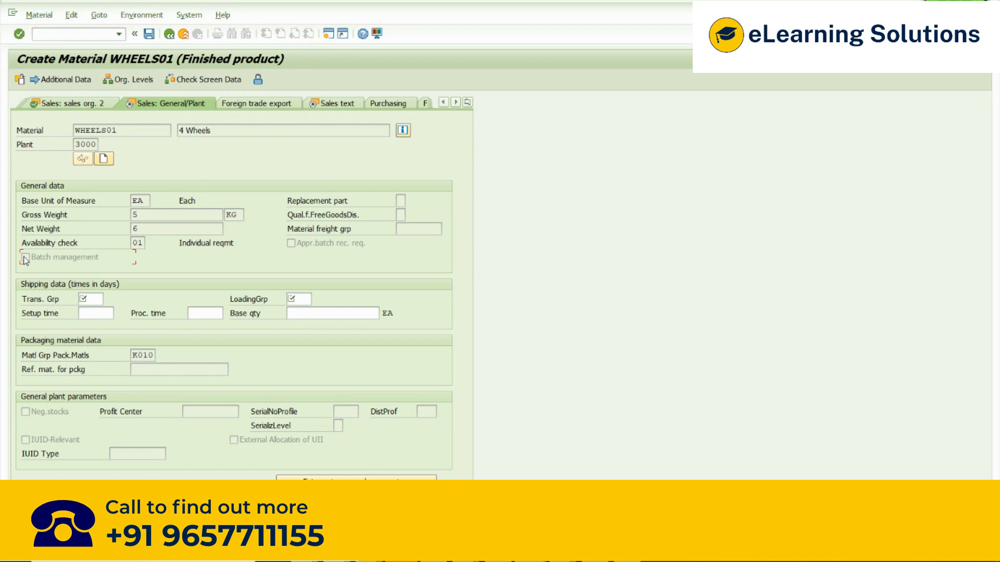
key("alt+Tab")
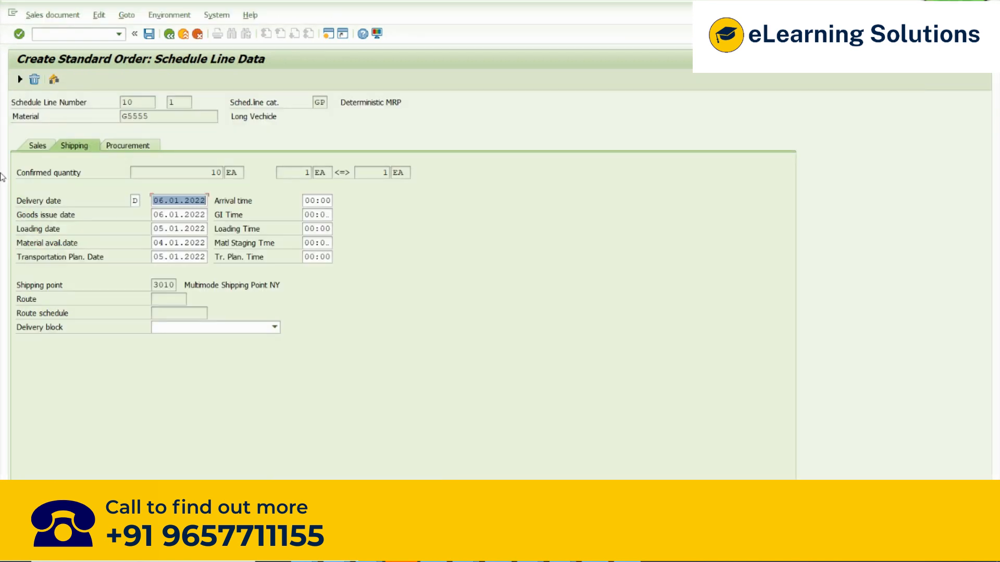
Back out of the order's schedule line details to WHEELS01's plant 3000 Sales: General/Plant view
left_click(168, 35)
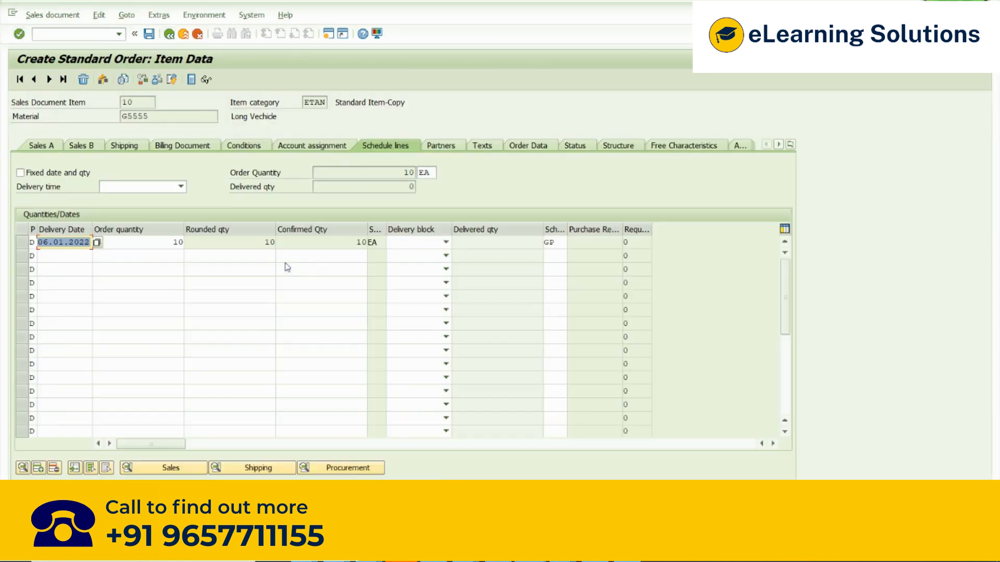
left_click(169, 34)
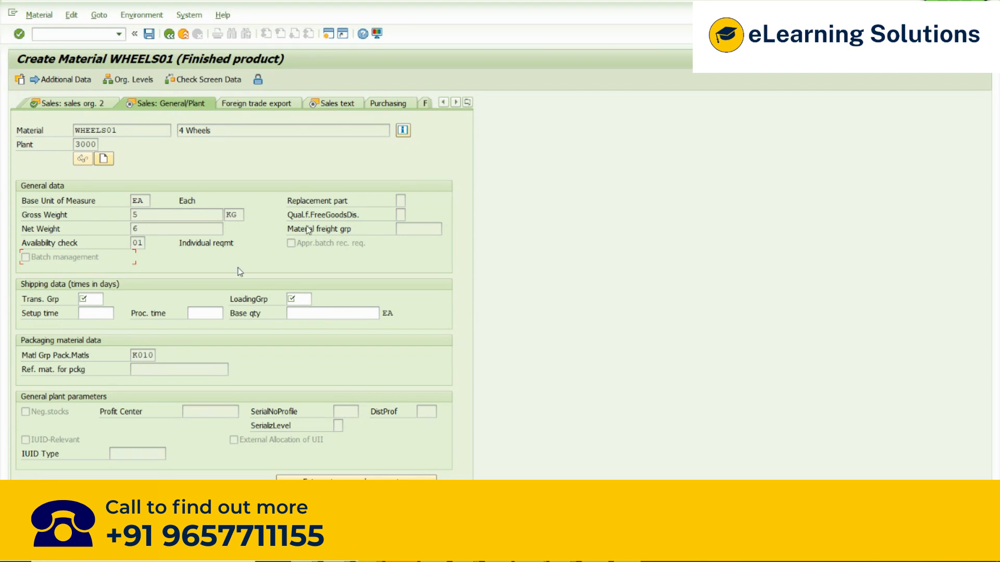
Browse WHEELS01's loading group value list, close it unchanged, and return to the order overview
left_click(93, 299)
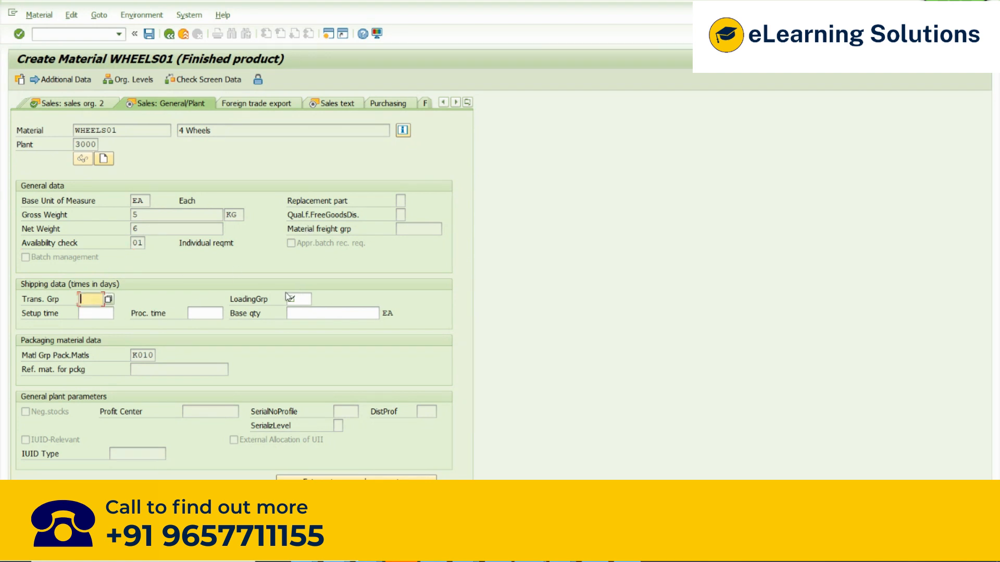
left_click(289, 298)
left_click(95, 301)
left_click(299, 300)
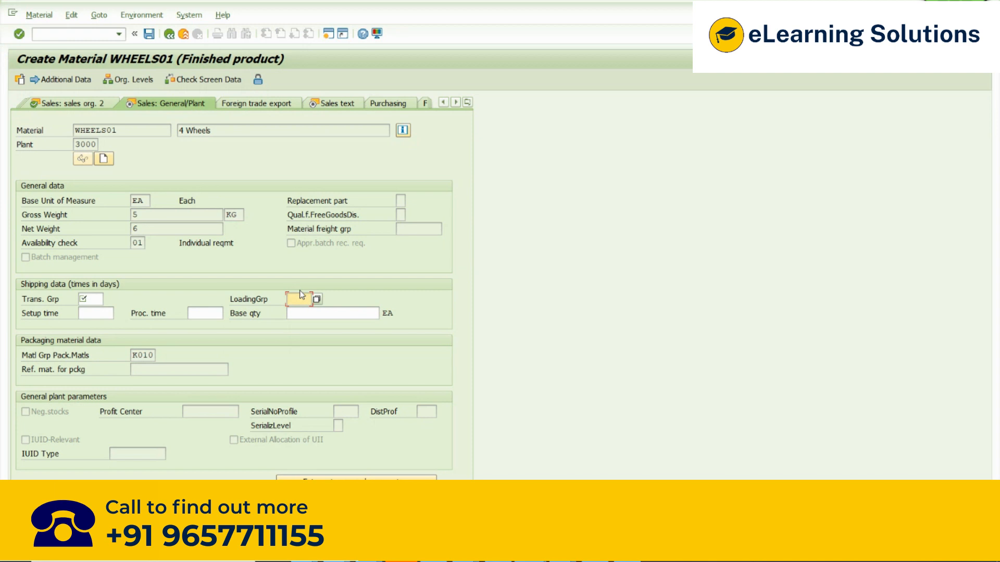
left_click(316, 300)
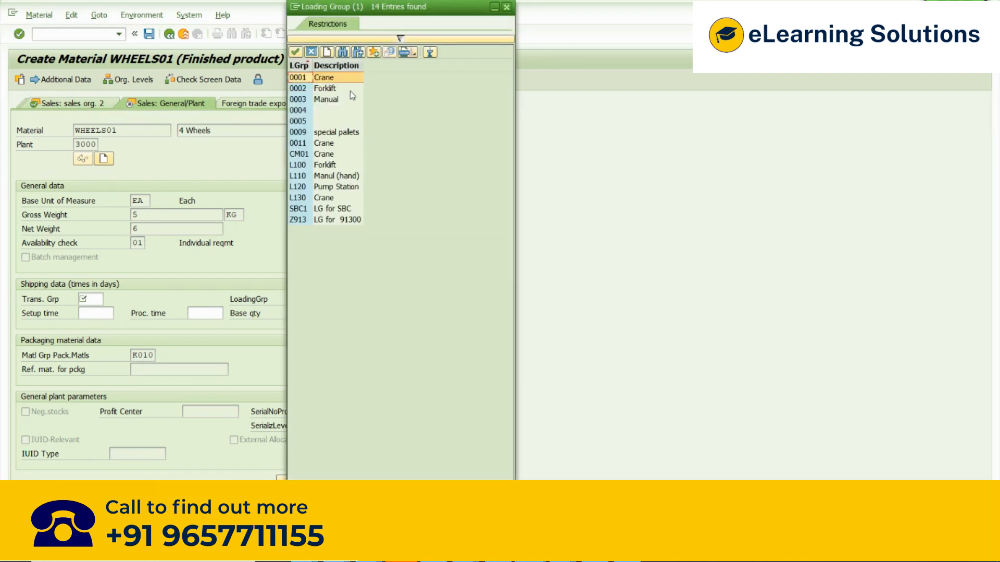
left_click_drag(377, 18, 564, 67)
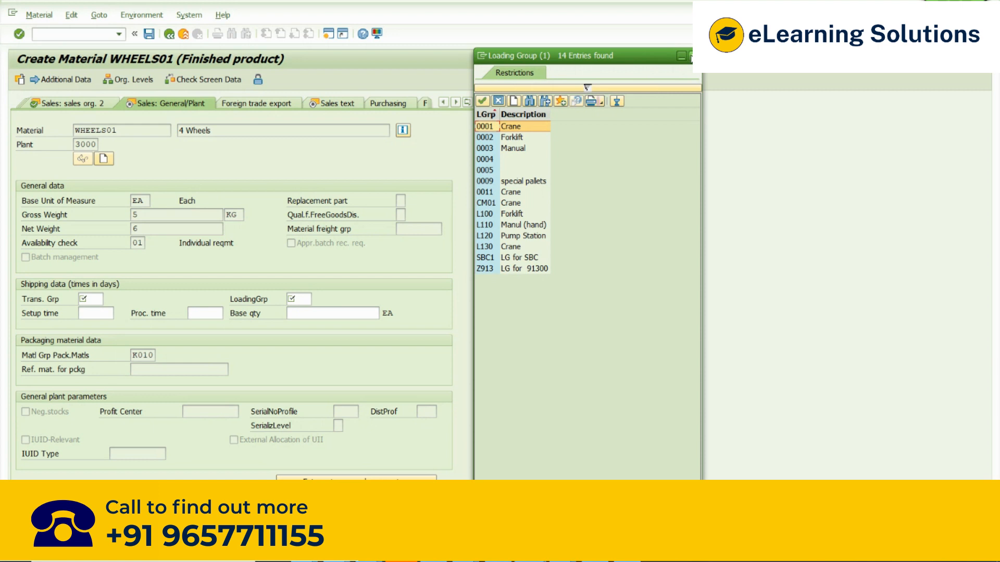
left_click(693, 56)
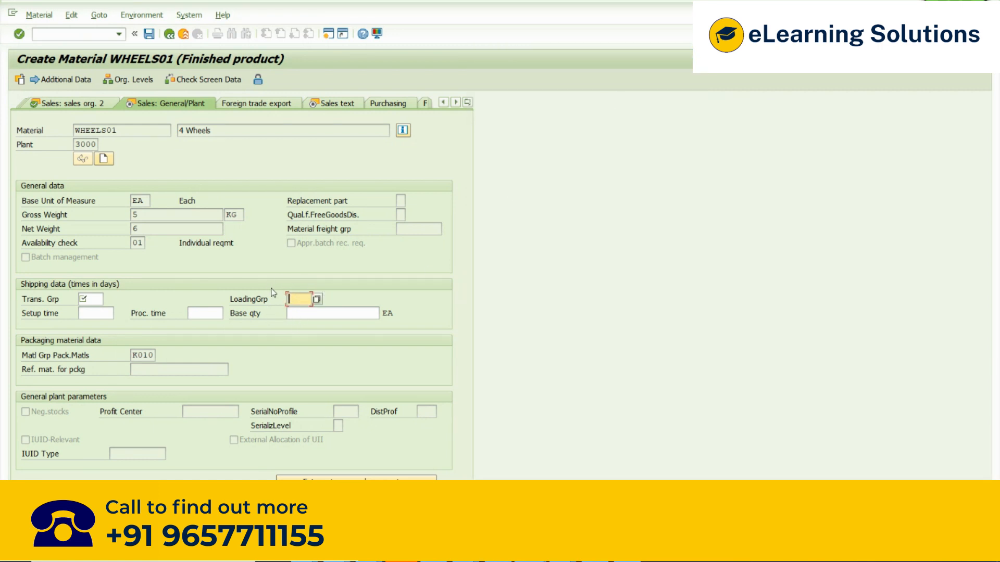
key("alt+Tab")
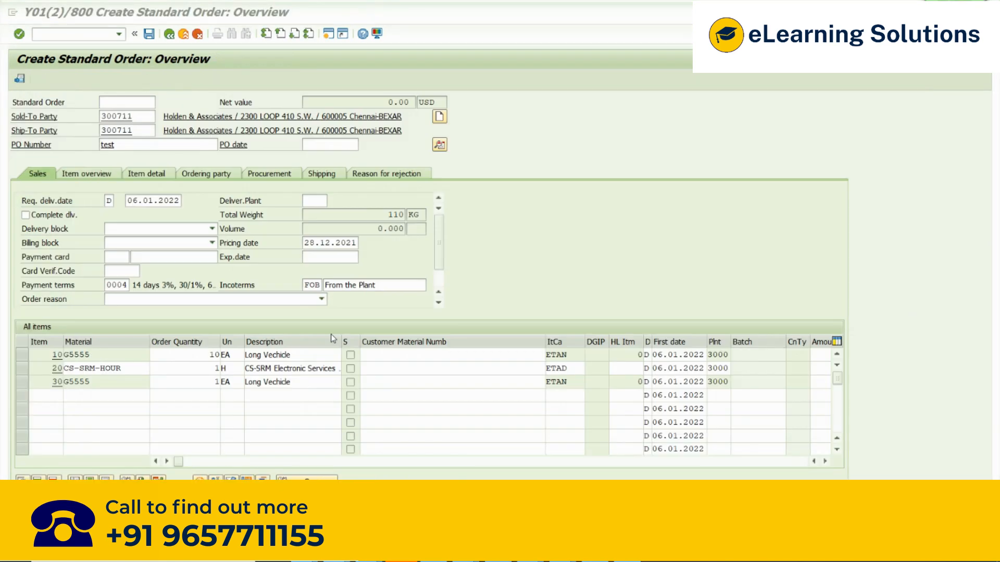
Open item 10's schedule line shipping dates, noting delivery date 06.01.2022
key("Return")
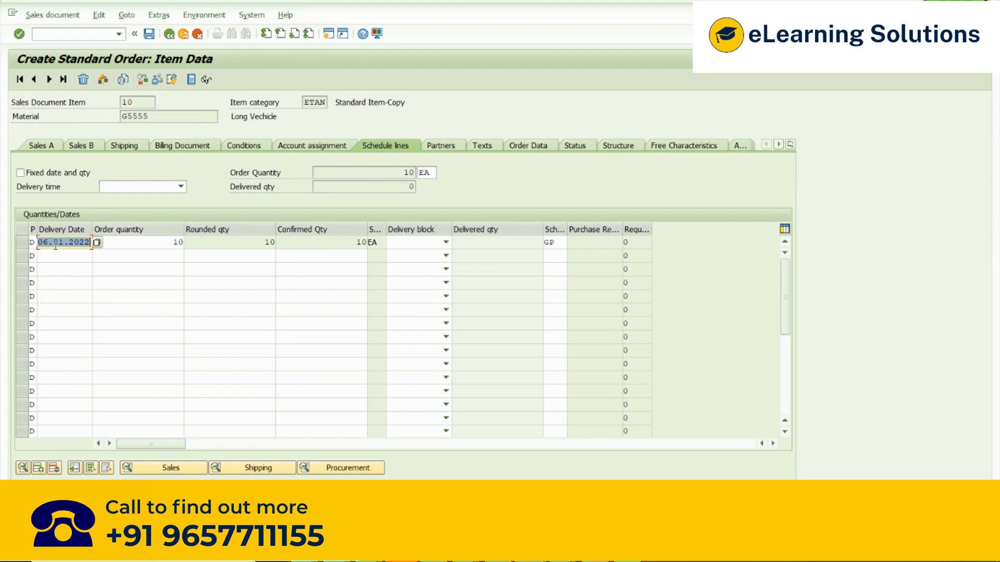
left_click_drag(93, 243, 33, 243)
left_click(255, 467)
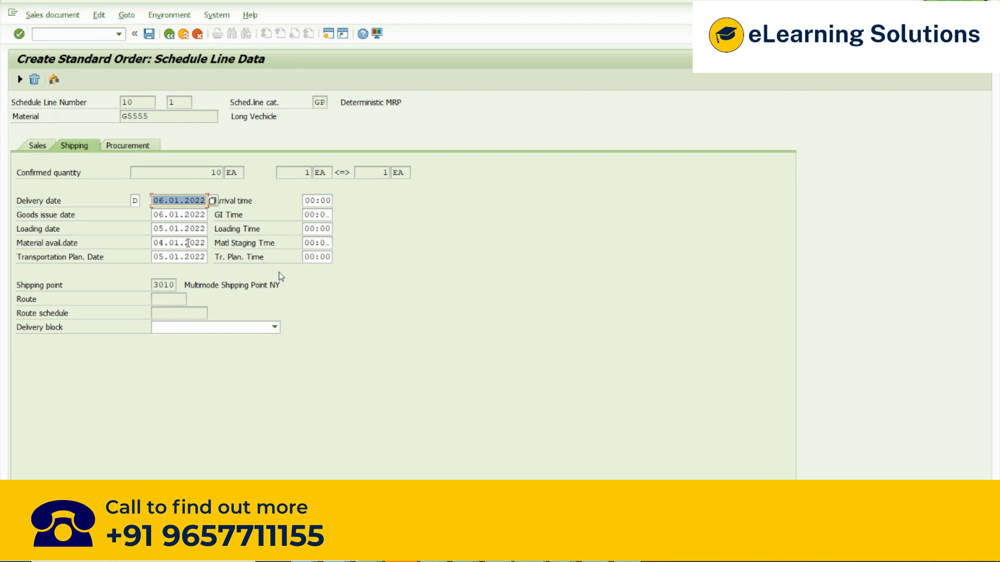
Check the loading date 05.01.2022, then go back to material WHEELS01
left_click(29, 233)
left_click_drag(155, 229, 207, 230)
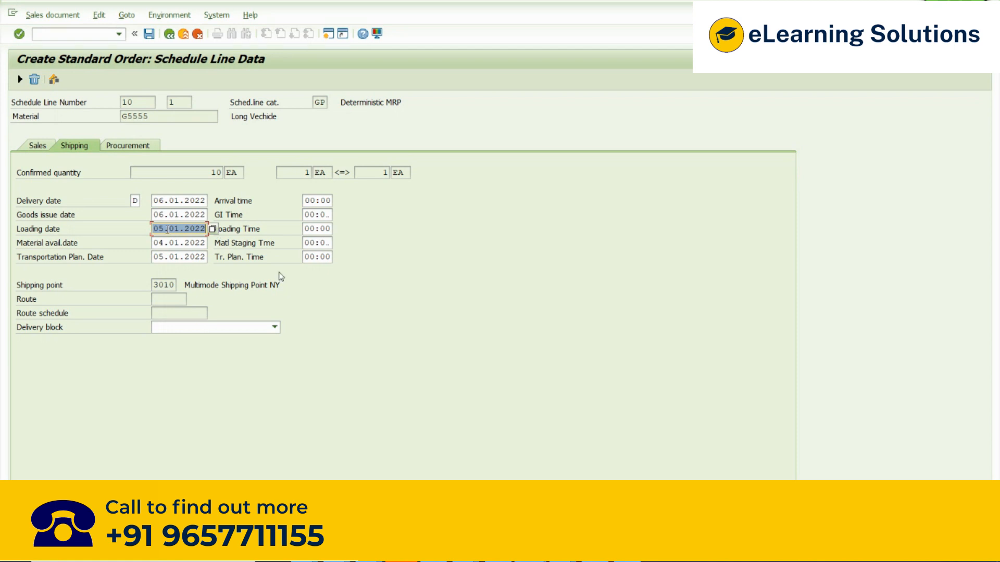
left_click_drag(154, 229, 207, 229)
left_click_drag(157, 230, 207, 235)
key("alt+Tab")
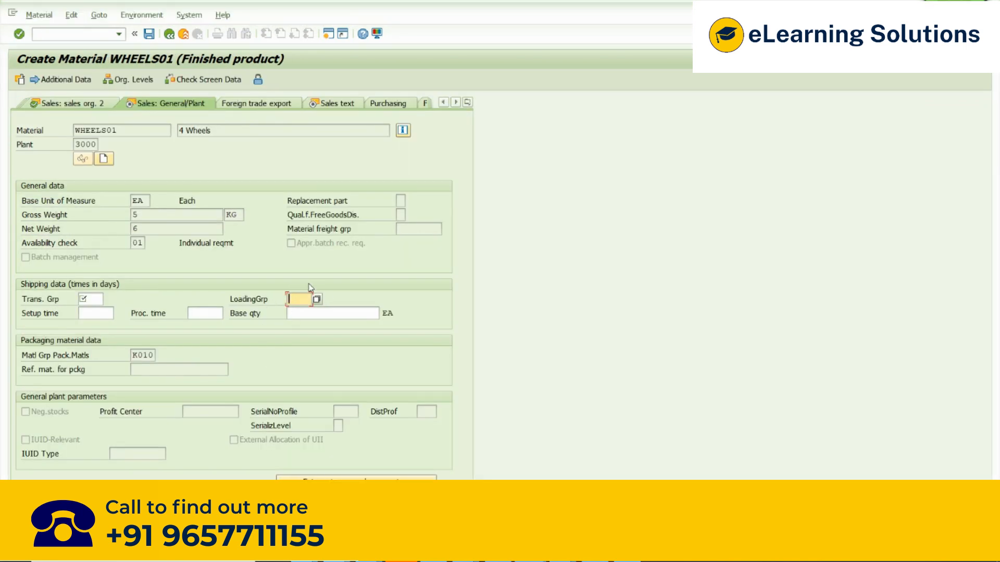
key("alt+Tab")
Show WHEELS01's Loading Group value list, from 0001 Crane to Z913, with F4
left_click(168, 229)
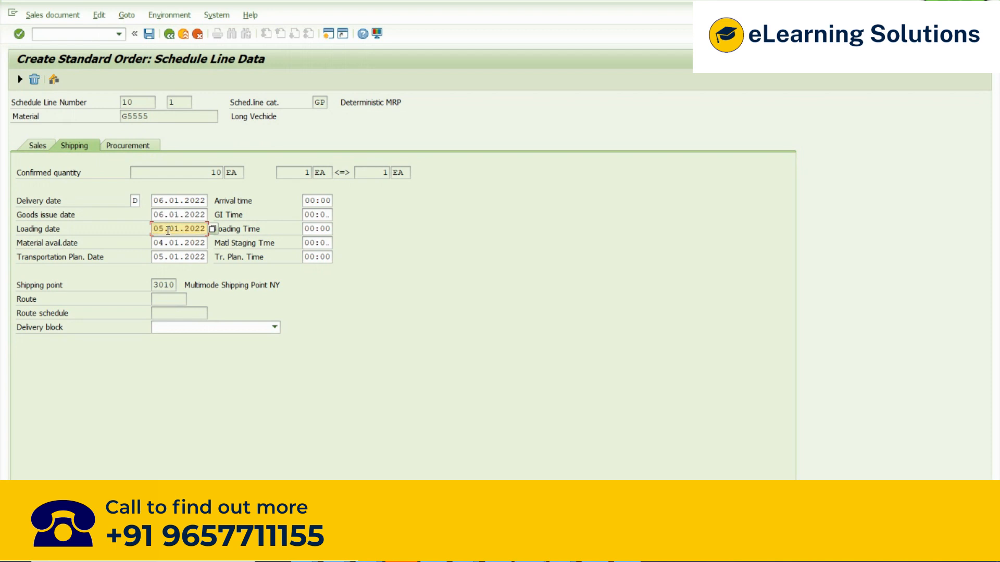
key("alt+Tab")
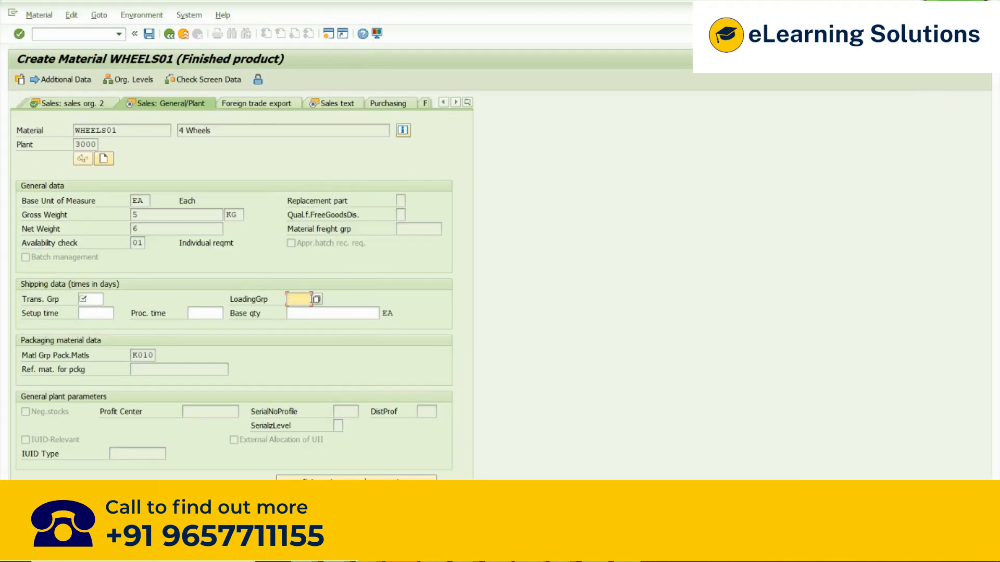
key("F4")
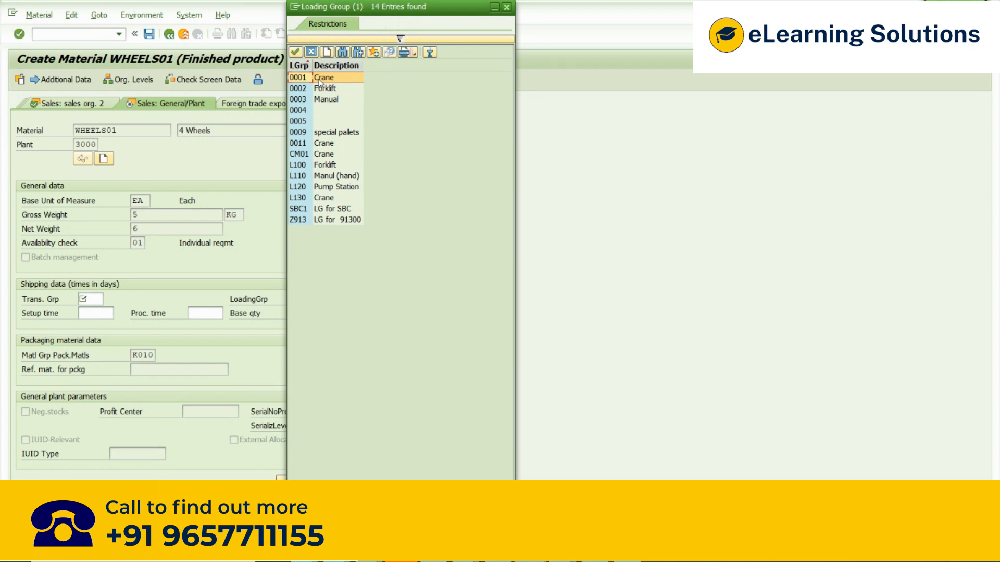
Assign loading group 0001 Crane to WHEELS01 from the value list
left_click(321, 103)
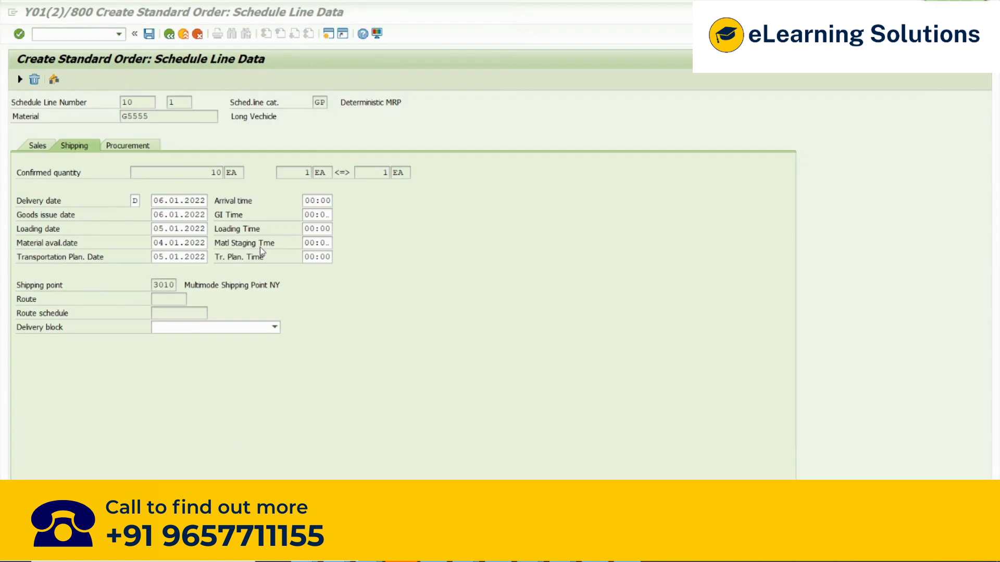
left_click(160, 242)
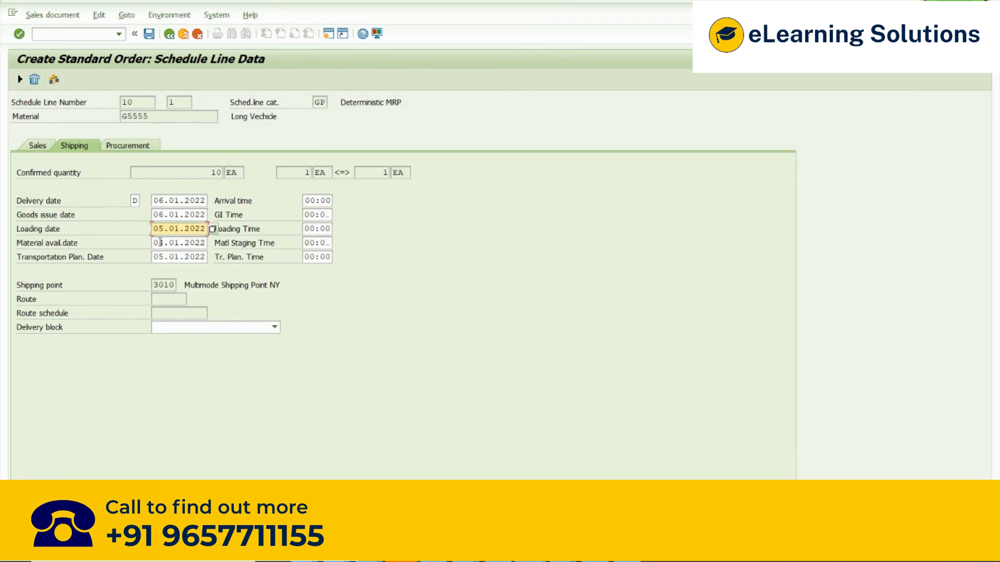
left_click_drag(153, 229, 213, 228)
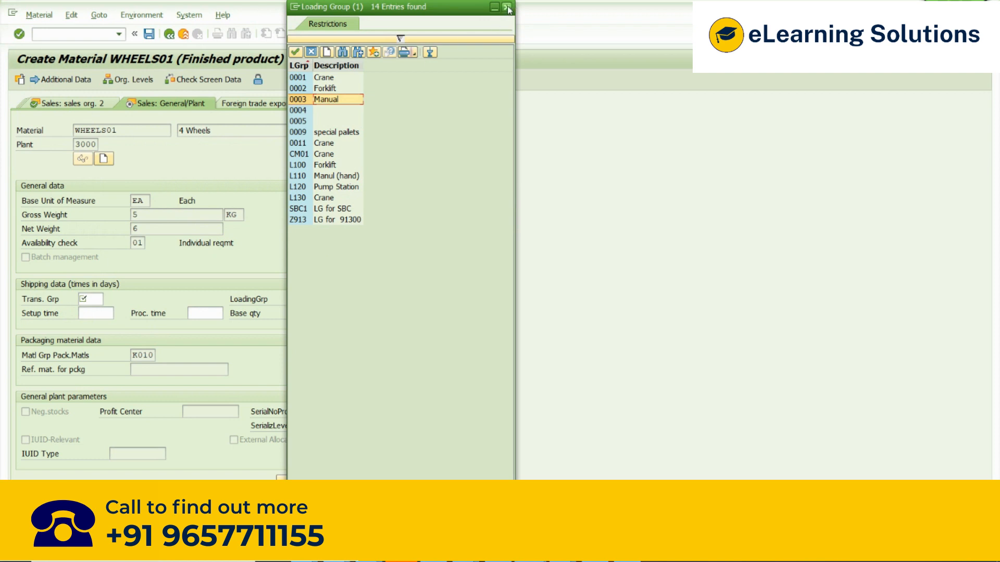
double_click(329, 78)
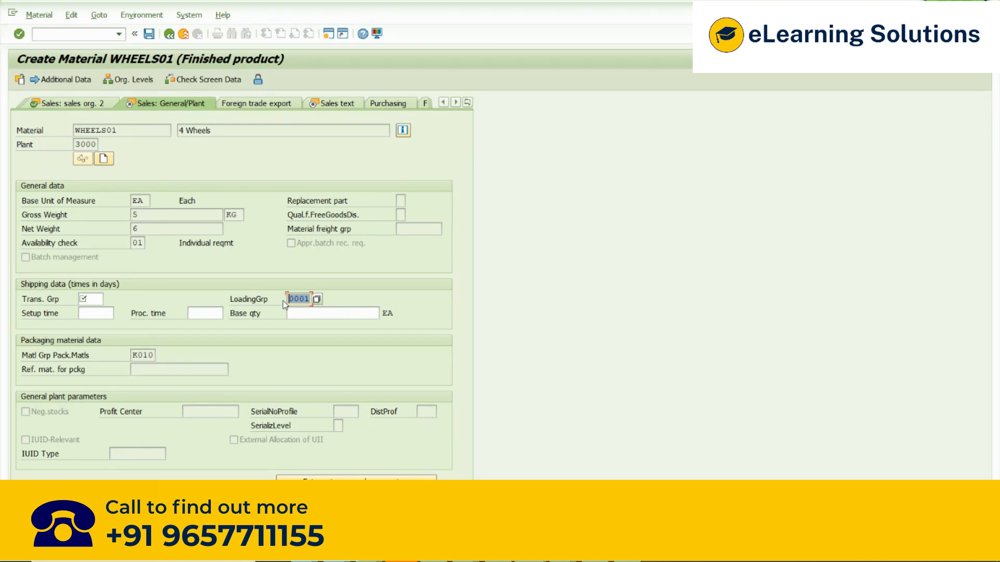
Open the Transportation Group value help from WHEELS01's Trans. Grp field
key("shift+Right")
left_click(93, 299)
left_click_drag(149, 129, 74, 130)
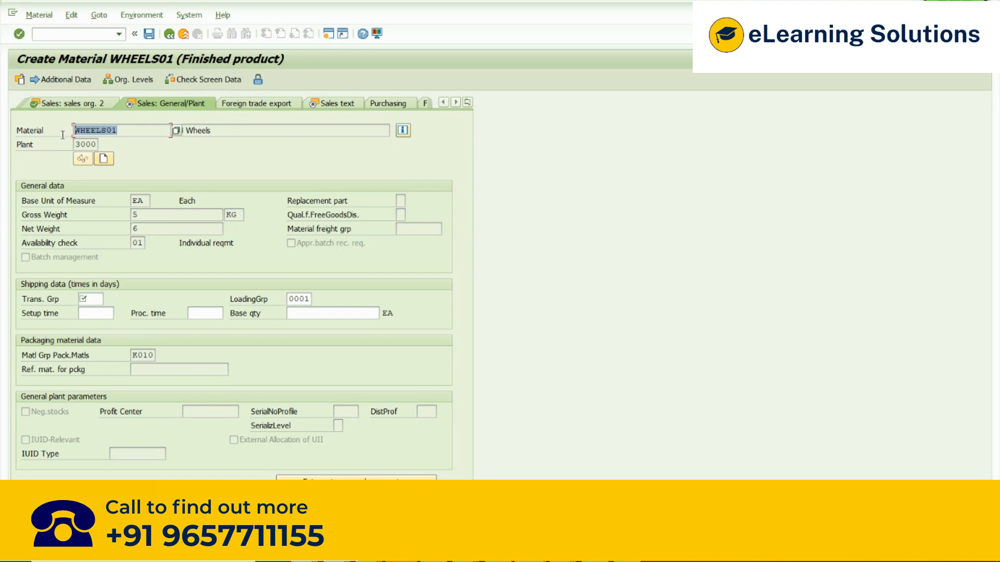
left_click(86, 301)
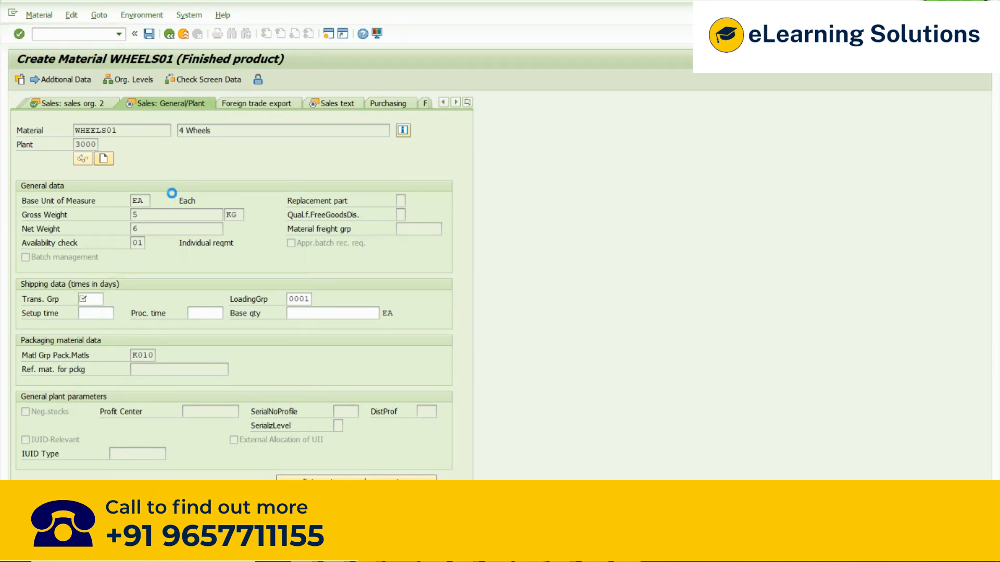
key("F4")
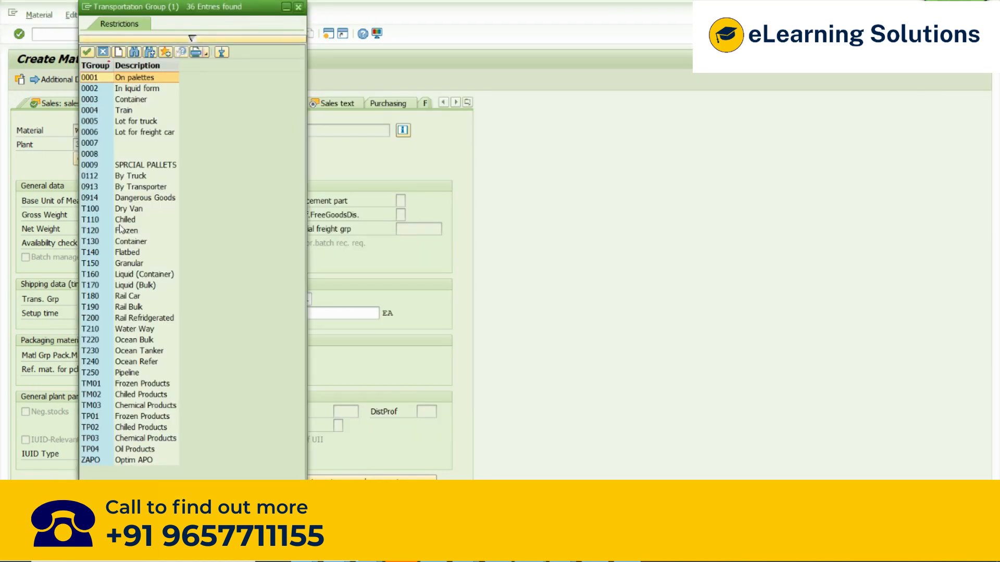
key("alt+Tab")
Compare the order's transportation planning date and loading date, both 05.01.2022
key("Escape")
key("alt+Tab")
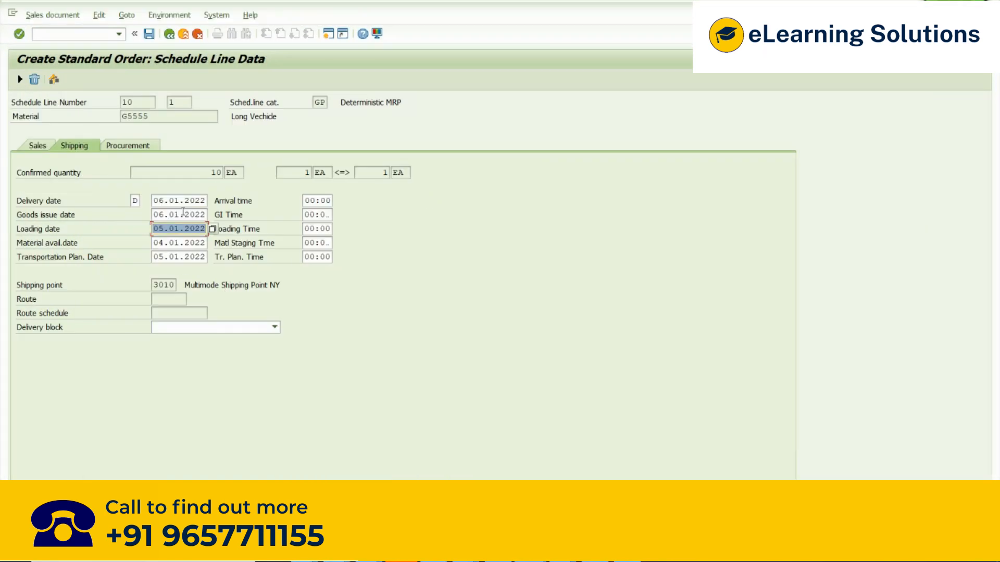
left_click(43, 262)
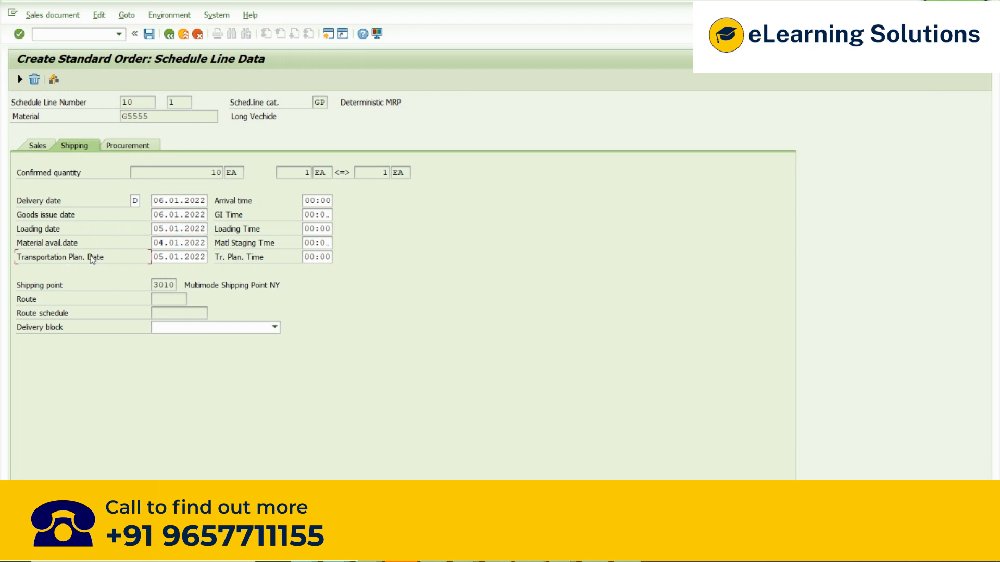
left_click_drag(153, 257, 242, 252)
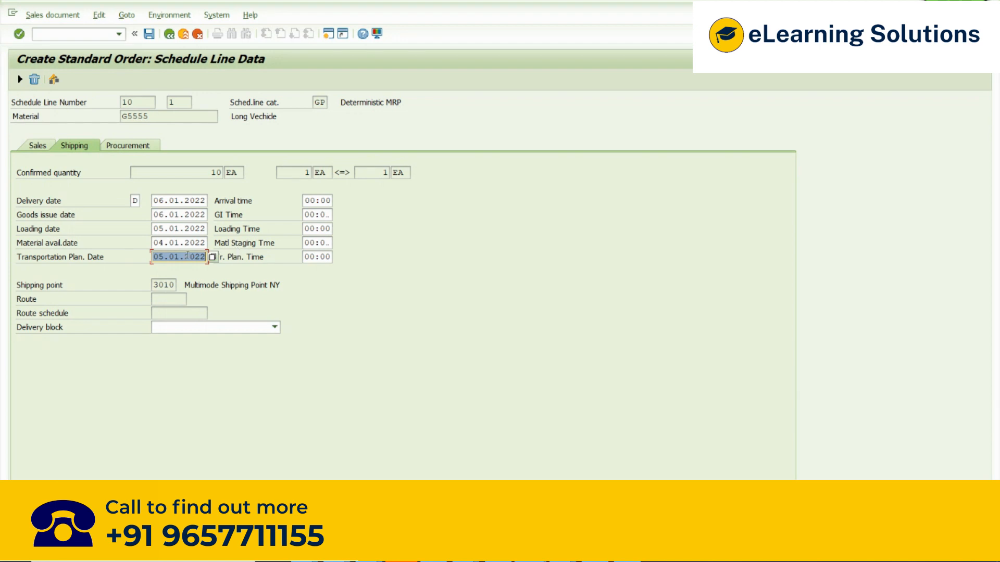
left_click_drag(155, 256, 206, 256)
left_click_drag(157, 256, 206, 256)
left_click_drag(154, 230, 207, 229)
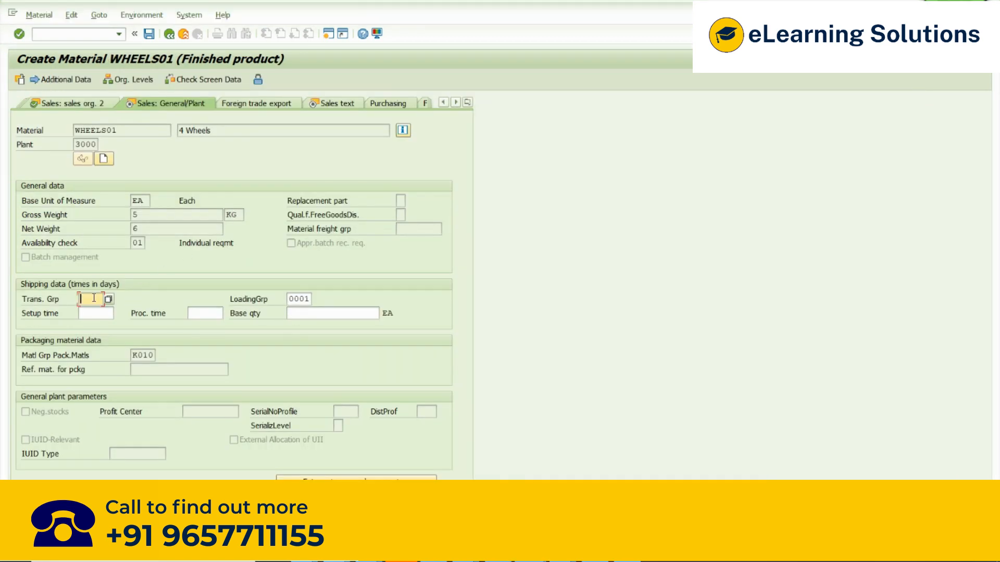
List the available transportation groups for WHEELS01's plant 3000 sales data with F4
left_click_drag(118, 130, 63, 135)
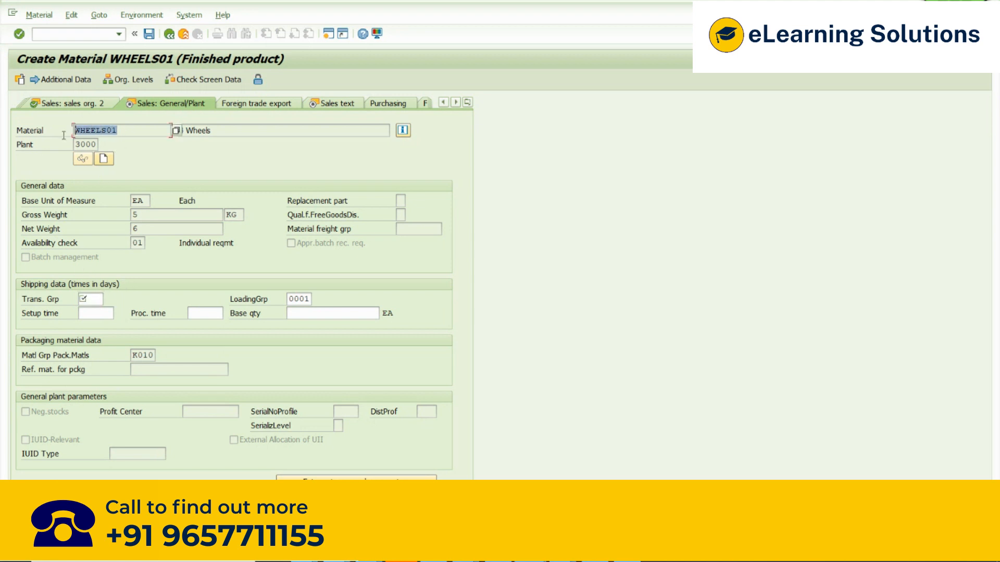
left_click(94, 298)
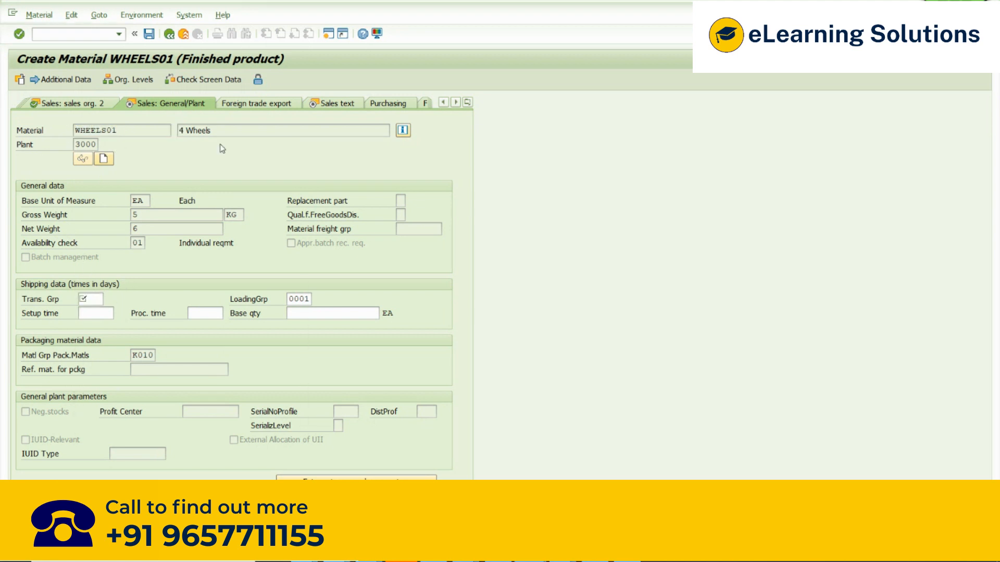
key("F4")
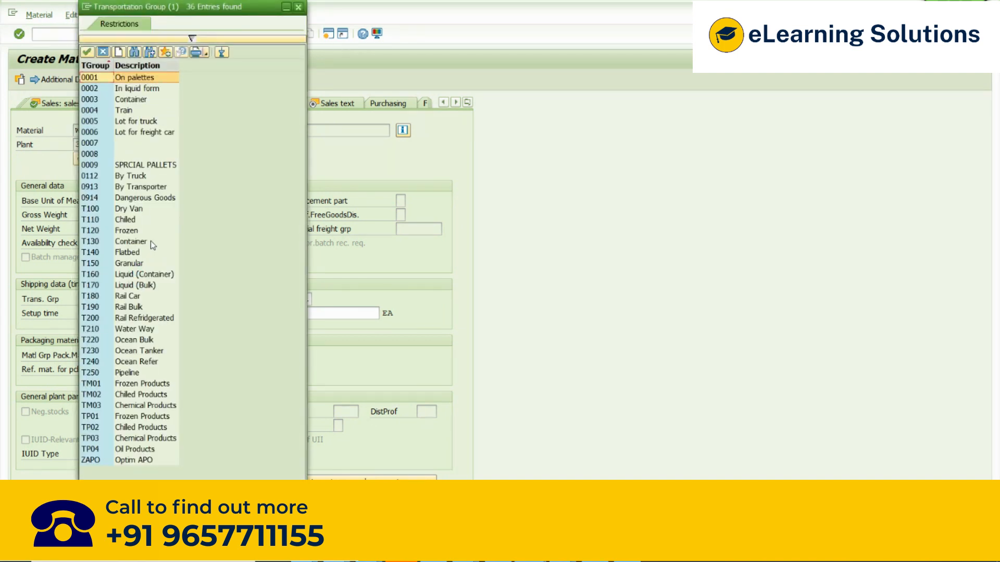
Choose 0112 By Truck from the Transportation Group value list for WHEELS01
left_click(135, 177)
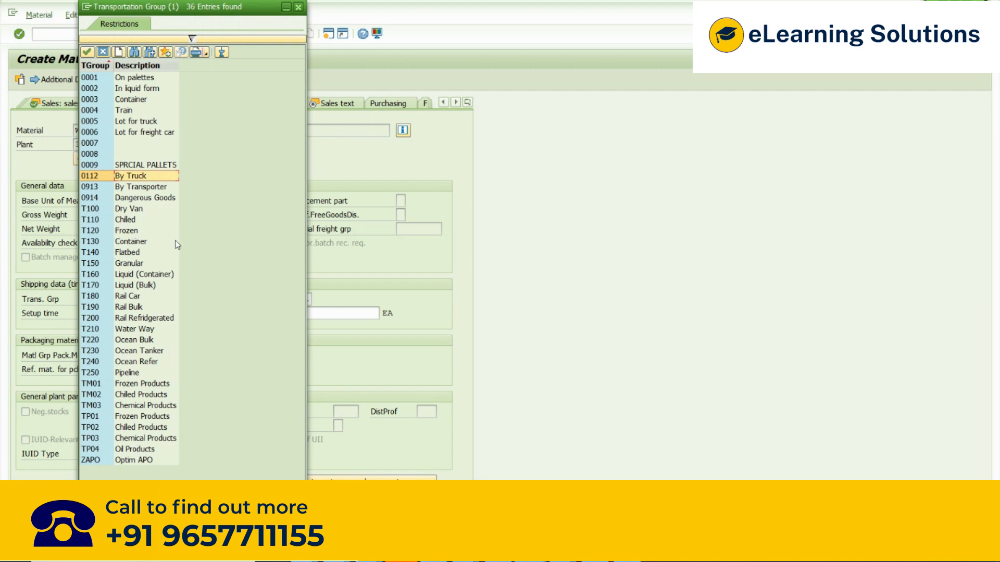
double_click(135, 179)
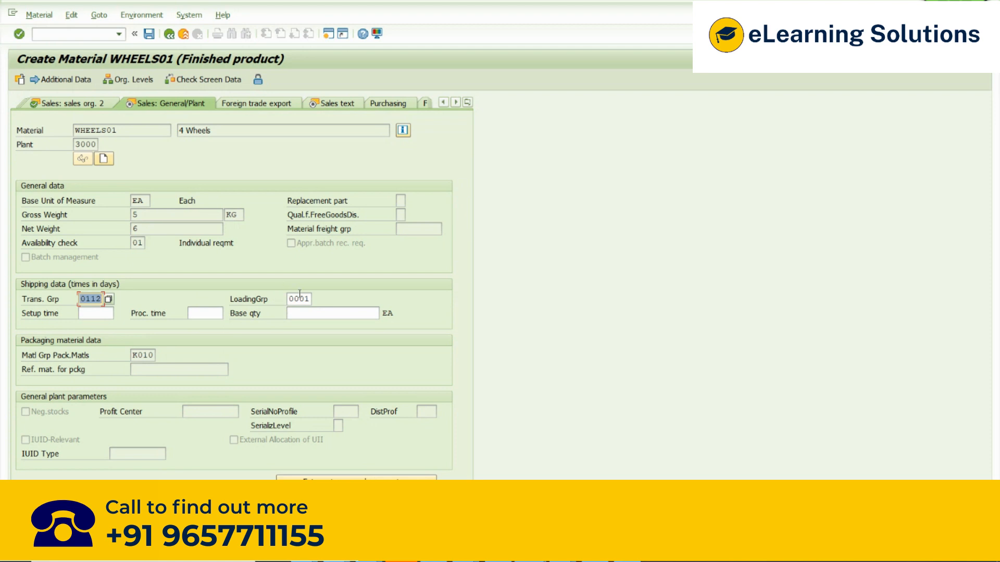
key("alt+Tab")
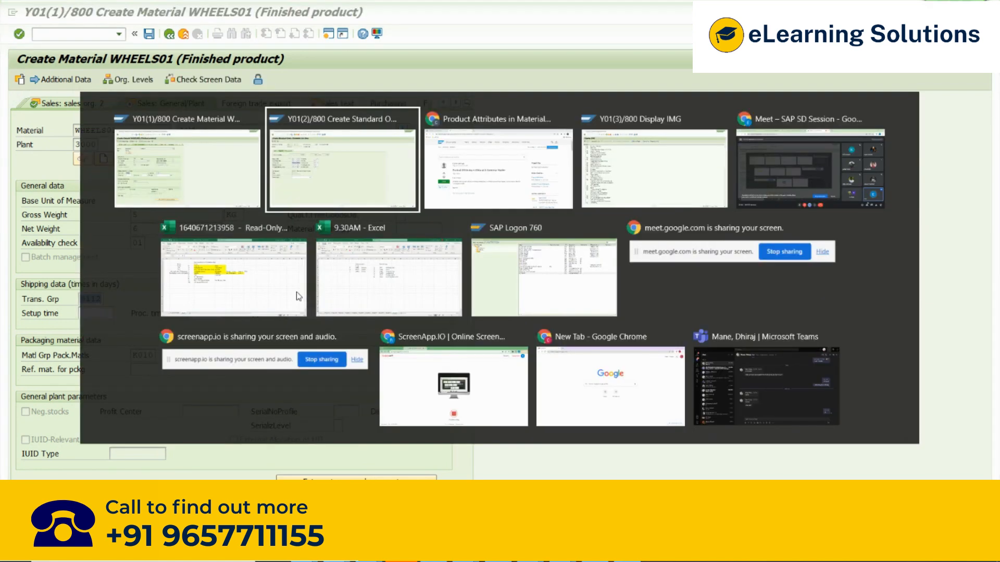
left_click(154, 200)
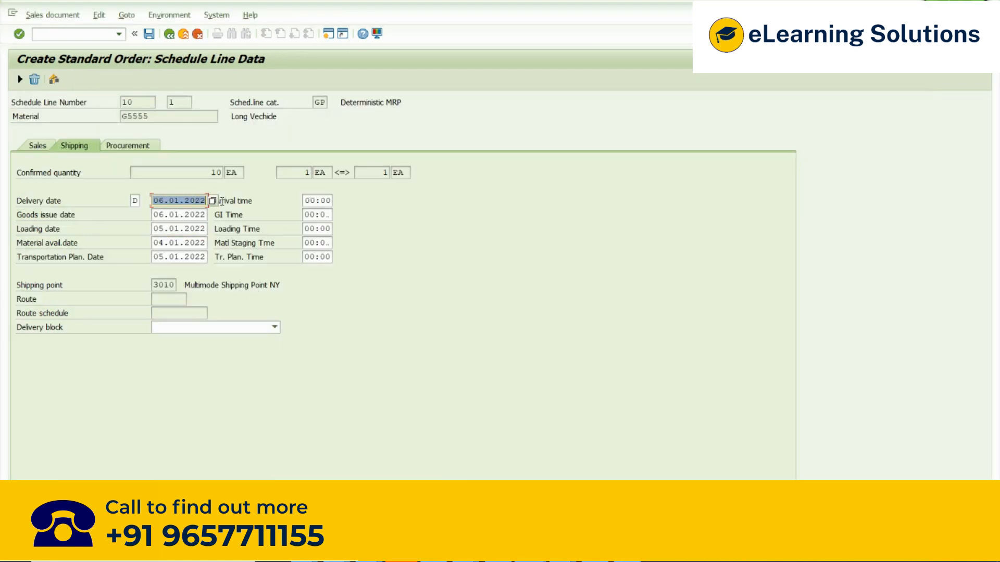
key("alt+Tab")
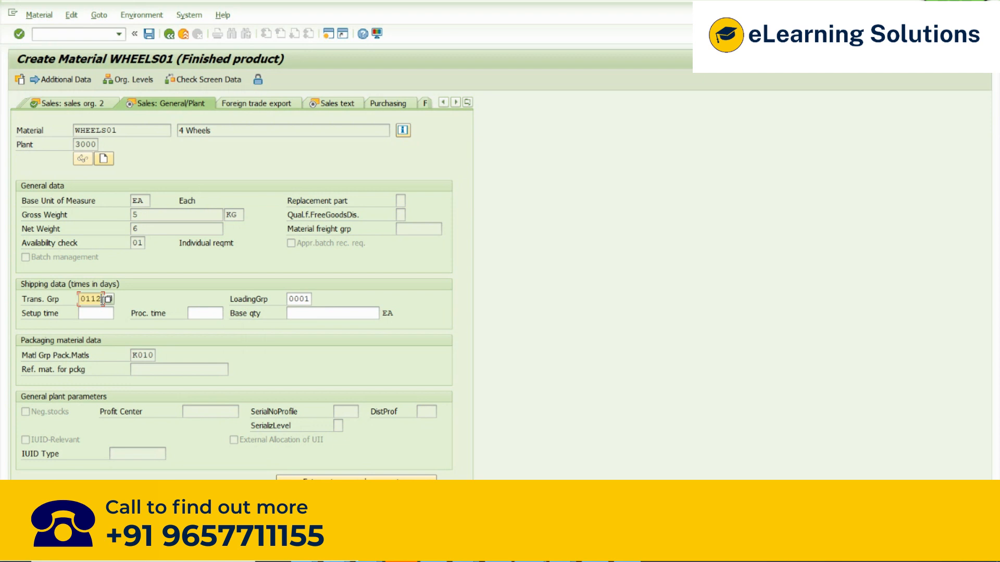
left_click(299, 301)
left_click(137, 242)
left_click(443, 102)
Add a blank line to WHEELS01's sales text
left_click(443, 102)
left_click(443, 102)
left_click(443, 103)
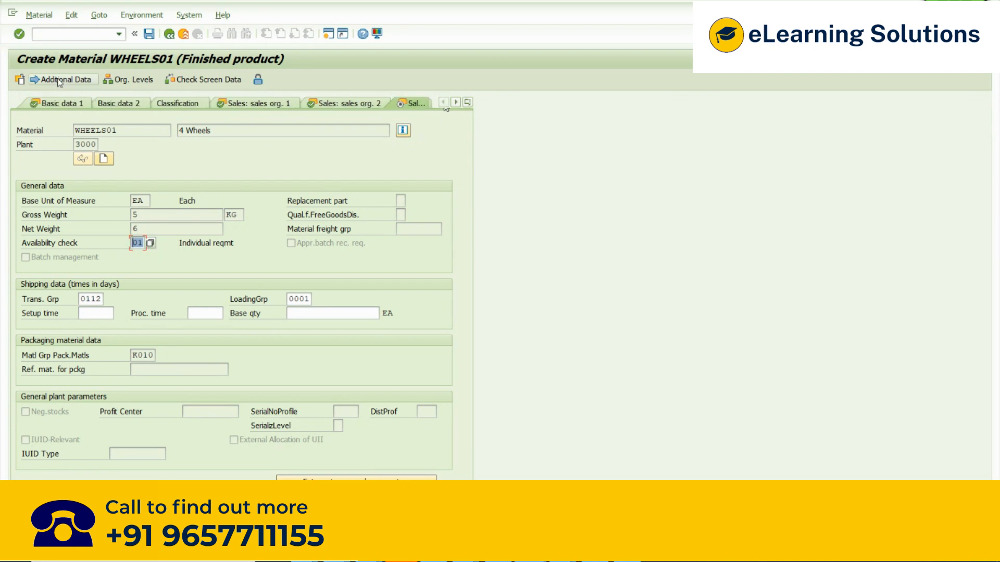
left_click(88, 130)
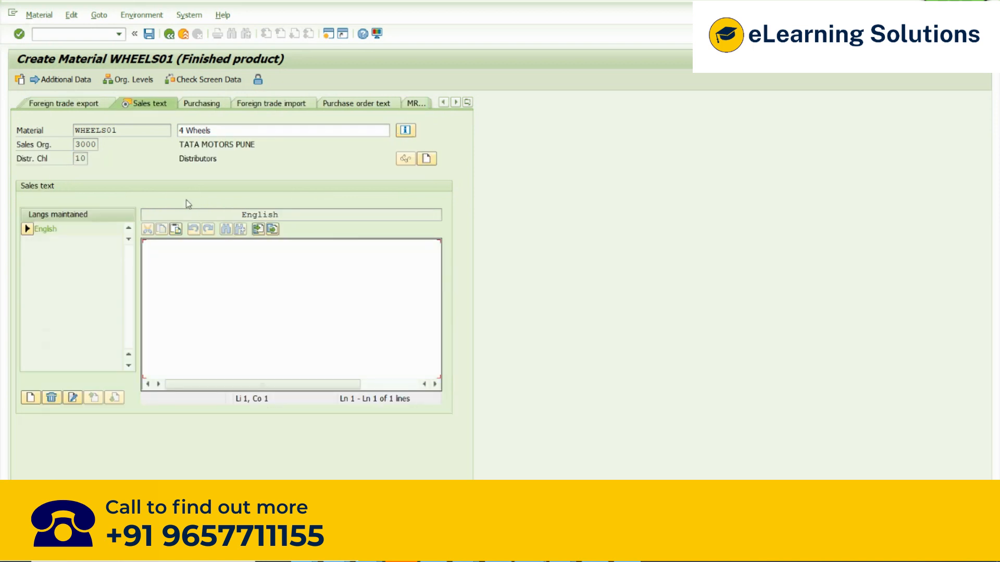
key("Return")
On Basic data 1, confirm general item category group NORM in its value list and continue to sales org. 1
left_click(444, 103)
left_click(468, 102)
left_click(474, 105)
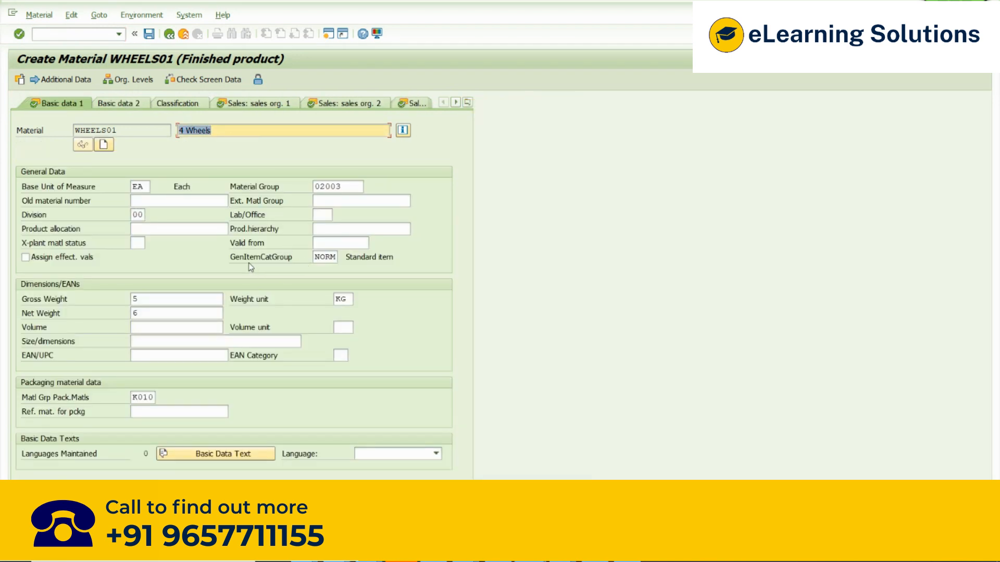
left_click(325, 257)
left_click(342, 258)
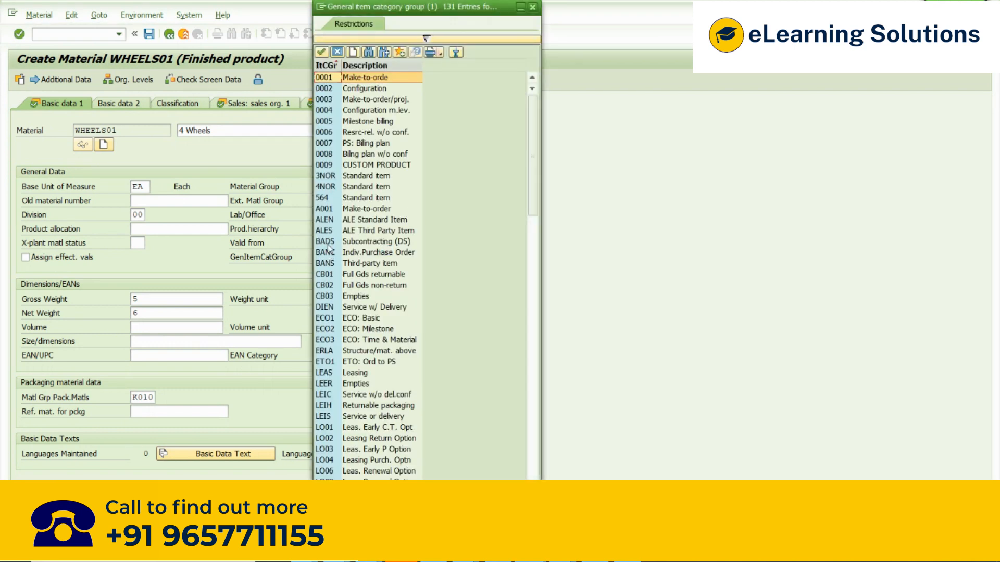
left_click(323, 308)
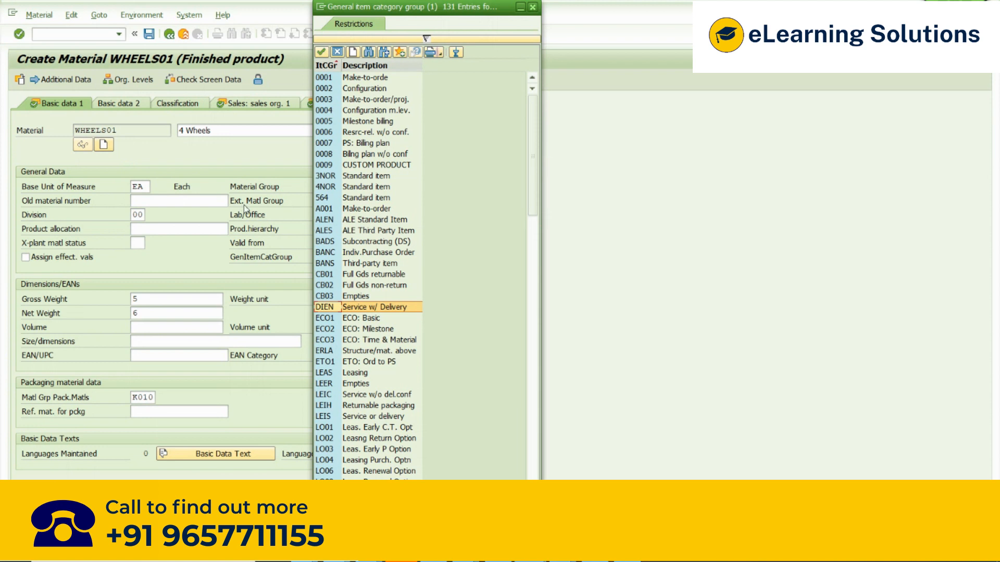
left_click(532, 10)
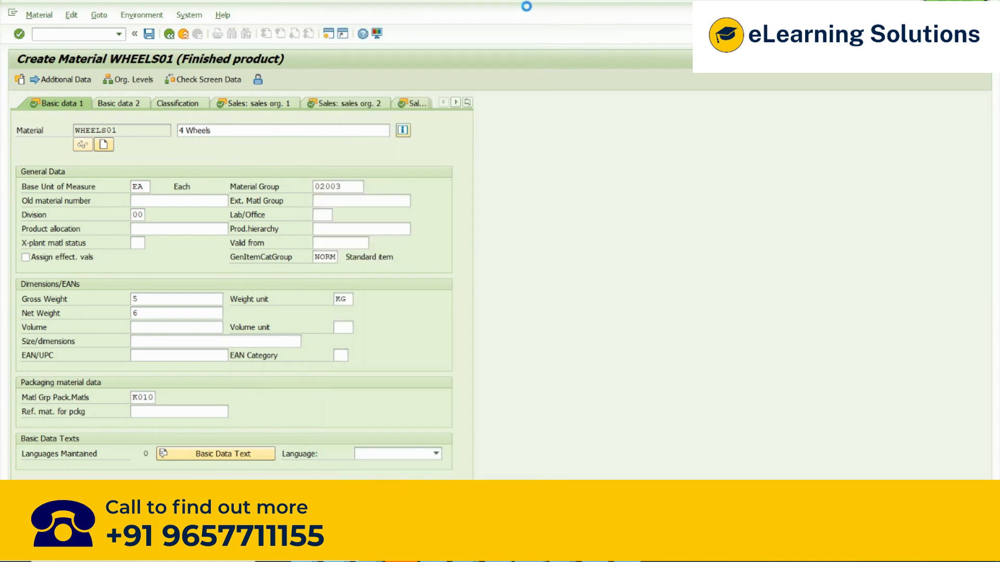
key("Return")
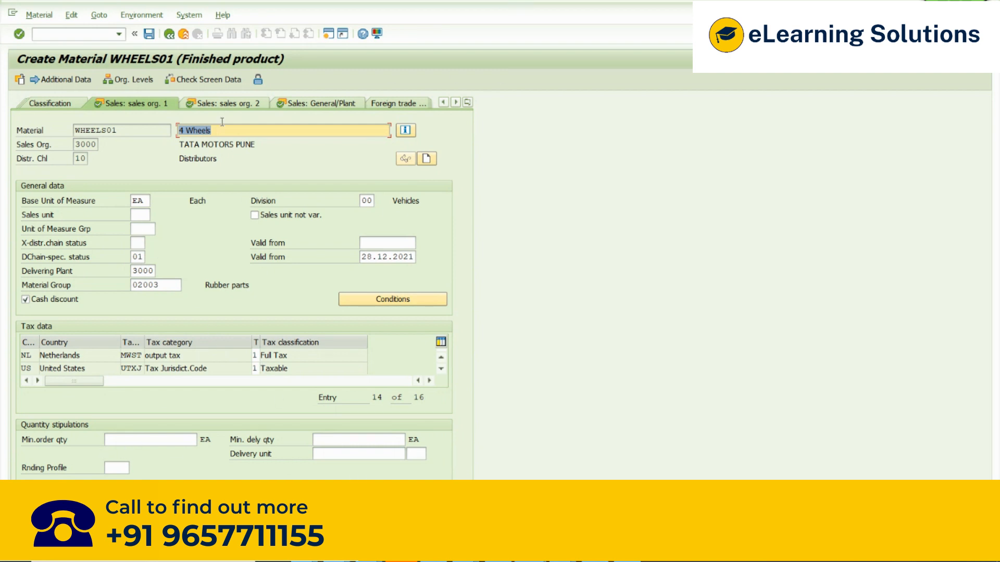
On Sales: sales org. 2, check that both item category group fields hold NORM
left_click(229, 103)
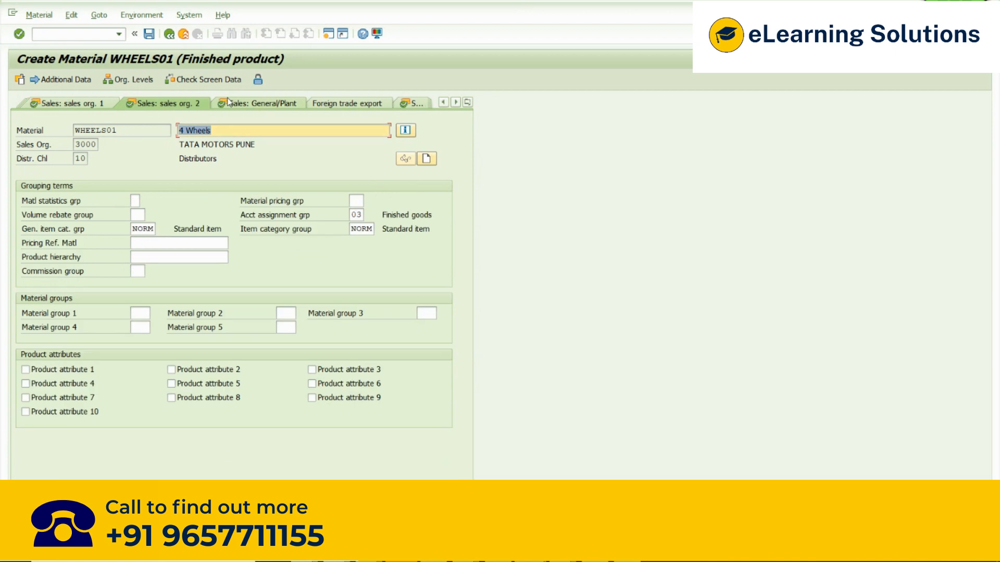
left_click(138, 229)
double_click(139, 229)
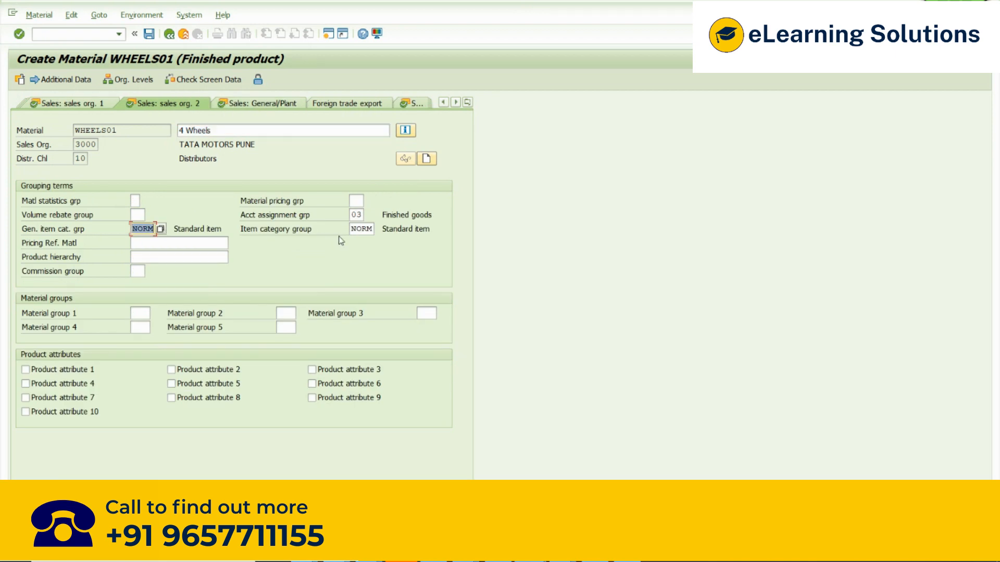
double_click(361, 228)
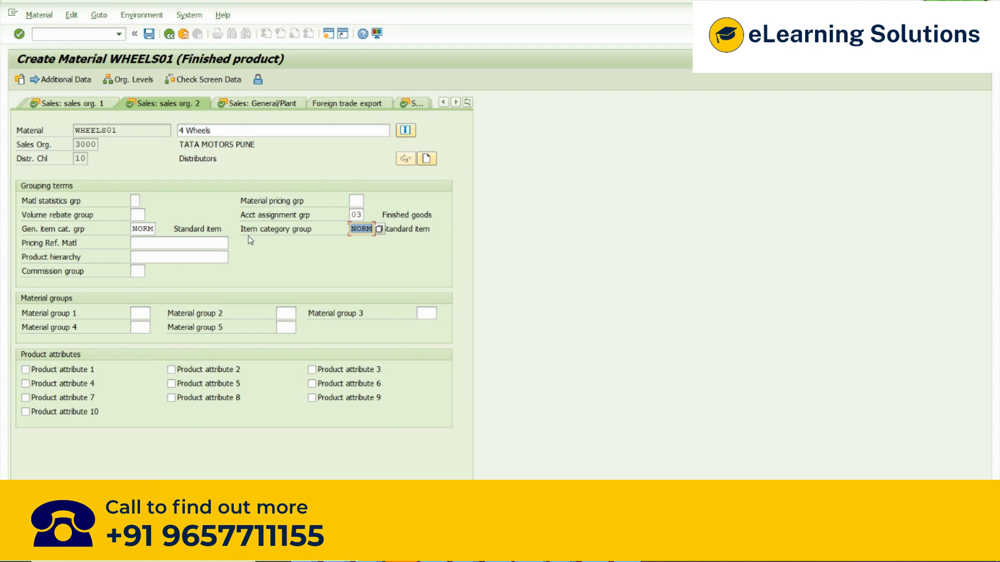
left_click(367, 229)
double_click(367, 229)
Return the standard order from item details to its overview screen
key("alt+Tab")
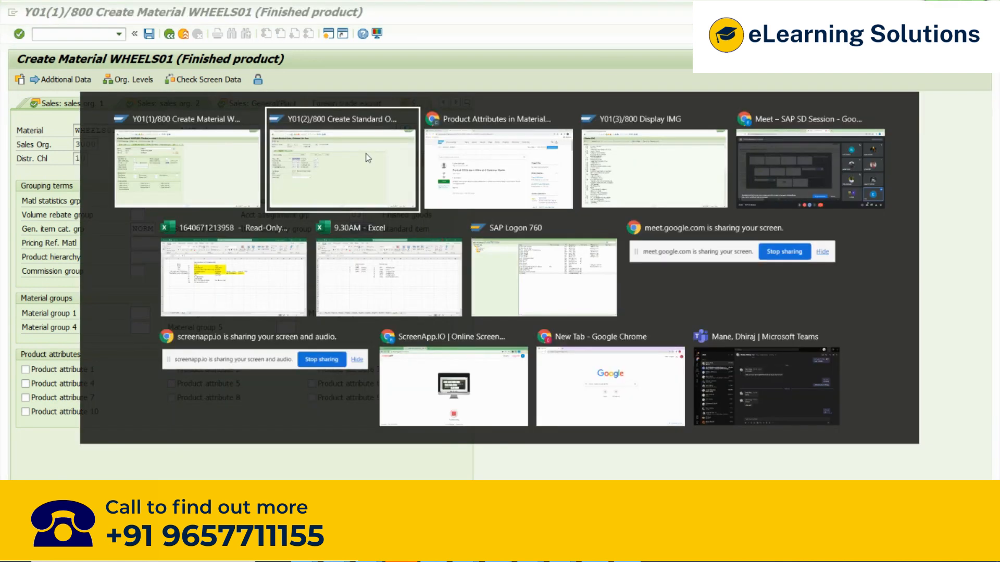
left_click(169, 35)
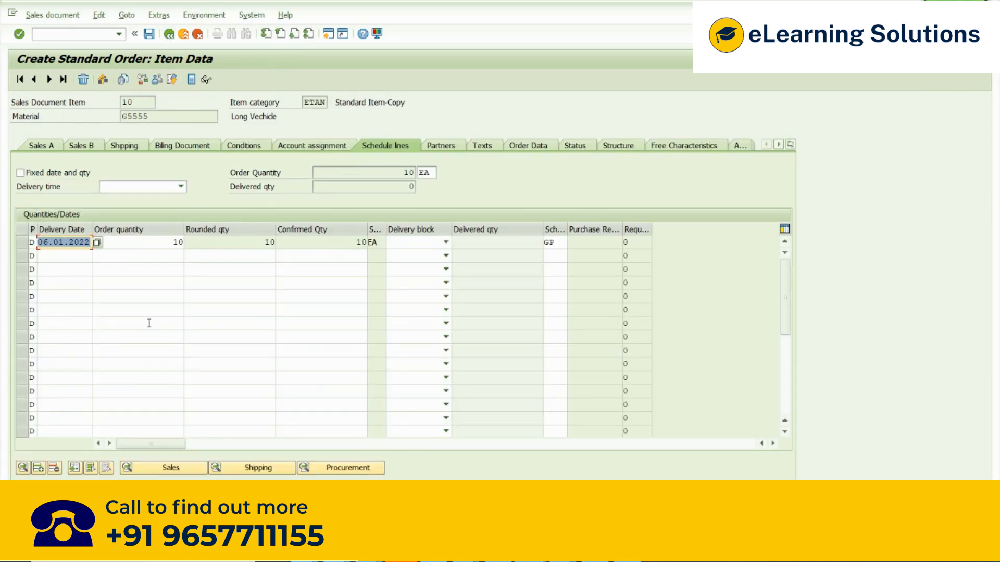
left_click(169, 34)
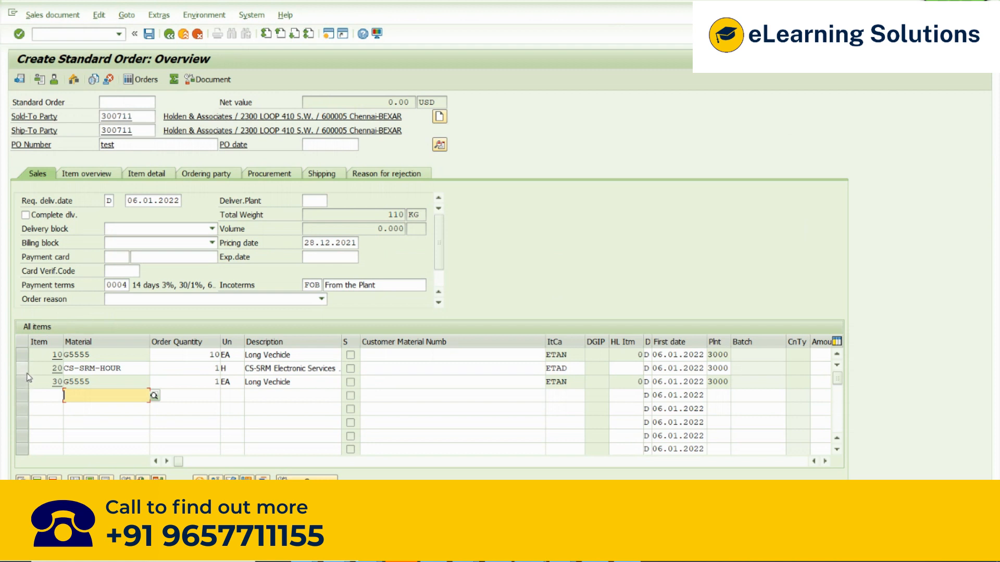
Inspect item 20's material CS-SRM-HOUR and its description, then return to WHEELS01
left_click(23, 368)
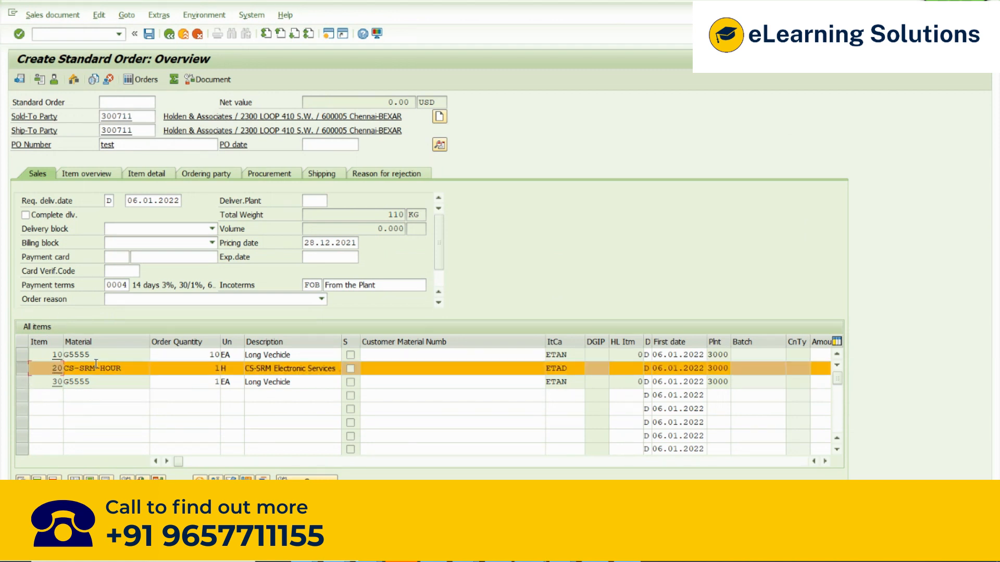
left_click(118, 368)
left_click_drag(118, 368, 64, 368)
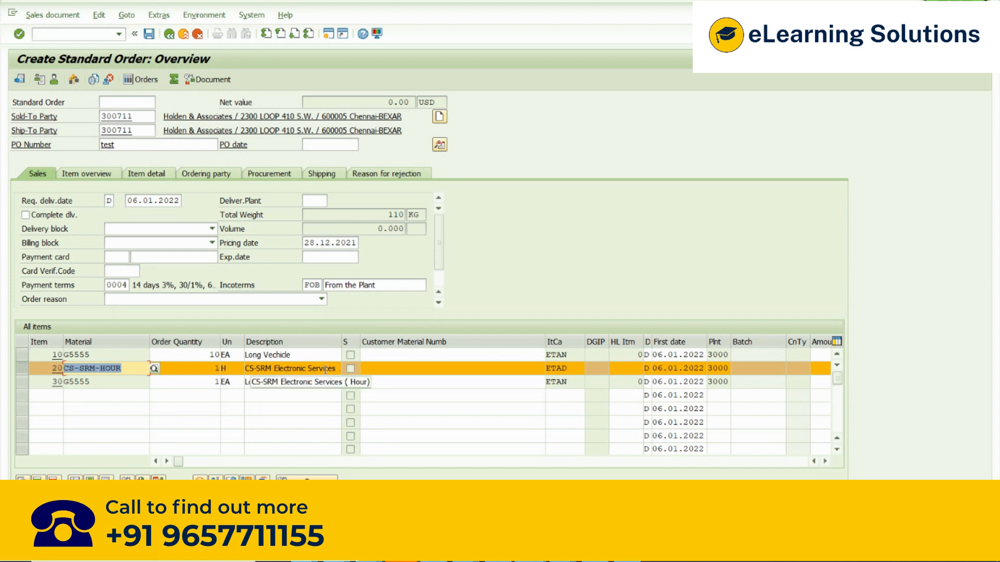
left_click_drag(338, 370, 224, 368)
left_click(231, 369)
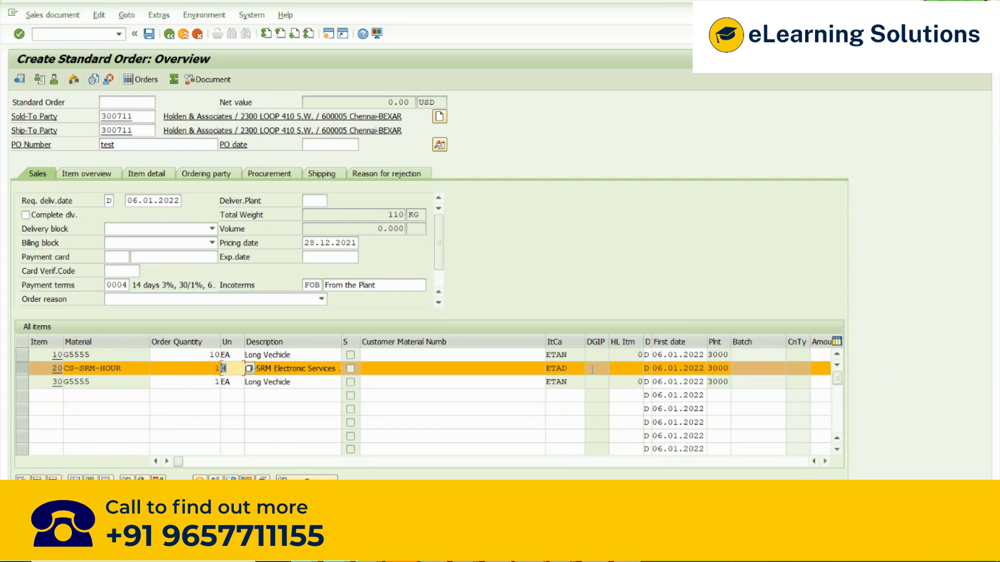
key("alt+Tab")
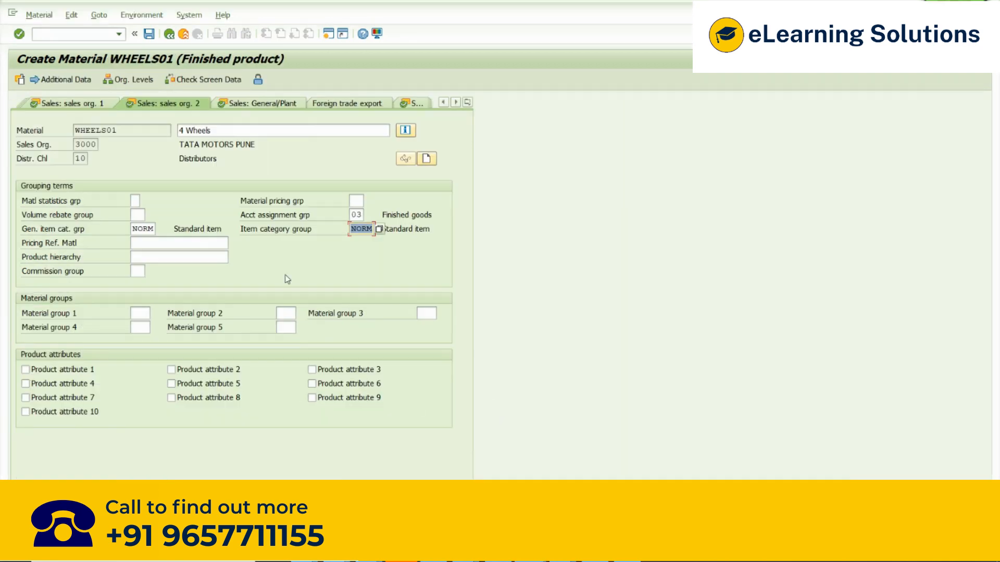
Keep account assignment group 03 Finished goods, then review Sales: General/Plant with availability check 01
left_click(358, 216)
left_click(368, 215)
left_click(387, 89)
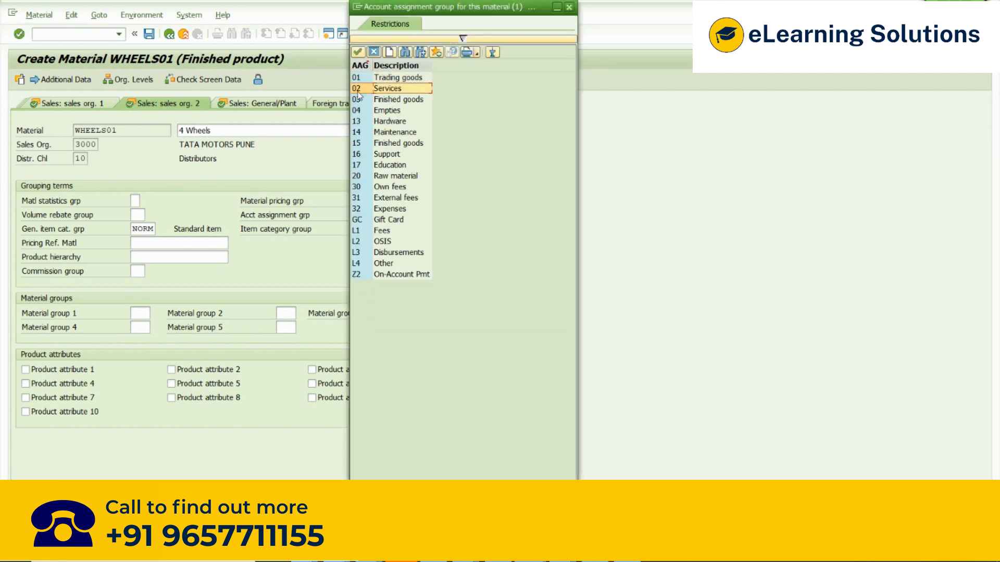
left_click(570, 6)
left_click(253, 108)
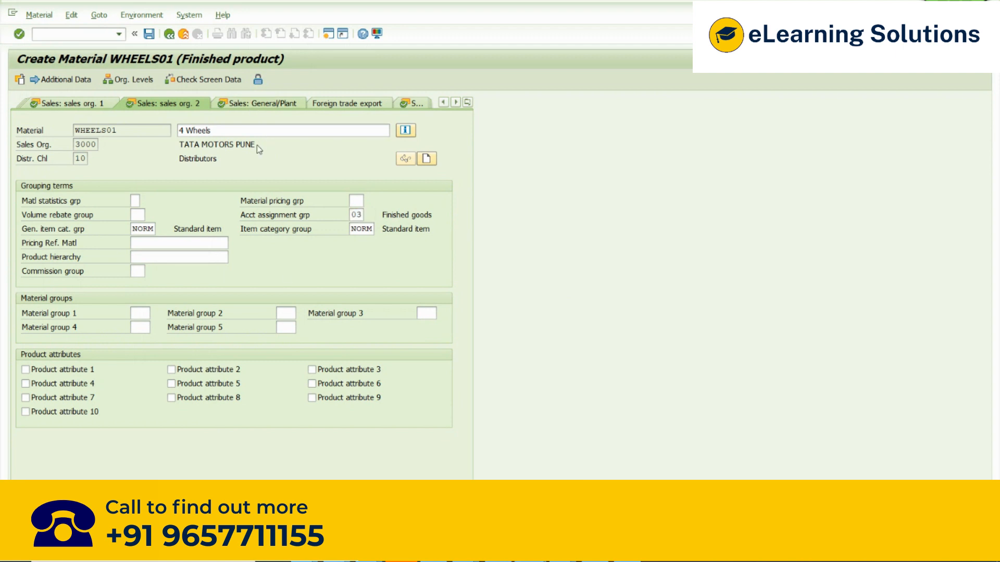
left_click_drag(144, 244, 118, 239)
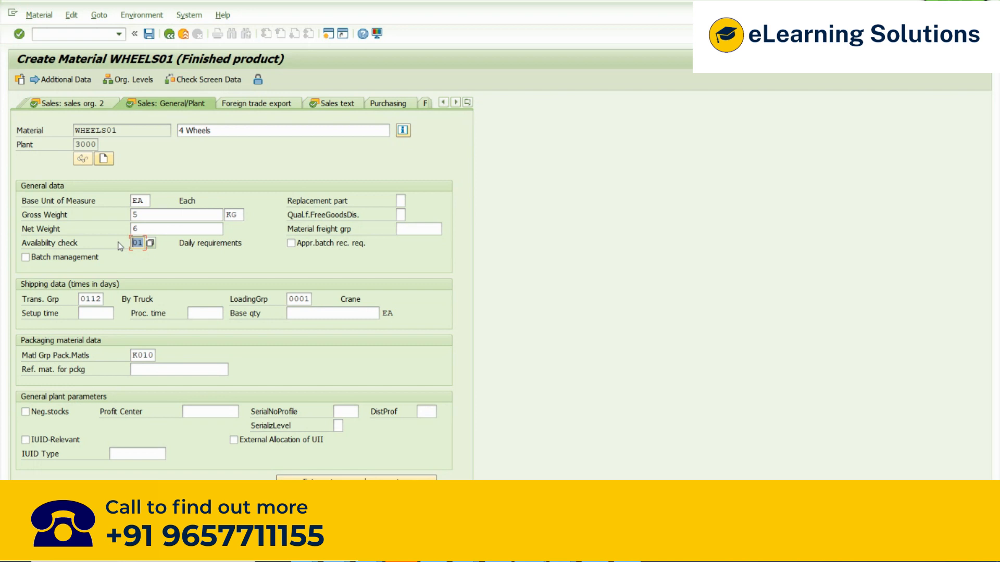
left_click(83, 298)
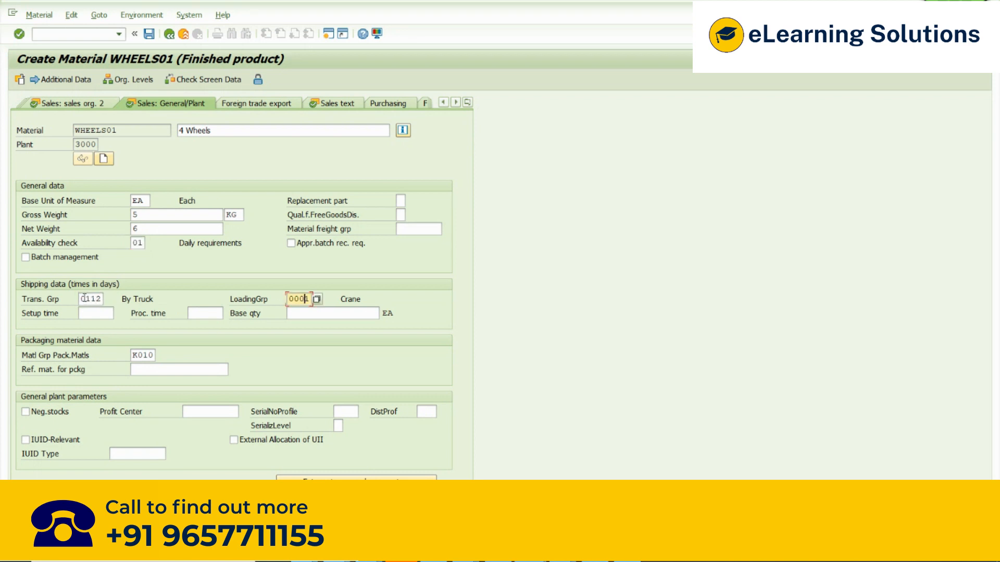
left_click(297, 300)
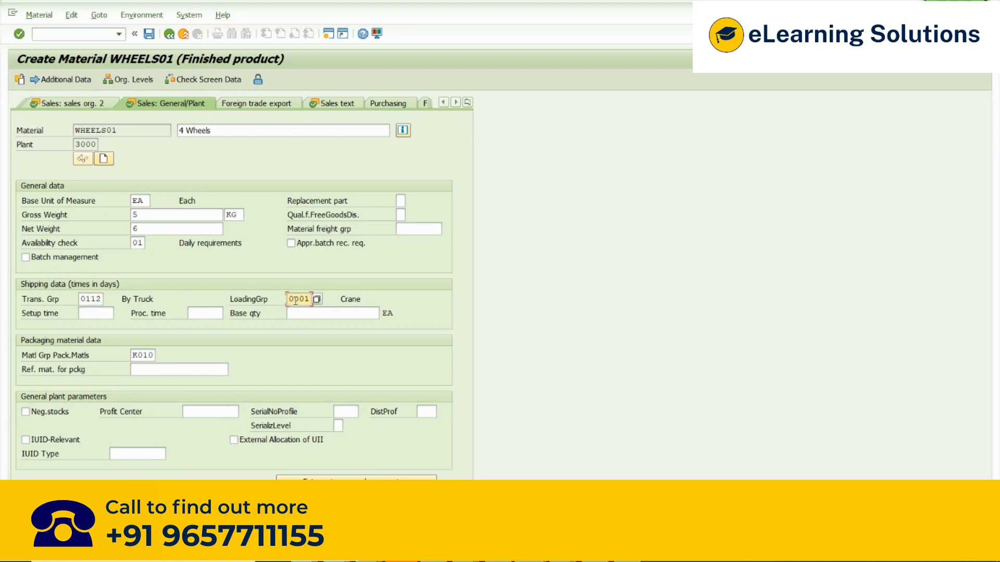
left_click(131, 358)
left_click_drag(149, 359, 129, 356)
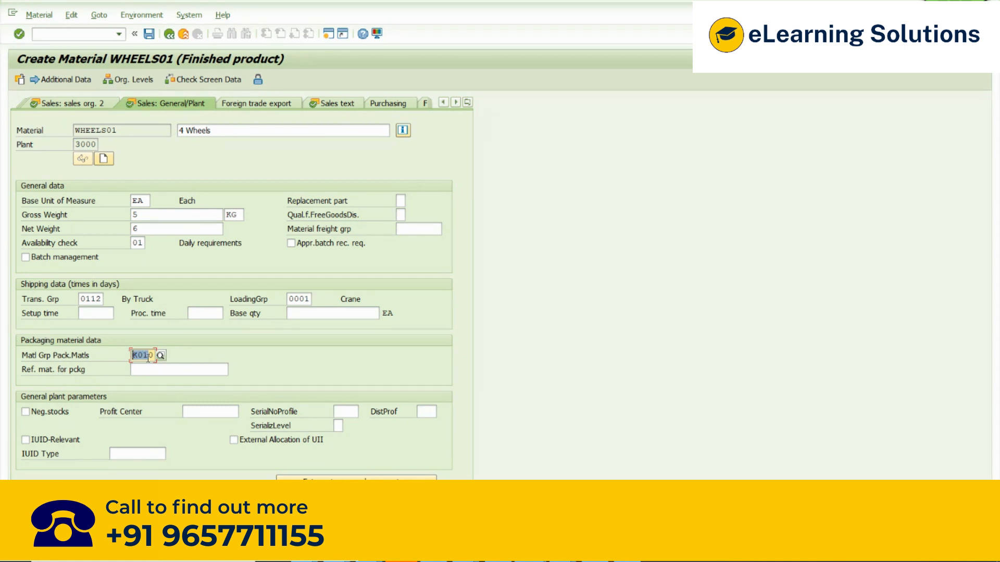
left_click_drag(155, 355, 120, 359)
left_click(347, 414)
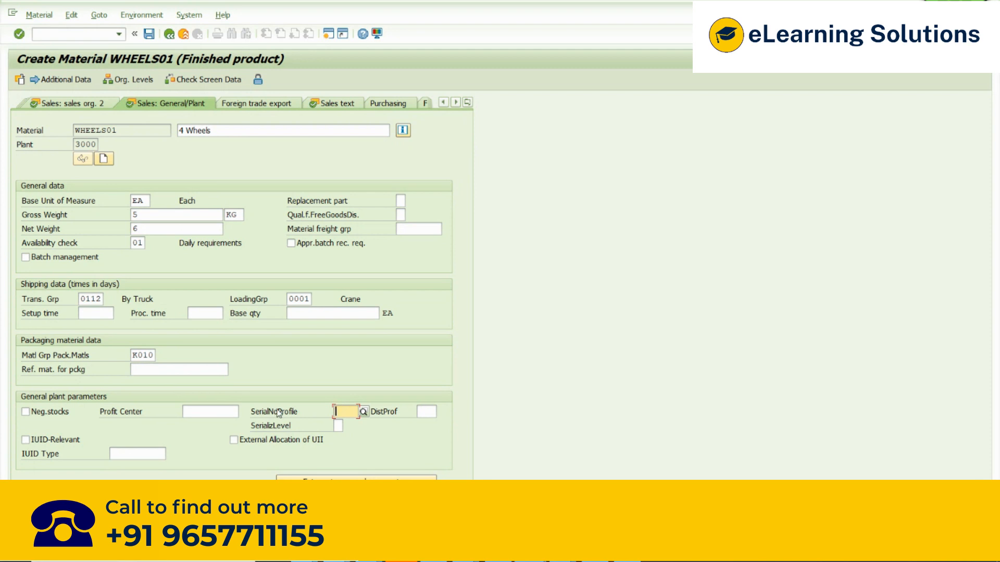
Show the Serial Number Profile value list and look at the SPTR entry
left_click(364, 412)
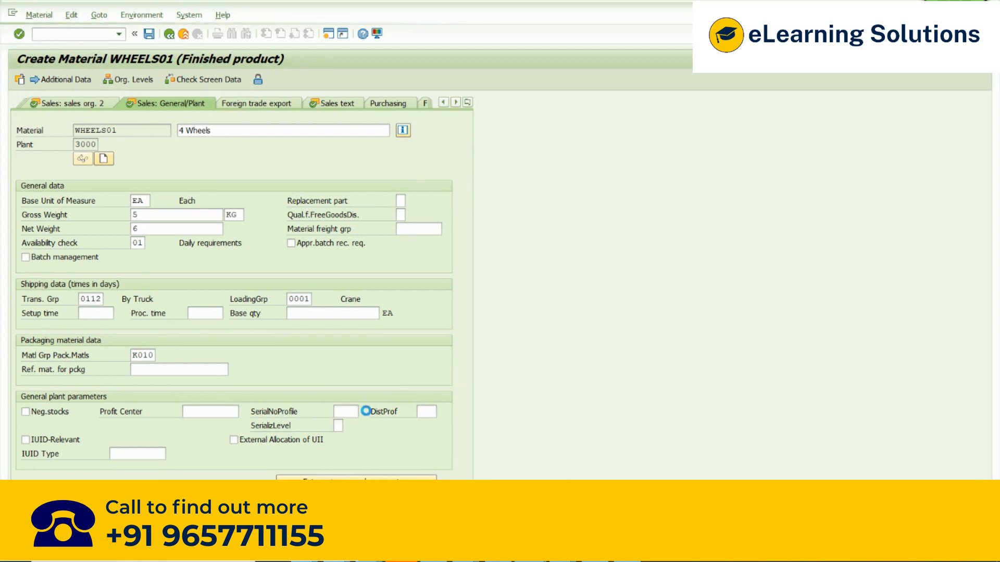
left_click(367, 415)
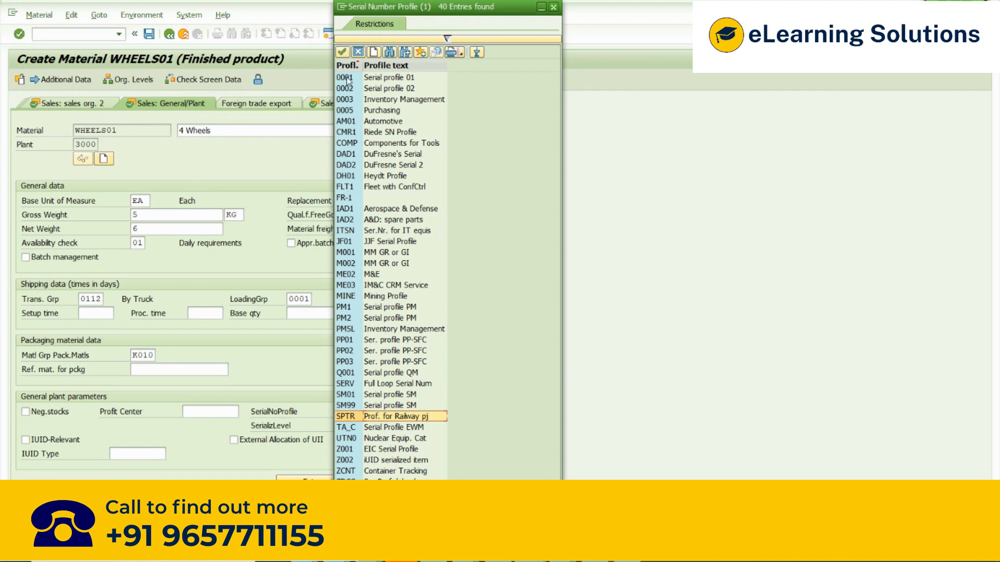
Pick serial number profile 0001 (Serial profile 01) for WHEELS01 at plant 3000
double_click(344, 77)
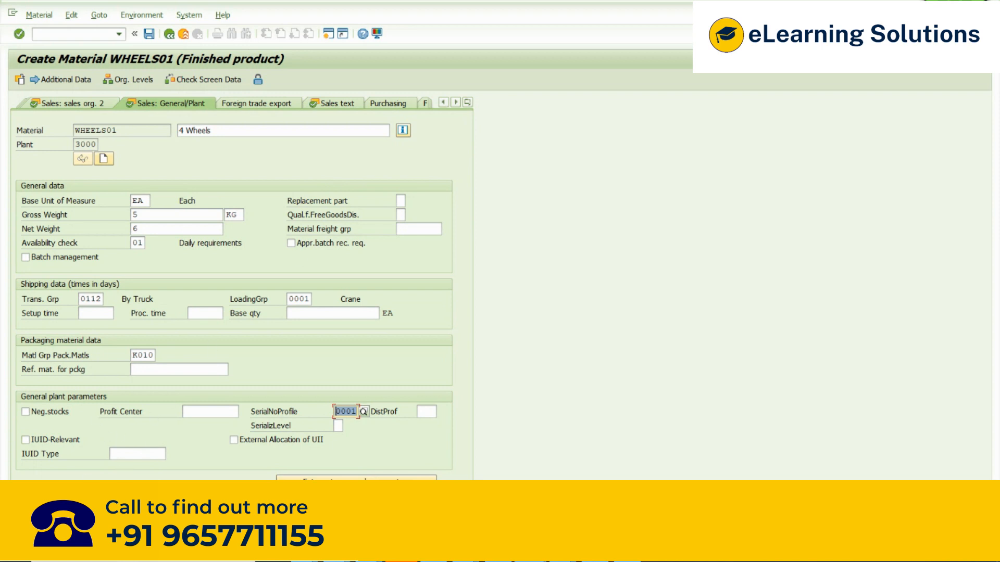
left_click(206, 412)
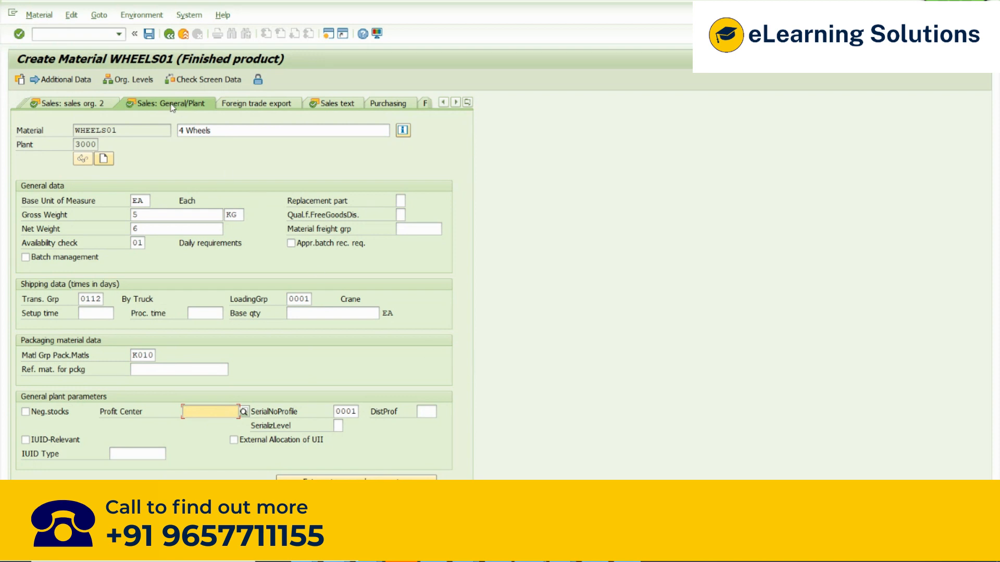
Review transportation group 0112, availability check 01 and loading group 0001, then show the sales text view
left_click(140, 243)
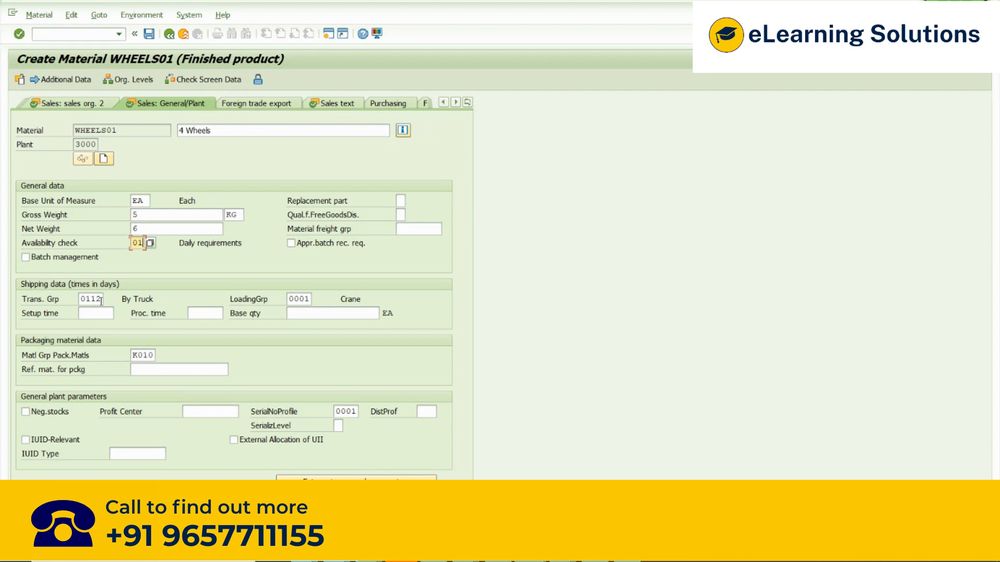
left_click(284, 301)
left_click(141, 243)
left_click(98, 300)
left_click(299, 298)
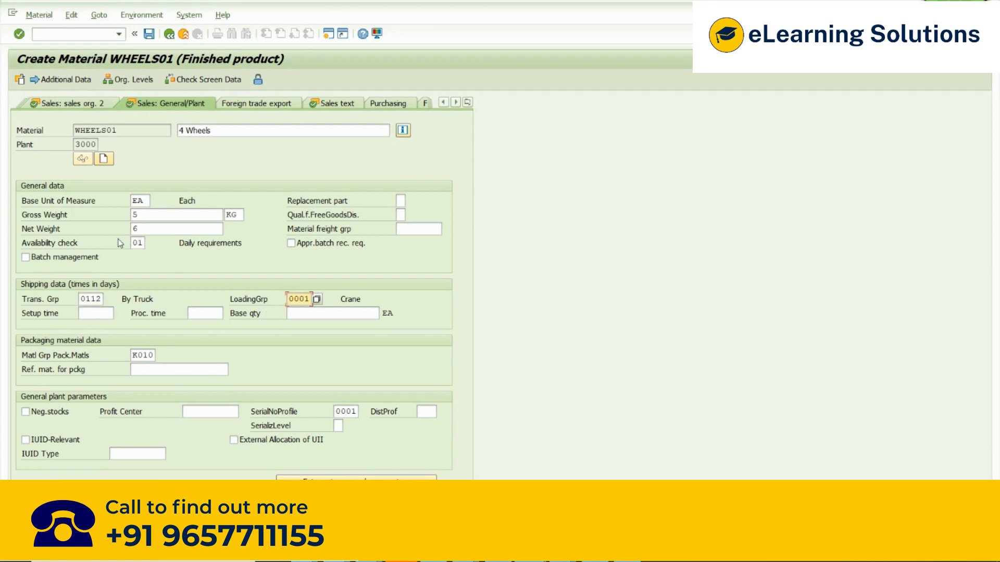
left_click(137, 243)
left_click(84, 298)
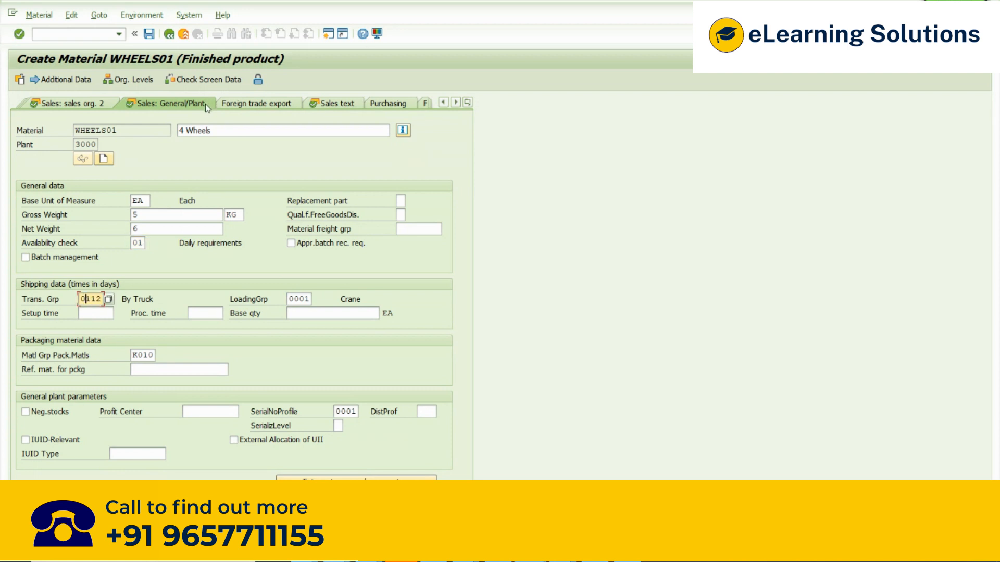
left_click(97, 299)
double_click(140, 243)
left_click(83, 299)
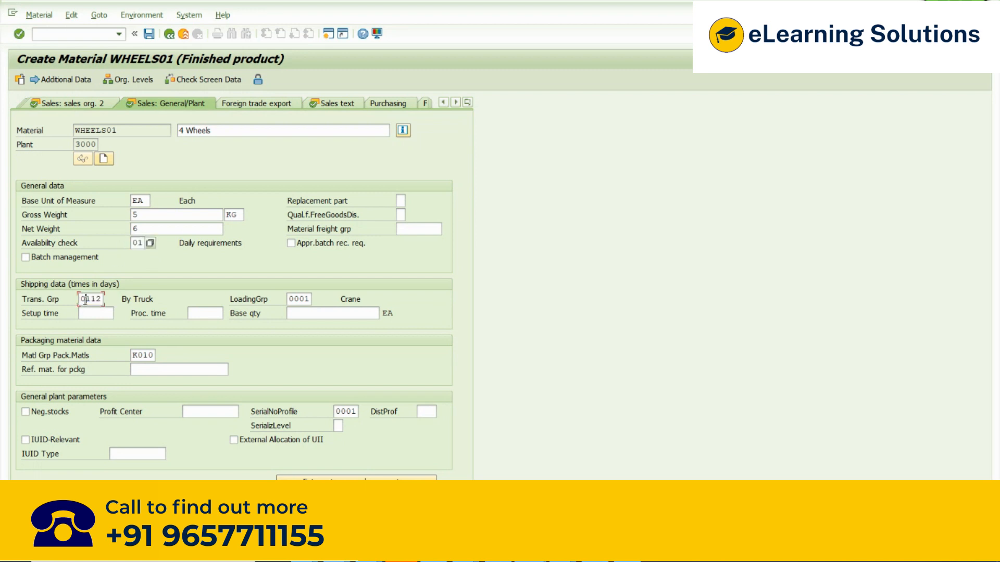
left_click(294, 300)
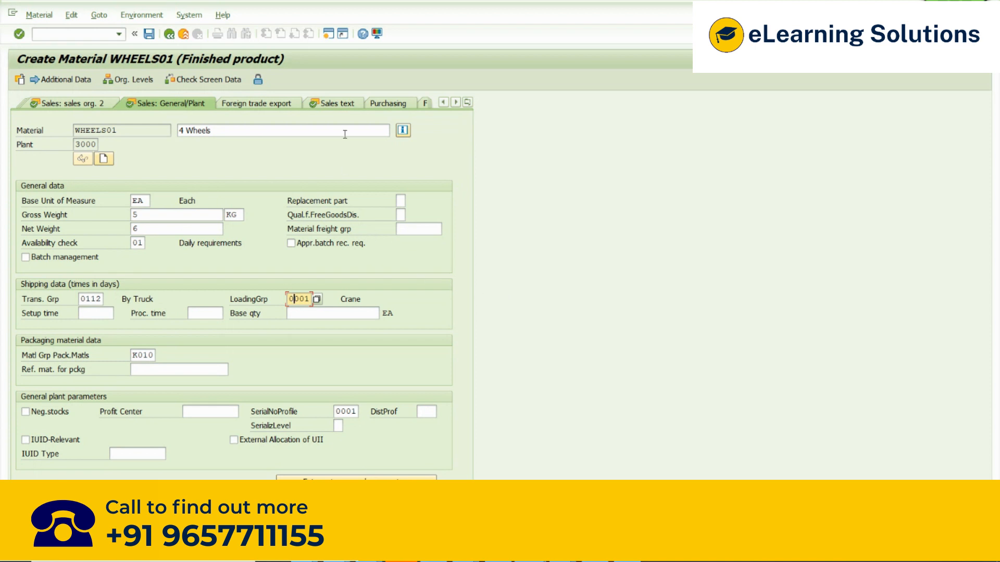
left_click(346, 107)
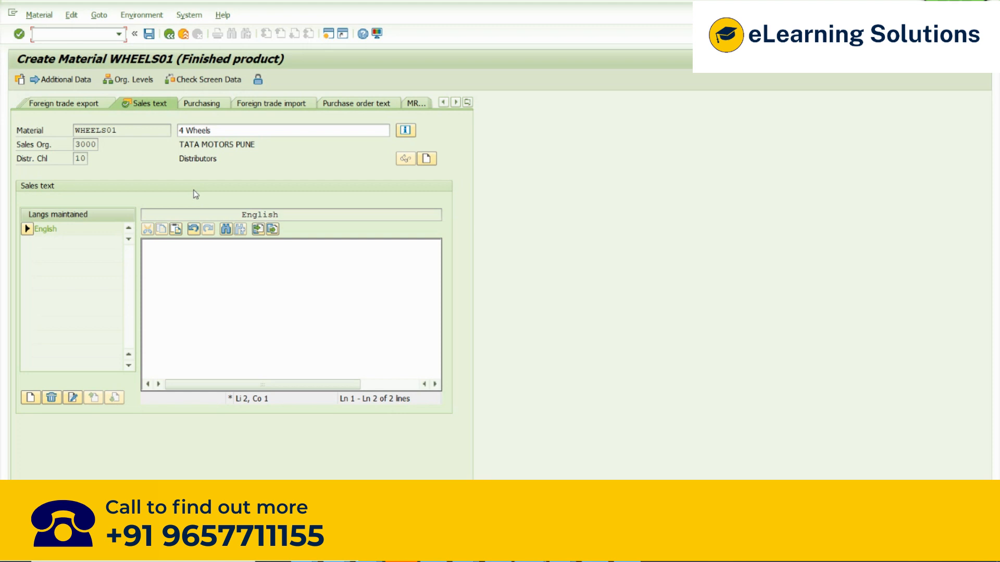
Enter the English sales text 'Handle with care. Hazardous material' and select all of it
left_click(180, 260)
left_click(181, 261)
key("Up")
type("Handle with care")
key("BackSpace")
type(". H")
type("and")
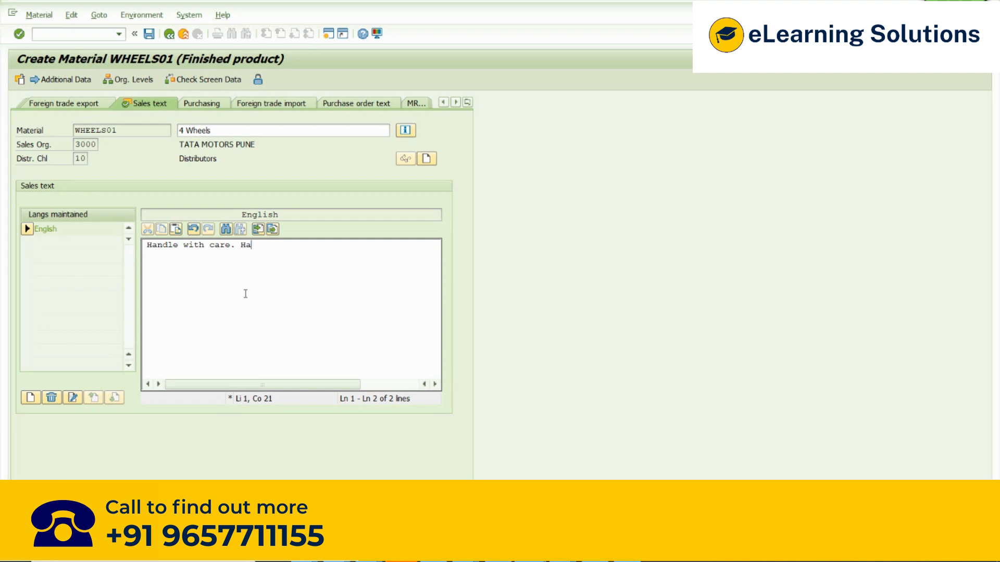
key("BackSpace")
key("BackSpace")
key("BackSpace")
type("azardous material")
key("ctrl+a")
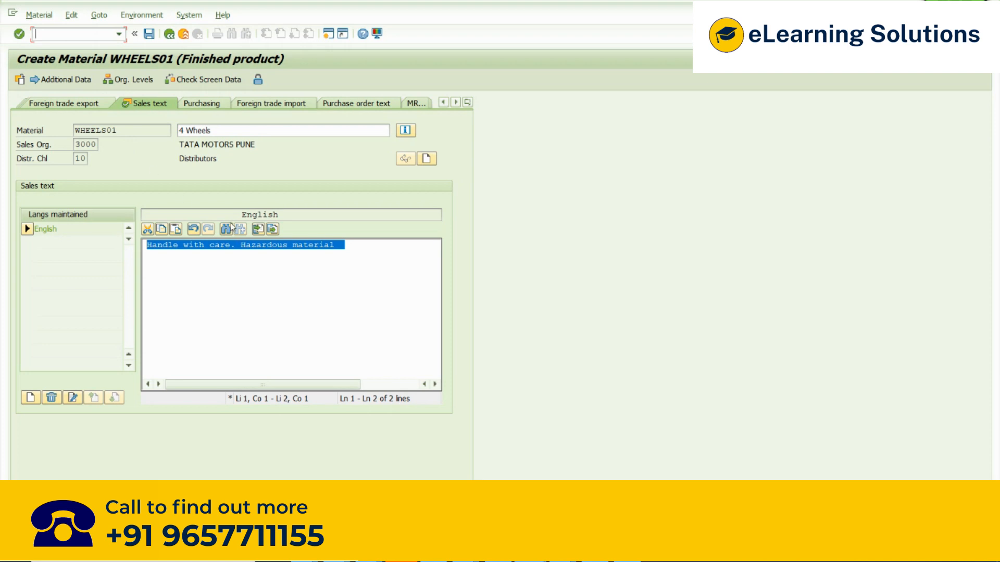
left_click_drag(123, 130, 74, 130)
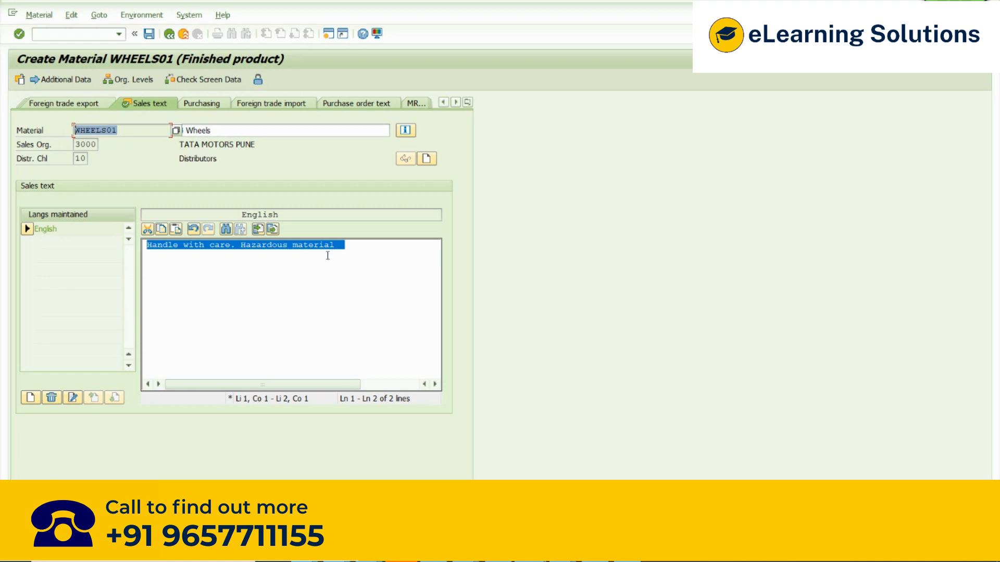
left_click(354, 249)
left_click(161, 246, "shift")
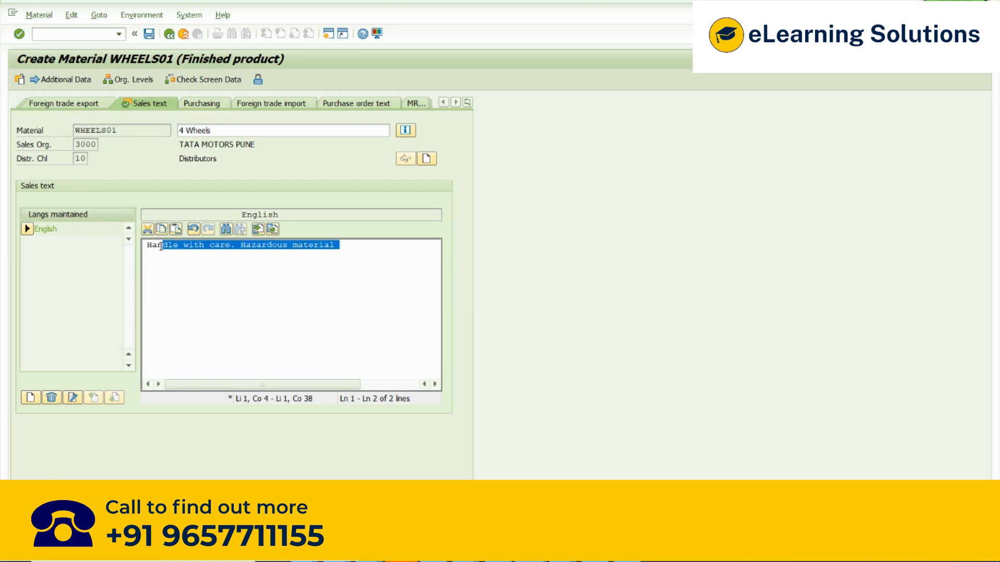
left_click(359, 250)
double_click(349, 247)
left_click(149, 254)
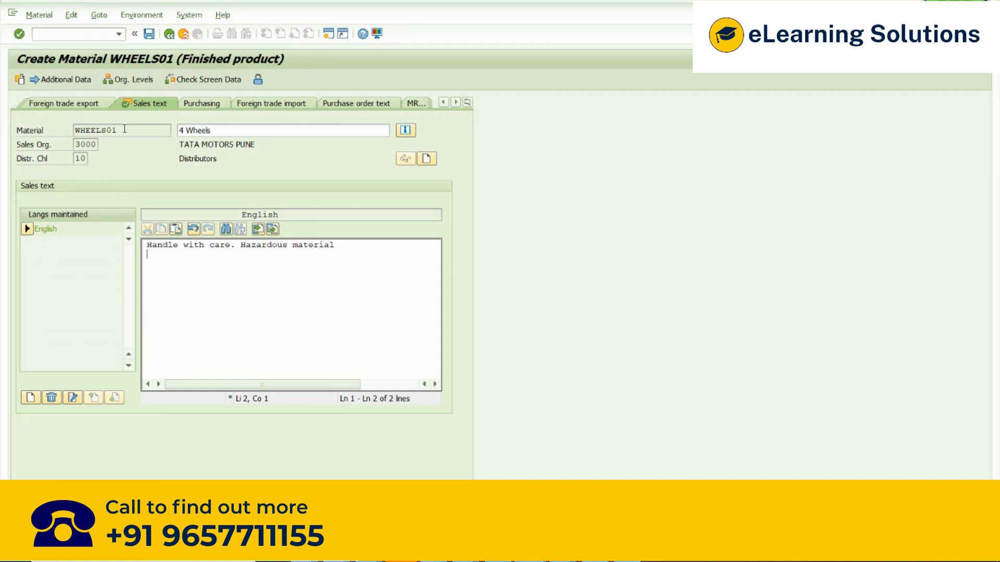
left_click_drag(125, 129, 61, 129)
left_click_drag(351, 243, 143, 246)
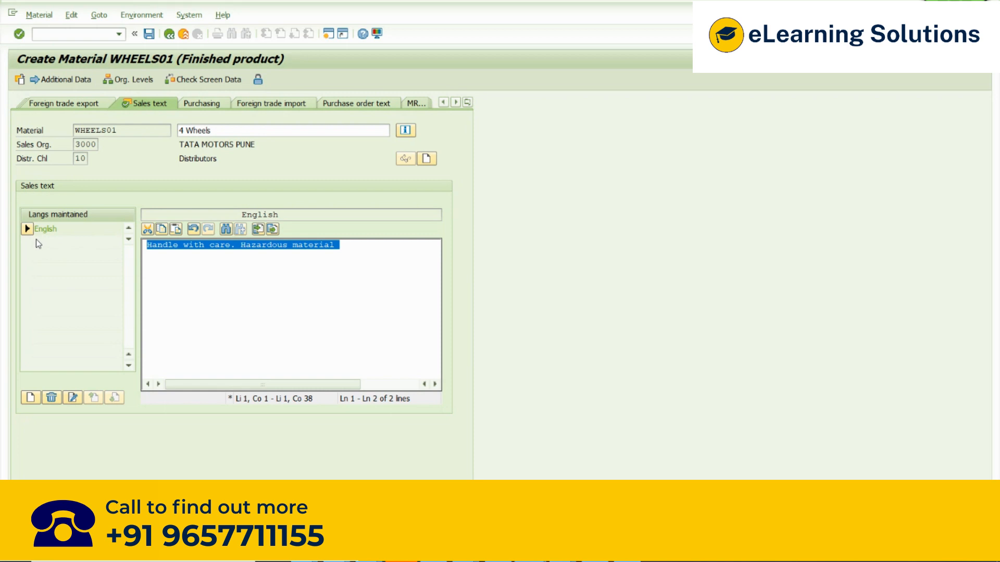
left_click(236, 266)
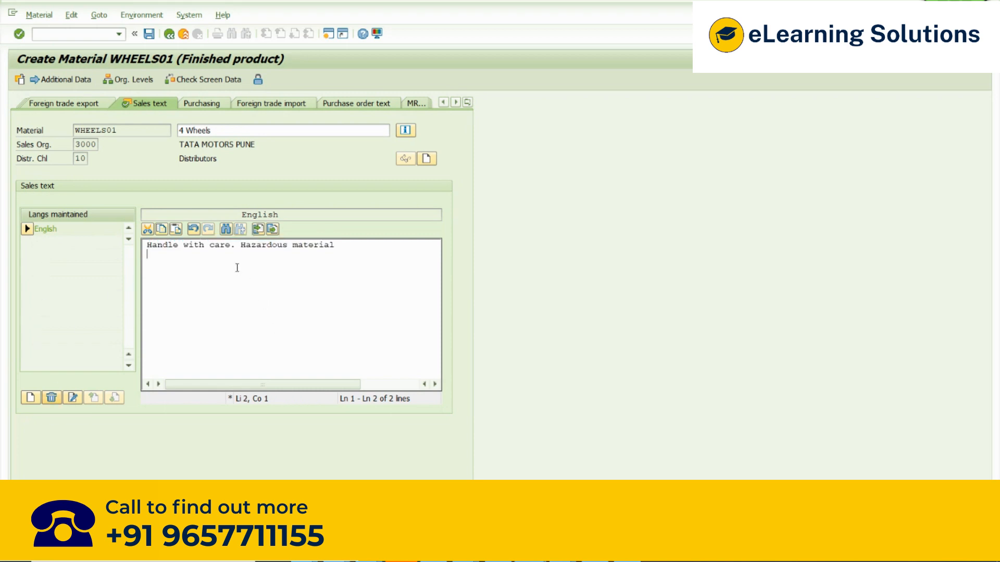
left_click_drag(351, 245, 148, 241)
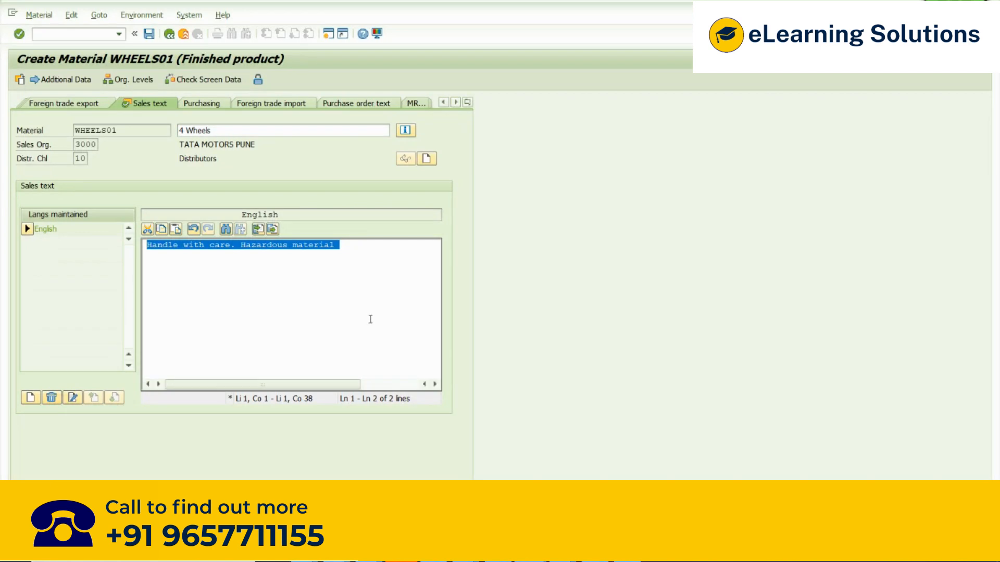
left_click_drag(369, 248, 208, 231)
left_click_drag(118, 130, 68, 138)
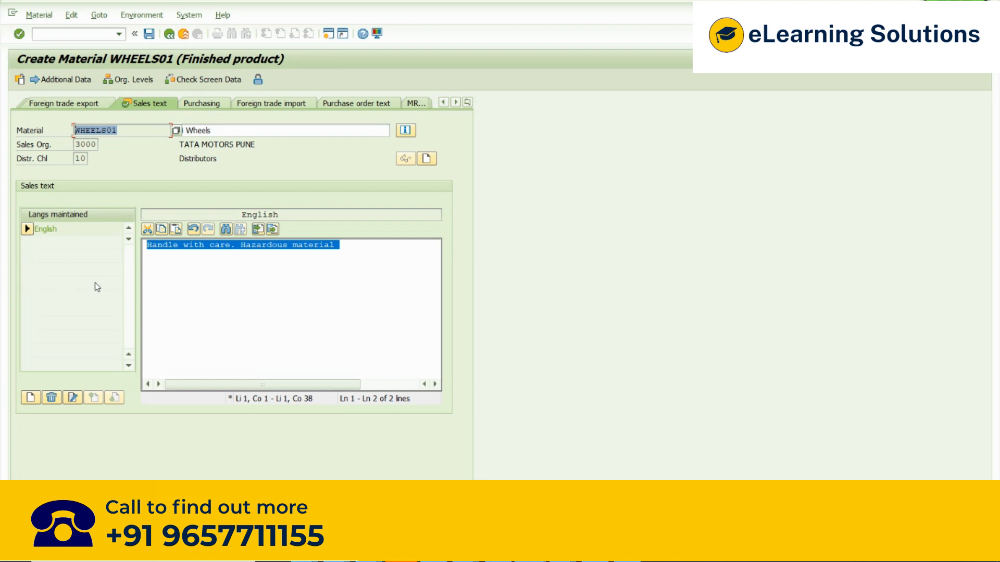
left_click(254, 300)
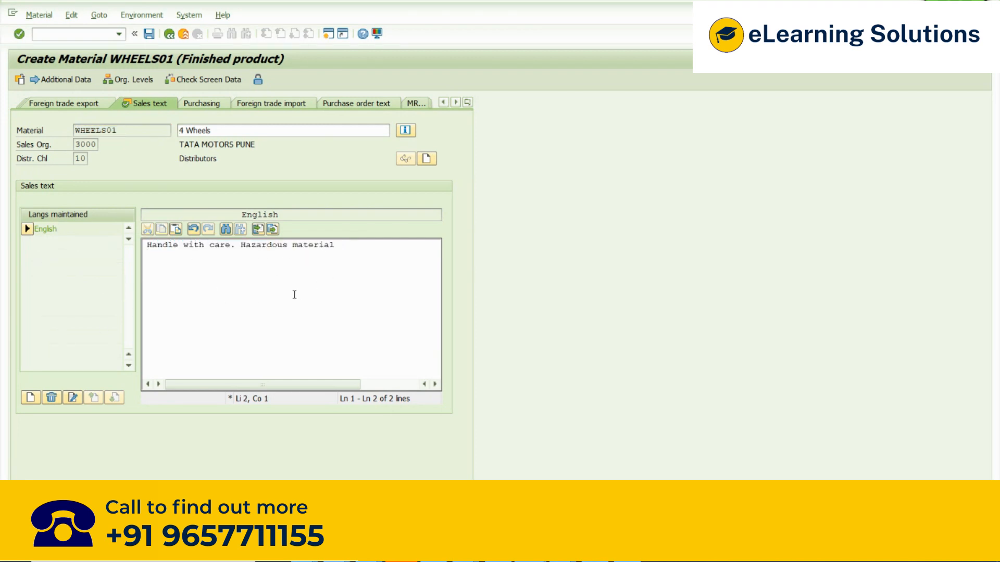
key("alt+Tab")
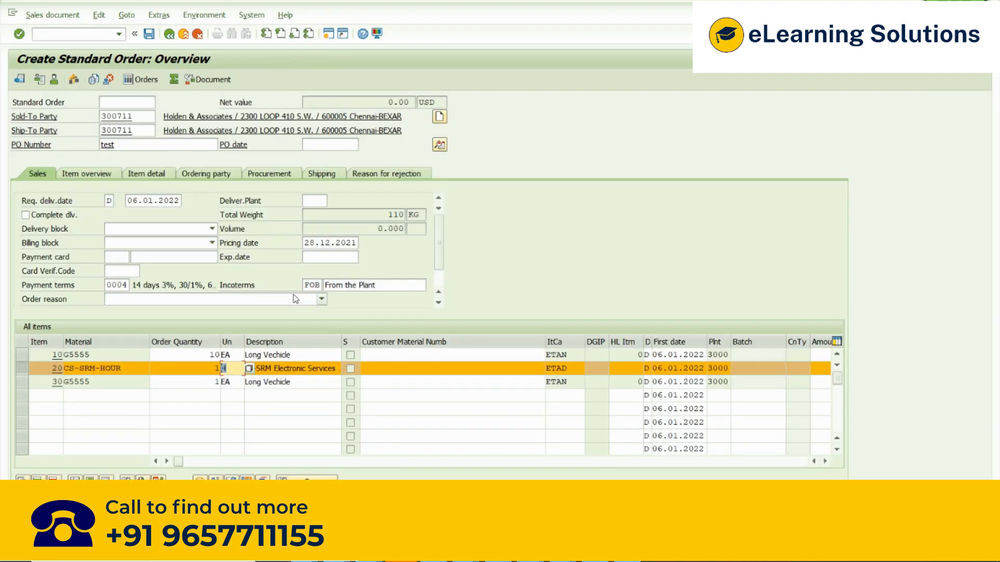
left_click(19, 367)
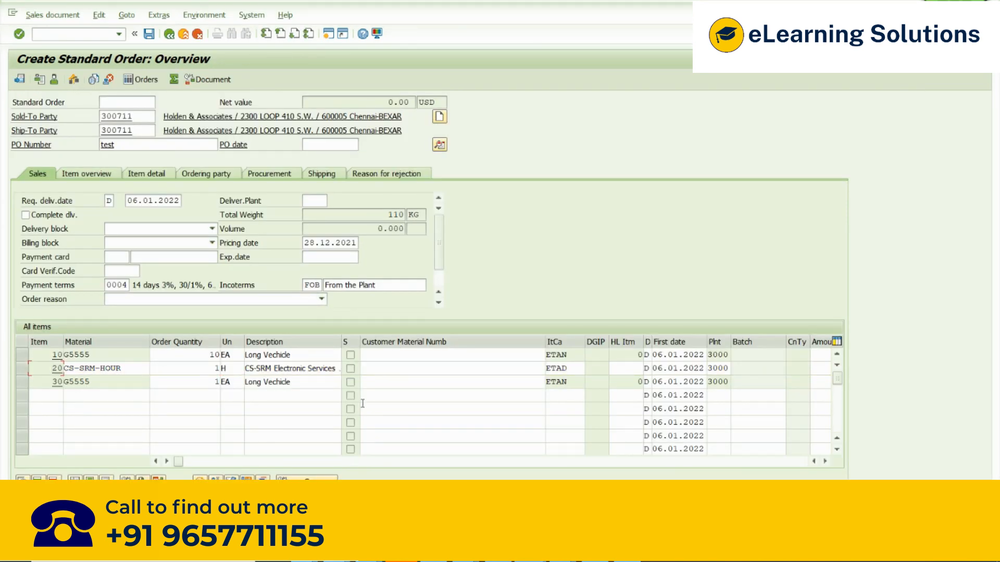
double_click(177, 356)
left_click(488, 149)
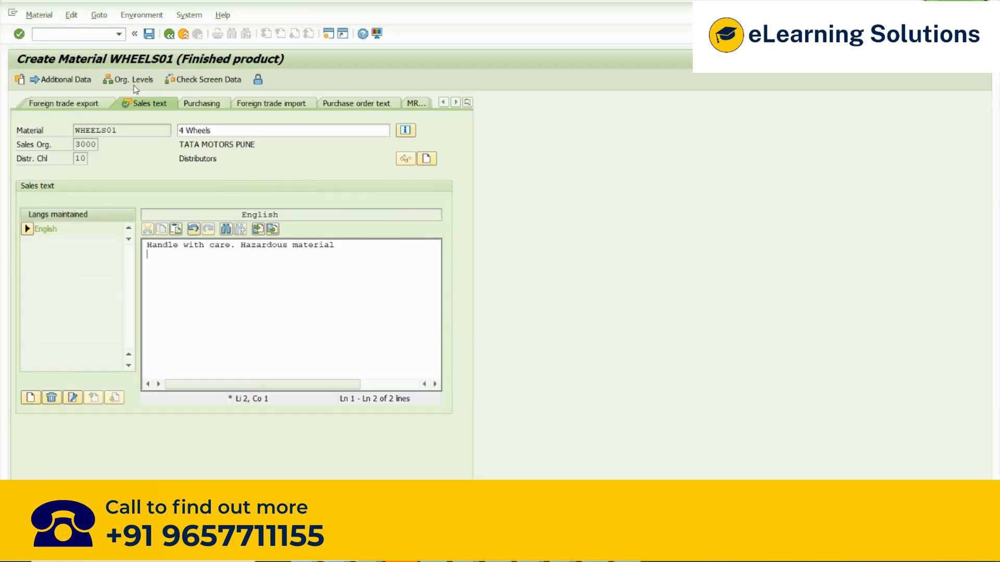
Save WHEELS01, landing on an empty Create Material initial screen
left_click_drag(341, 246, 137, 248)
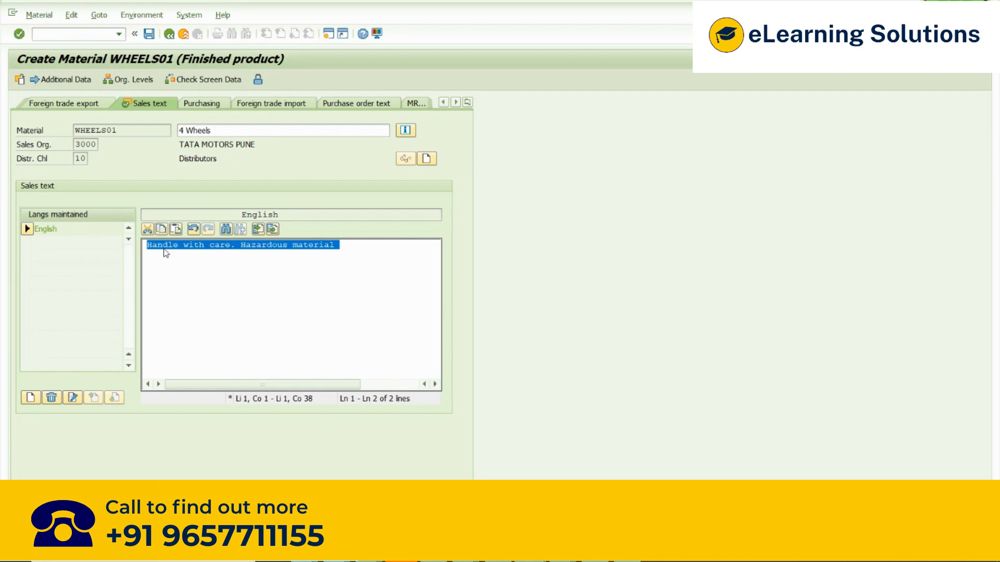
left_click(240, 271)
left_click(358, 247, "shift")
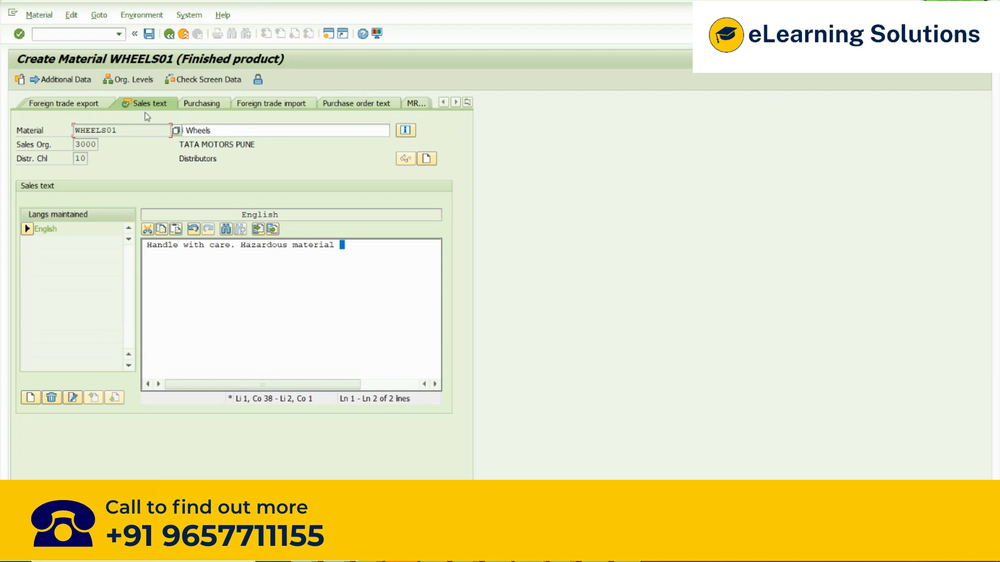
key("Return")
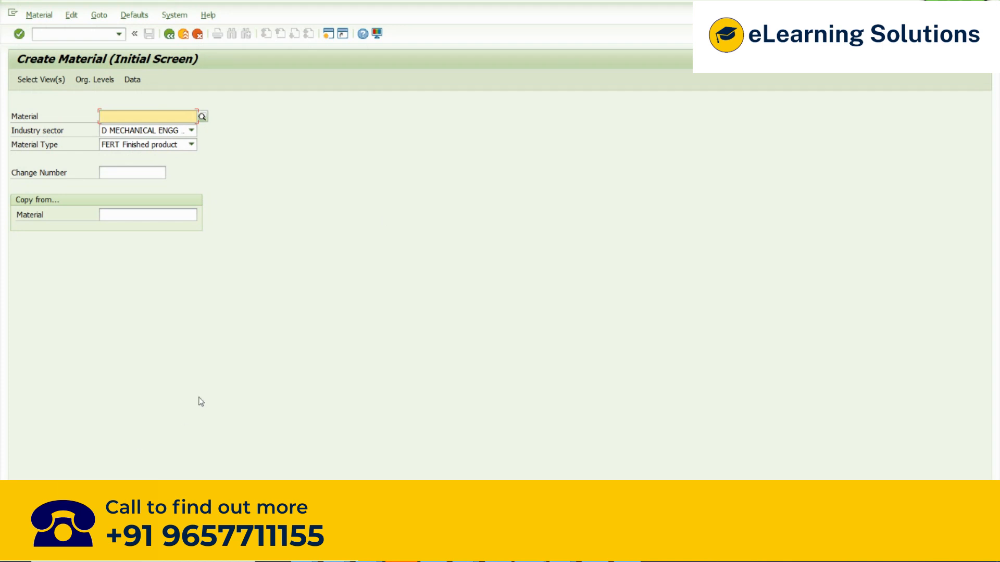
Show the long text of message M3800 'Material WHEELS01 created' and select the material number
double_click(73, 526)
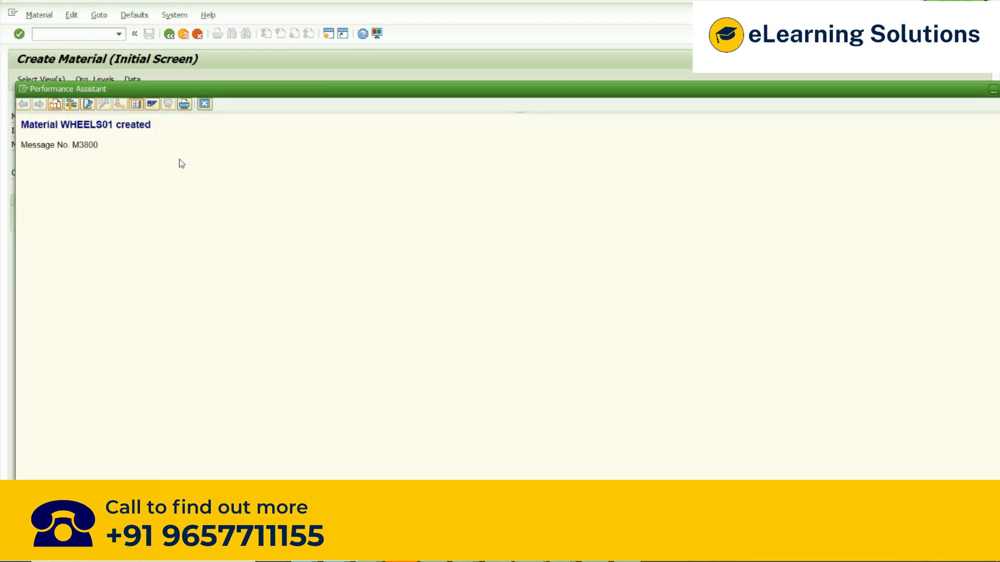
left_click_drag(113, 125, 63, 129)
Leave material creation and start transaction mm02 for WHEELS01
left_click(211, 107)
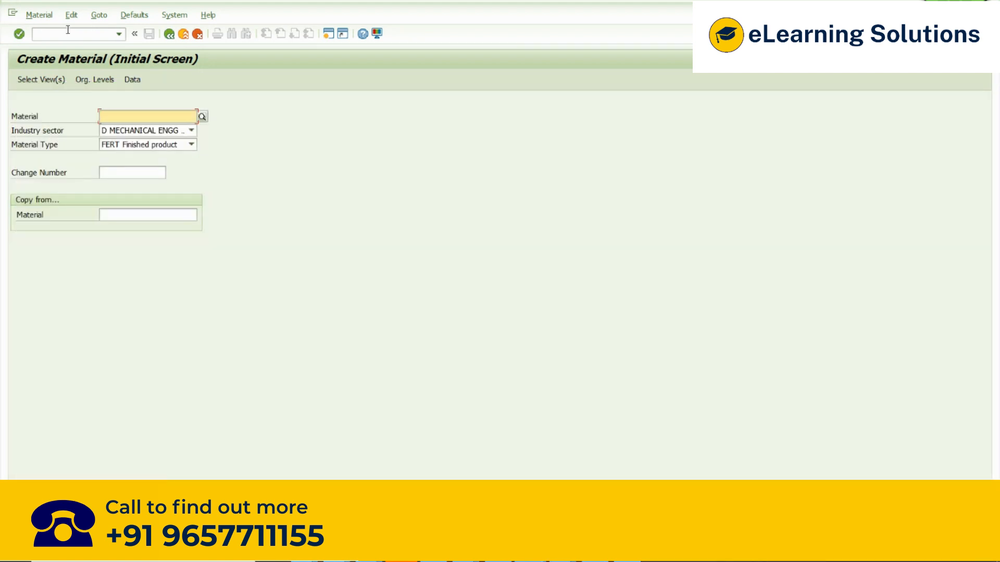
left_click(182, 35)
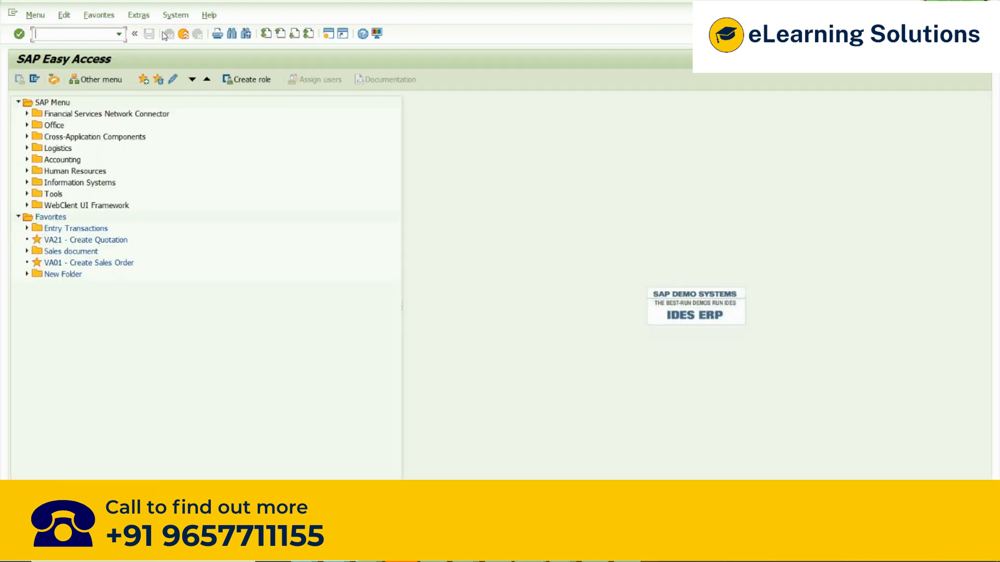
type("mm02")
key("Return")
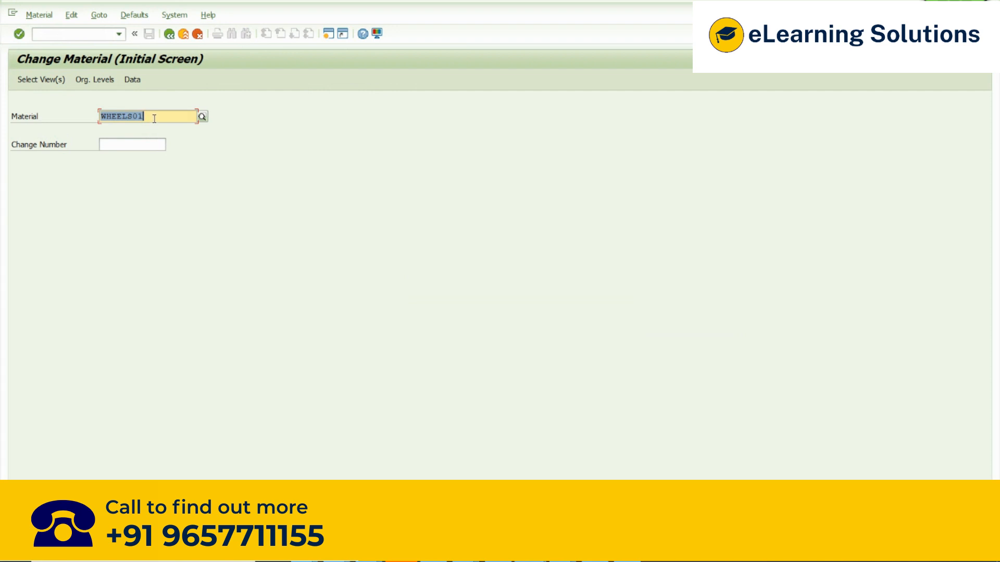
Select views Basic Data 1, Sales Org. Data 1 and 2, Sales: General/Plant and Sales Text
left_click(89, 119)
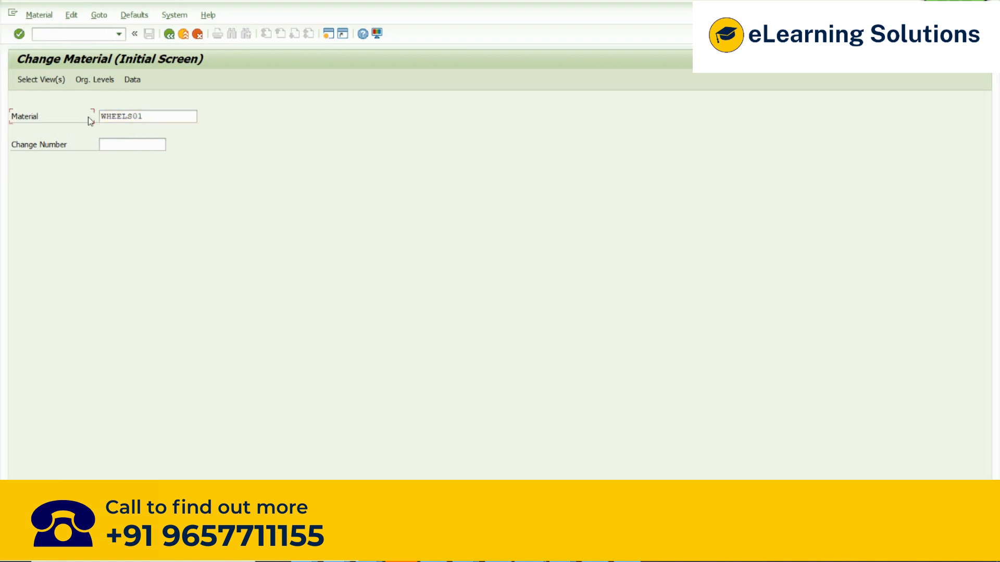
key("Return")
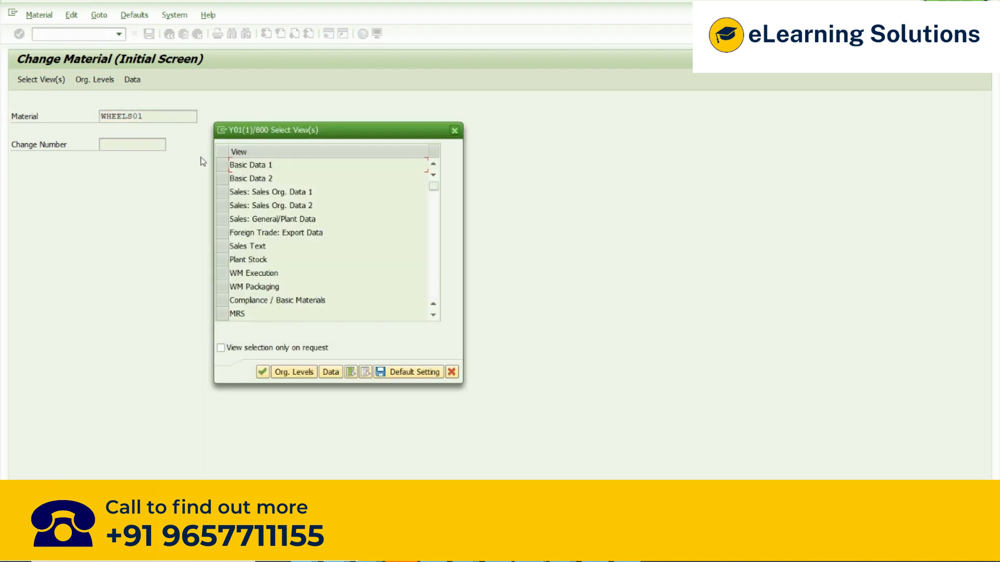
left_click_drag(263, 134, 411, 98)
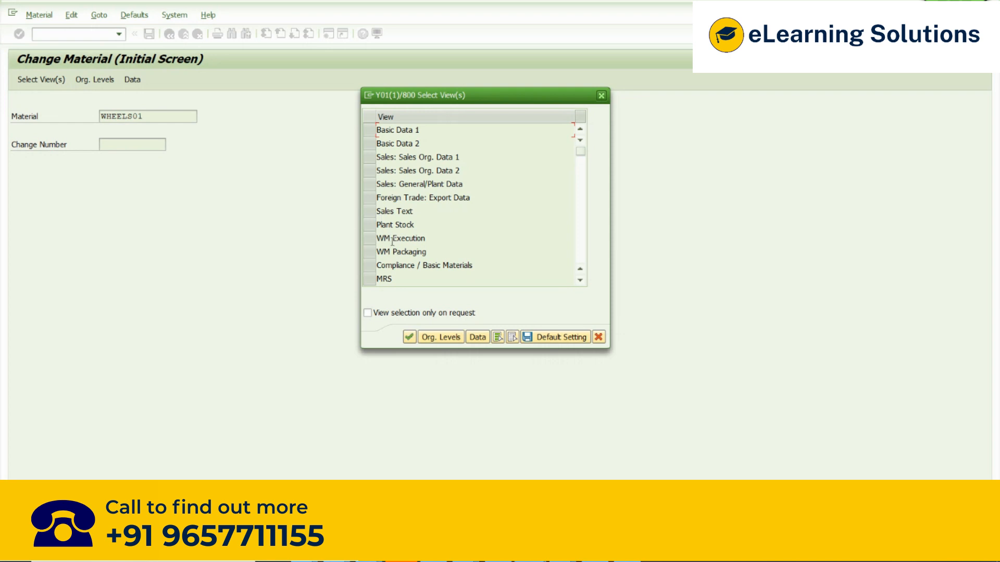
left_click(370, 157)
left_click(370, 170)
left_click(369, 183)
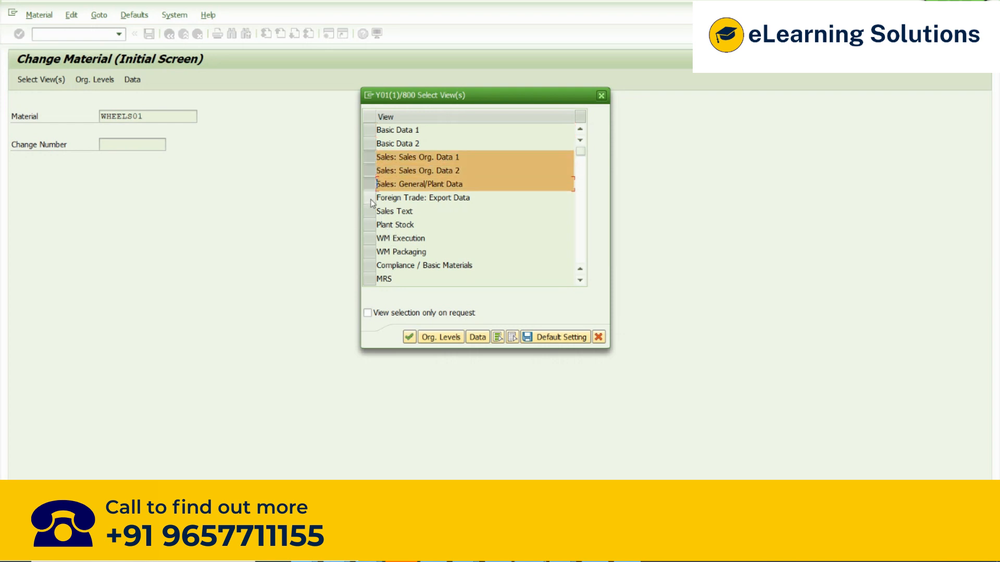
left_click(369, 211)
left_click(368, 129)
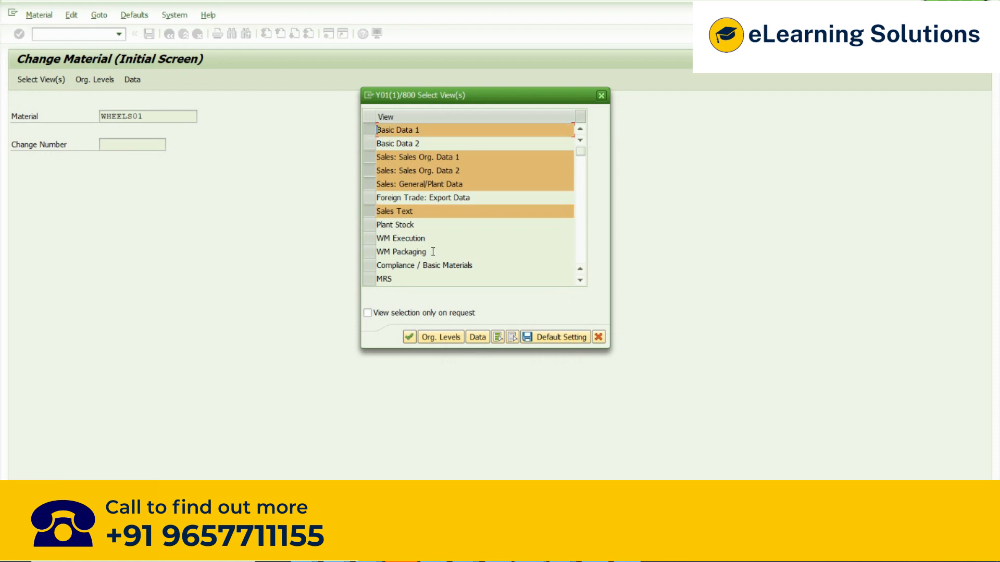
left_click(409, 337)
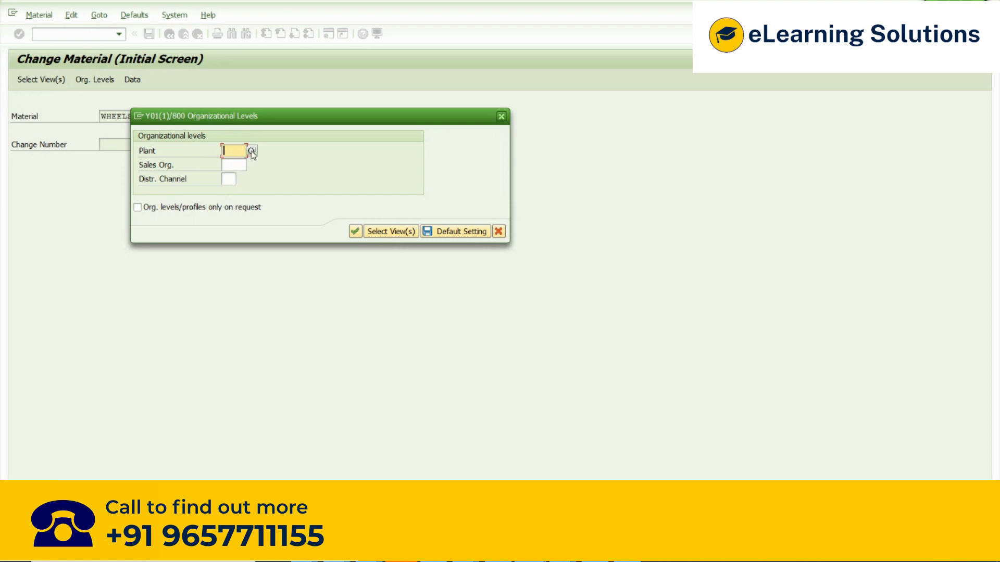
Choose plant 3000 and sales org 3000 with distribution channel 10 from the value lists, then continue
left_click_drag(238, 119, 333, 118)
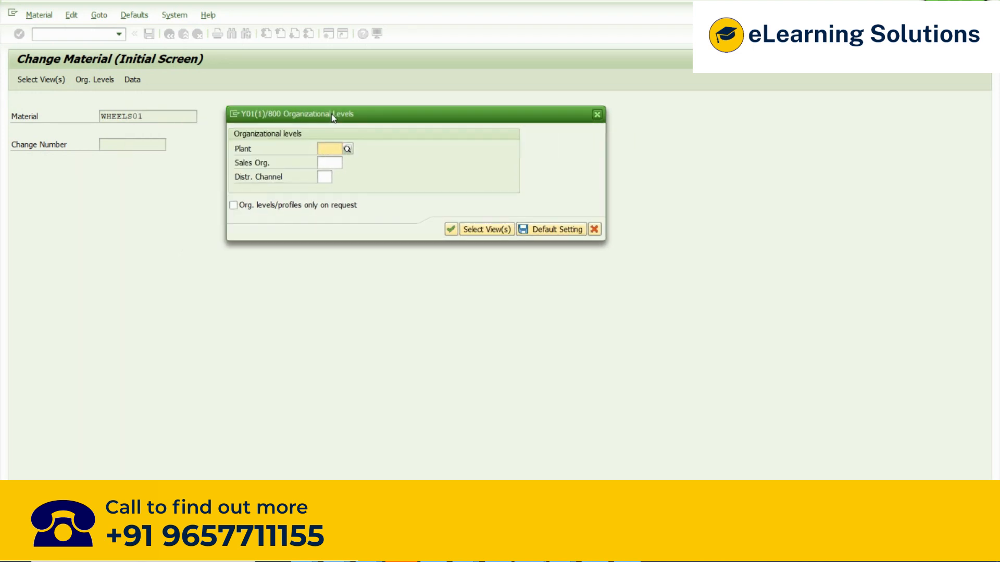
left_click(347, 150)
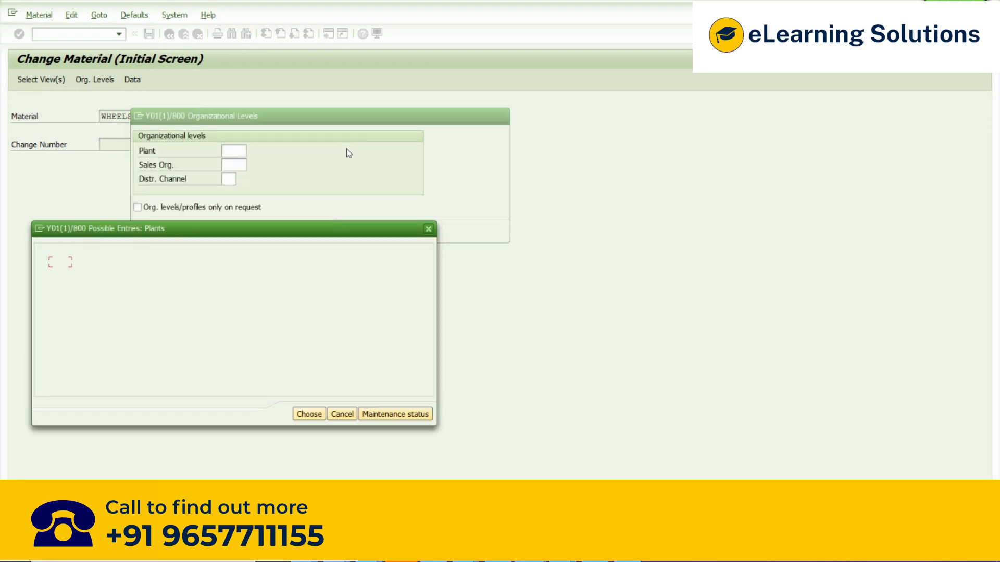
left_click_drag(231, 232, 607, 151)
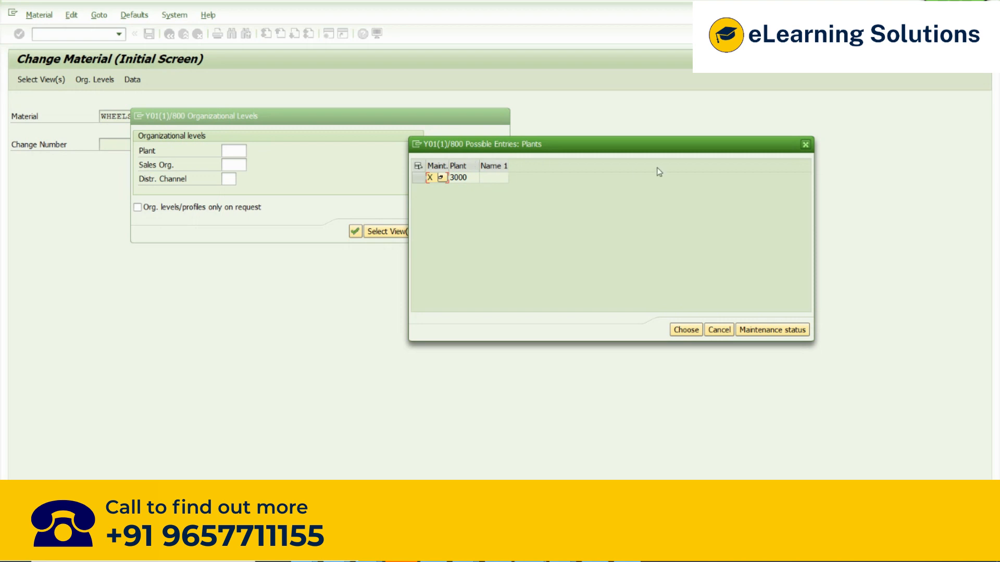
double_click(463, 179)
left_click(243, 165)
left_click(251, 165)
left_click_drag(199, 229, 597, 111)
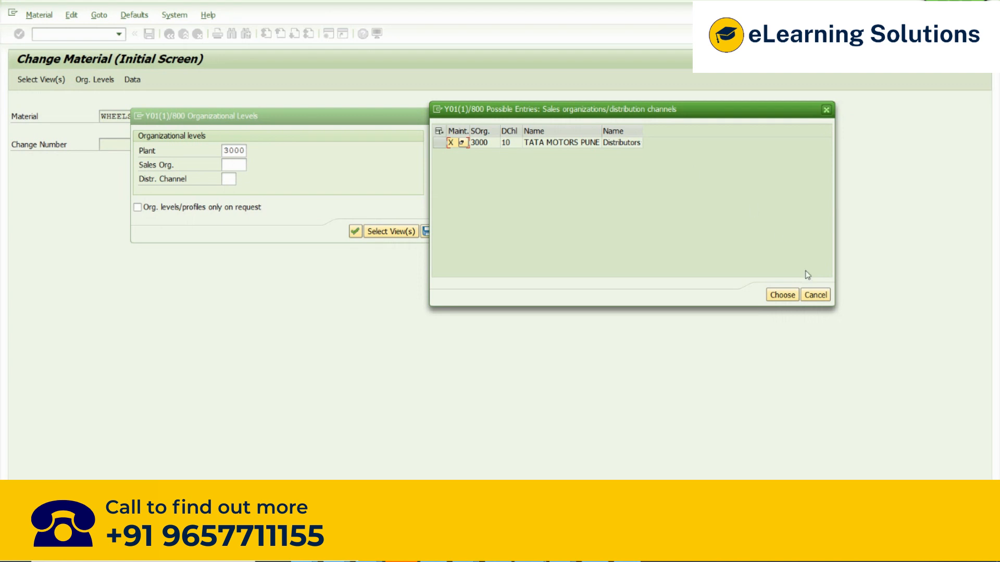
double_click(491, 142)
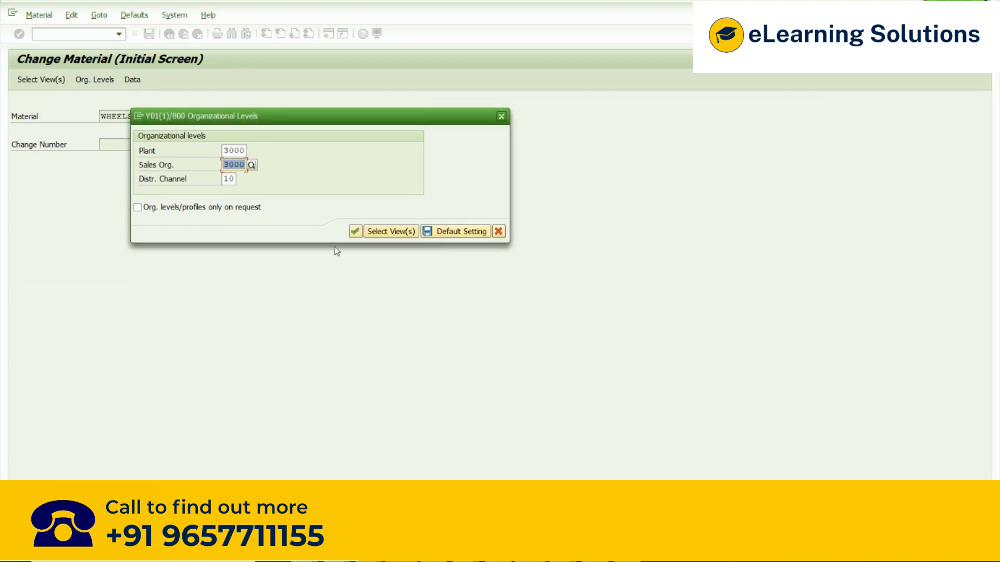
left_click(355, 231)
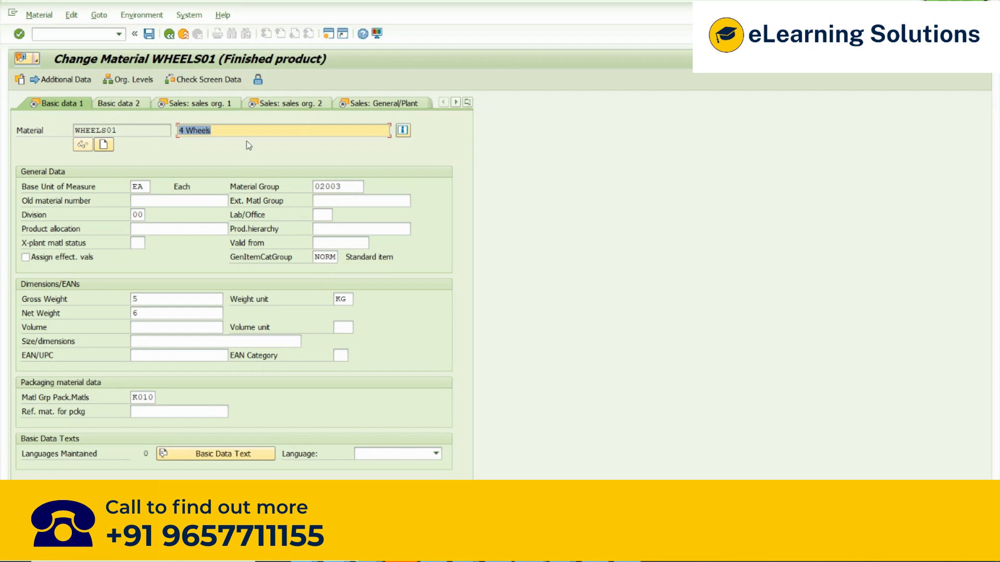
Step through the Sales Org. Data 2, Sales: General/Plant and Sales text views, then go back
key("Return")
key("Return")
key("Return")
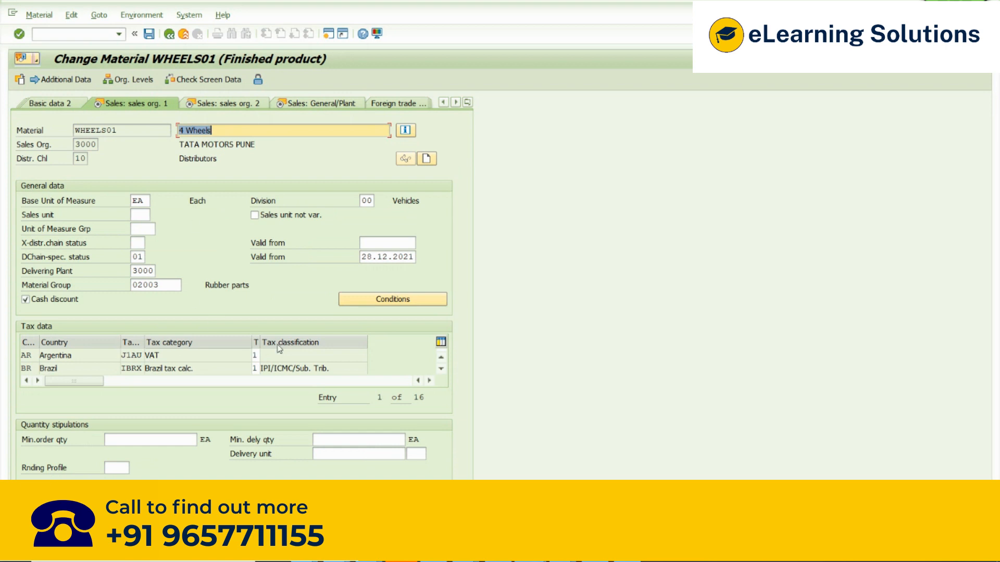
left_click(209, 107)
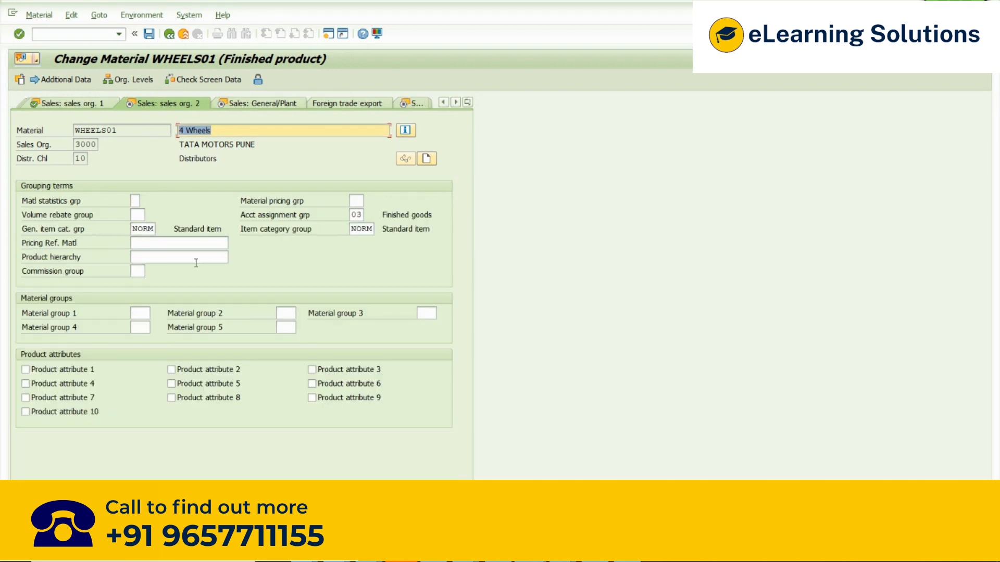
left_click(276, 104)
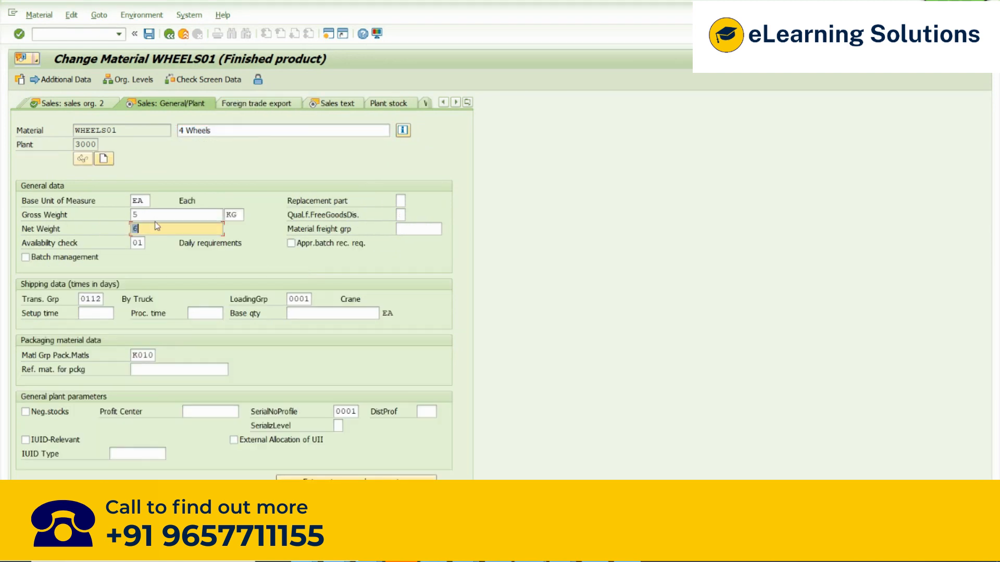
left_click(346, 104)
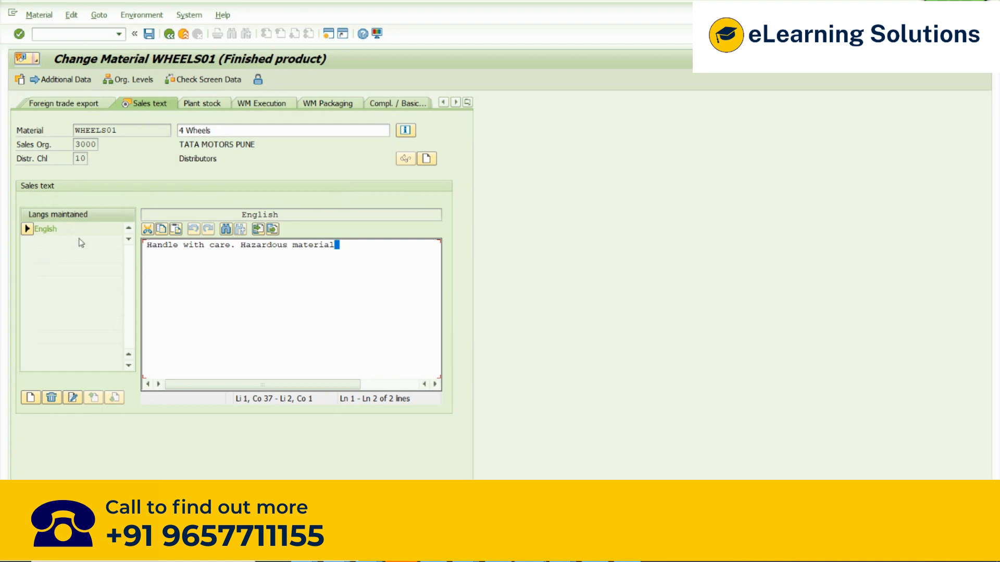
left_click(150, 34)
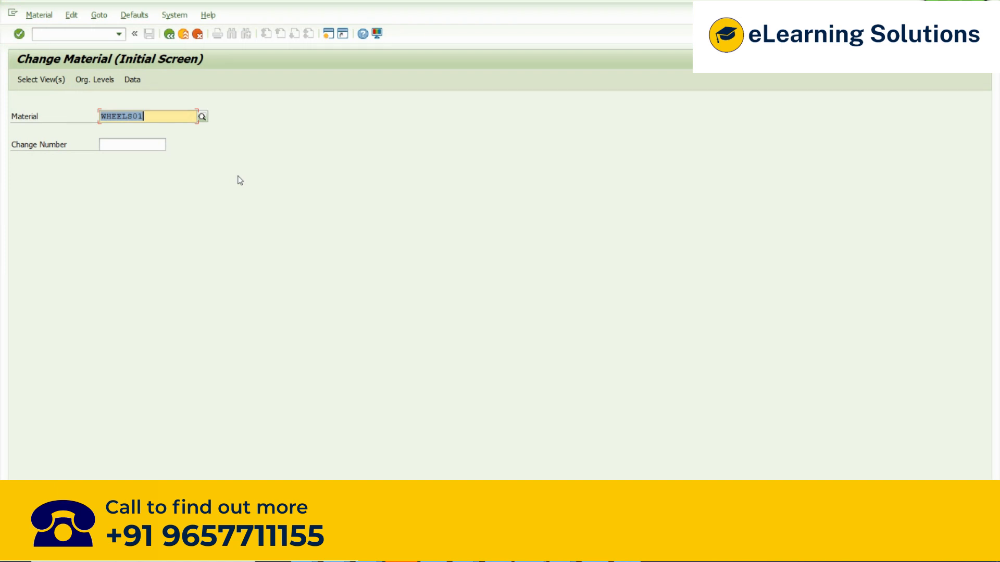
Return to the Create Standard Order session showing item 10 texts for G5555
left_click_drag(165, 116, 45, 112)
key("alt+Tab")
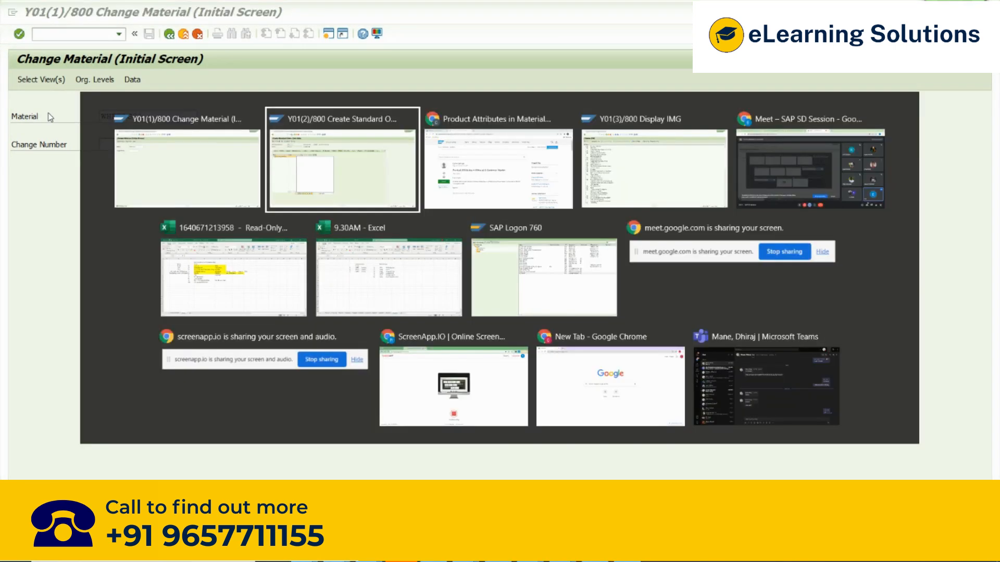
key("alt+Tab")
key("alt+Tab")
key("alt+Tab")
key("alt+Tab")
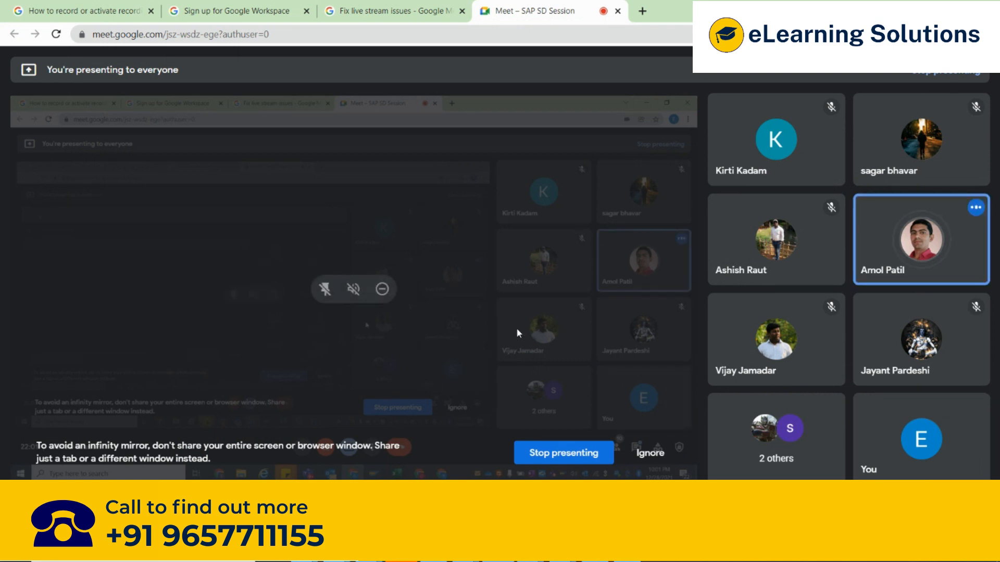
key("alt+Tab")
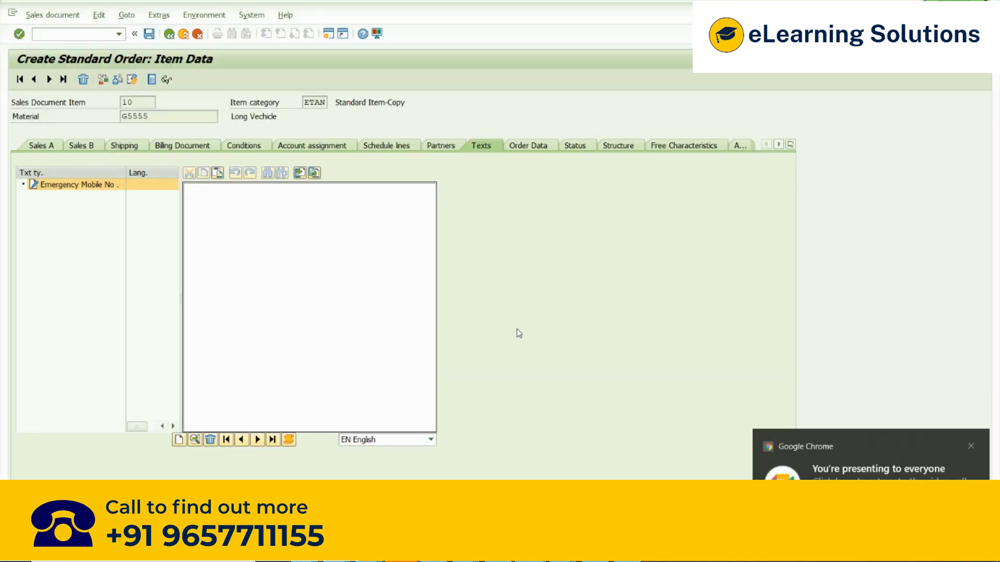